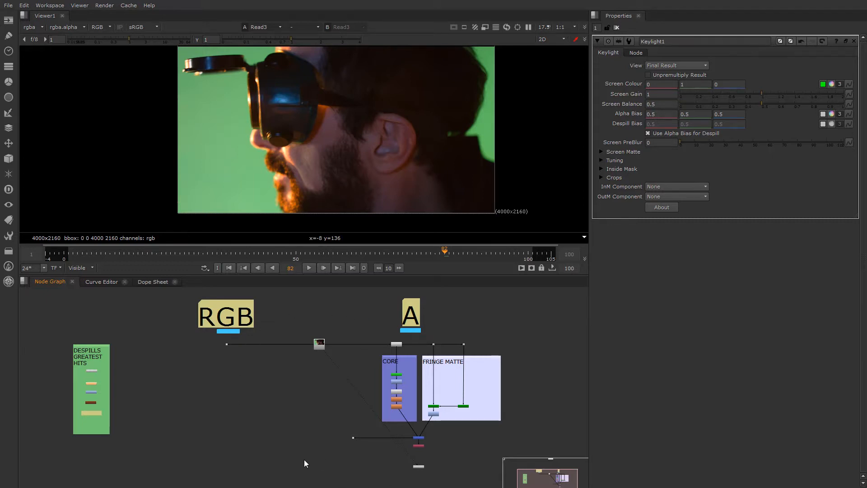
# Step: Examine the node graph's RGB despill branch, the matte branch with its core and fringe setups, and the despills backdrop
pyautogui.scroll(5, 241, 331)
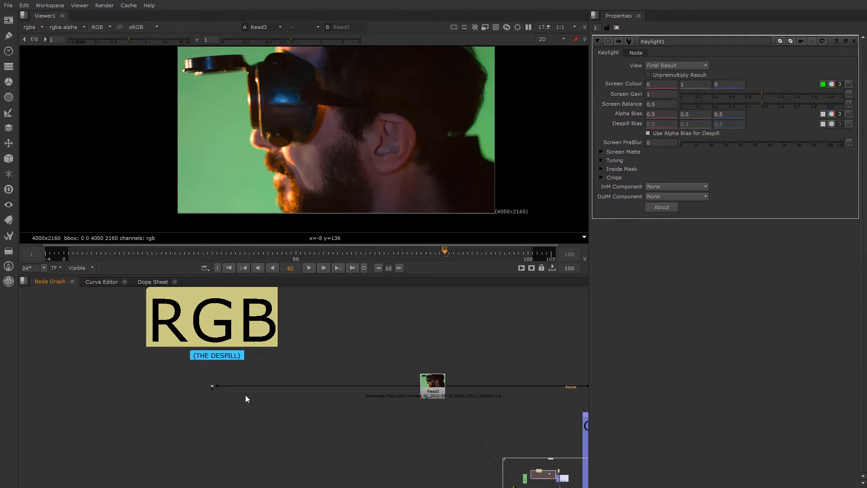
pyautogui.scroll(-4, 290, 363)
pyautogui.moveTo(259, 377); pyautogui.dragTo(65, 371, button='middle')
pyautogui.scroll(3, 194, 365)
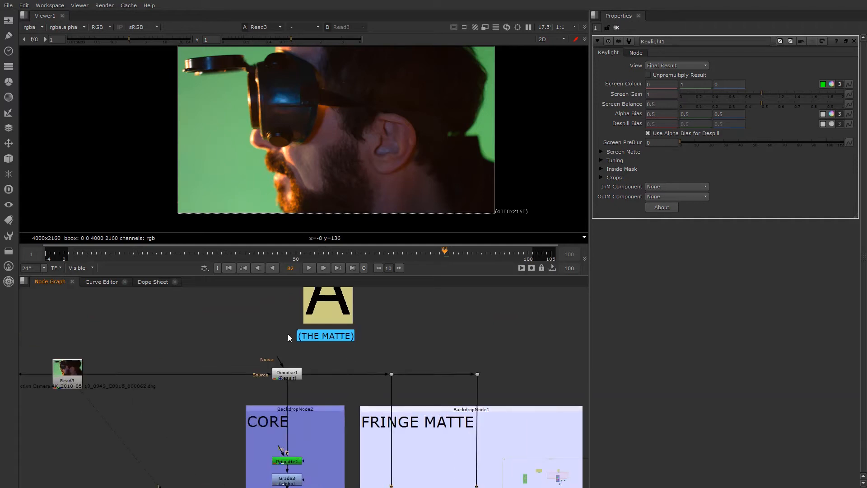
pyautogui.scroll(-3, 303, 376)
pyautogui.scroll(-2, 315, 356)
pyautogui.moveTo(316, 356); pyautogui.dragTo(313, 367, button='middle')
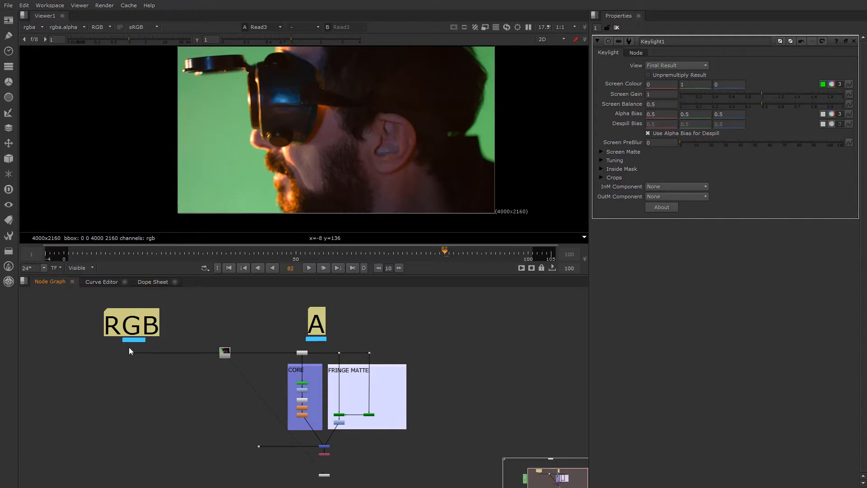
pyautogui.moveTo(240, 419)
pyautogui.mouseDown(button='middle')
pyautogui.moveTo(242, 387)
pyautogui.moveTo(245, 414)
pyautogui.mouseUp(button='middle')
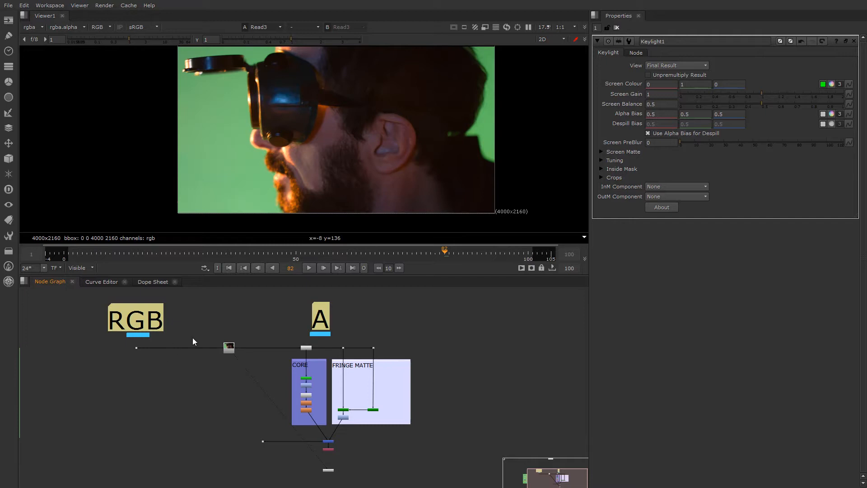
pyautogui.scroll(4, 330, 330)
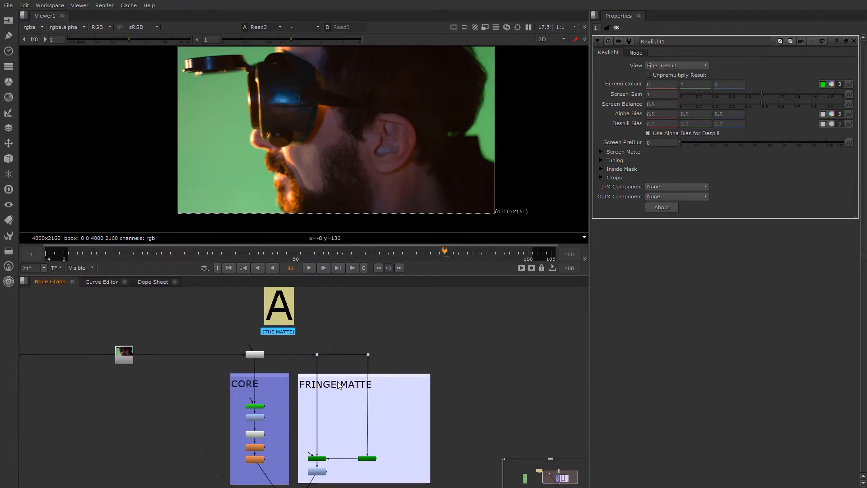
pyautogui.scroll(-3, 272, 388)
pyautogui.moveTo(237, 392); pyautogui.dragTo(378, 373, button='middle')
pyautogui.scroll(5, 303, 373)
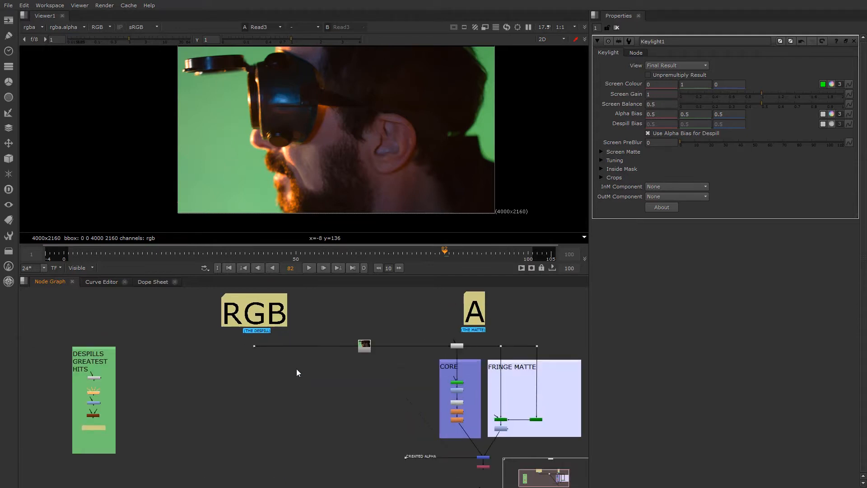
pyautogui.scroll(-3, 247, 352)
pyautogui.scroll(2, 232, 373)
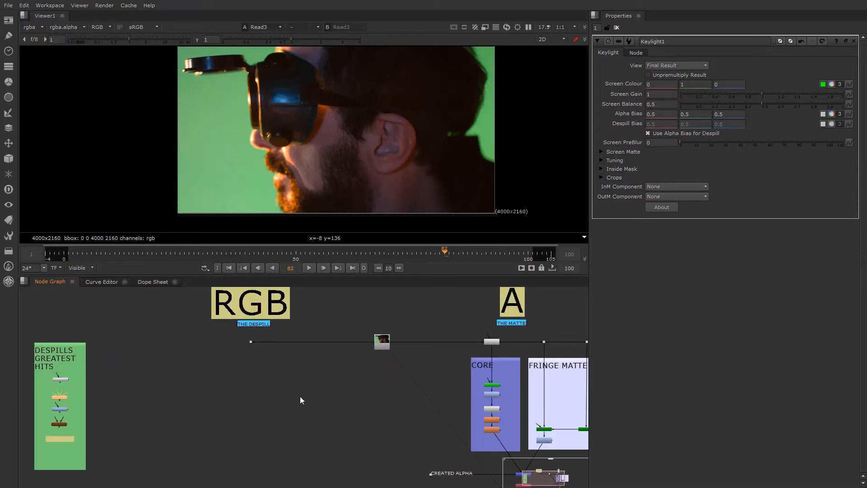
pyautogui.scroll(-2, 326, 183)
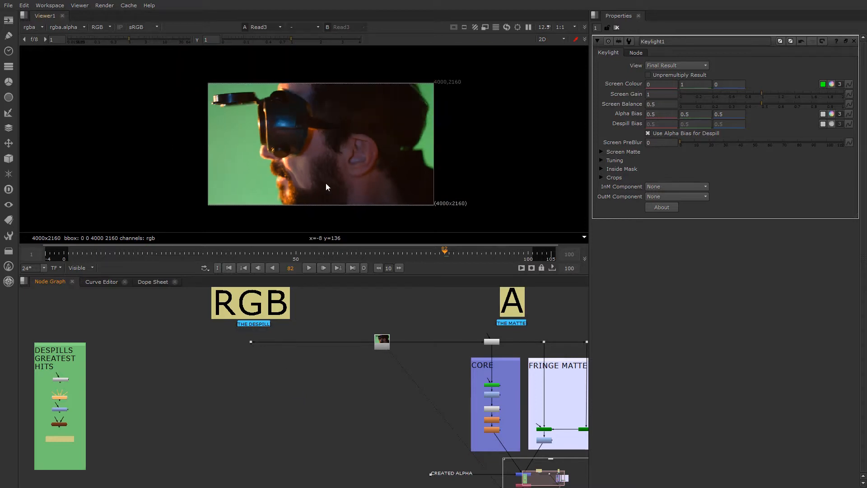
# Step: Inspect the green-screen plate from Read3 in the viewer for green spill on the subject
pyautogui.scroll(2, 280, 159)
pyautogui.moveTo(281, 158); pyautogui.dragTo(280, 179, button='middle')
pyautogui.scroll(-1, 280, 179)
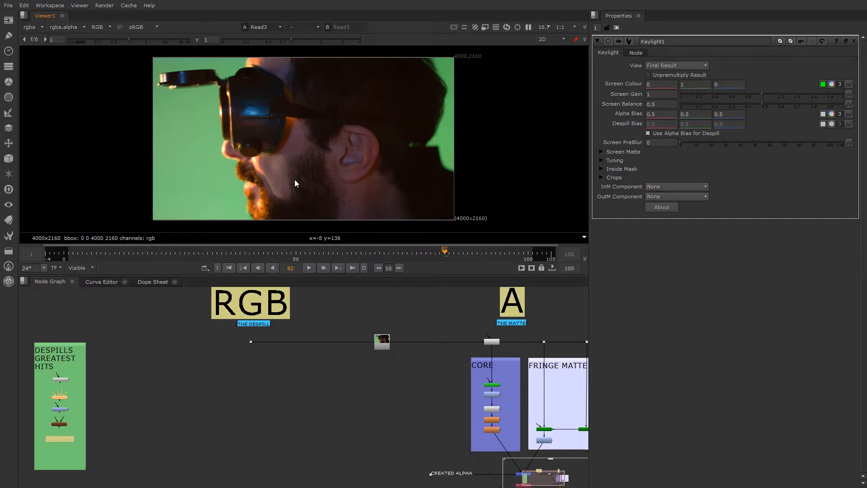
pyautogui.scroll(1, 294, 179)
pyautogui.moveTo(290, 170); pyautogui.dragTo(289, 174, button='middle')
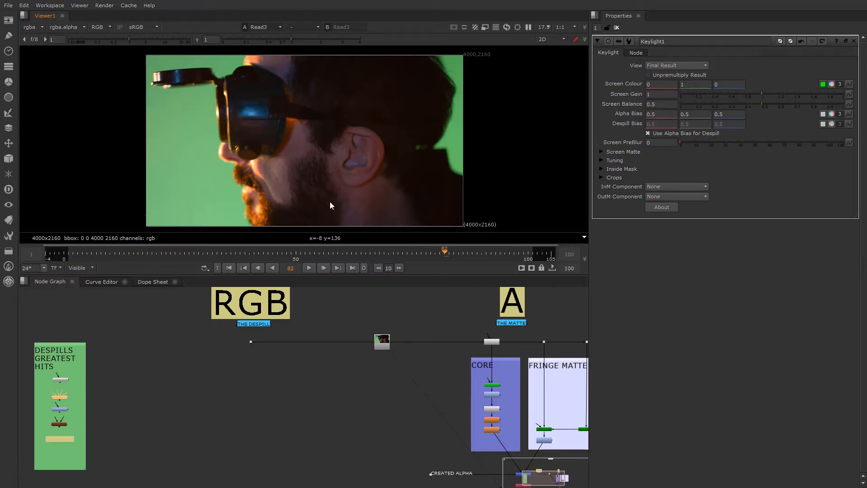
pyautogui.scroll(-1, 231, 143)
pyautogui.scroll(1, 236, 150)
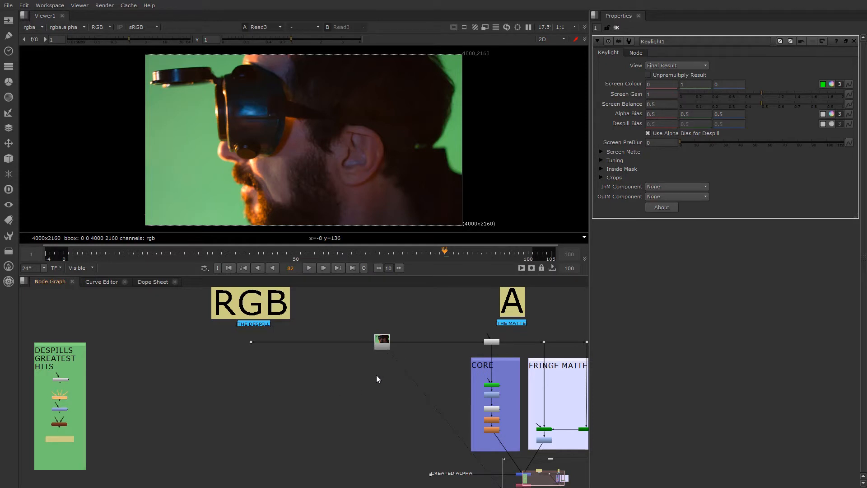
pyautogui.moveTo(368, 362); pyautogui.dragTo(312, 378, button='middle')
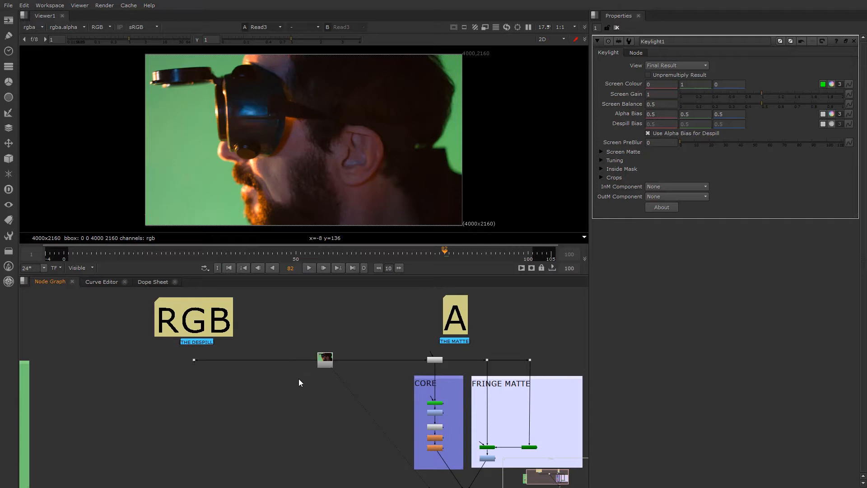
pyautogui.moveTo(299, 410); pyautogui.dragTo(282, 400, button='middle')
pyautogui.scroll(-1, 288, 411)
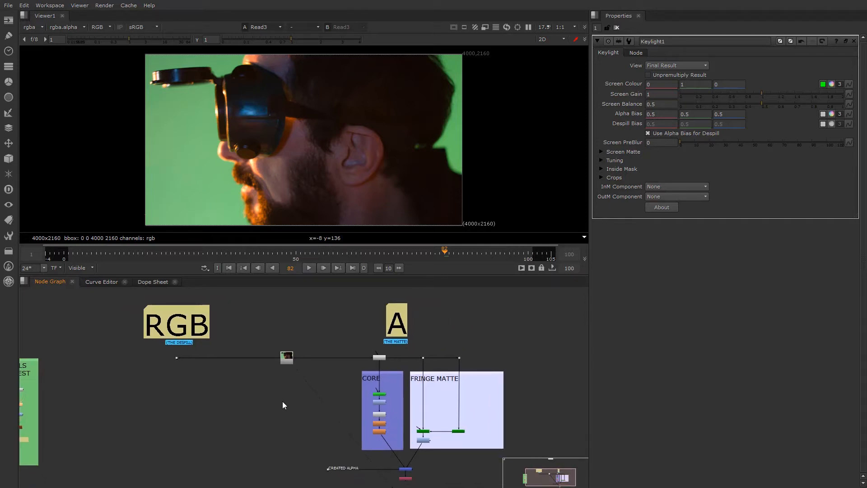
pyautogui.scroll(-1, 286, 404)
pyautogui.scroll(1, 286, 406)
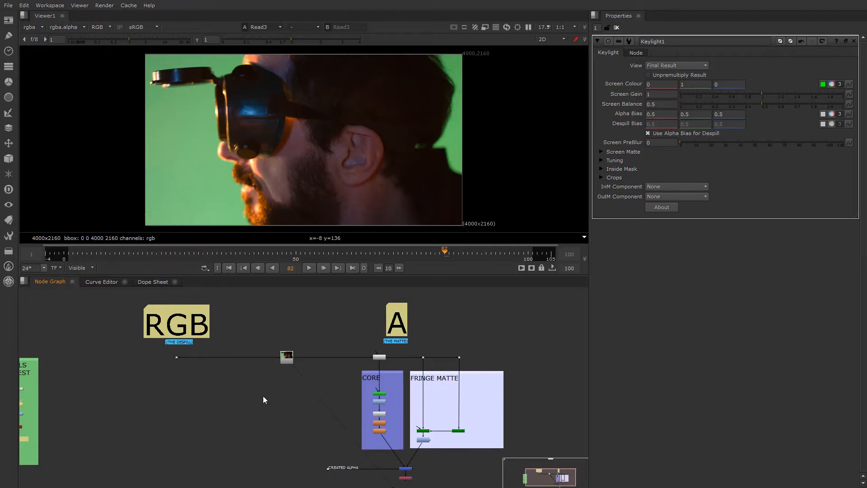
pyautogui.scroll(2, 271, 396)
pyautogui.scroll(-2, 307, 398)
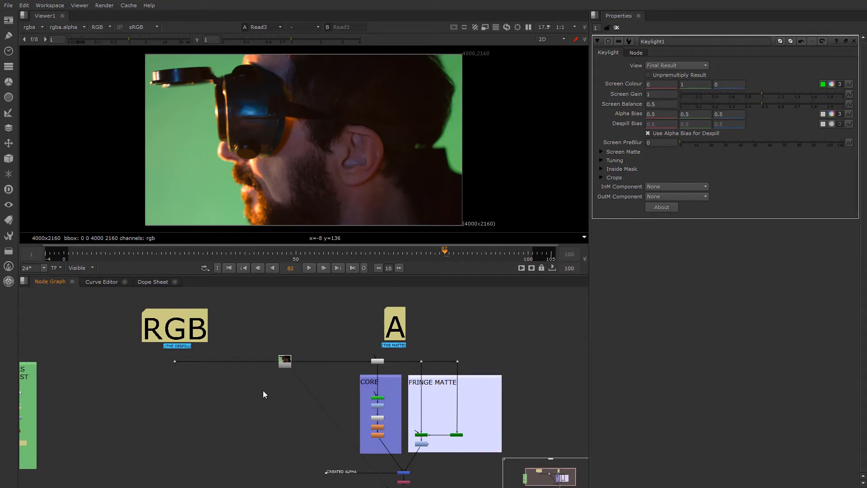
pyautogui.moveTo(195, 382); pyautogui.dragTo(282, 384, button='middle')
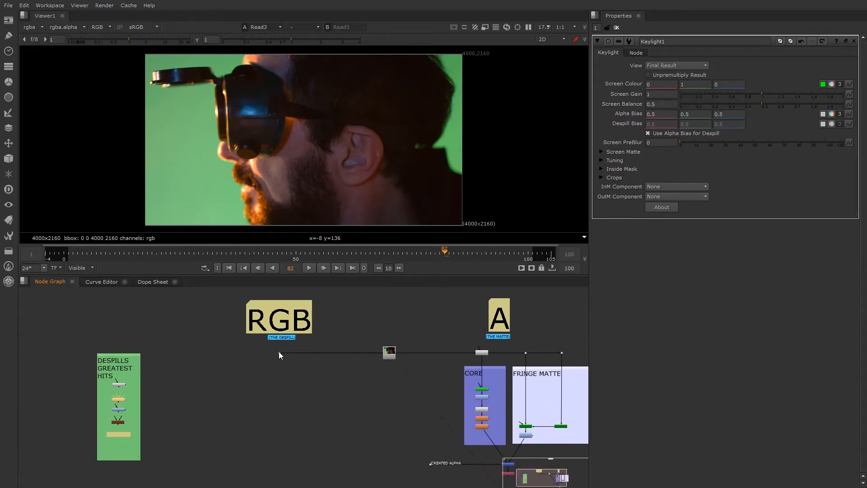
pyautogui.scroll(2, 283, 334)
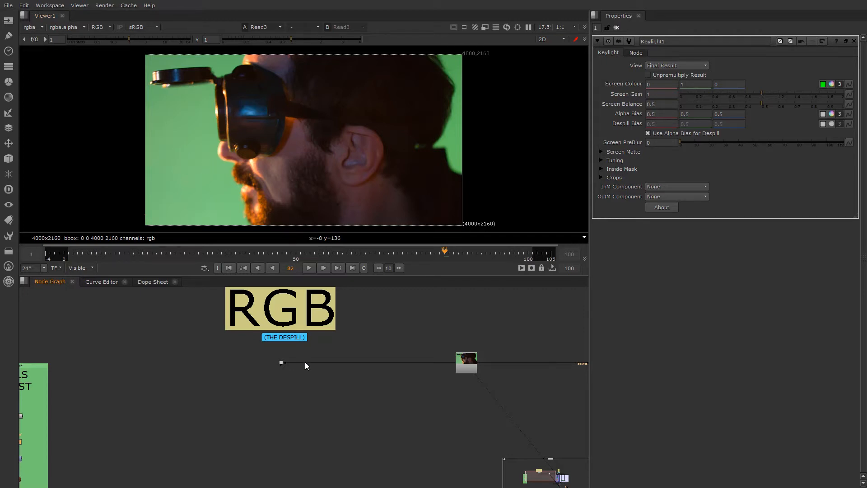
# Step: Open the Expression6 node in the despills backdrop and inspect its green-channel despill expression
pyautogui.scroll(-6, 328, 389)
pyautogui.moveTo(352, 402); pyautogui.dragTo(316, 389, button='middle')
pyautogui.scroll(4, 239, 386)
pyautogui.moveTo(265, 394); pyautogui.dragTo(283, 389, button='middle')
pyautogui.press('f')
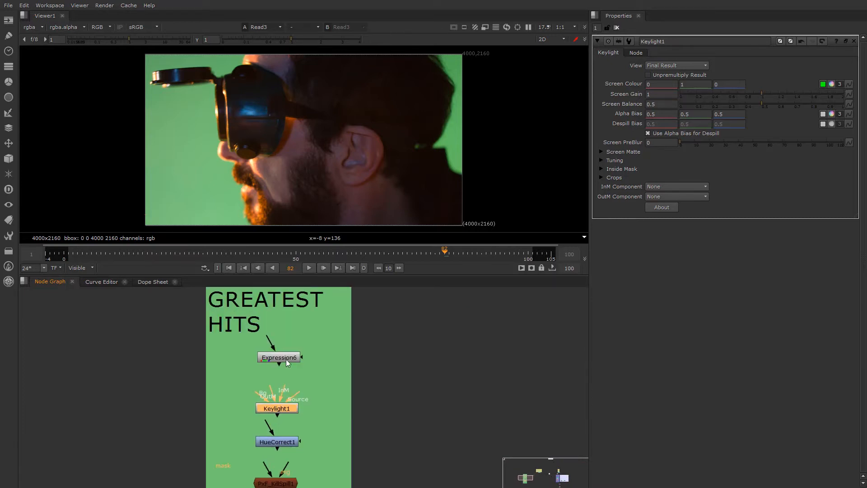
pyautogui.moveTo(285, 359); pyautogui.dragTo(281, 369)
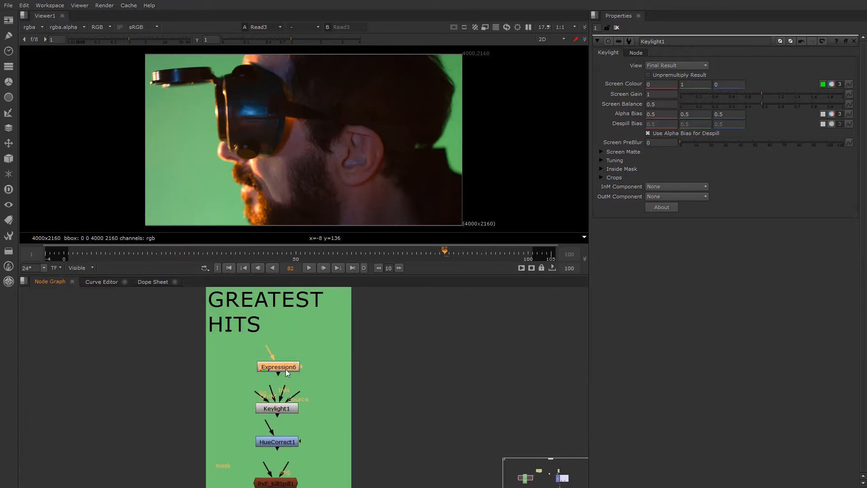
pyautogui.doubleClick(286, 370)
pyautogui.moveTo(646, 136); pyautogui.dragTo(706, 135)
pyautogui.click(706, 135)
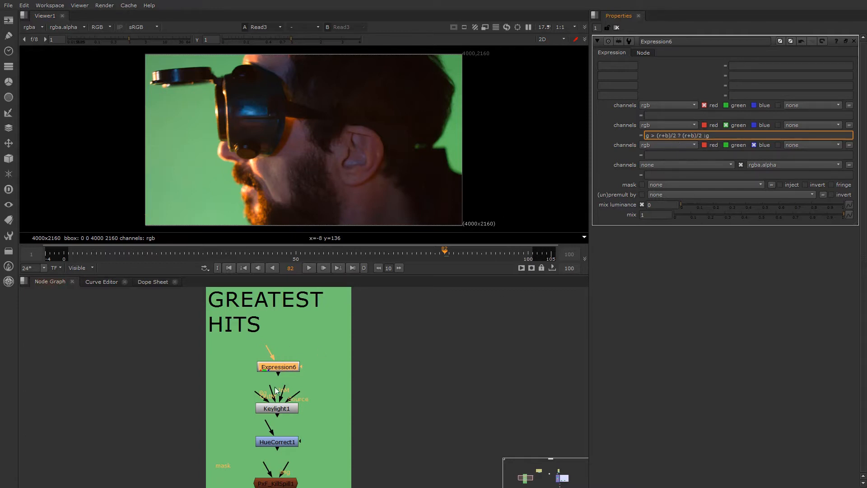
# Step: Nudge the Expression6, Keylight1 and HueCorrect1 nodes within the despills backdrop and open Keylight1's properties
pyautogui.click(278, 368)
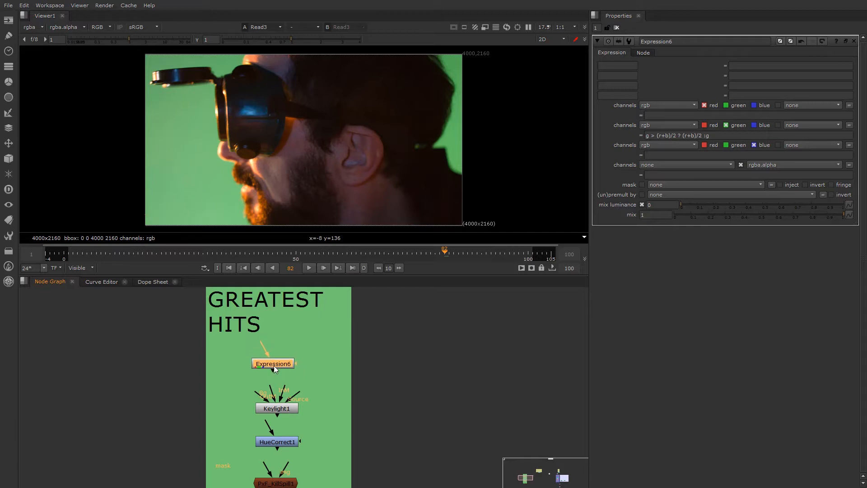
pyautogui.scroll(3, 308, 395)
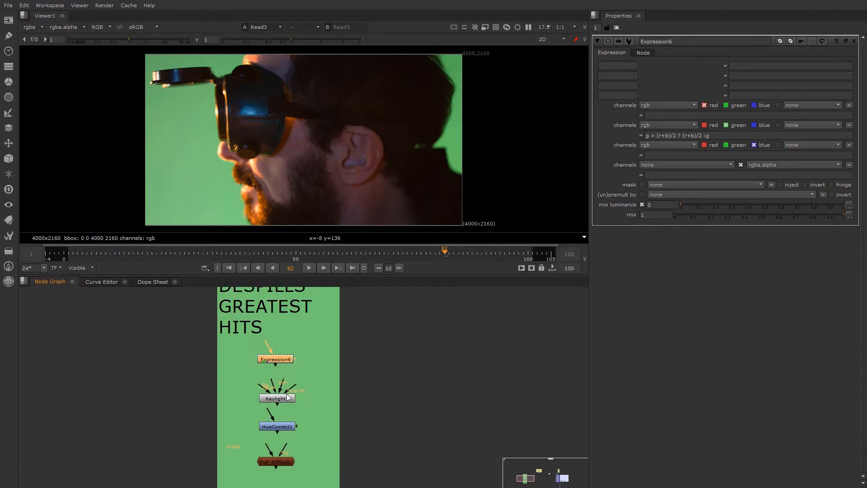
pyautogui.moveTo(254, 342)
pyautogui.mouseDown()
pyautogui.moveTo(251, 324)
pyautogui.moveTo(248, 338)
pyautogui.mouseUp()
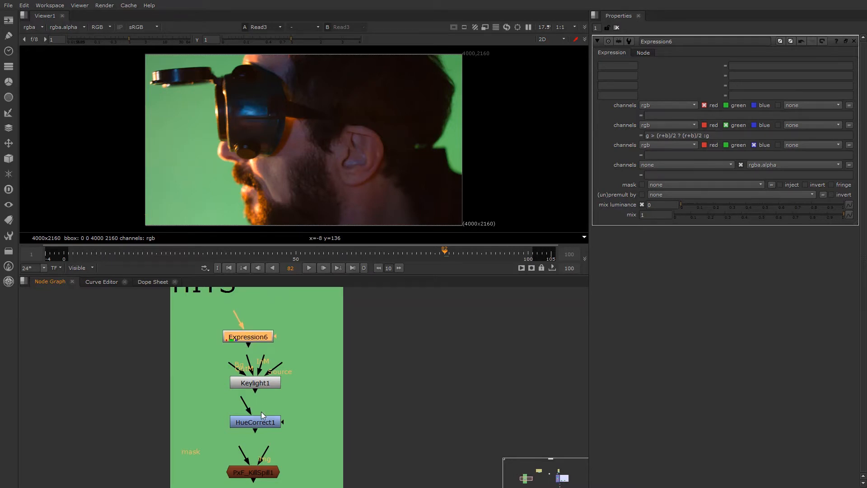
pyautogui.moveTo(256, 381); pyautogui.dragTo(256, 378)
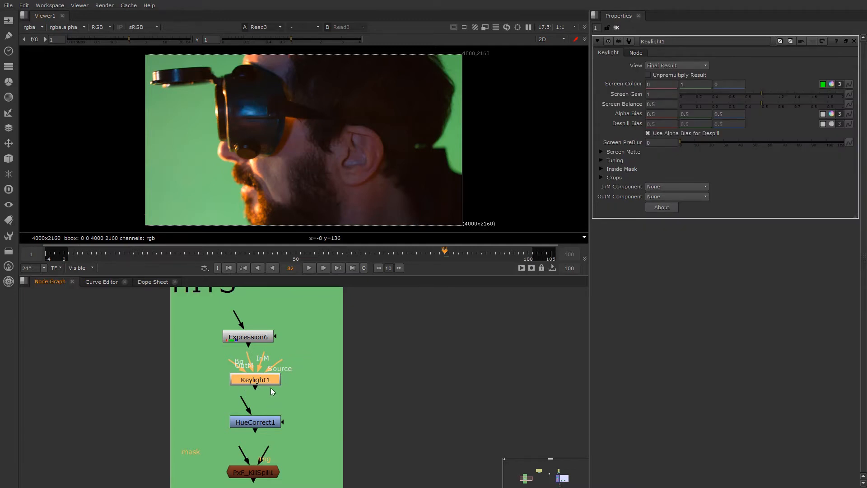
pyautogui.moveTo(261, 379); pyautogui.dragTo(258, 387)
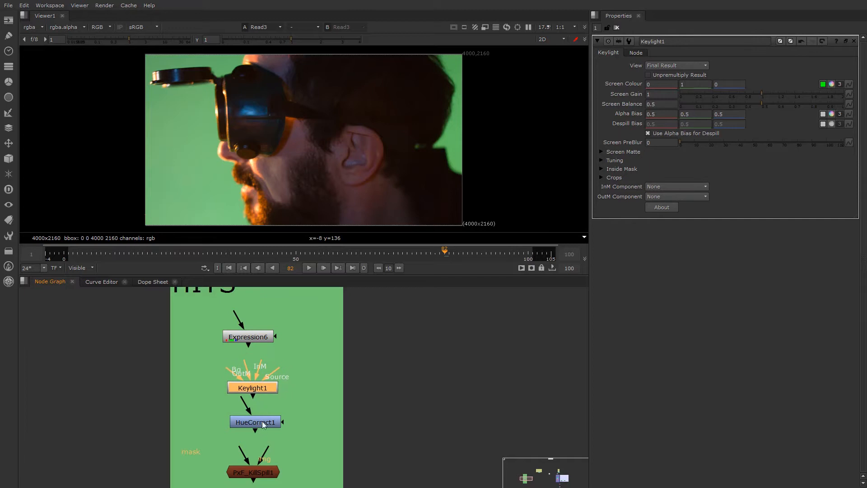
pyautogui.moveTo(265, 418); pyautogui.dragTo(261, 419)
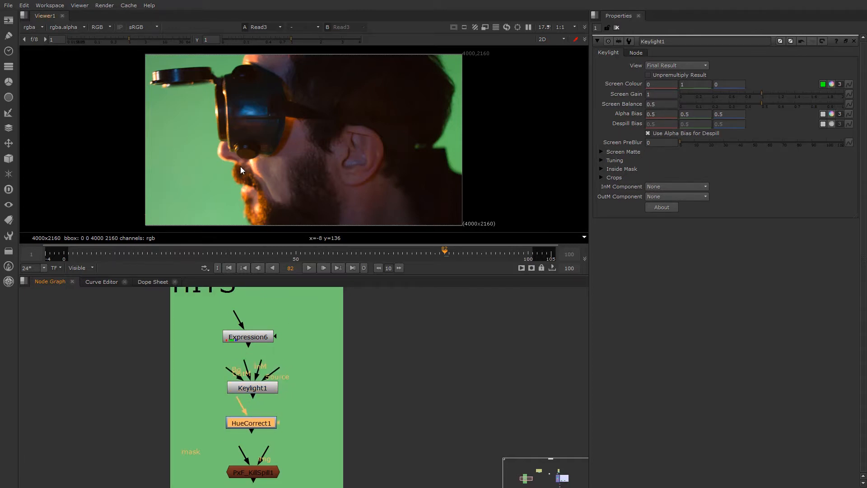
# Step: Open the PxF_KillSpill1 node's properties and check the available ScreenColor options without changing the selection
pyautogui.moveTo(305, 413); pyautogui.dragTo(309, 385, button='middle')
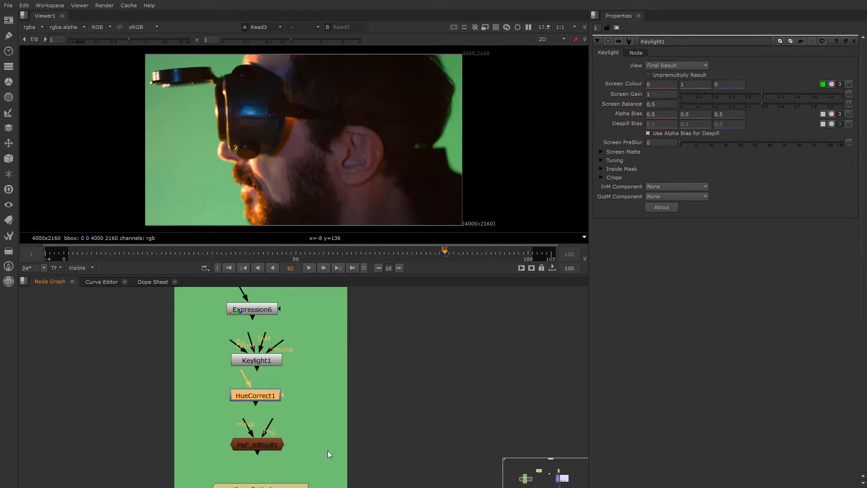
pyautogui.moveTo(279, 464); pyautogui.dragTo(292, 412, button='middle')
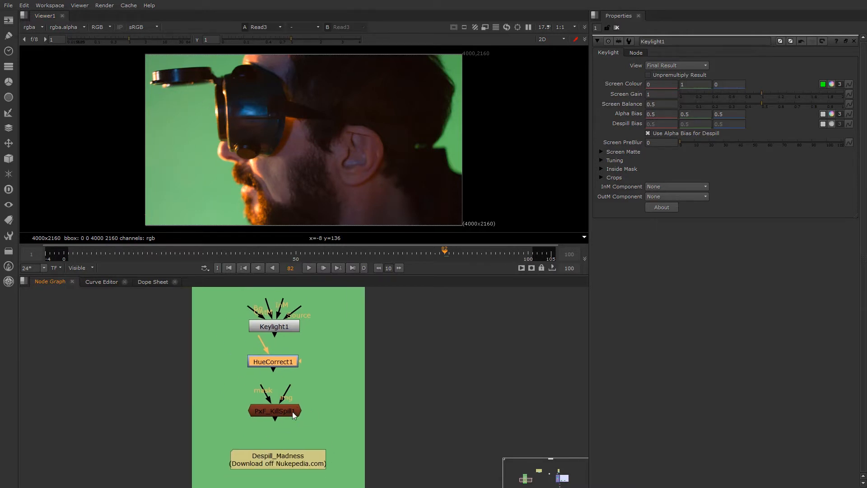
pyautogui.scroll(2, 283, 408)
pyautogui.click(284, 414)
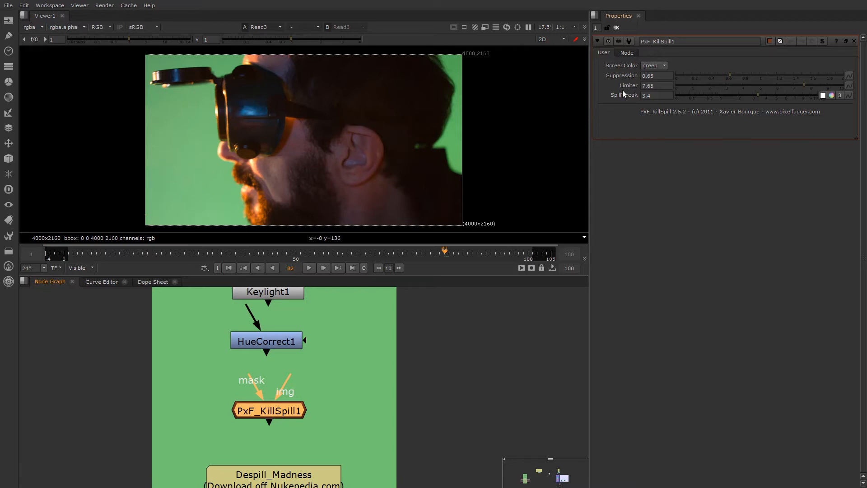
pyautogui.click(657, 67)
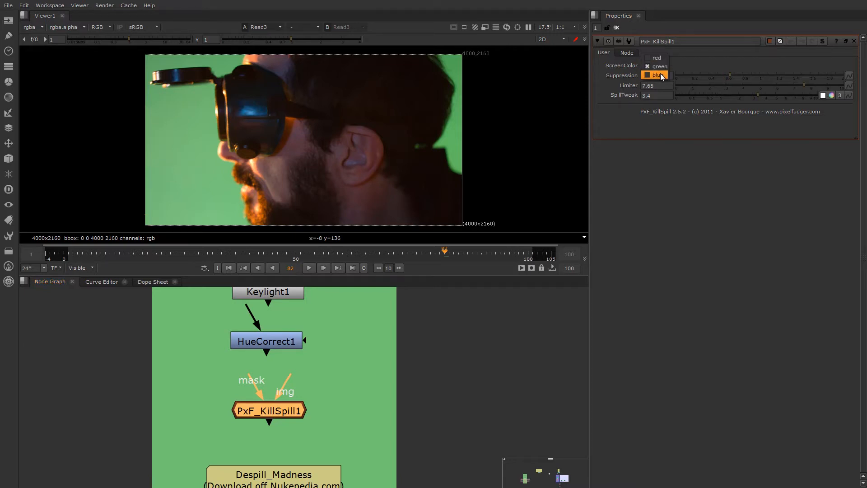
pyautogui.click(659, 174)
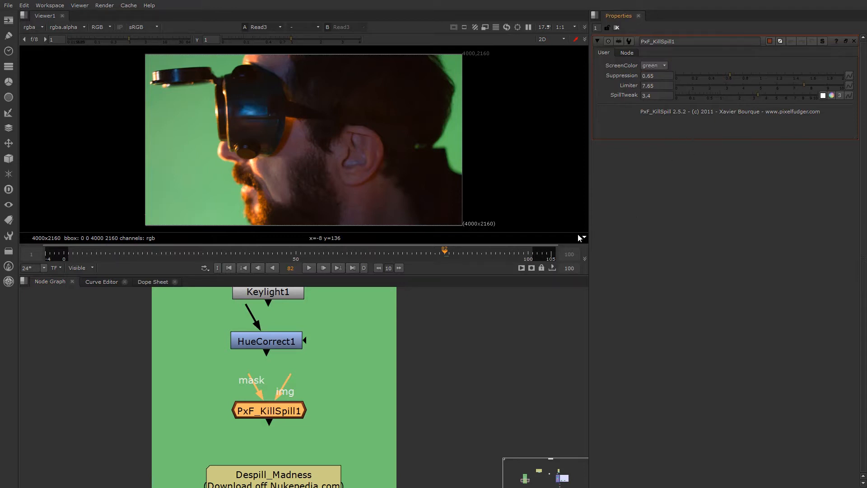
# Step: Open the properties of the Despill_Madness sticky note below the PxF_KillSpill1 node
pyautogui.scroll(-2, 318, 410)
pyautogui.scroll(4, 315, 389)
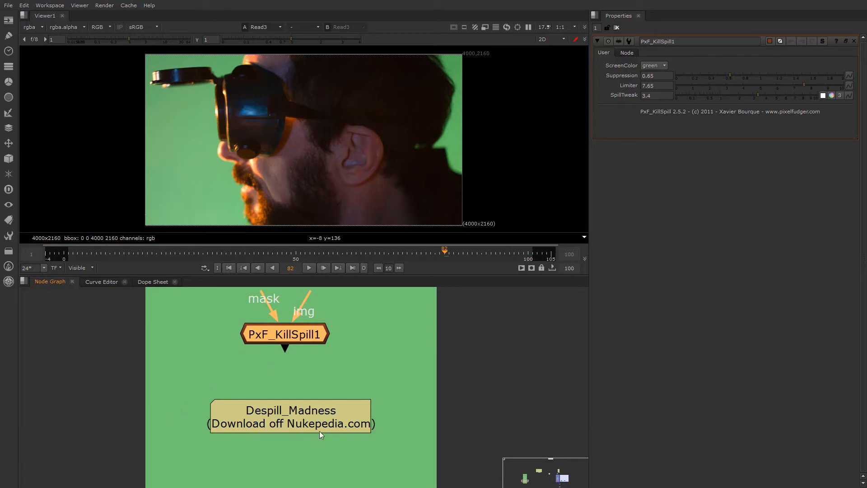
pyautogui.click(250, 390)
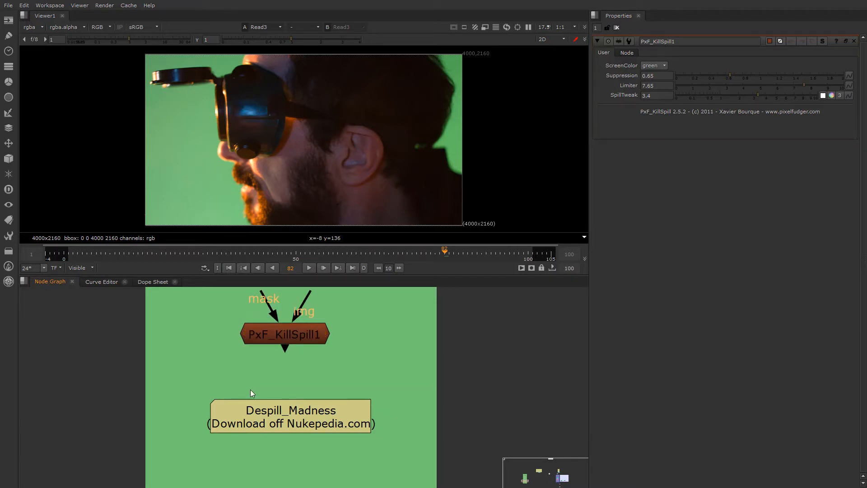
pyautogui.click(271, 419)
pyautogui.doubleClick(270, 422)
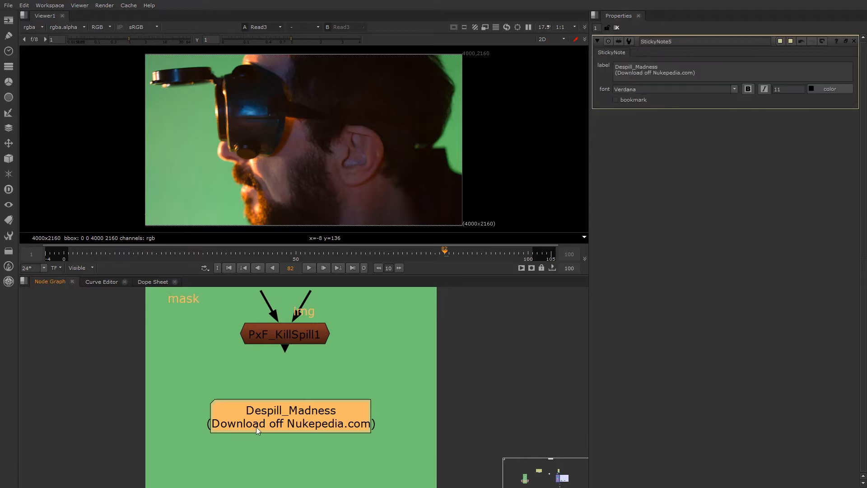
pyautogui.scroll(-5, 280, 402)
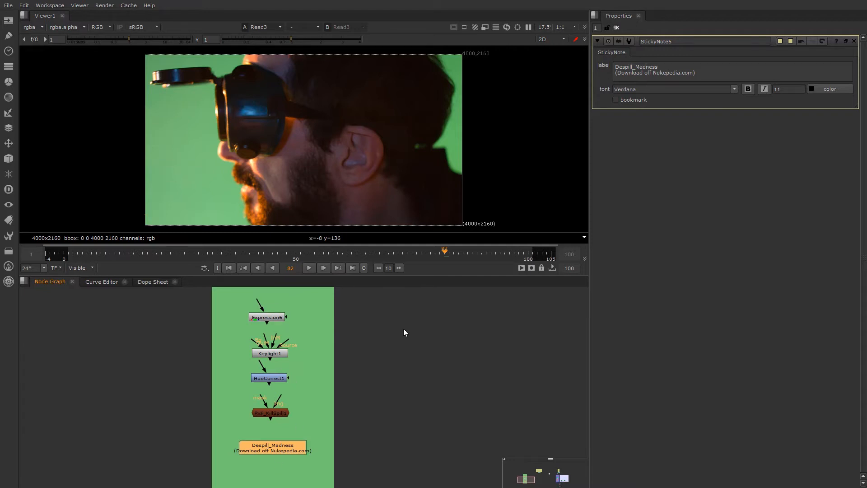
# Step: Locate the Denoise1 node above the CORE backdrop and display its result in the viewer
pyautogui.scroll(-3, 389, 343)
pyautogui.scroll(-2, 368, 398)
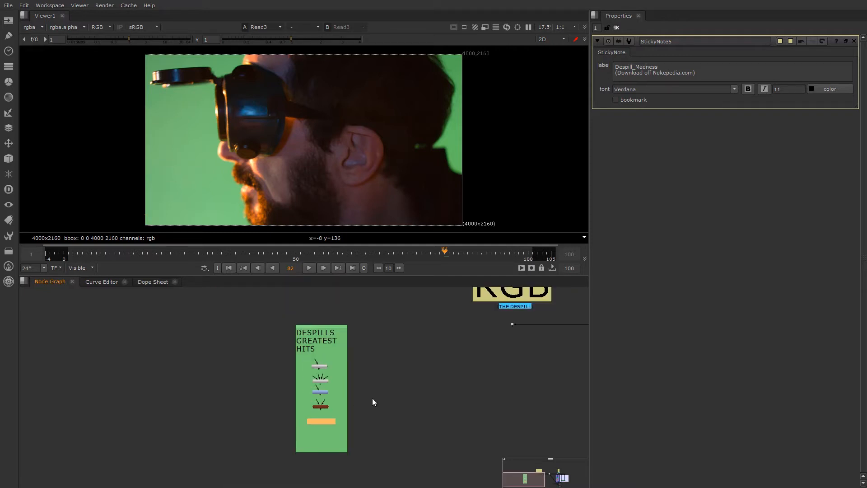
pyautogui.moveTo(369, 398); pyautogui.dragTo(213, 429, button='middle')
pyautogui.scroll(-1, 362, 402)
pyautogui.moveTo(363, 402); pyautogui.dragTo(191, 380, button='middle')
pyautogui.scroll(2, 405, 370)
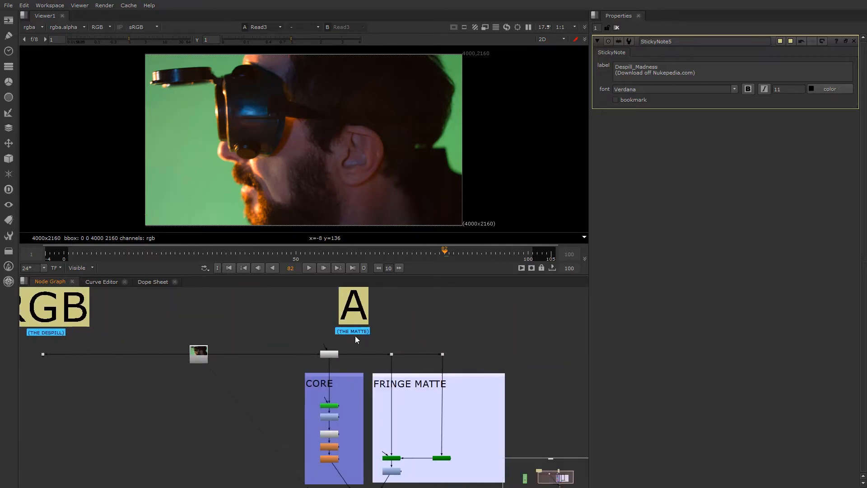
pyautogui.scroll(3, 208, 354)
pyautogui.moveTo(441, 368); pyautogui.dragTo(276, 373, button='middle')
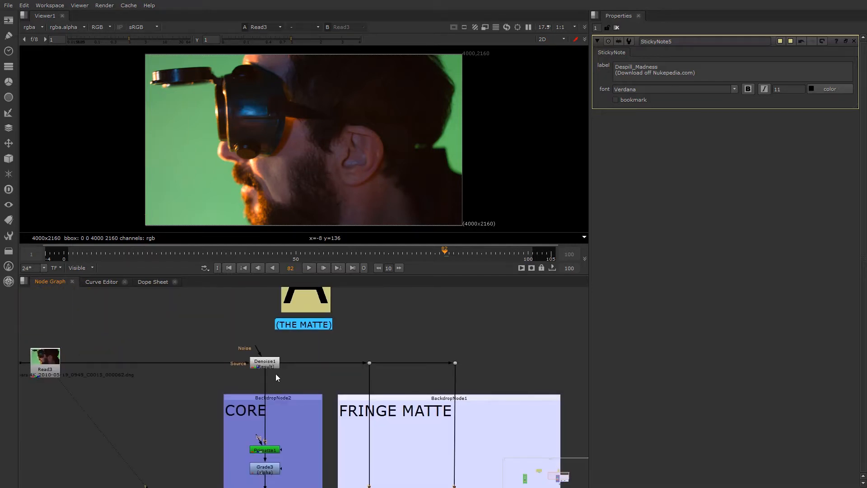
pyautogui.scroll(3, 270, 360)
pyautogui.click(270, 360)
pyautogui.press('1')
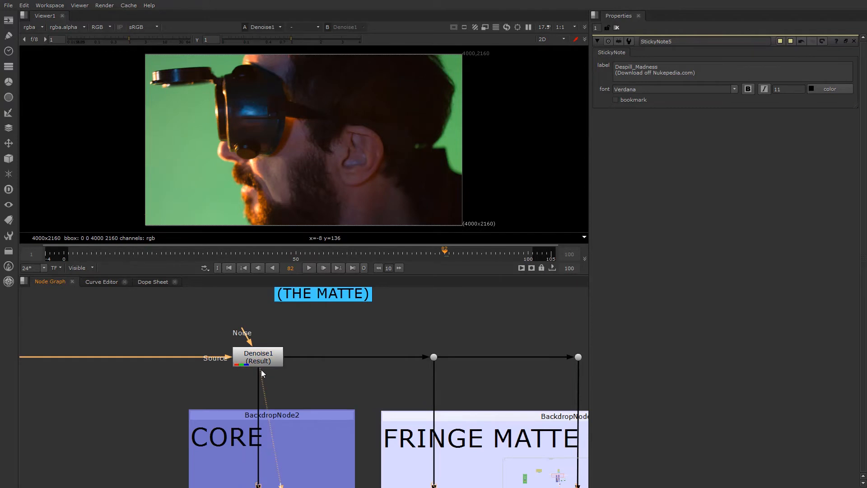
# Step: Examine how Read3 and Denoise1 feed the RGB despill branch and the alpha matte branch of the node graph
pyautogui.scroll(-3, 271, 375)
pyautogui.moveTo(274, 391); pyautogui.dragTo(270, 382, button='middle')
pyautogui.scroll(-3, 270, 381)
pyautogui.moveTo(216, 371); pyautogui.dragTo(242, 349, button='middle')
pyautogui.moveTo(138, 340); pyautogui.dragTo(309, 348, button='middle')
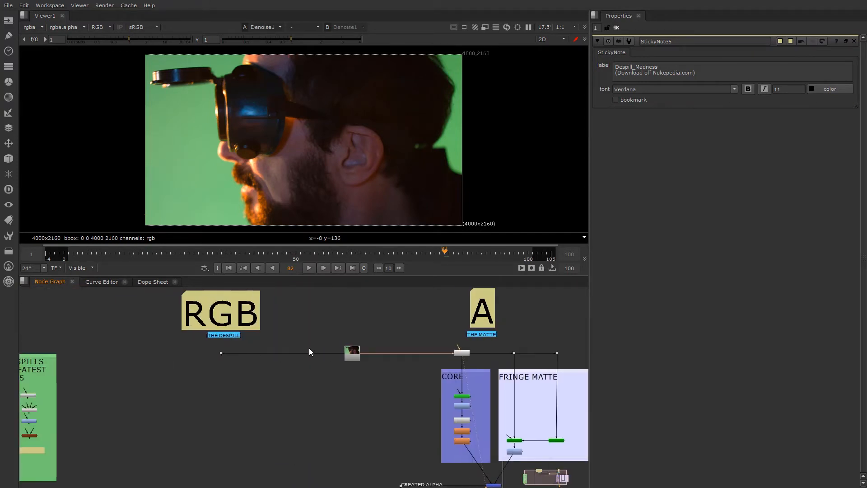
pyautogui.scroll(2, 291, 343)
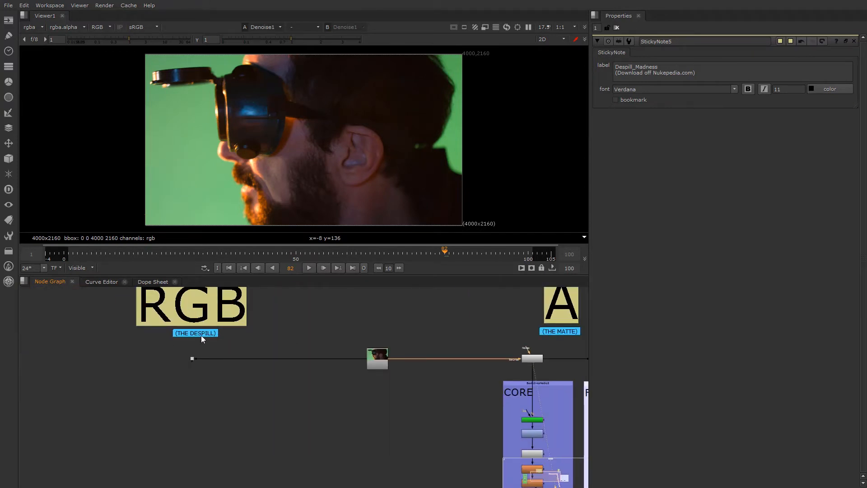
pyautogui.scroll(3, 379, 364)
pyautogui.scroll(-2, 451, 393)
pyautogui.moveTo(486, 417); pyautogui.dragTo(277, 423, button='middle')
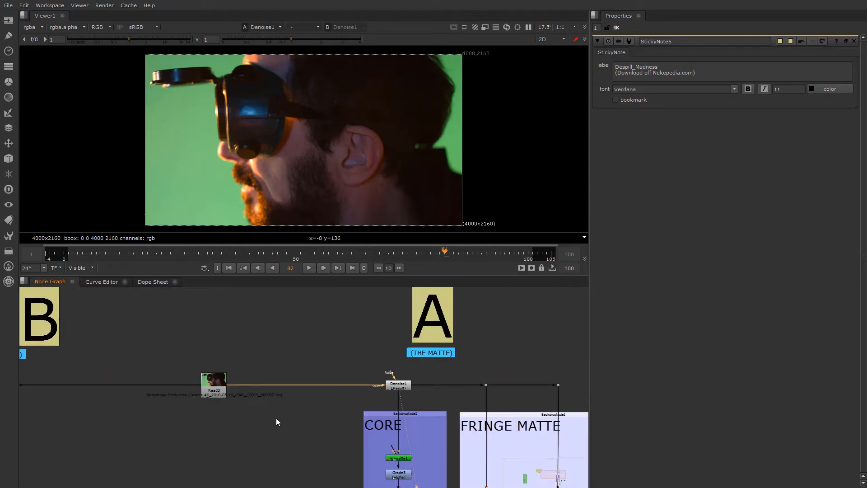
pyautogui.moveTo(343, 400); pyautogui.dragTo(252, 348, button='middle')
pyautogui.scroll(3, 337, 344)
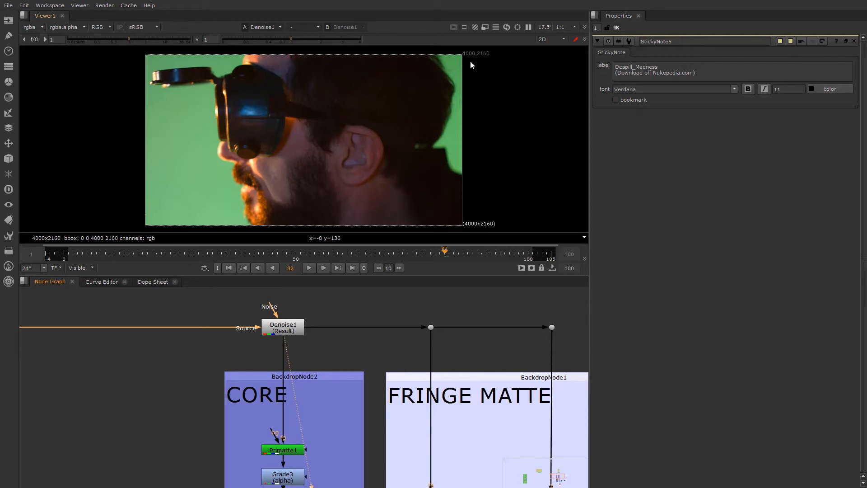
# Step: Display Primatte1's alpha channel and check the core matte with viewer gamma at 0, restoring the default gamma
pyautogui.scroll(-2, 361, 412)
pyautogui.moveTo(327, 420); pyautogui.dragTo(233, 357, button='middle')
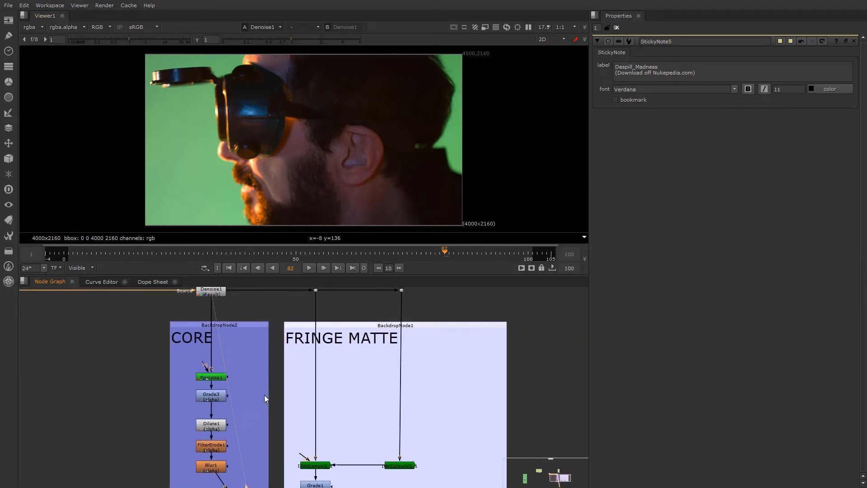
pyautogui.scroll(3, 271, 407)
pyautogui.click(224, 403)
pyautogui.press('1')
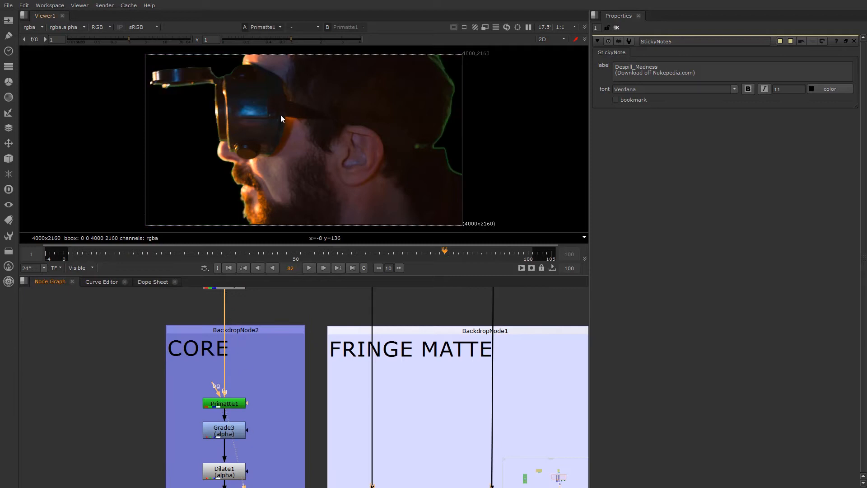
pyautogui.press('a')
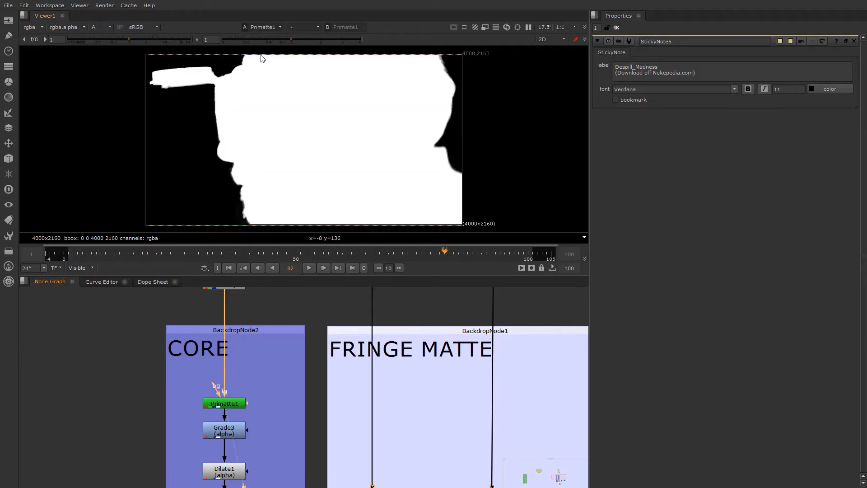
pyautogui.moveTo(256, 40); pyautogui.dragTo(219, 40)
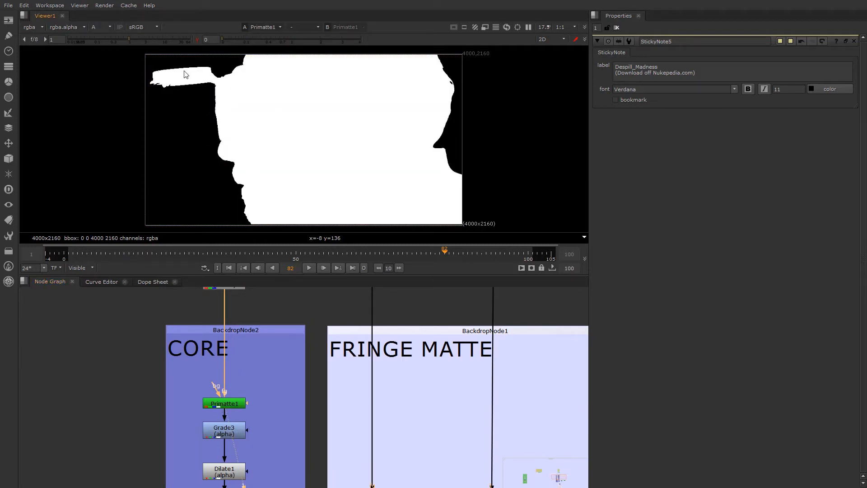
pyautogui.click(197, 40)
# Step: Display Grade3's alpha, open its properties, and inspect the matte edge along the face at close range
pyautogui.click(236, 430)
pyautogui.press('1')
pyautogui.doubleClick(235, 430)
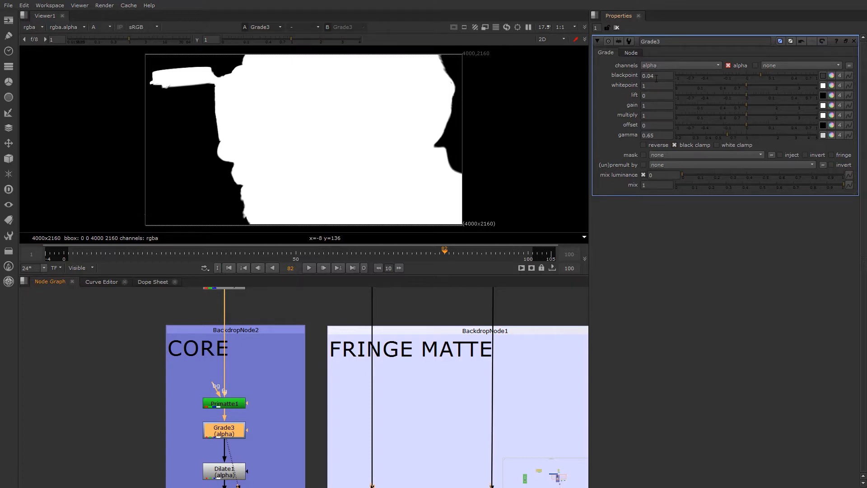
pyautogui.moveTo(283, 410); pyautogui.dragTo(310, 394, button='middle')
pyautogui.scroll(7, 244, 203)
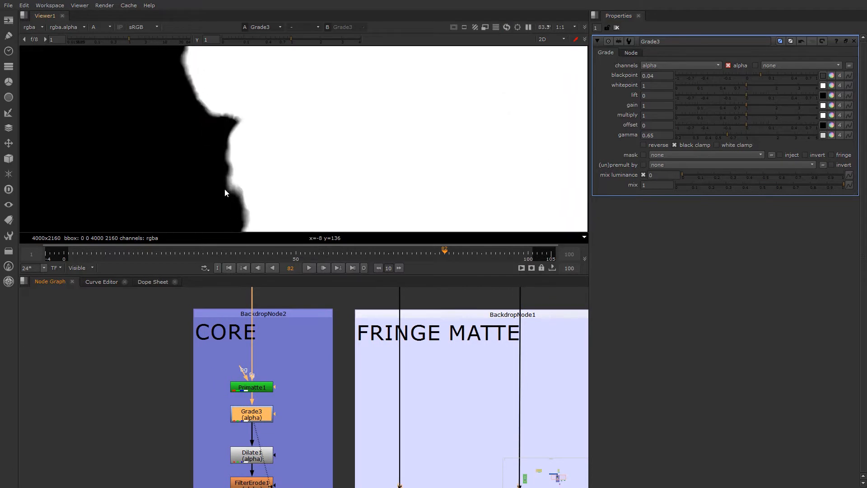
pyautogui.scroll(4, 225, 192)
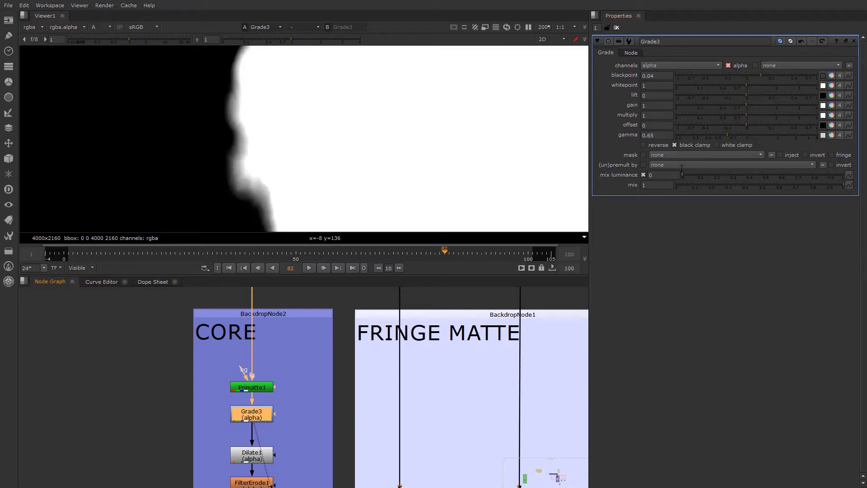
# Step: Try a different gamma value on the Grade3 node in the CORE backdrop
pyautogui.click(251, 409)
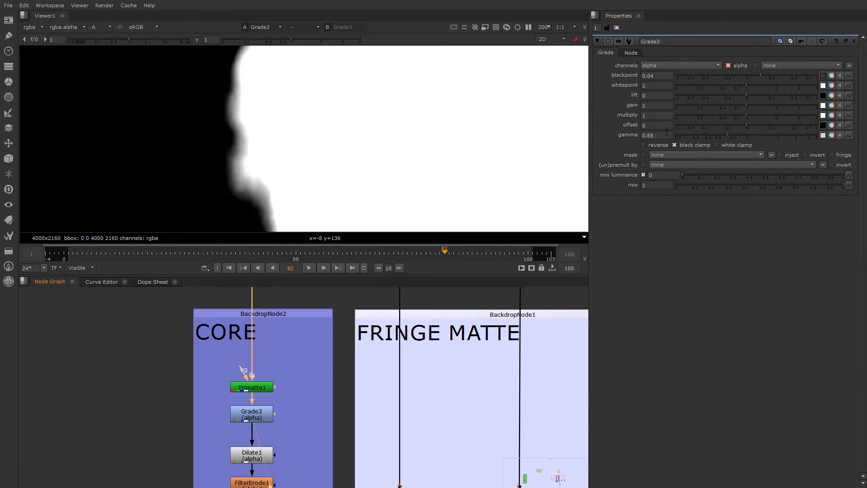
pyautogui.moveTo(726, 136)
pyautogui.mouseDown()
pyautogui.moveTo(779, 132)
pyautogui.moveTo(717, 138)
pyautogui.moveTo(762, 138)
pyautogui.moveTo(727, 138)
pyautogui.mouseUp()
pyautogui.scroll(-2, 226, 432)
pyautogui.scroll(2, 223, 407)
pyautogui.scroll(-3, 226, 398)
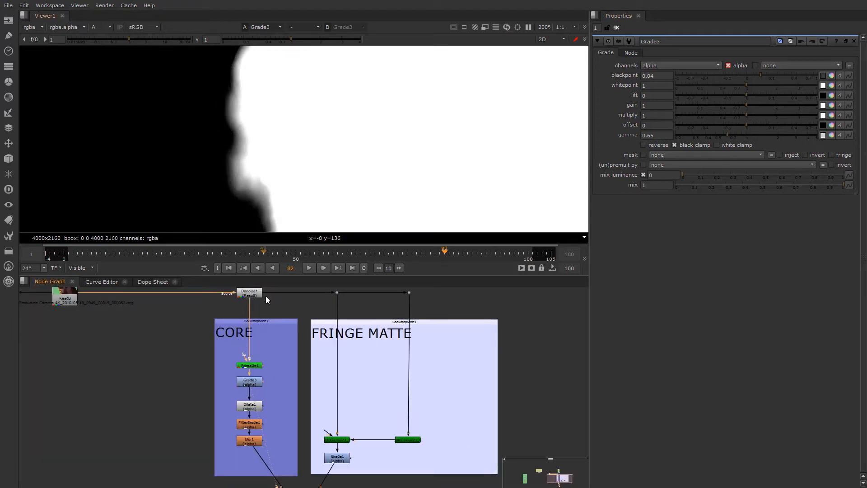
# Step: Display Dilate1's alpha in the viewer, open its properties, and inspect the matte edge up close
pyautogui.scroll(-8, 290, 152)
pyautogui.moveTo(290, 156); pyautogui.dragTo(290, 199, button='middle')
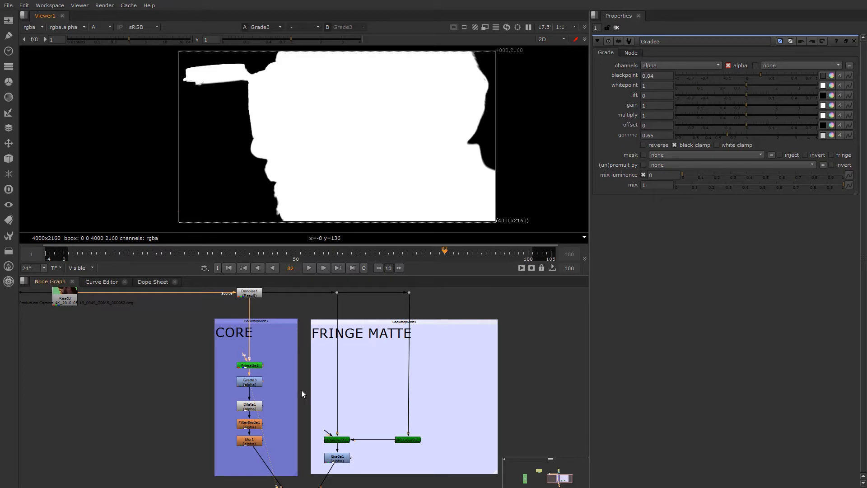
pyautogui.scroll(4, 259, 389)
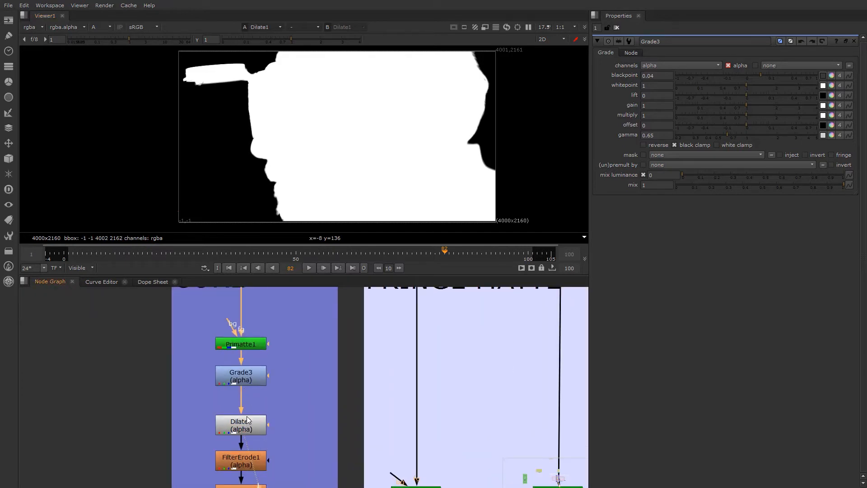
pyautogui.doubleClick(243, 425)
pyautogui.press('1')
pyautogui.scroll(8, 270, 166)
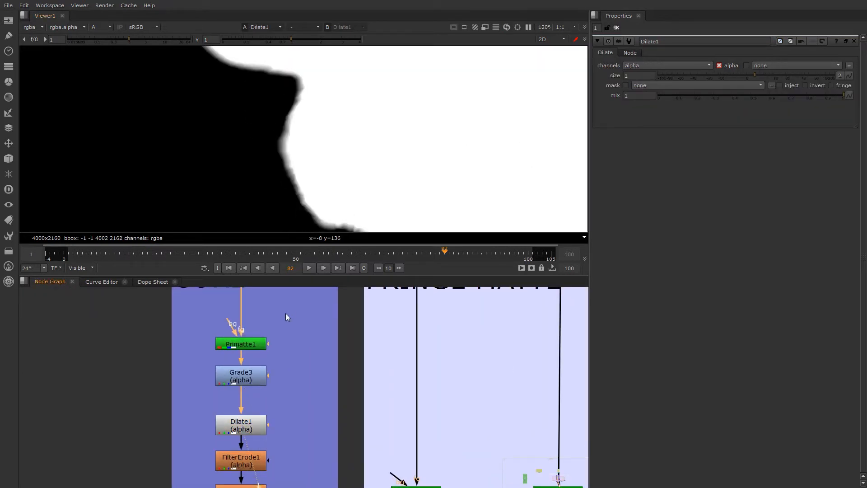
# Step: Toggle Dilate1 off and on repeatedly to compare the core matte's edge with and without dilation
pyautogui.click(228, 422)
pyautogui.press('d')
pyautogui.press('d')
pyautogui.press('d')
pyautogui.press('d')
pyautogui.scroll(2, 308, 142)
pyautogui.scroll(-7, 367, 112)
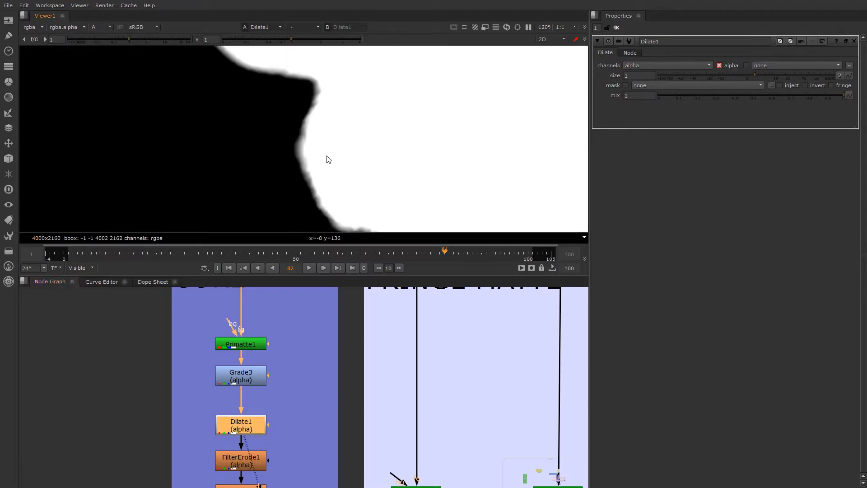
# Step: Set the viewer gamma to 0 and inspect Dilate1's matte around the goggles and its size setting
pyautogui.click(243, 376)
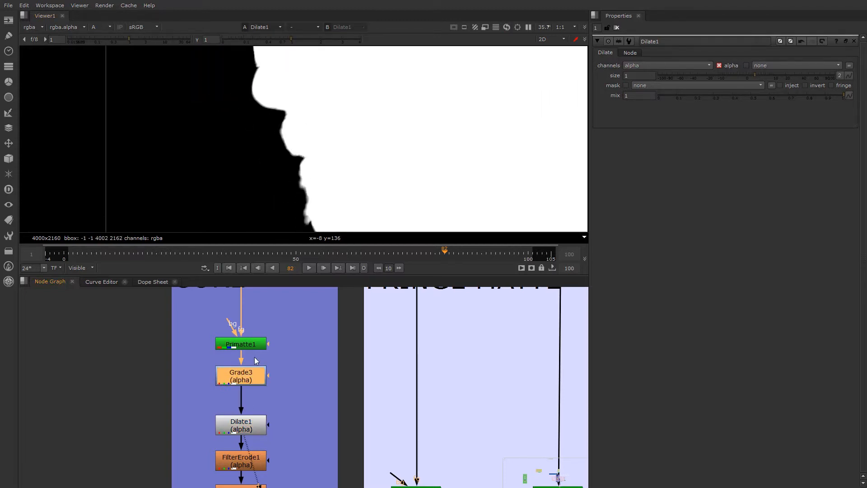
pyautogui.click(201, 39)
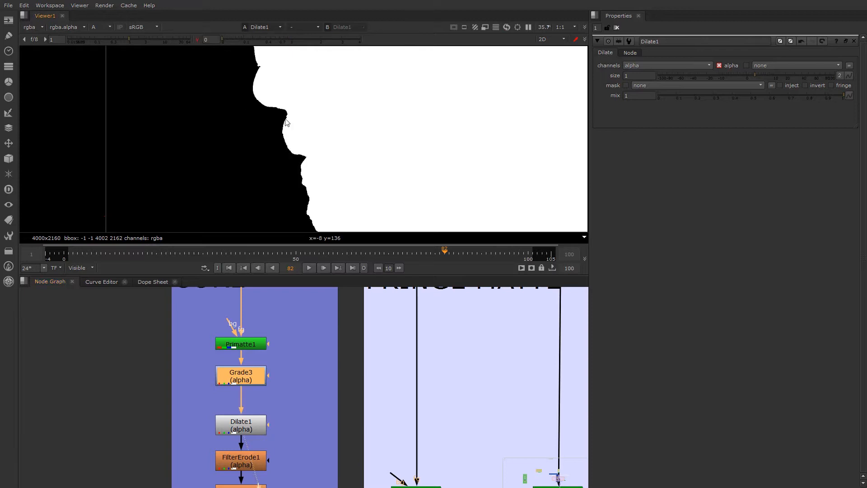
pyautogui.scroll(7, 307, 100)
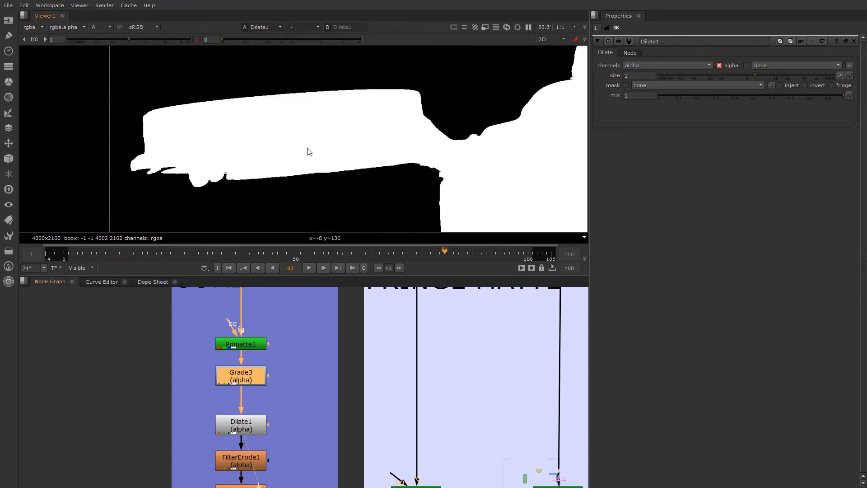
pyautogui.click(247, 427)
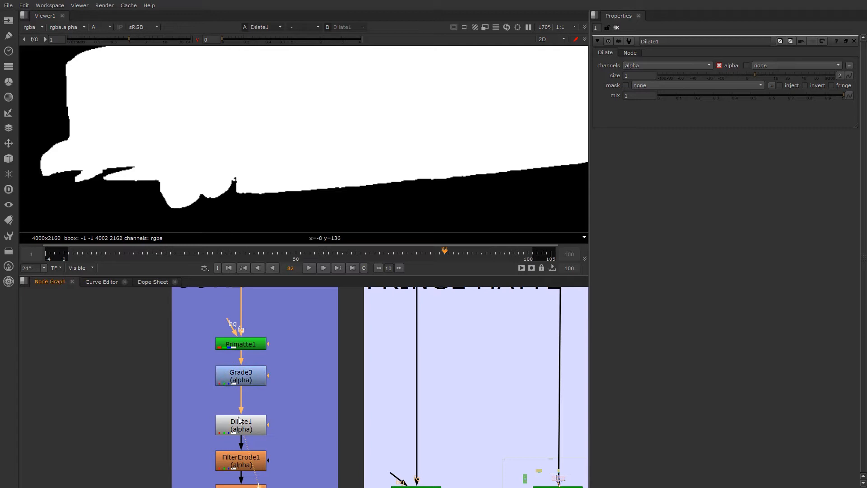
pyautogui.click(253, 402)
pyautogui.scroll(4, 284, 193)
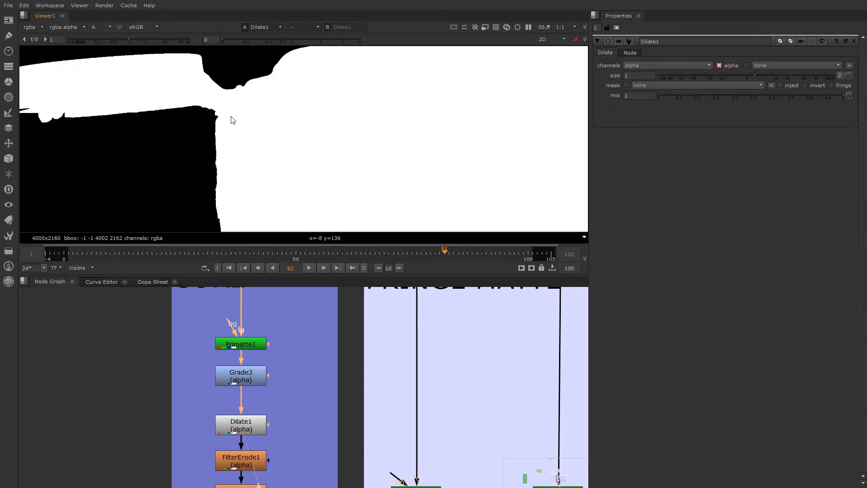
pyautogui.scroll(-2, 298, 133)
pyautogui.click(248, 426)
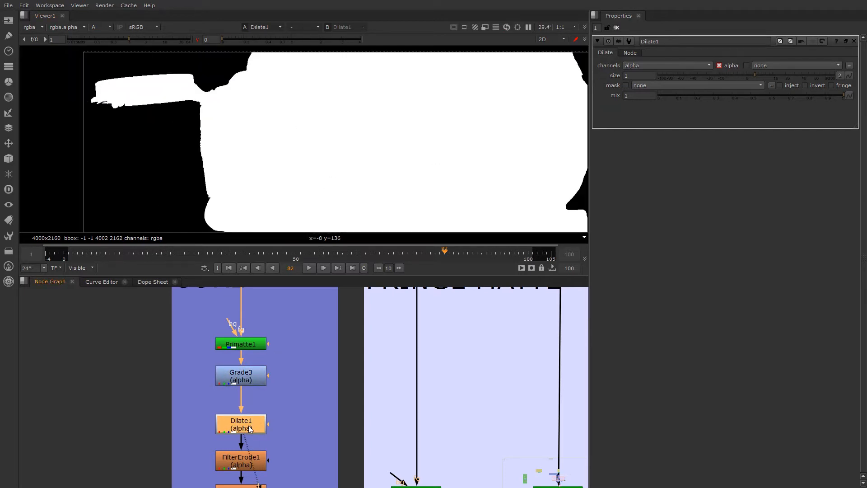
pyautogui.click(626, 76)
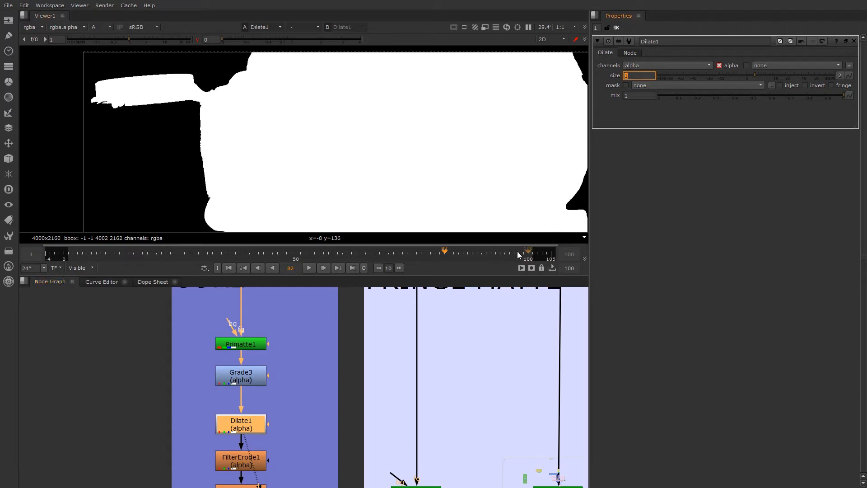
# Step: Display FilterErode1's result in the viewer and open its properties to review the size and filter settings
pyautogui.click(241, 459)
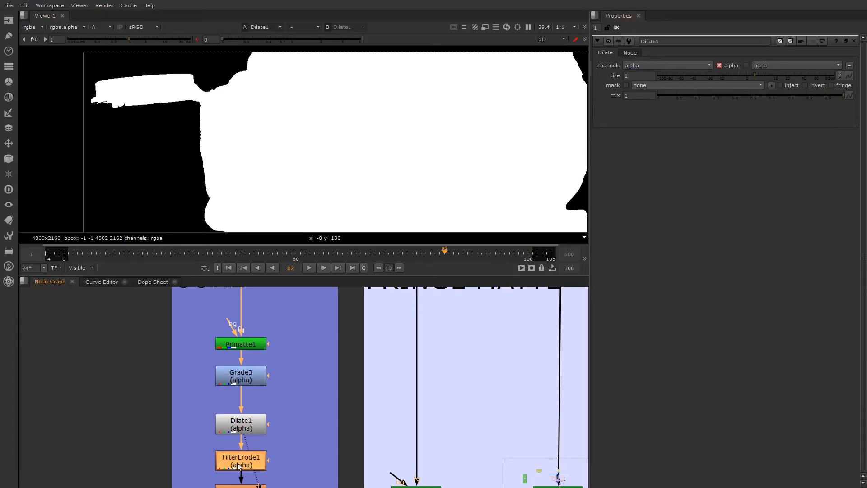
pyautogui.press('1')
pyautogui.doubleClick(253, 436)
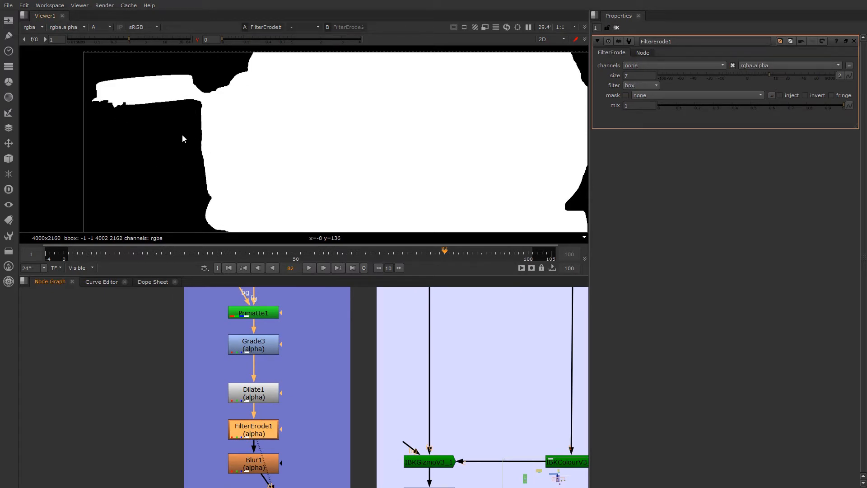
pyautogui.scroll(-4, 375, 375)
pyautogui.scroll(4, 317, 384)
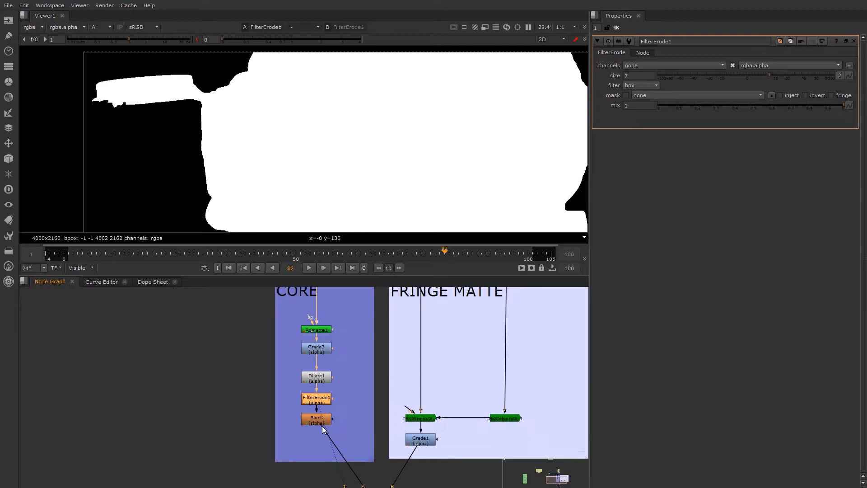
# Step: Toggle FilterErode1 off and on to compare its effect on the matte edge around the goggles
pyautogui.scroll(2, 144, 106)
pyautogui.click(324, 392)
pyautogui.press('d')
pyautogui.press('d')
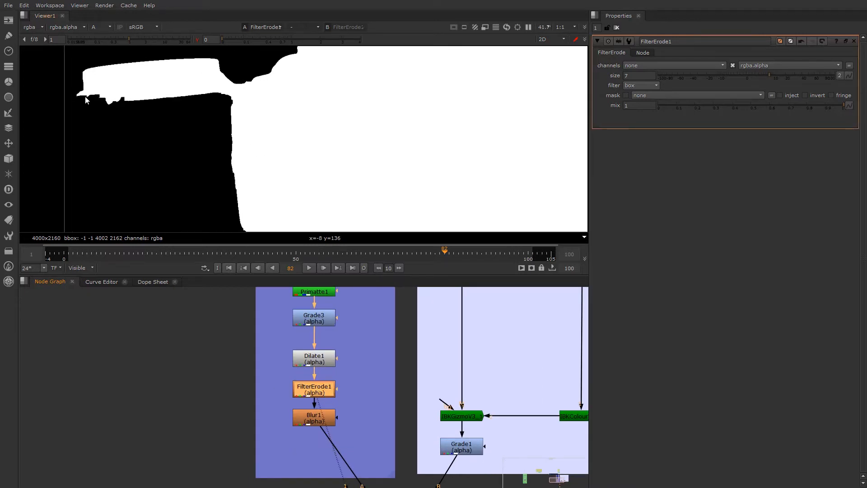
# Step: Display Blur1's alpha in the viewer, open its properties, and set the blur size to 12.2
pyautogui.keyDown('ctrl'); pyautogui.keyDown('shift'); pyautogui.click(316, 422); pyautogui.keyUp('shift'); pyautogui.keyUp('ctrl')
pyautogui.keyDown('ctrl'); pyautogui.keyDown('shift'); pyautogui.click(305, 395); pyautogui.keyUp('shift'); pyautogui.keyUp('ctrl')
pyautogui.keyDown('ctrl'); pyautogui.keyDown('shift'); pyautogui.click(316, 422); pyautogui.keyUp('shift'); pyautogui.keyUp('ctrl')
pyautogui.keyDown('ctrl'); pyautogui.keyDown('shift'); pyautogui.click(320, 422); pyautogui.keyUp('shift'); pyautogui.keyUp('ctrl')
pyautogui.doubleClick(320, 422)
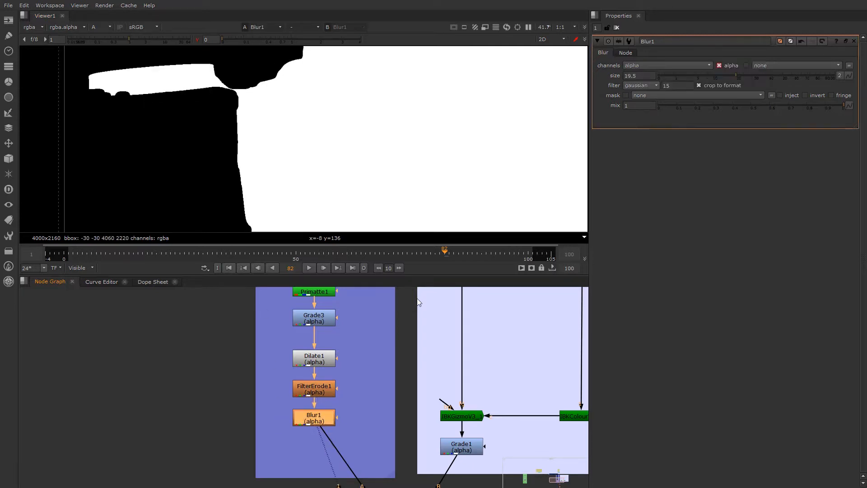
pyautogui.moveTo(737, 75)
pyautogui.mouseDown()
pyautogui.moveTo(652, 72)
pyautogui.moveTo(719, 74)
pyautogui.mouseUp()
pyautogui.scroll(-3, 324, 396)
pyautogui.scroll(3, 424, 409)
# Step: Examine the fringe matte branch in the node graph, with its IBK nodes feeding Grade1
pyautogui.click(402, 411)
pyautogui.scroll(-3, 398, 368)
pyautogui.moveTo(423, 290); pyautogui.dragTo(356, 327, button='middle')
pyautogui.scroll(2, 353, 363)
pyautogui.scroll(3, 344, 420)
pyautogui.scroll(-2, 374, 433)
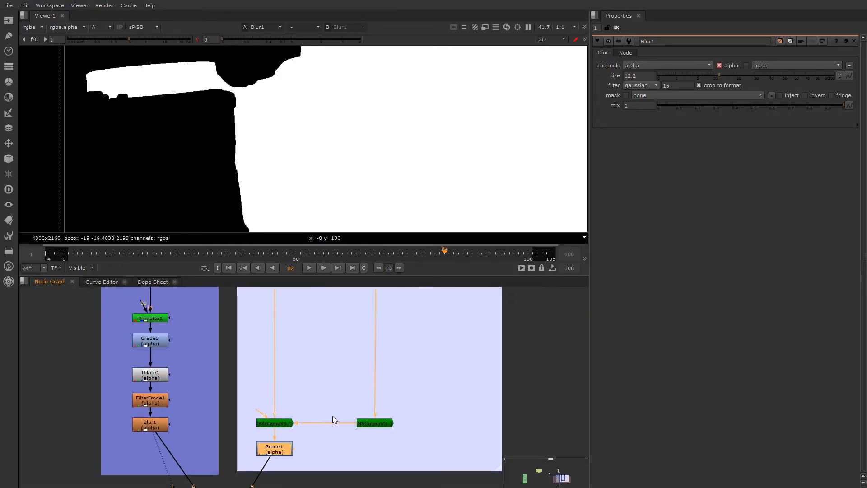
pyautogui.scroll(2, 349, 419)
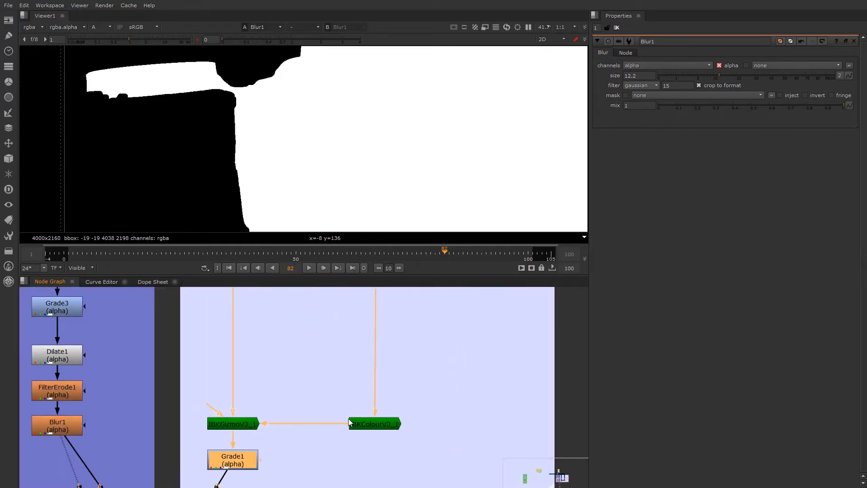
pyautogui.scroll(-4, 352, 407)
pyautogui.scroll(-2, 362, 194)
pyautogui.scroll(-2, 244, 142)
pyautogui.scroll(1, 348, 470)
pyautogui.scroll(3, 341, 456)
# Step: Display IBKColourV3_1 in the viewer and open its properties
pyautogui.click(258, 383)
pyautogui.click(399, 381)
pyautogui.press('1')
pyautogui.doubleClick(382, 384)
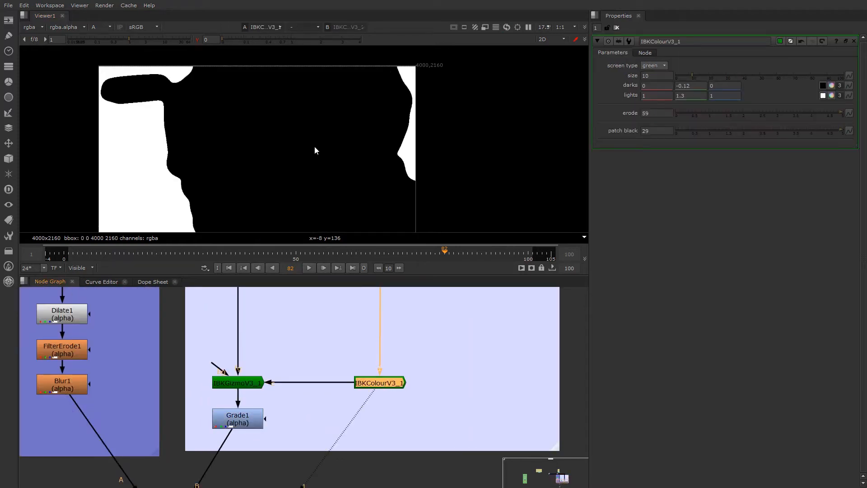
# Step: View IBKColourV3_1's RGB output instead of its alpha and reset the viewer gamma to 1
pyautogui.click(96, 27)
pyautogui.click(114, 39)
pyautogui.press('r')
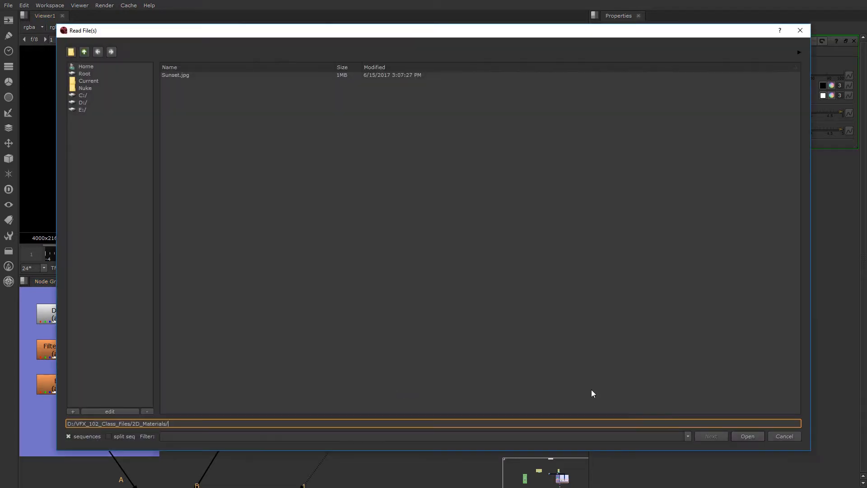
pyautogui.click(801, 435)
pyautogui.click(395, 388)
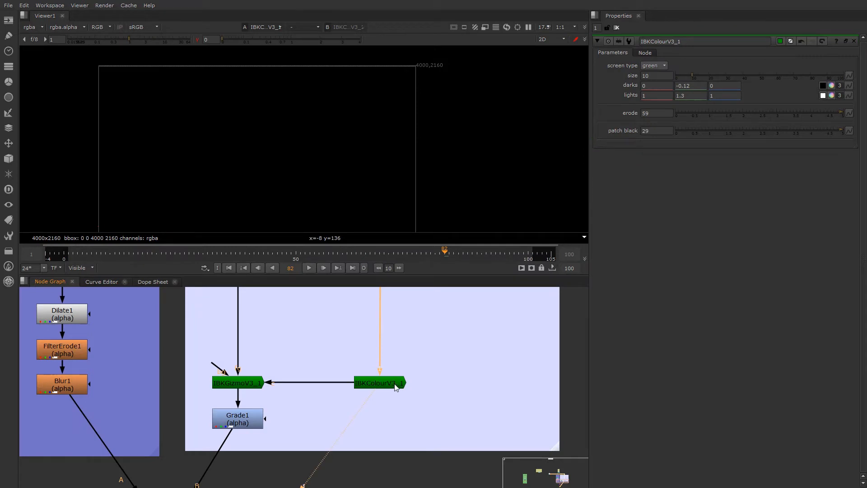
pyautogui.scroll(-3, 323, 330)
pyautogui.moveTo(323, 330); pyautogui.dragTo(320, 349, button='middle')
pyautogui.click(197, 40)
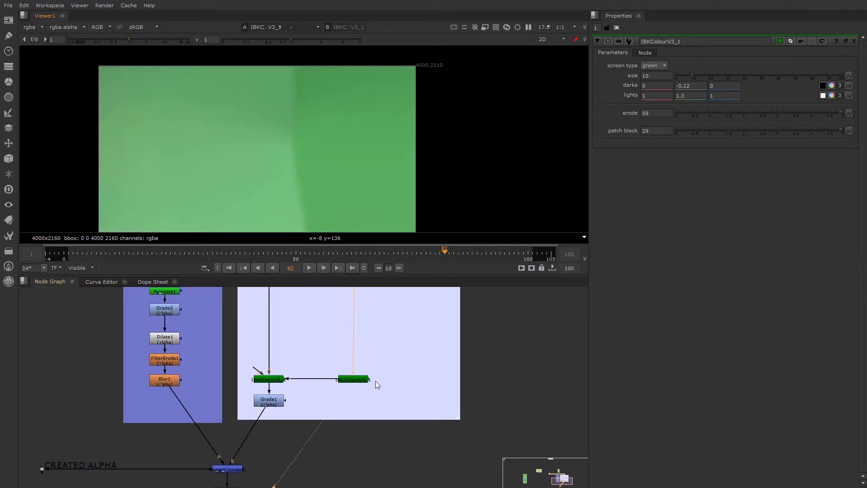
# Step: Switch the viewer to IBKColourV3_1's alpha and back to RGB to compare the clean plate with its matte
pyautogui.scroll(1, 375, 381)
pyautogui.click(325, 356)
pyautogui.click(313, 362)
pyautogui.moveTo(314, 362); pyautogui.dragTo(313, 382, button='middle')
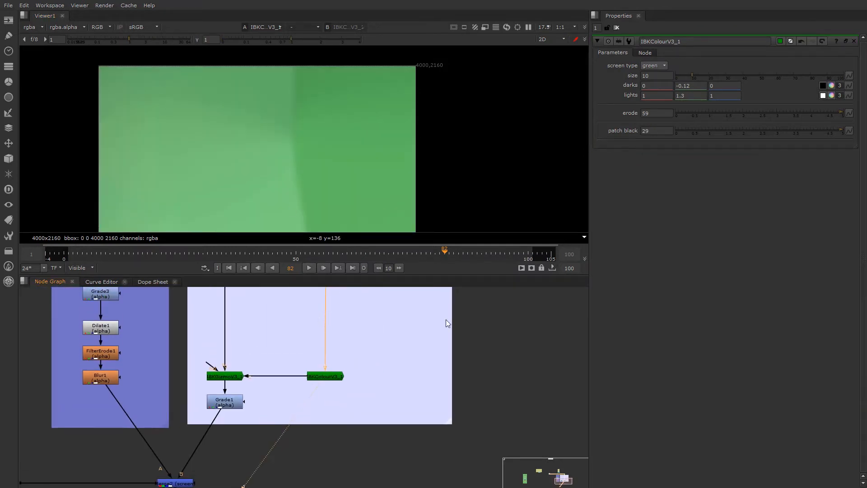
pyautogui.press('a')
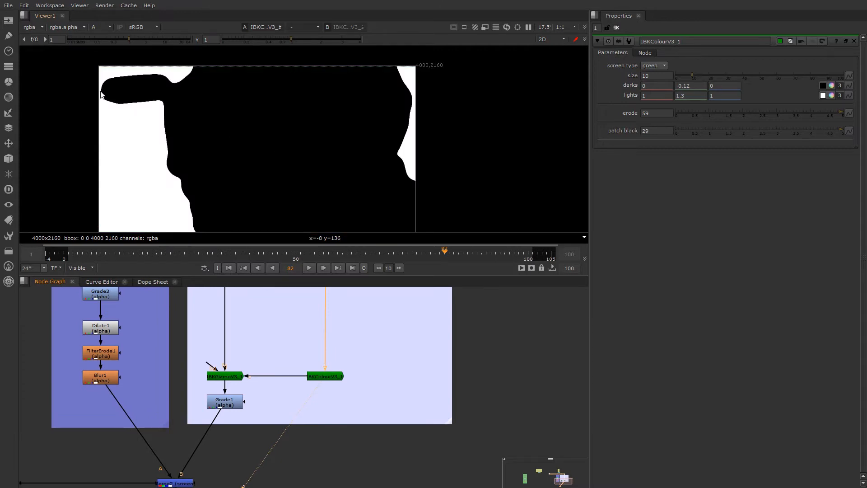
pyautogui.press('a')
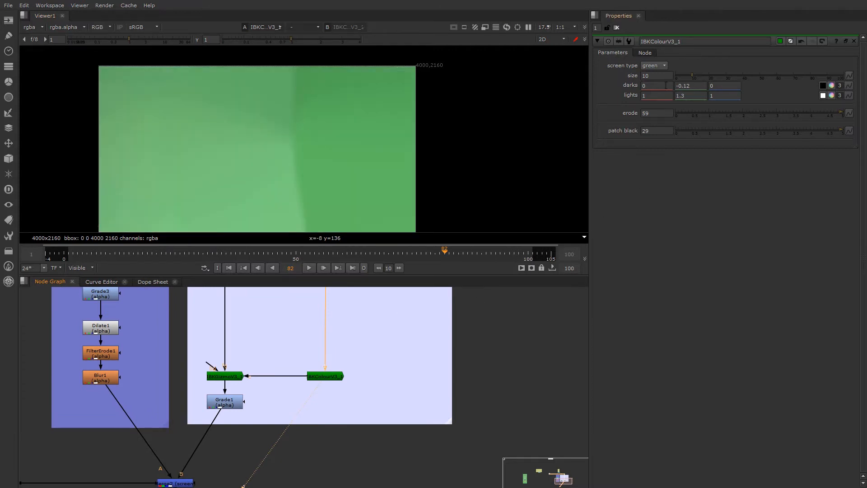
# Step: Review IBKColourV3_1's size, darks, lights, erode and patch black settings
pyautogui.doubleClick(653, 76)
pyautogui.doubleClick(699, 87)
pyautogui.click(694, 86)
pyautogui.click(694, 95)
pyautogui.click(659, 112)
pyautogui.doubleClick(648, 113)
pyautogui.press('Tab')
pyautogui.doubleClick(656, 131)
# Step: Display IBKGizmoV3_1 in the viewer and open its properties
pyautogui.click(233, 377)
pyautogui.press('1')
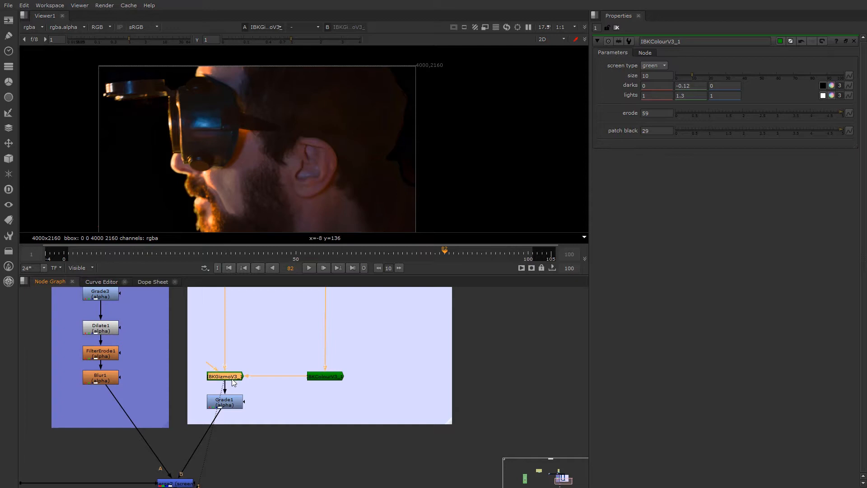
pyautogui.doubleClick(234, 380)
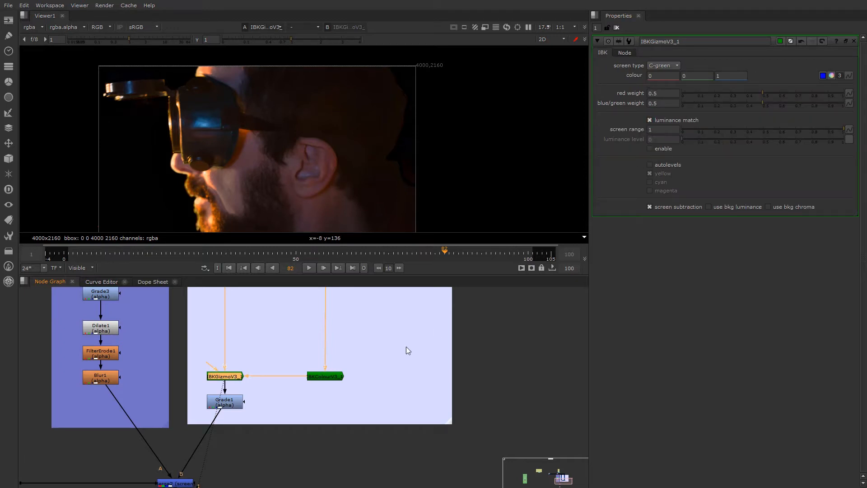
# Step: Show IBKGizmoV3_1's alpha and inspect the matte detail in the hair and around the goggles
pyautogui.click(351, 135)
pyautogui.press('a')
pyautogui.scroll(3, 404, 74)
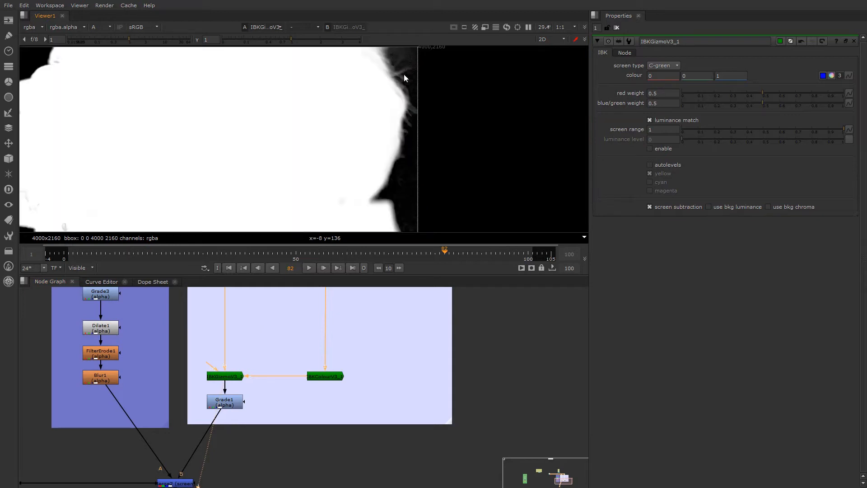
pyautogui.scroll(-5, 369, 186)
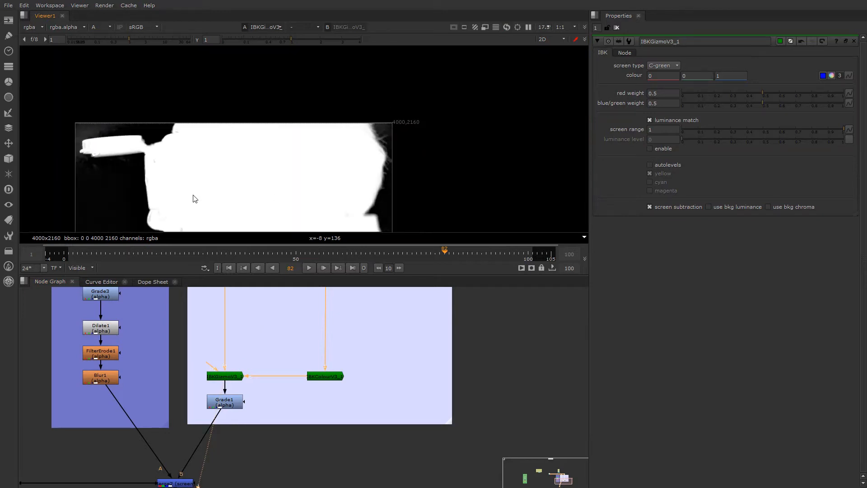
pyautogui.moveTo(193, 194); pyautogui.dragTo(310, 163, button='middle')
pyautogui.scroll(4, 216, 107)
pyautogui.scroll(2, 187, 125)
pyautogui.scroll(1, 188, 129)
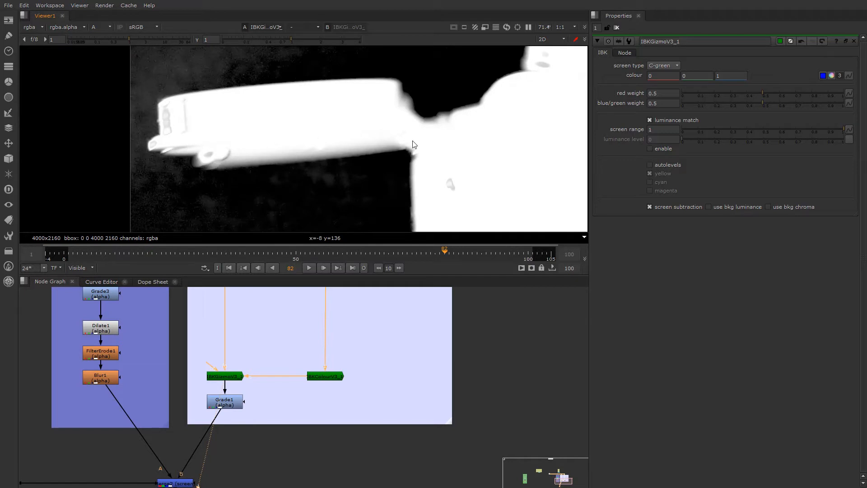
pyautogui.moveTo(202, 110); pyautogui.dragTo(207, 156, button='middle')
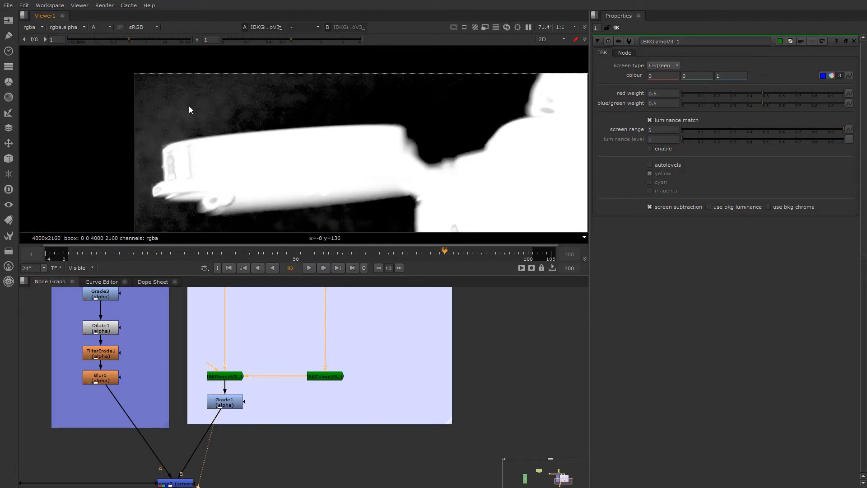
# Step: Sample a small rectangle of the background above the goggles and inspect the whole matte
pyautogui.keyDown('ctrl'); pyautogui.keyDown('shift'); pyautogui.moveTo(184, 93); pyautogui.dragTo(214, 117); pyautogui.keyUp('shift'); pyautogui.keyUp('ctrl')
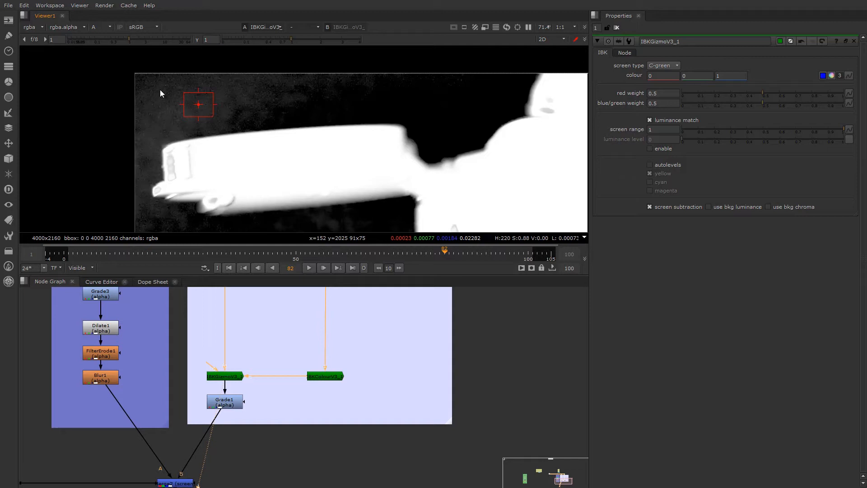
pyautogui.scroll(-5, 273, 136)
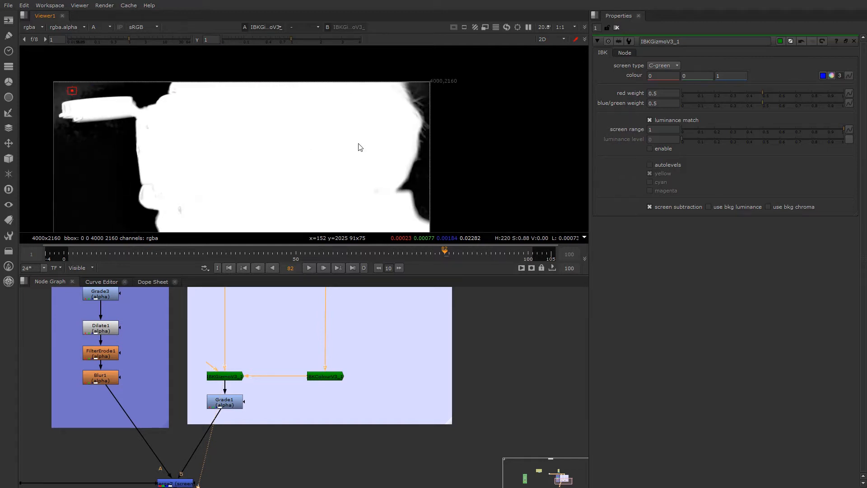
pyautogui.scroll(-2, 316, 167)
pyautogui.scroll(4, 304, 176)
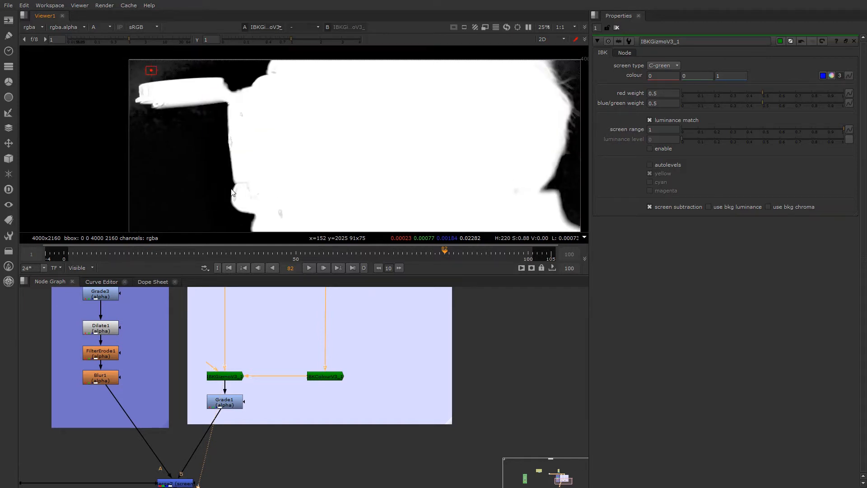
pyautogui.scroll(-3, 194, 153)
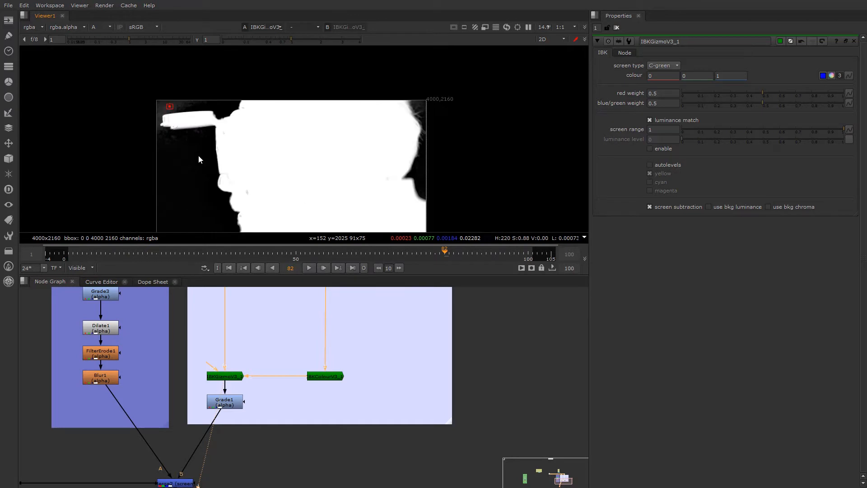
pyautogui.scroll(2, 204, 161)
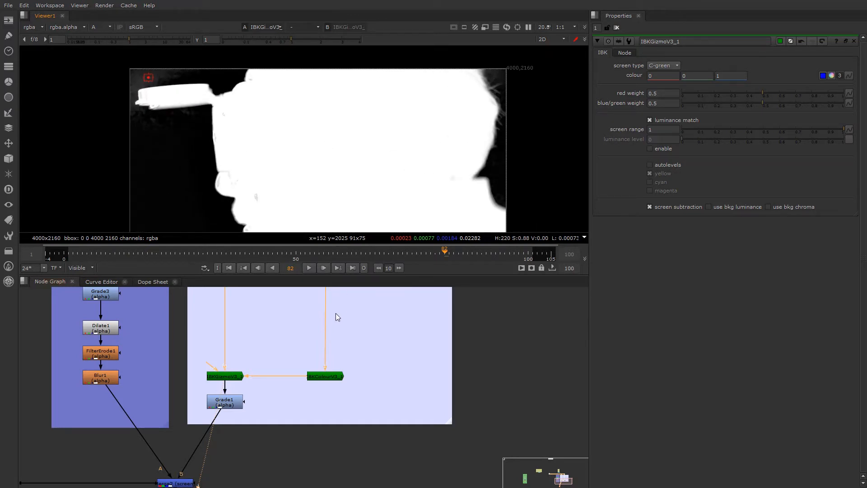
# Step: Examine the core and fringe matte branches and highlight IBKGizmoV3_1 in the node graph
pyautogui.scroll(-3, 217, 429)
pyautogui.moveTo(223, 422); pyautogui.dragTo(248, 438, button='middle')
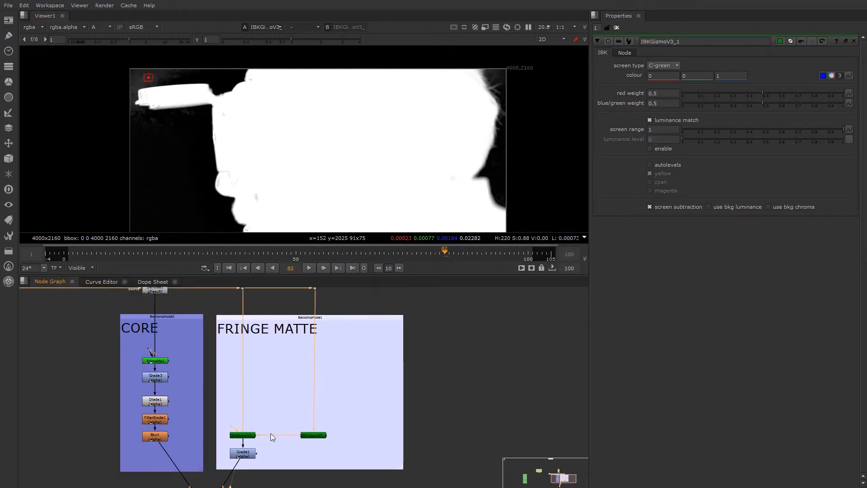
pyautogui.scroll(3, 262, 440)
pyautogui.scroll(-2, 264, 434)
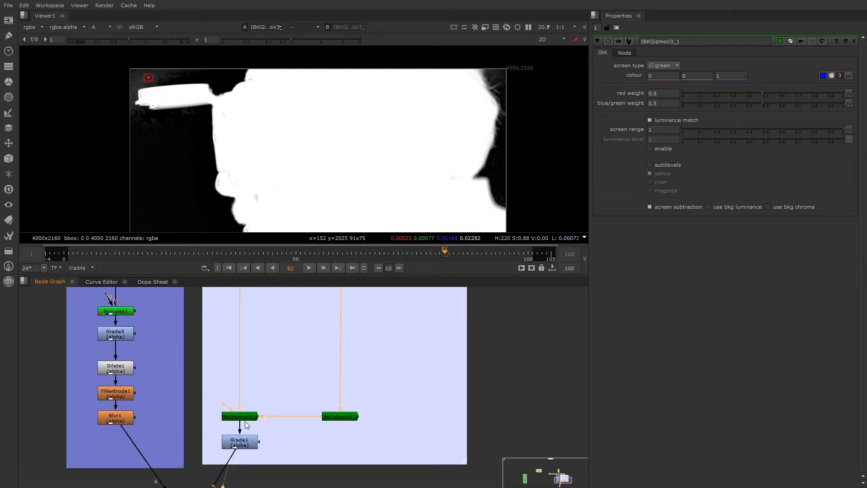
pyautogui.scroll(3, 245, 423)
pyautogui.click(242, 415)
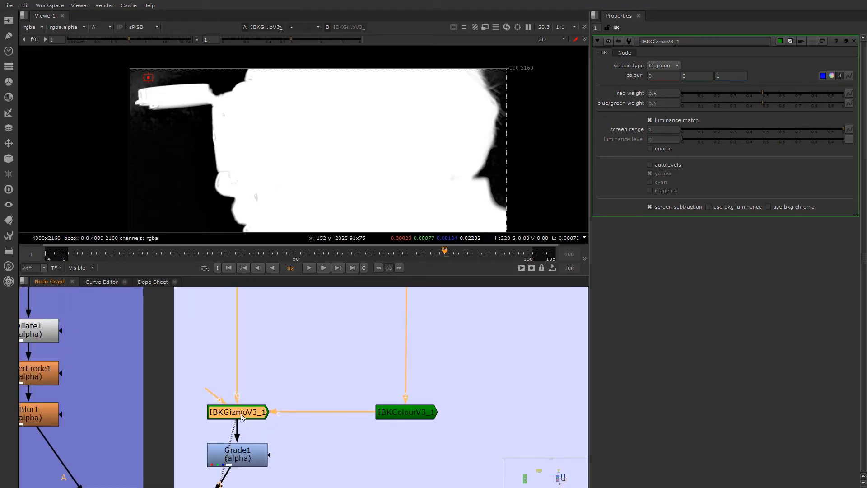
pyautogui.keyDown('shift'); pyautogui.click(241, 414); pyautogui.keyUp('shift')
pyautogui.keyDown('shift'); pyautogui.click(241, 414); pyautogui.keyUp('shift')
# Step: Display Grade1 in the viewer and open its properties to review the whitepoint setting
pyautogui.scroll(-3, 258, 418)
pyautogui.moveTo(259, 417); pyautogui.dragTo(350, 359, button='middle')
pyautogui.scroll(3, 340, 374)
pyautogui.click(342, 380)
pyautogui.press('1')
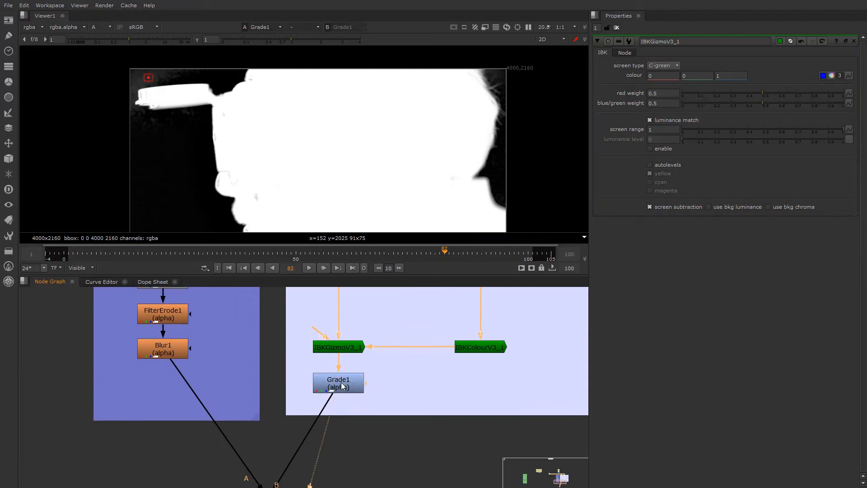
pyautogui.doubleClick(345, 384)
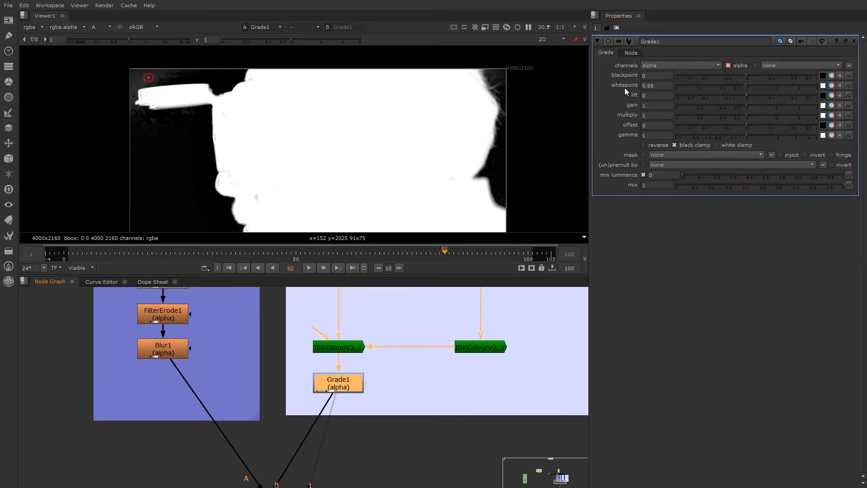
pyautogui.click(655, 86)
pyautogui.click(465, 364)
# Step: Set the viewer gamma to 0 and toggle Grade1 off and on to compare its matte
pyautogui.moveTo(268, 42); pyautogui.dragTo(191, 48)
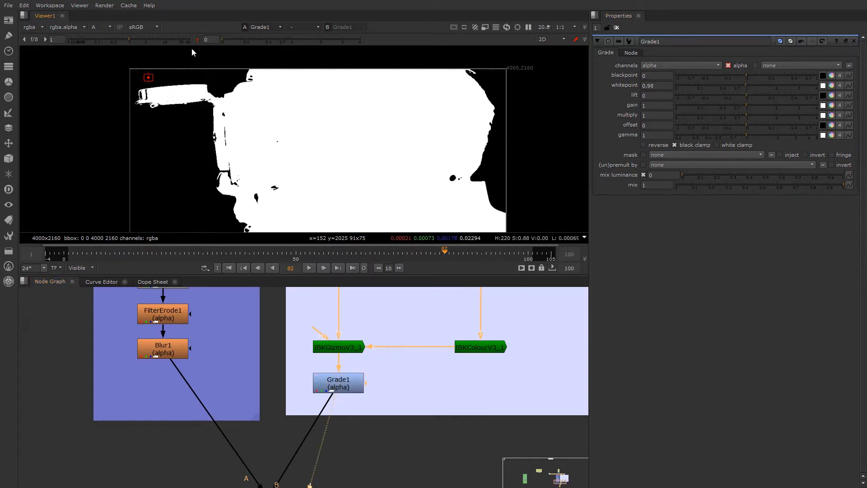
pyautogui.click(344, 387)
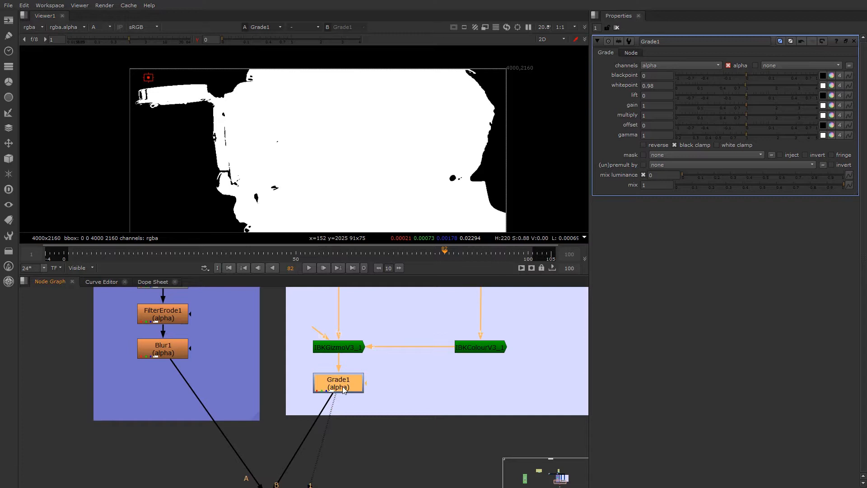
pyautogui.press('d')
pyautogui.press('d')
pyautogui.press('d')
pyautogui.press('d')
# Step: Select Grade1's whitepoint value and toggle the node repeatedly to judge how it fills the matte's interior
pyautogui.click(659, 84)
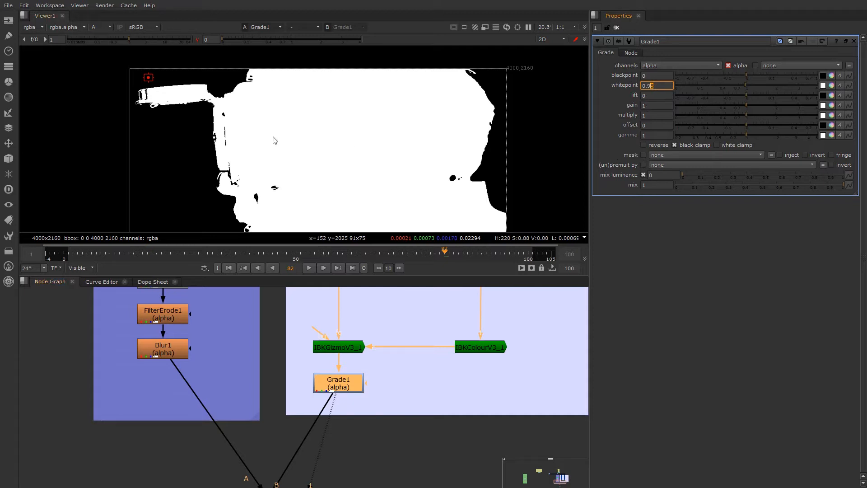
pyautogui.press('d')
pyautogui.press('d')
pyautogui.press('d')
pyautogui.press('d')
pyautogui.press('d')
pyautogui.press('d')
pyautogui.press('d')
pyautogui.press('d')
# Step: Toggle Grade1 off and on to compare the matte edge closely around the goggles' raised lens
pyautogui.scroll(2, 156, 105)
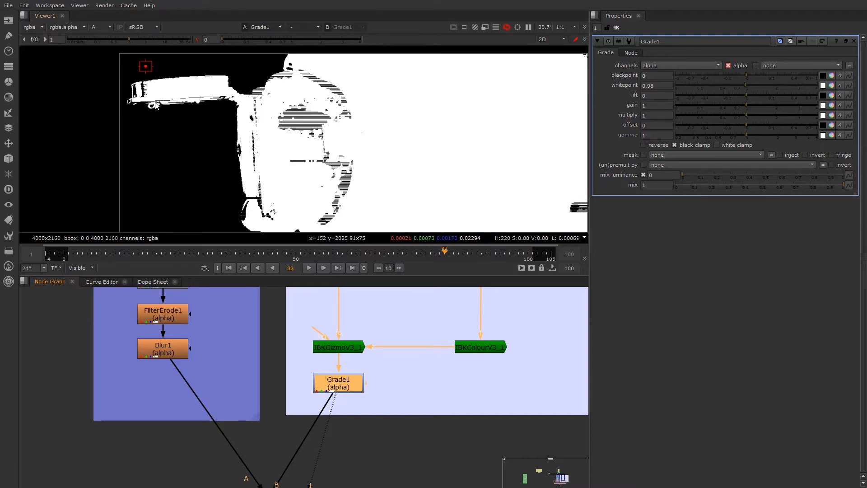
pyautogui.scroll(4, 152, 108)
pyautogui.press('d')
pyautogui.press('d')
pyautogui.press('d')
pyautogui.press('d')
pyautogui.press('d')
pyautogui.press('d')
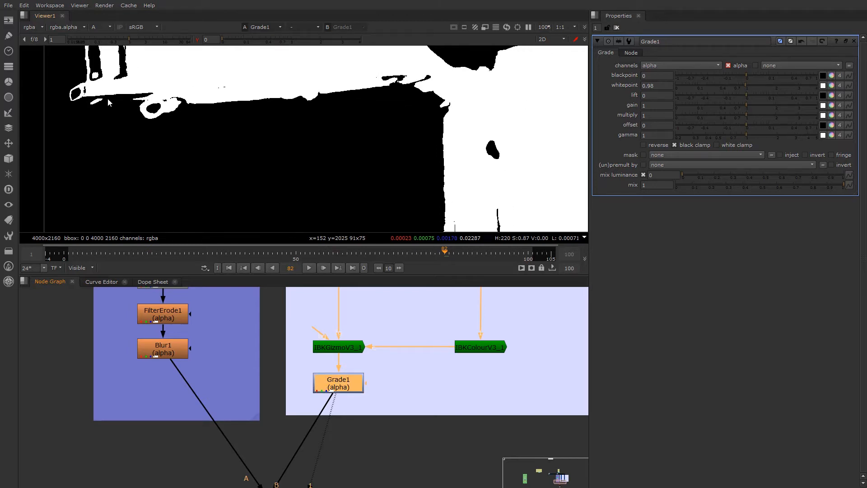
pyautogui.press('d')
pyautogui.press('d')
pyautogui.press('d')
pyautogui.press('d')
# Step: Set Grade1's whitepoint to 0.94 and inspect the matte edges around the goggles and face
pyautogui.scroll(-3, 199, 334)
pyautogui.scroll(2, 207, 333)
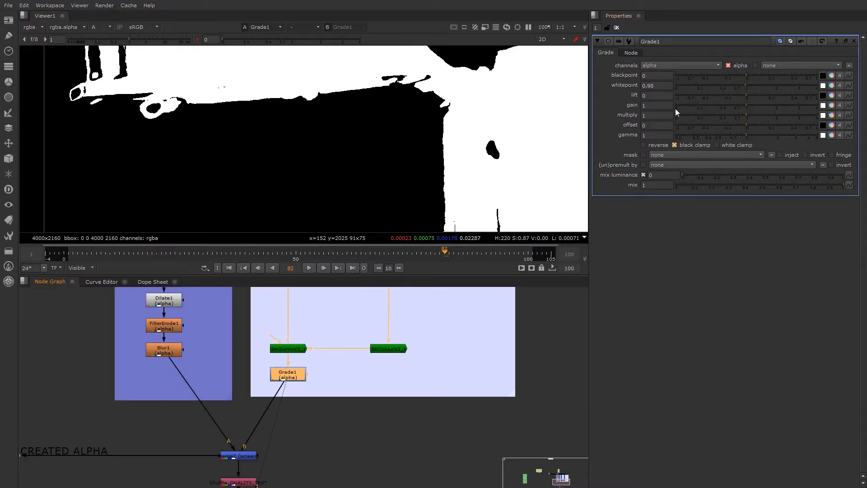
pyautogui.click(654, 85)
pyautogui.hotkey('shift', 'Left')
pyautogui.press('Down')
pyautogui.press('Down')
pyautogui.press('Down')
pyautogui.press('Down')
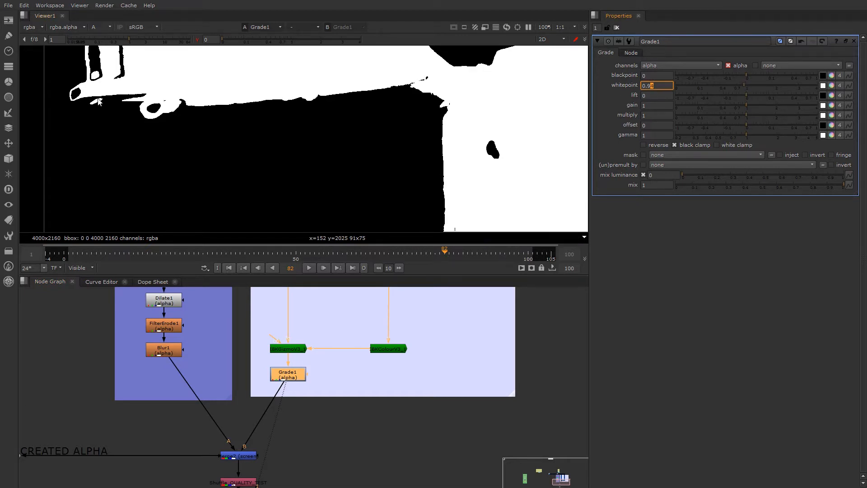
pyautogui.scroll(-4, 399, 180)
pyautogui.scroll(2, 400, 181)
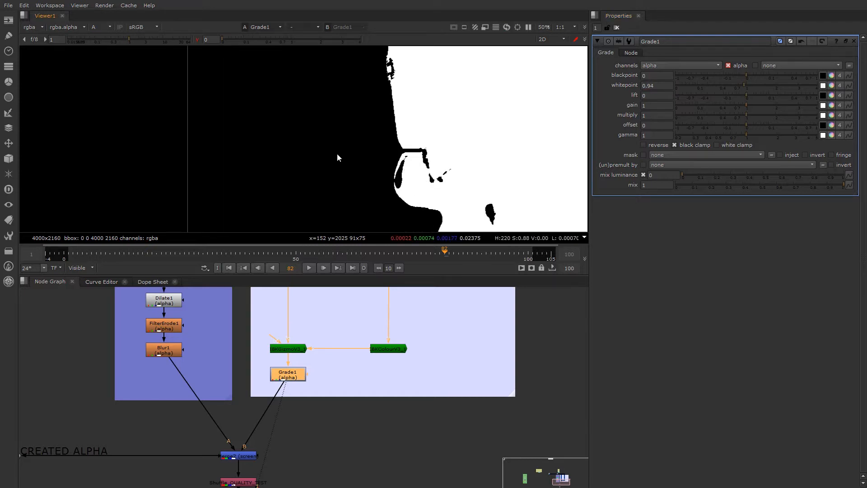
pyautogui.scroll(-3, 306, 172)
pyautogui.scroll(2, 312, 123)
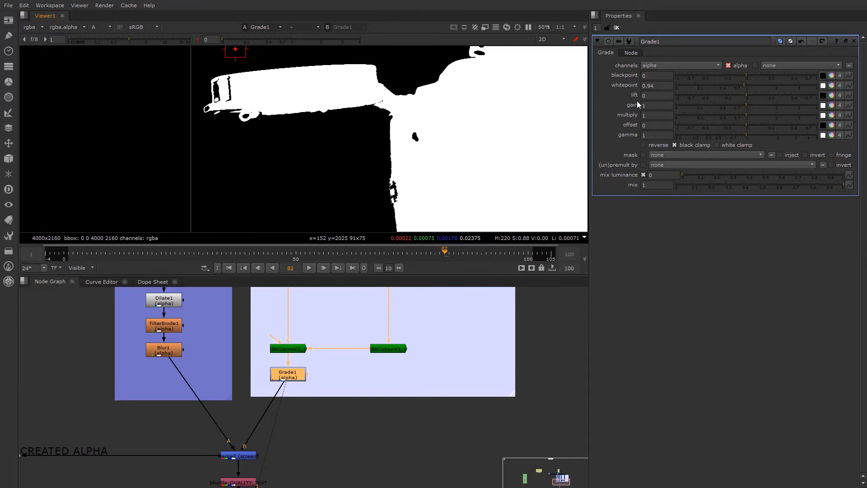
# Step: Set Grade1's whitepoint to 0.97
pyautogui.moveTo(657, 85); pyautogui.dragTo(652, 85)
pyautogui.press('Up')
pyautogui.press('Up')
pyautogui.press('Up')
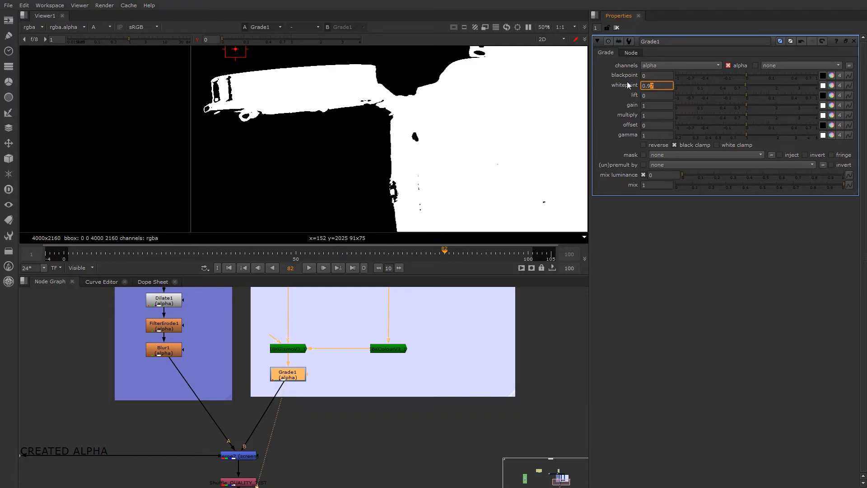
# Step: Examine the high-contrast matte along the back of the head and restore the viewer gamma to 1
pyautogui.scroll(-4, 348, 170)
pyautogui.moveTo(324, 158); pyautogui.dragTo(116, 133, button='middle')
pyautogui.scroll(7, 452, 149)
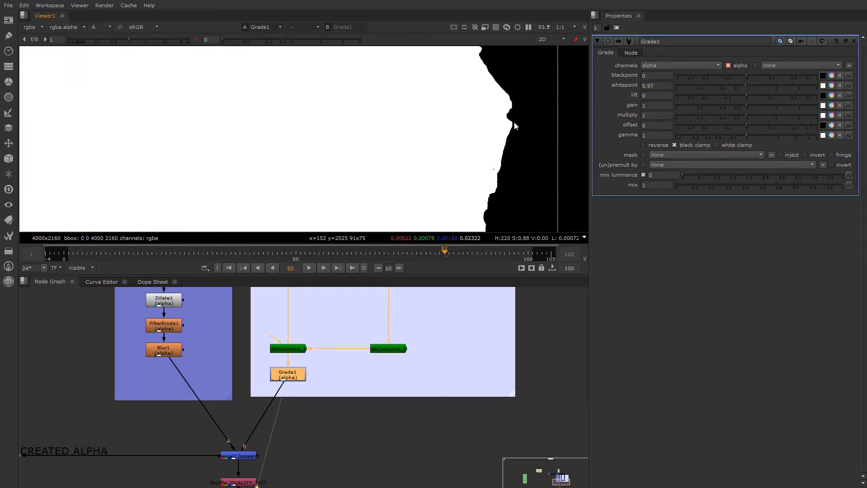
pyautogui.moveTo(517, 105); pyautogui.dragTo(503, 176, button='middle')
pyautogui.scroll(-1, 502, 175)
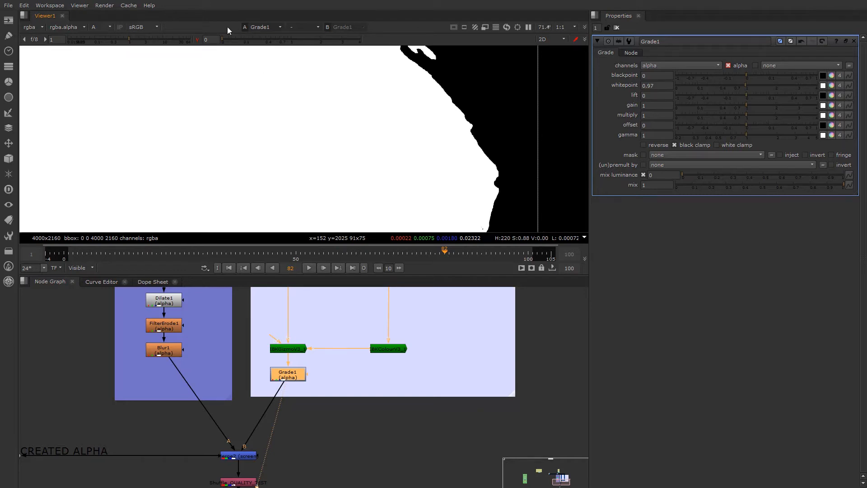
pyautogui.click(198, 41)
pyautogui.scroll(1, 436, 170)
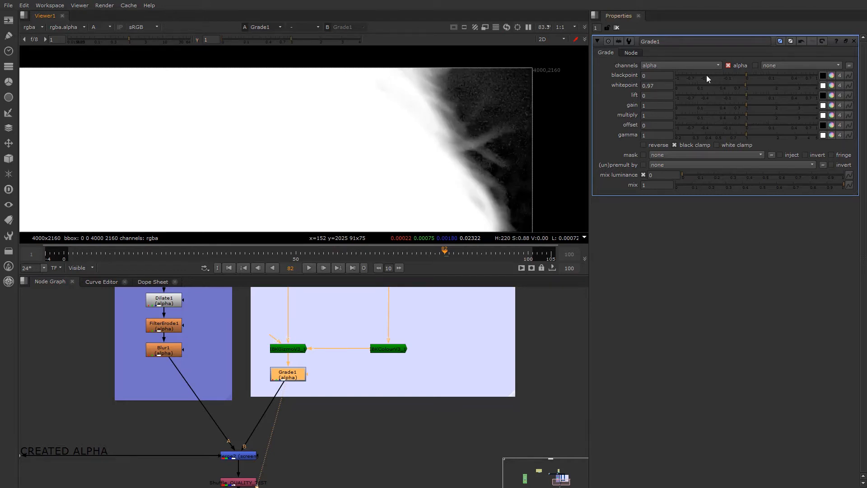
# Step: Try lowering Grade1's whitepoint and raising its blackpoint, undoing each change
pyautogui.moveTo(744, 86); pyautogui.dragTo(683, 87)
pyautogui.hotkey('ctrl', 'z')
pyautogui.moveTo(747, 74); pyautogui.dragTo(774, 75)
pyautogui.hotkey('ctrl', 'z')
# Step: Display the output of Merge2, which screens the core and fringe mattes together
pyautogui.scroll(-5, 300, 396)
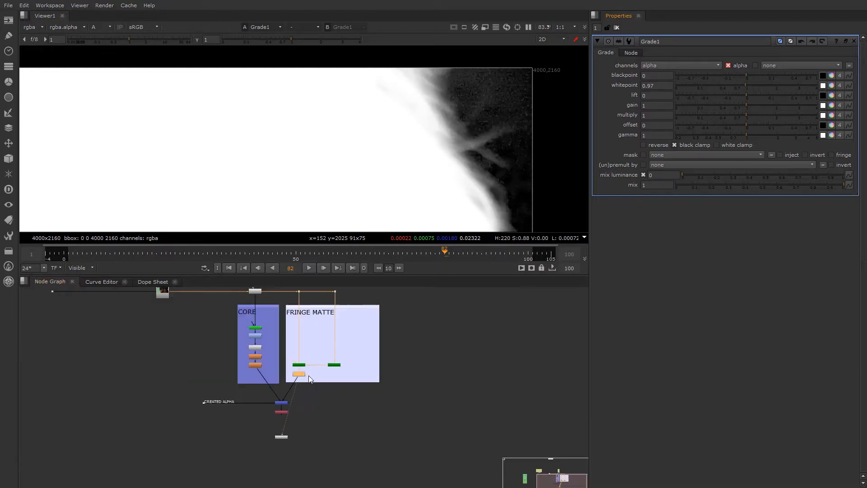
pyautogui.scroll(3, 310, 379)
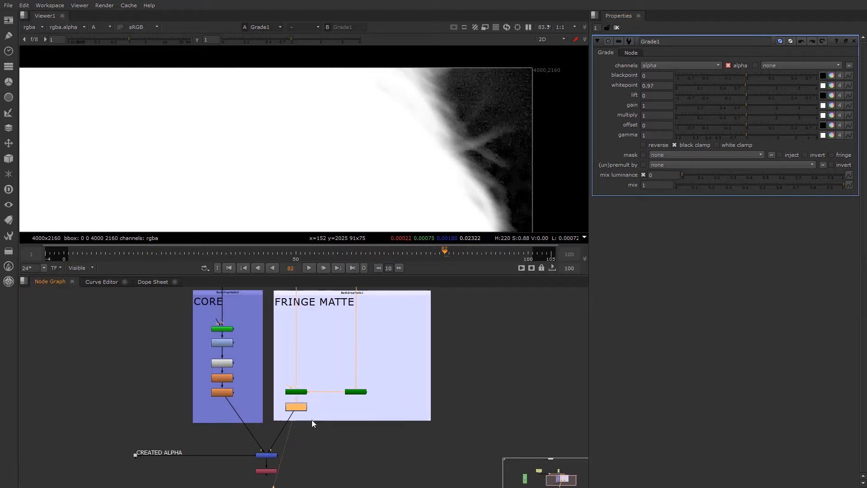
pyautogui.scroll(2, 293, 464)
pyautogui.click(279, 458)
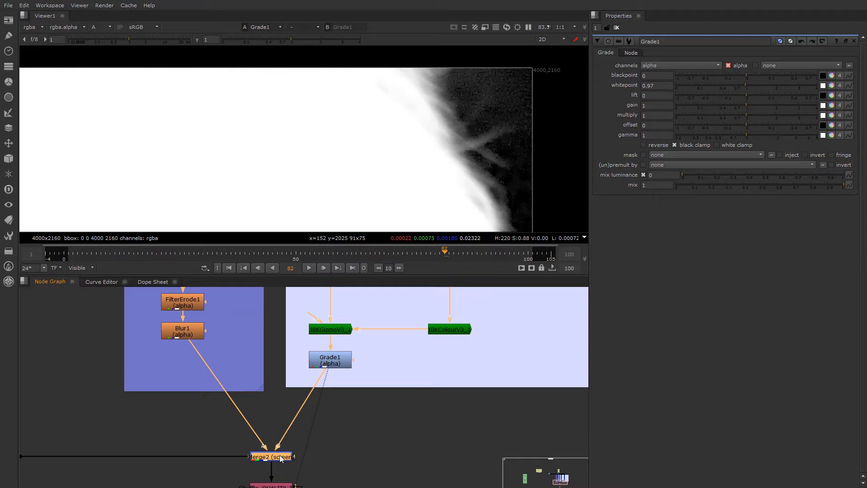
pyautogui.press('1')
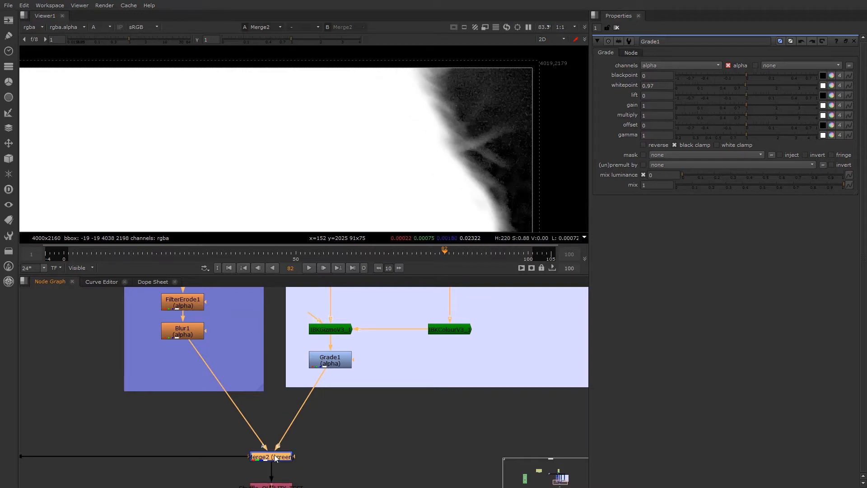
# Step: Toggle Merge2 off and on repeatedly to compare the fringe matte alone with the combined matte at the hair edge
pyautogui.press('d')
pyautogui.press('d')
pyautogui.press('d')
pyautogui.press('d')
pyautogui.press('d')
pyautogui.press('d')
pyautogui.press('d')
pyautogui.press('d')
pyautogui.press('d')
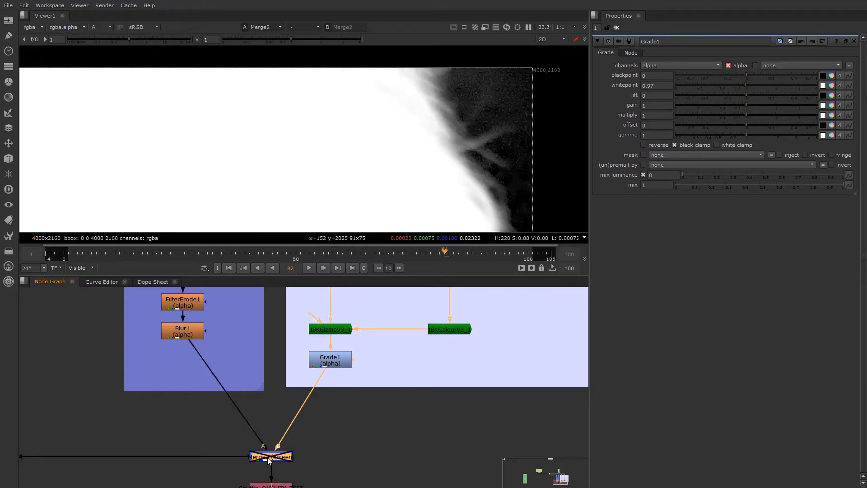
pyautogui.press('d')
pyautogui.press('d')
pyautogui.press('d')
pyautogui.press('d')
pyautogui.press('d')
pyautogui.press('d')
pyautogui.press('d')
pyautogui.press('d')
pyautogui.press('d')
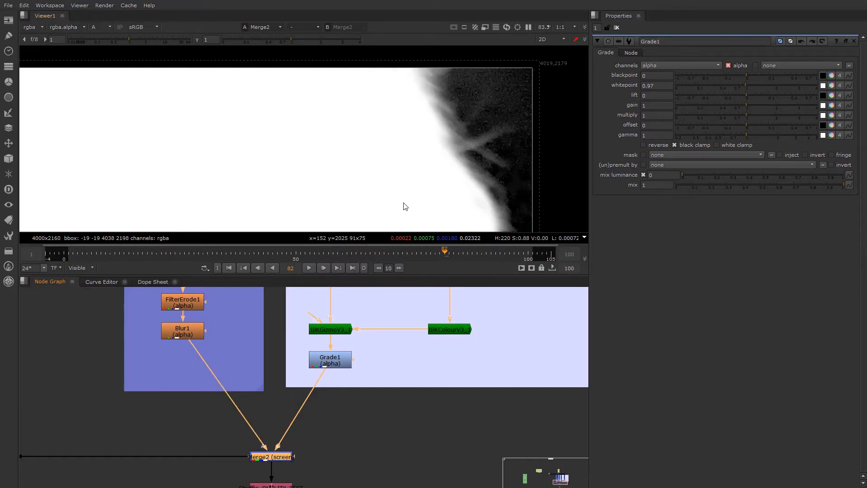
pyautogui.press('d')
# Step: Lower the viewer gamma on a close-up of the hair edge and toggle Merge2 to compare the matte's interior
pyautogui.scroll(2, 387, 77)
pyautogui.scroll(2, 406, 131)
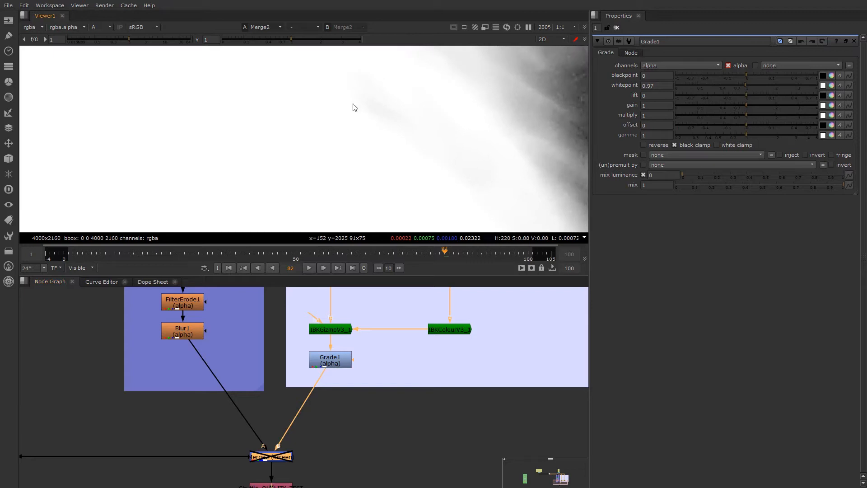
pyautogui.moveTo(291, 40); pyautogui.dragTo(246, 40)
pyautogui.press('d')
pyautogui.press('d')
pyautogui.press('d')
pyautogui.press('d')
# Step: Reset the viewer gamma to 1, frame the goggles' raised lens, and enable Merge2 to view the filled matte
pyautogui.click(198, 40)
pyautogui.scroll(-8, 305, 156)
pyautogui.moveTo(214, 207); pyautogui.dragTo(528, 185, button='middle')
pyautogui.scroll(3, 265, 99)
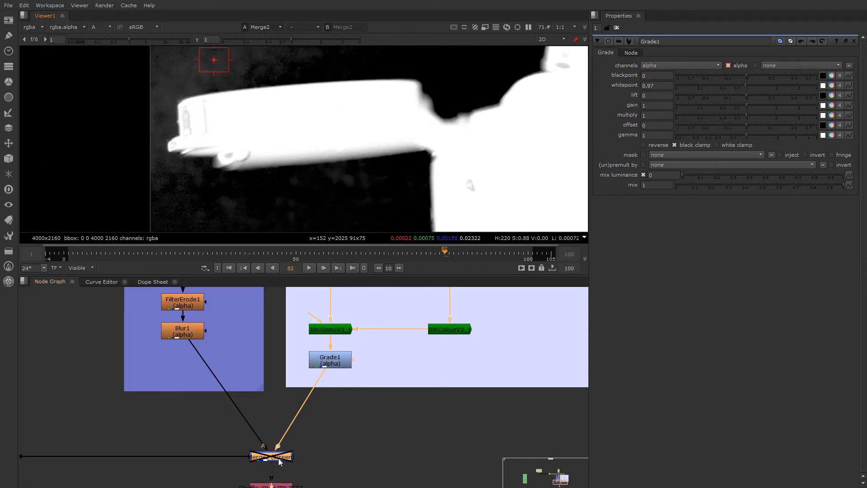
pyautogui.press('d')
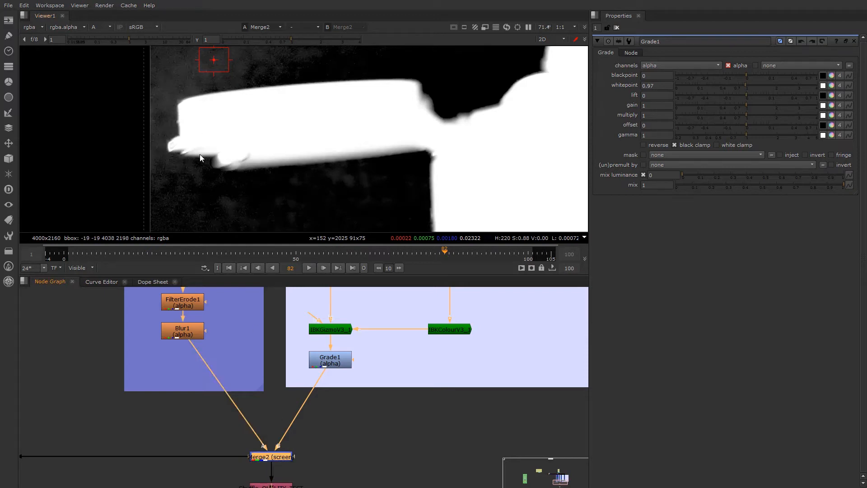
# Step: Examine the combined matte's edges around the goggles' raised lens, relating them to the core and fringe matte branches
pyautogui.scroll(3, 182, 161)
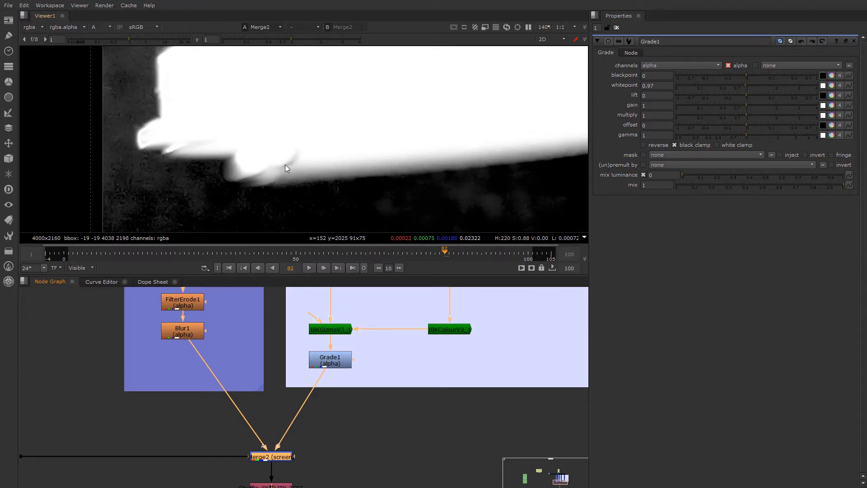
pyautogui.scroll(-6, 283, 169)
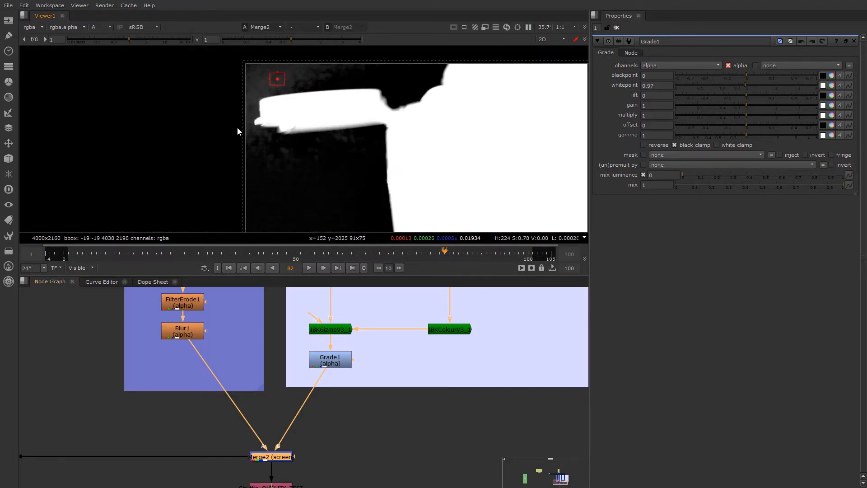
pyautogui.scroll(6, 348, 109)
pyautogui.moveTo(378, 339); pyautogui.dragTo(370, 364, button='middle')
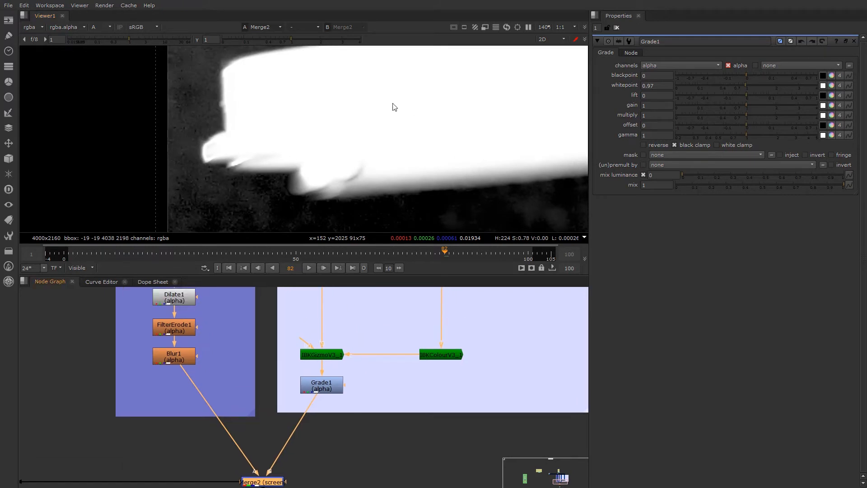
pyautogui.scroll(-3, 432, 202)
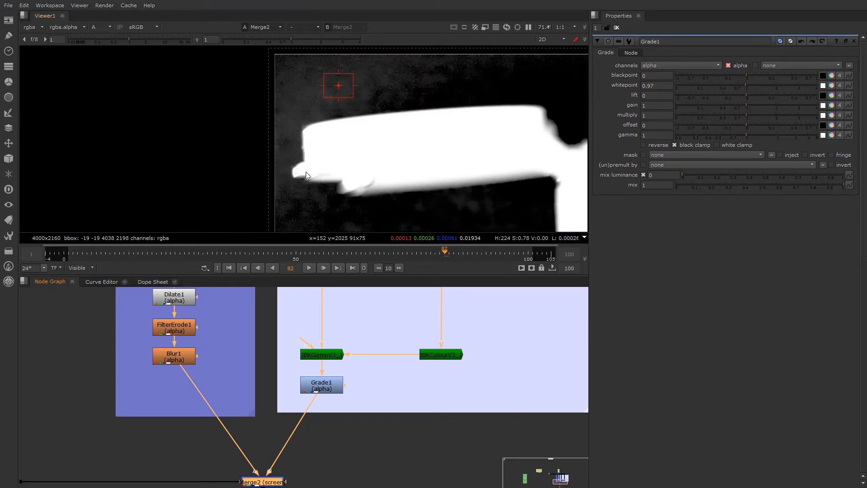
pyautogui.scroll(-5, 357, 402)
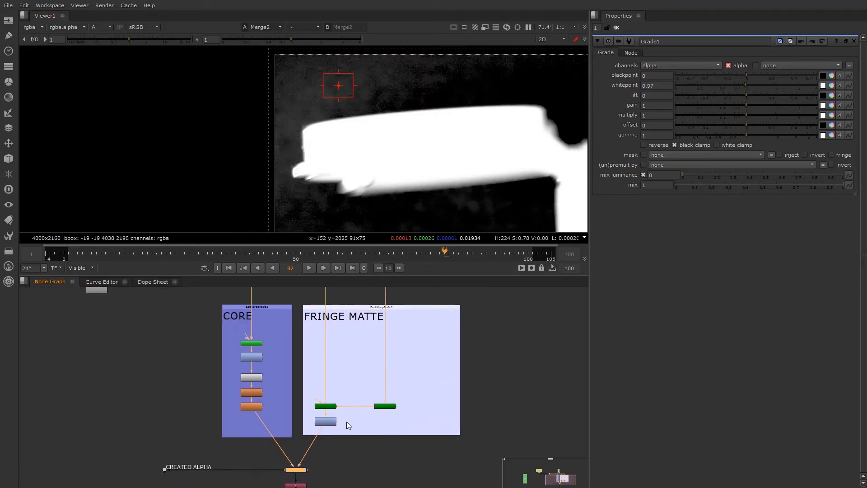
pyautogui.scroll(2, 353, 375)
pyautogui.scroll(-3, 443, 298)
pyautogui.moveTo(435, 309); pyautogui.dragTo(400, 393, button='middle')
pyautogui.moveTo(430, 435); pyautogui.dragTo(434, 418, button='middle')
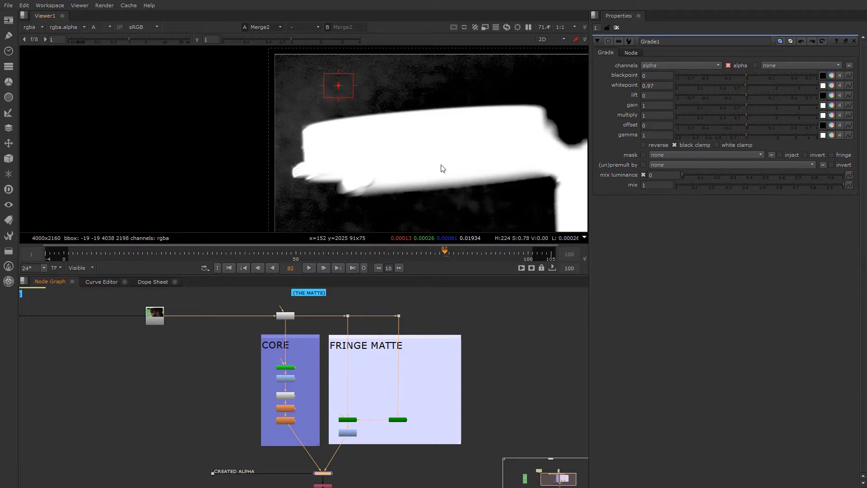
pyautogui.scroll(5, 326, 183)
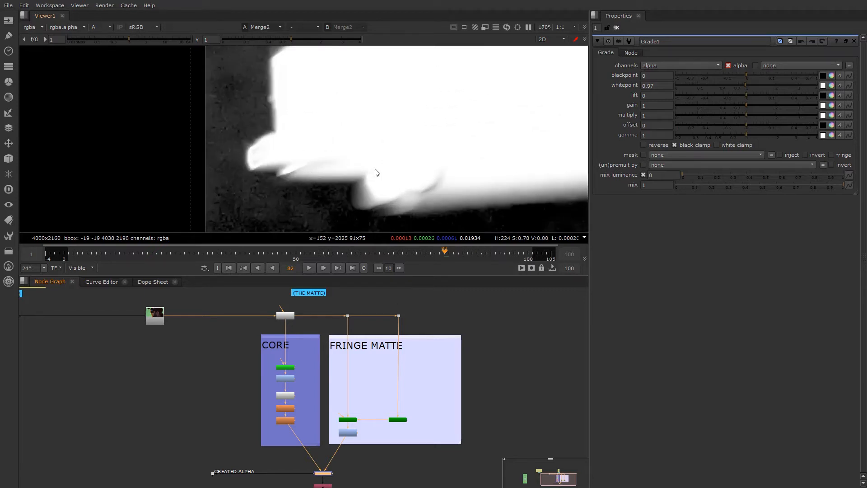
pyautogui.scroll(-5, 484, 192)
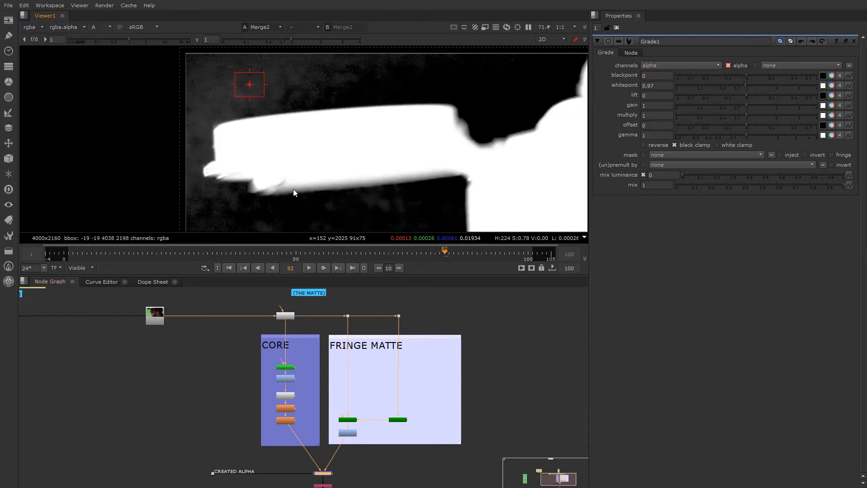
pyautogui.moveTo(294, 189); pyautogui.dragTo(329, 170, button='middle')
pyautogui.scroll(4, 329, 170)
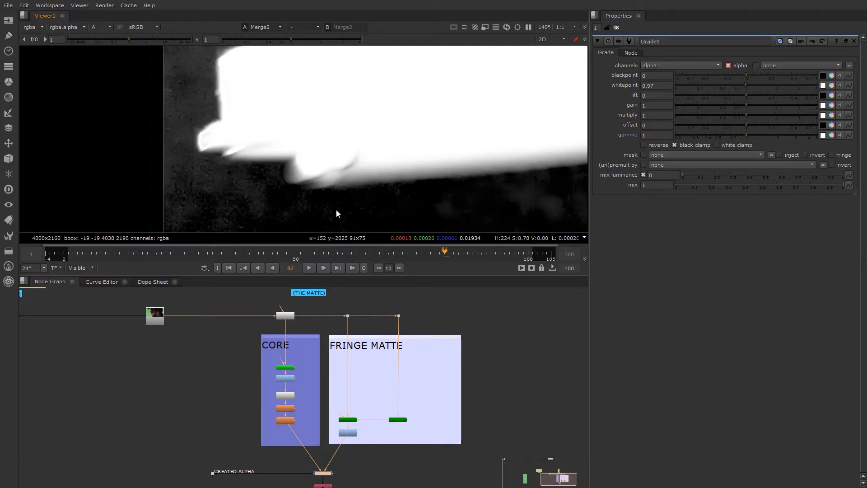
pyautogui.scroll(-2, 345, 180)
pyautogui.moveTo(345, 181); pyautogui.dragTo(345, 207, button='middle')
pyautogui.scroll(2, 345, 207)
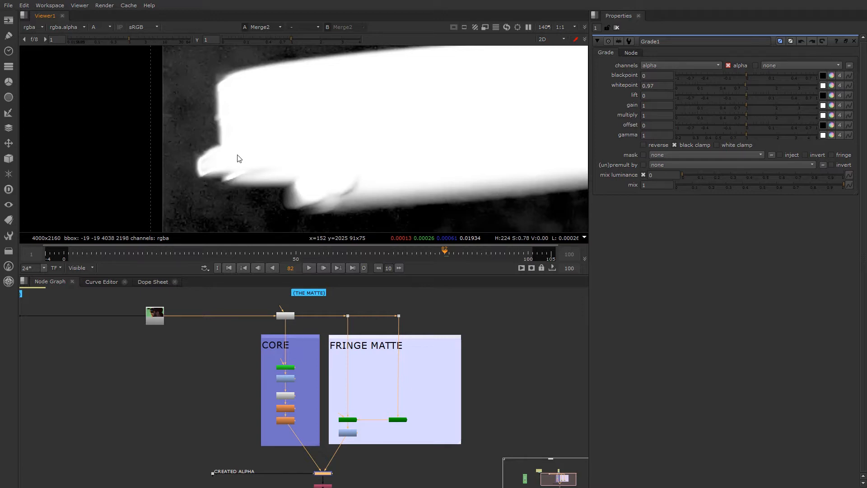
pyautogui.scroll(2, 265, 186)
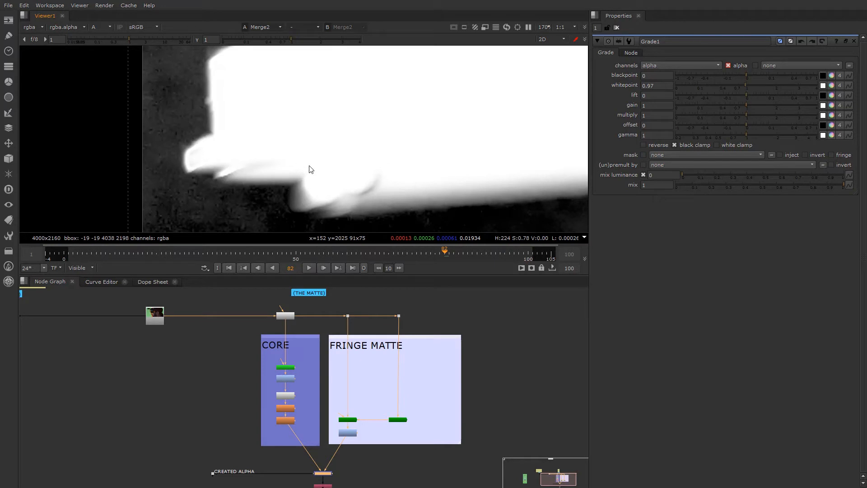
pyautogui.scroll(-2, 261, 164)
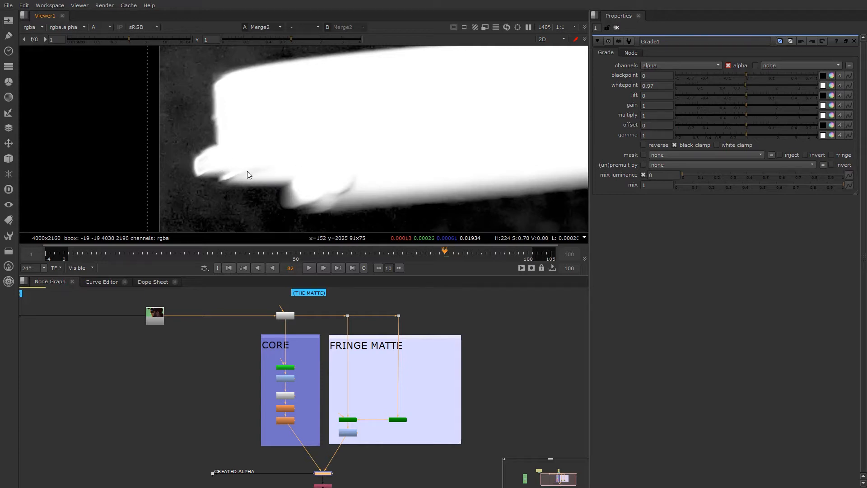
pyautogui.scroll(3, 348, 189)
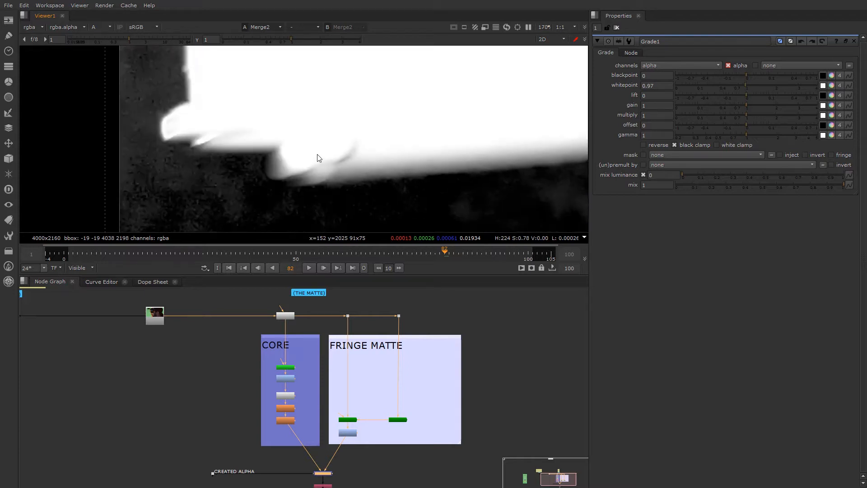
# Step: Examine the combined matte's edges along the face and the hair at the back of the head
pyautogui.scroll(-15, 319, 158)
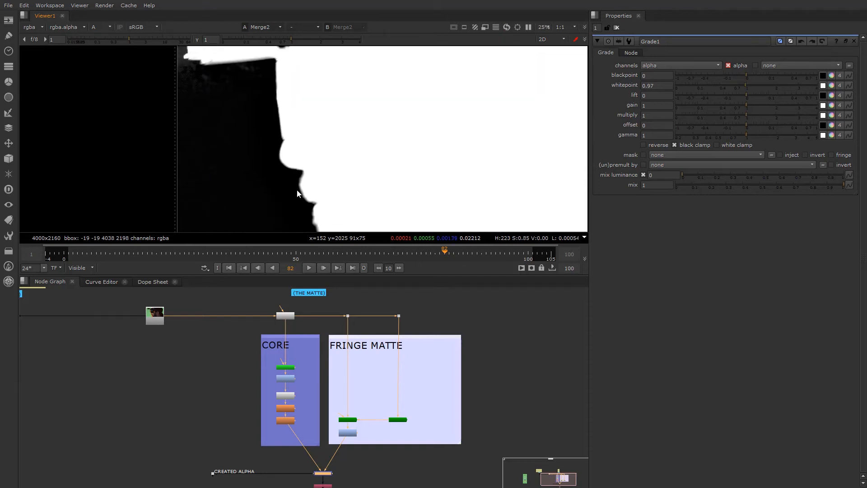
pyautogui.scroll(6, 298, 193)
pyautogui.scroll(-8, 344, 185)
pyautogui.scroll(3, 518, 97)
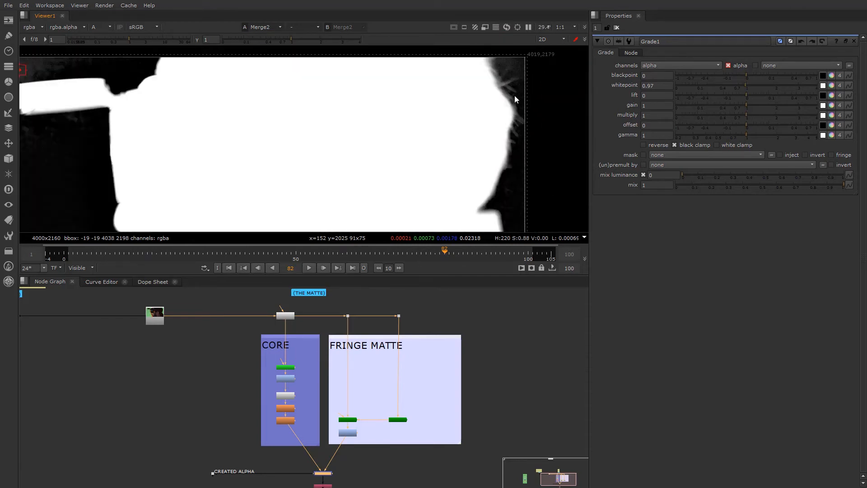
pyautogui.scroll(3, 294, 430)
pyautogui.scroll(-1, 304, 425)
pyautogui.scroll(3, 307, 459)
pyautogui.scroll(-4, 313, 455)
pyautogui.scroll(2, 312, 454)
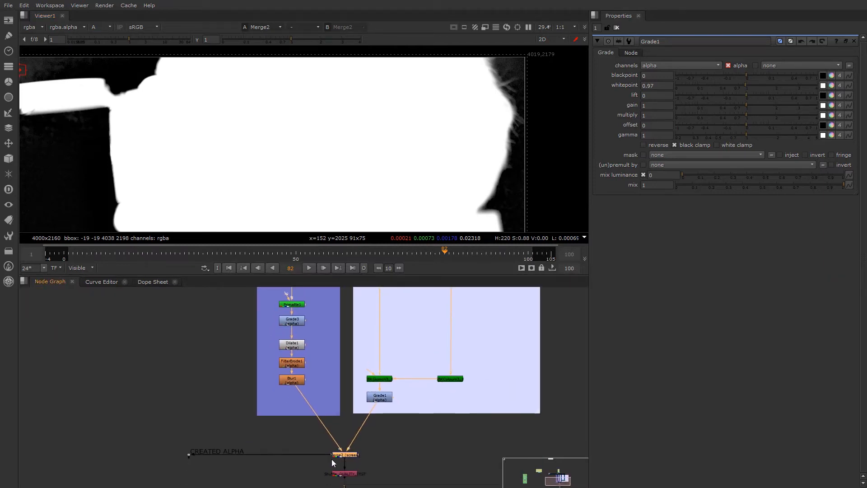
# Step: Open the Shuffle_QUALITY_TEST node below Merge2 to review how alpha is routed to the output channels
pyautogui.scroll(3, 331, 461)
pyautogui.scroll(-1, 334, 464)
pyautogui.scroll(2, 331, 447)
pyautogui.moveTo(348, 462); pyautogui.dragTo(345, 414, button='middle')
pyautogui.scroll(-3, 344, 395)
pyautogui.scroll(2, 345, 408)
pyautogui.scroll(2, 345, 407)
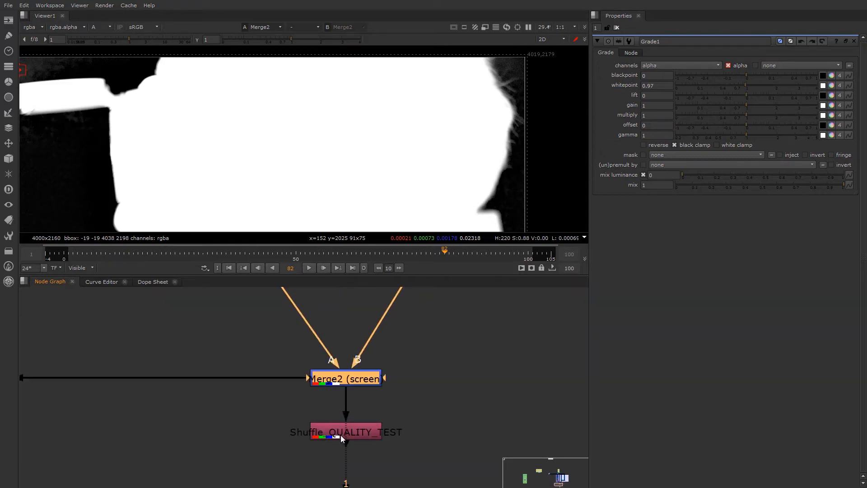
pyautogui.click(348, 432)
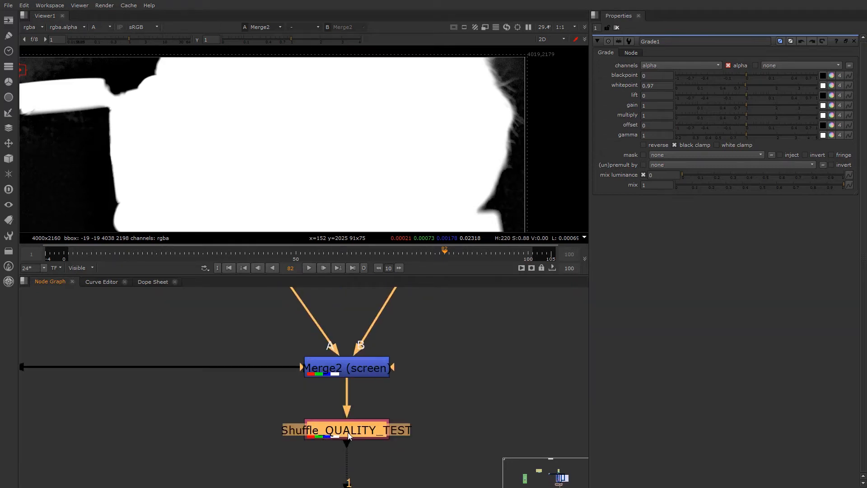
pyautogui.doubleClick(348, 432)
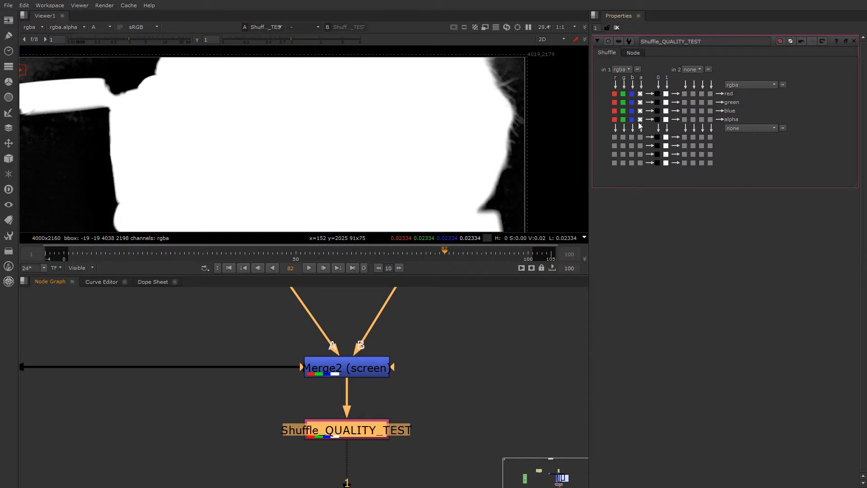
# Step: Switch the viewer's channel display from alpha to RGB and view the Shuffle_QUALITY_TEST output
pyautogui.scroll(-3, 343, 417)
pyautogui.click(204, 418)
pyautogui.scroll(-2, 337, 429)
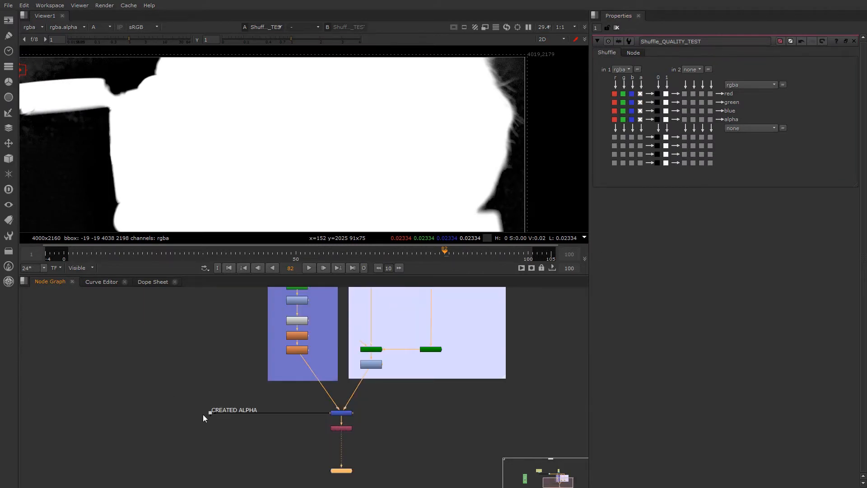
pyautogui.click(111, 26)
pyautogui.click(115, 36)
pyautogui.click(339, 428)
pyautogui.press('1')
# Step: Alternate the viewer between the Read3 plate and Shuffle_QUALITY_TEST to compare the matte with the hair edges up close
pyautogui.scroll(-3, 268, 398)
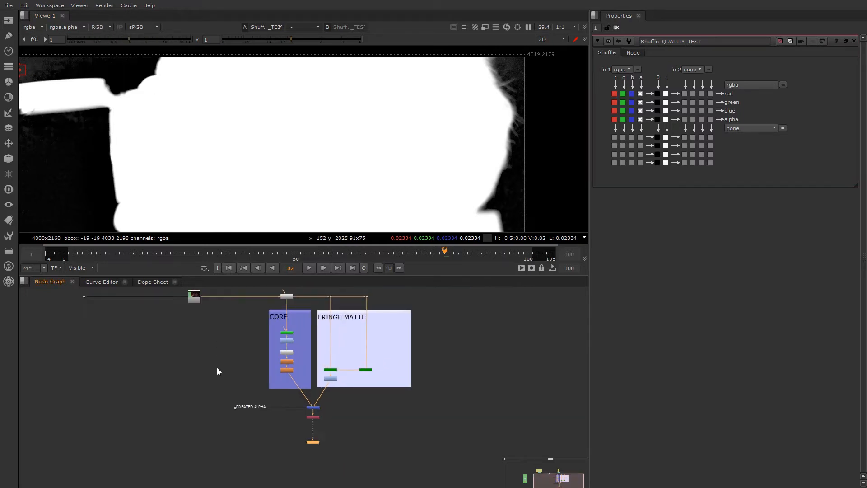
pyautogui.moveTo(208, 290); pyautogui.dragTo(196, 384, button='middle')
pyautogui.scroll(5, 197, 383)
pyautogui.click(149, 406)
pyautogui.press('1')
pyautogui.press('1')
pyautogui.press('1')
pyautogui.scroll(-3, 175, 162)
pyautogui.press('1')
pyautogui.scroll(5, 398, 123)
pyautogui.press('1')
pyautogui.press('1')
pyautogui.press('1')
pyautogui.scroll(3, 382, 145)
pyautogui.press('1')
pyautogui.press('1')
pyautogui.press('1')
pyautogui.scroll(3, 387, 134)
pyautogui.press('1')
pyautogui.press('1')
pyautogui.press('1')
pyautogui.press('1')
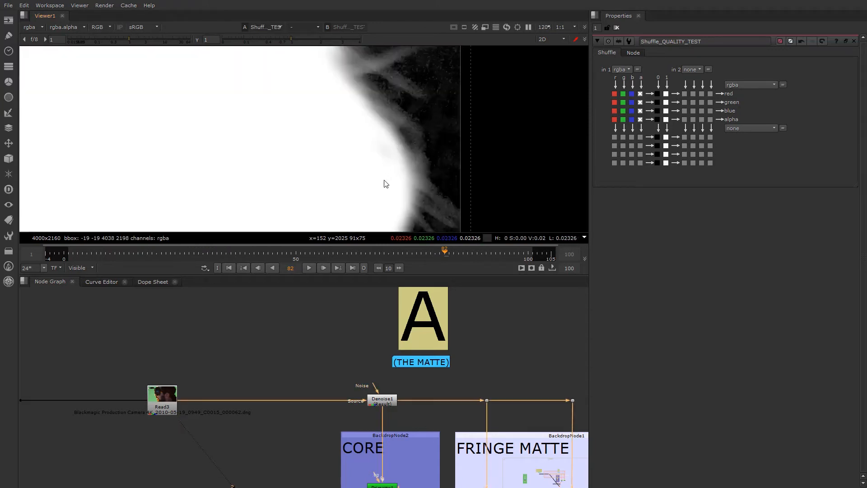
pyautogui.click(175, 403)
pyautogui.press('1')
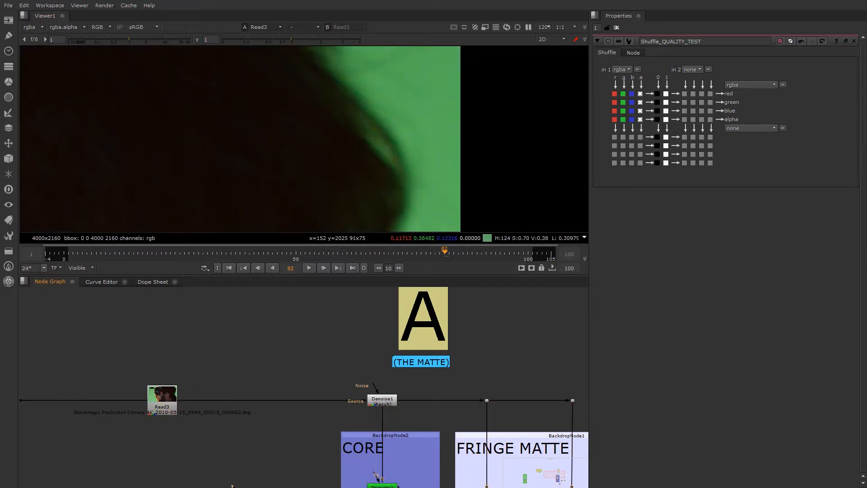
# Step: Examine the Read3 plate across the whole frame for comparison with the merged matte
pyautogui.scroll(-5, 272, 344)
pyautogui.scroll(4, 272, 344)
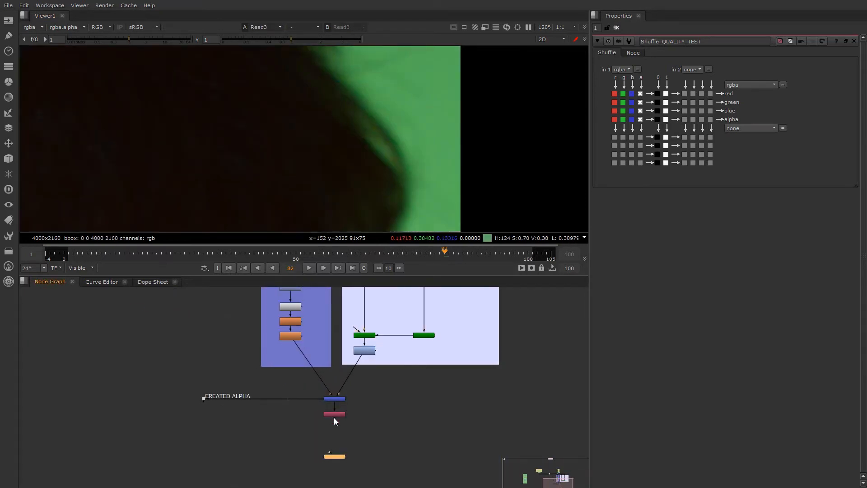
pyautogui.click(334, 398)
pyautogui.press('1')
pyautogui.hotkey('ctrl', 'z')
pyautogui.hotkey('ctrl', 'y')
pyautogui.hotkey('ctrl', 'z')
pyautogui.scroll(-6, 286, 159)
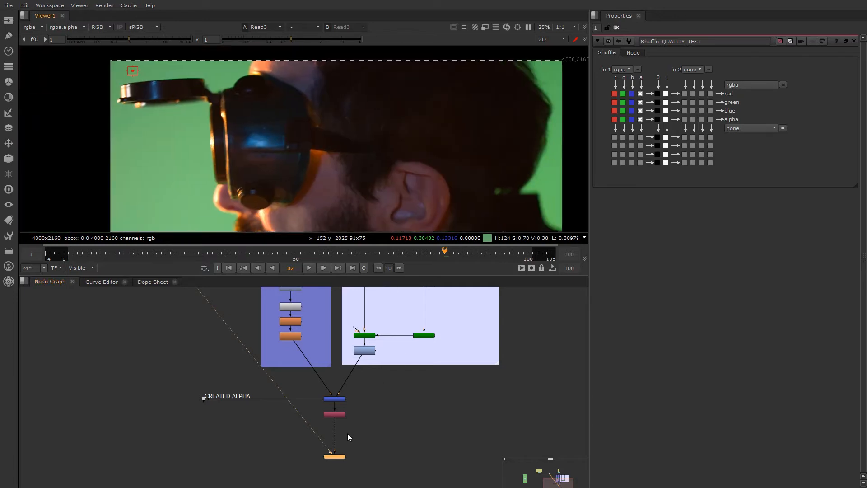
pyautogui.scroll(-1, 275, 173)
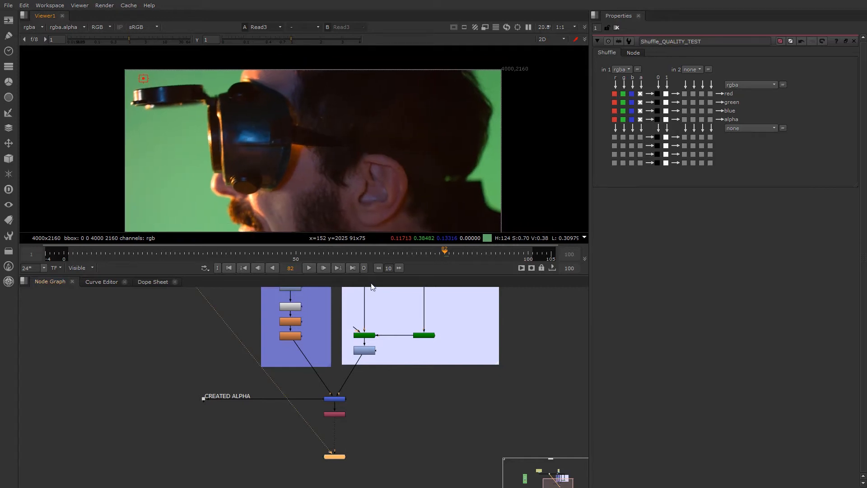
# Step: Add a Keylight node in an empty area of the FRINGE MATTE backdrop
pyautogui.scroll(4, 367, 412)
pyautogui.scroll(2, 365, 409)
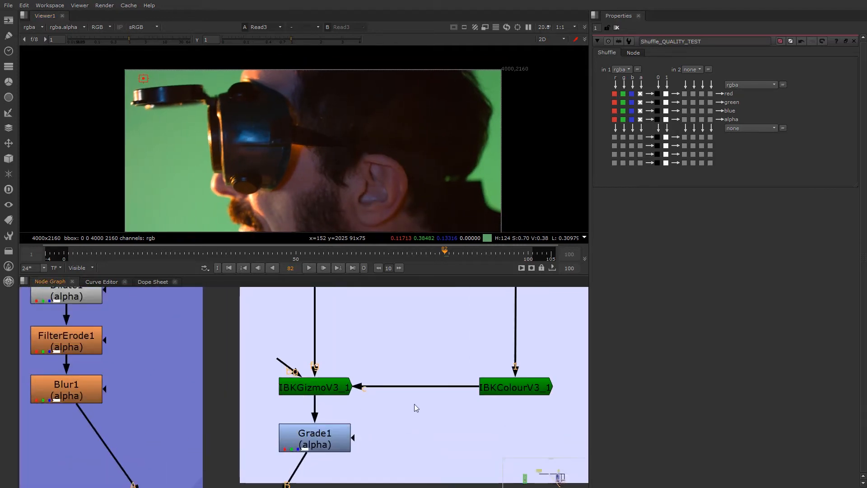
pyautogui.scroll(-3, 388, 410)
pyautogui.scroll(1, 311, 416)
pyautogui.scroll(-4, 423, 358)
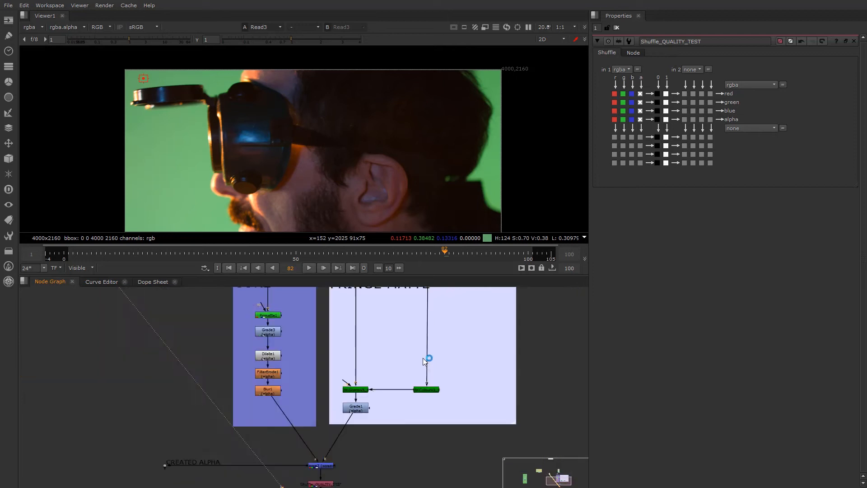
pyautogui.moveTo(408, 401); pyautogui.dragTo(395, 411, button='middle')
pyautogui.scroll(1, 395, 411)
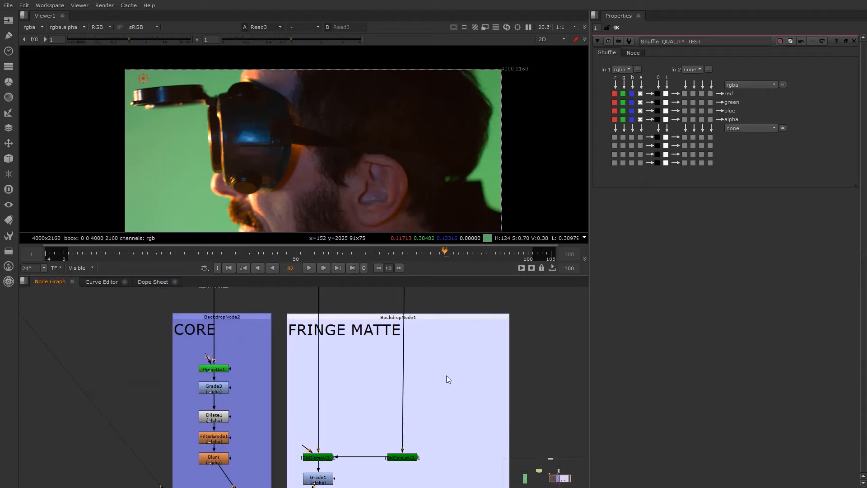
pyautogui.press('Tab')
pyautogui.write('key')
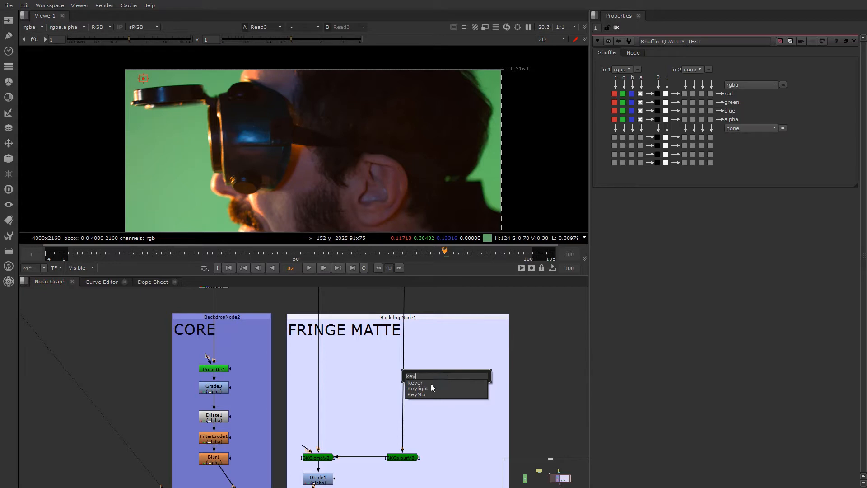
pyautogui.click(420, 388)
pyautogui.scroll(2, 434, 383)
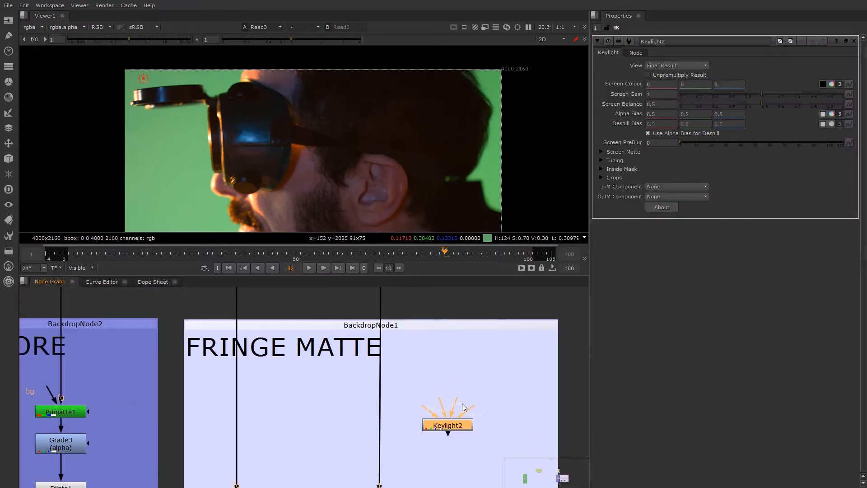
# Step: Connect Keylight2's source input to the dot at the end of the denoised plate line, place the node in the FRINGE MATTE backdrop, and view it
pyautogui.scroll(-3, 452, 427)
pyautogui.scroll(1, 374, 429)
pyautogui.moveTo(357, 422); pyautogui.dragTo(387, 347)
pyautogui.scroll(2, 387, 347)
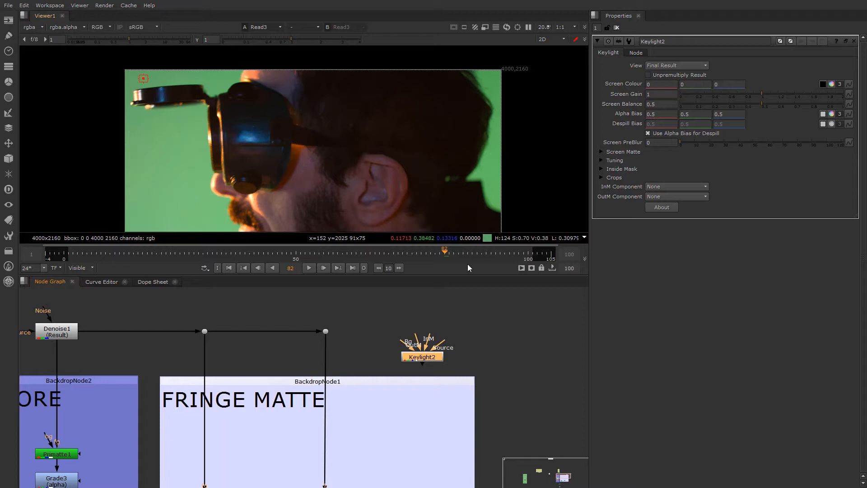
pyautogui.scroll(2, 413, 349)
pyautogui.scroll(2, 427, 364)
pyautogui.scroll(1, 427, 365)
pyautogui.moveTo(472, 332); pyautogui.dragTo(200, 303)
pyautogui.scroll(-2, 450, 392)
pyautogui.moveTo(420, 394); pyautogui.dragTo(413, 321, button='middle')
pyautogui.moveTo(413, 316); pyautogui.dragTo(435, 424)
pyautogui.press('1')
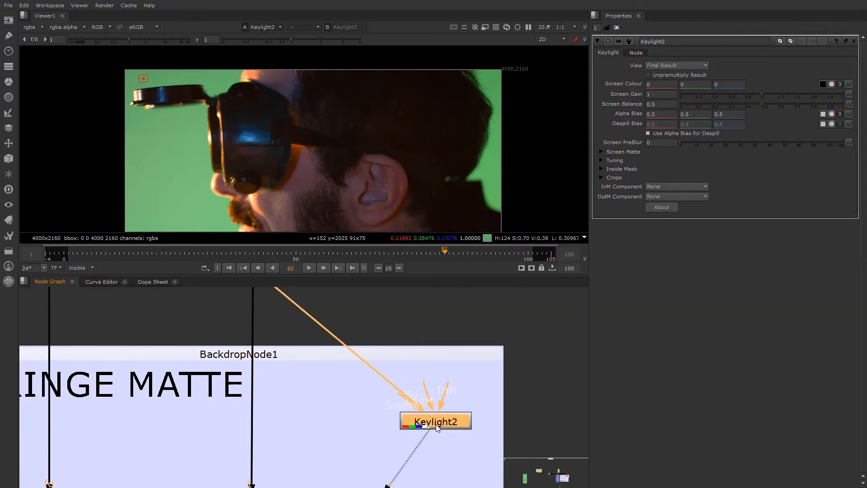
# Step: Sample Keylight2's Screen Colour from the green beside the rear hair, refining it in the alpha view to 0.086031, 0.400543, 0.095909
pyautogui.click(822, 85)
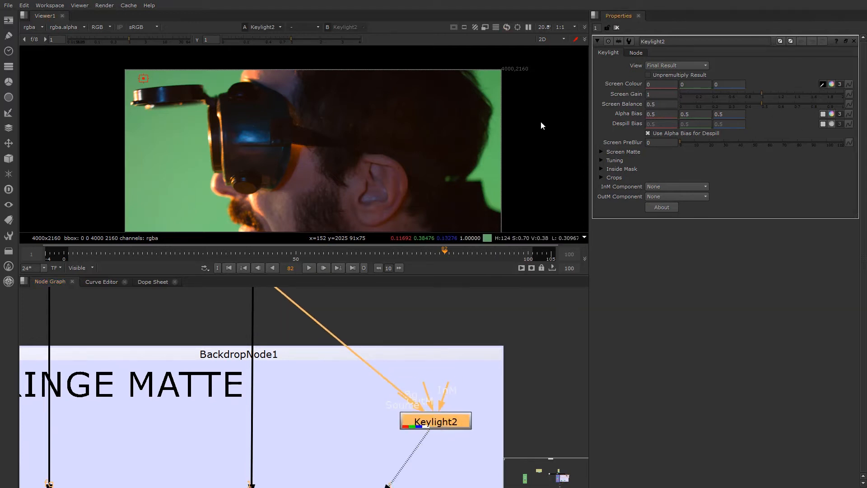
pyautogui.keyDown('ctrl'); pyautogui.click(492, 75); pyautogui.keyUp('ctrl')
pyautogui.scroll(5, 491, 83)
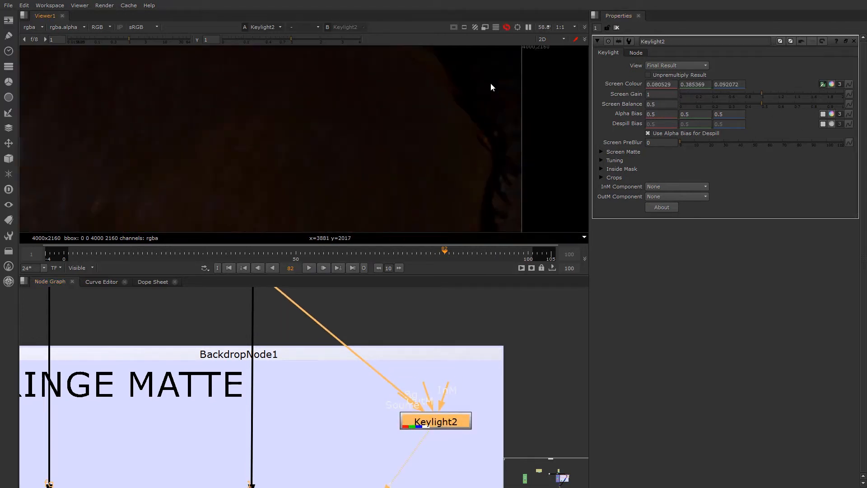
pyautogui.press('a')
pyautogui.keyDown('ctrl'); pyautogui.click(481, 85); pyautogui.keyUp('ctrl')
pyautogui.keyDown('ctrl'); pyautogui.click(484, 88); pyautogui.keyUp('ctrl')
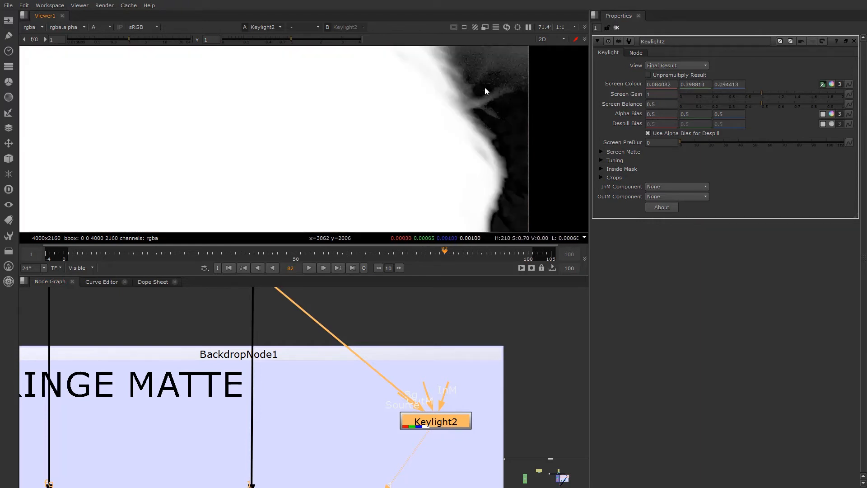
pyautogui.moveTo(484, 88)
pyautogui.keyDown('ctrl'); pyautogui.mouseDown()
pyautogui.moveTo(495, 66)
pyautogui.moveTo(477, 56)
pyautogui.moveTo(527, 53)
pyautogui.moveTo(493, 55)
pyautogui.moveTo(503, 81)
pyautogui.moveTo(502, 58)
pyautogui.moveTo(516, 50)
pyautogui.moveTo(517, 72)
pyautogui.moveTo(520, 54)
pyautogui.moveTo(519, 74)
pyautogui.moveTo(514, 58)
pyautogui.moveTo(497, 85)
pyautogui.moveTo(506, 98)
pyautogui.moveTo(501, 80)
pyautogui.mouseUp(); pyautogui.keyUp('ctrl')
pyautogui.scroll(-2, 519, 74)
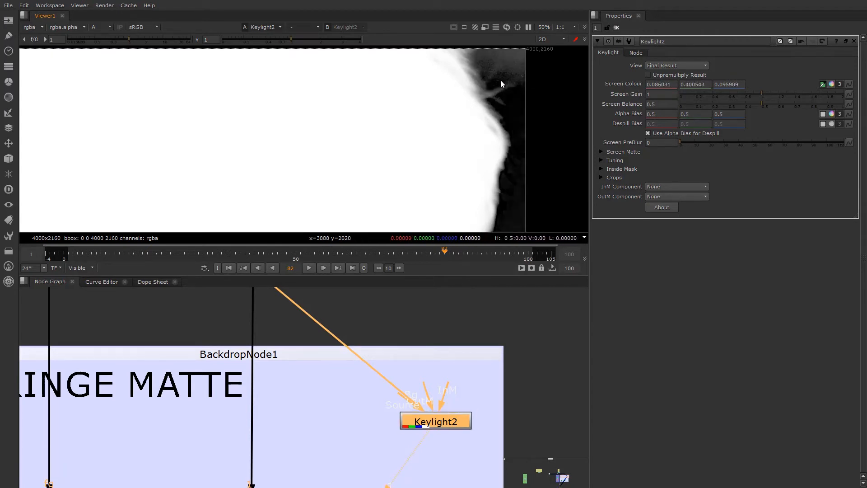
# Step: Load the IBKGizmo node into the viewer as a second input beside Keylight2
pyautogui.scroll(-5, 389, 427)
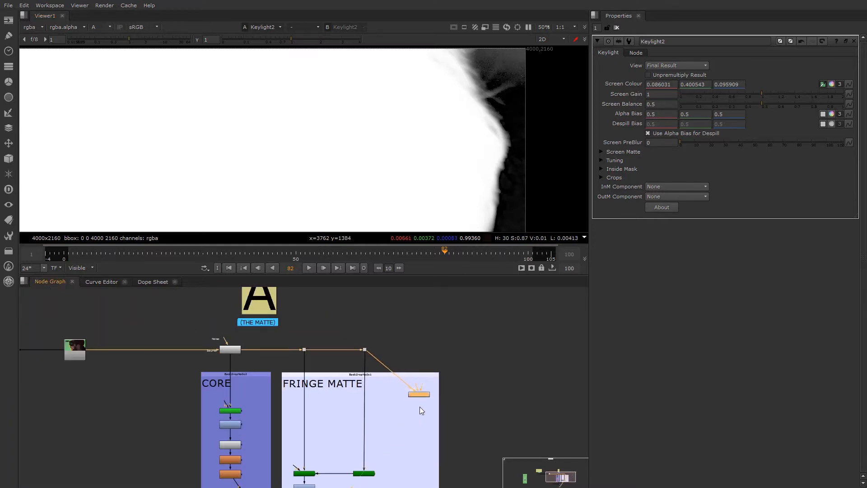
pyautogui.scroll(2, 377, 442)
pyautogui.click(368, 437)
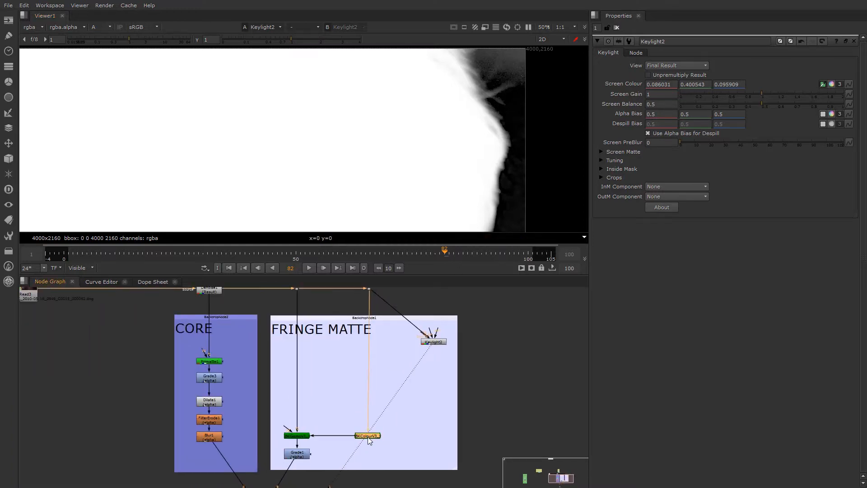
pyautogui.press('1')
pyautogui.click(297, 436)
pyautogui.press('1')
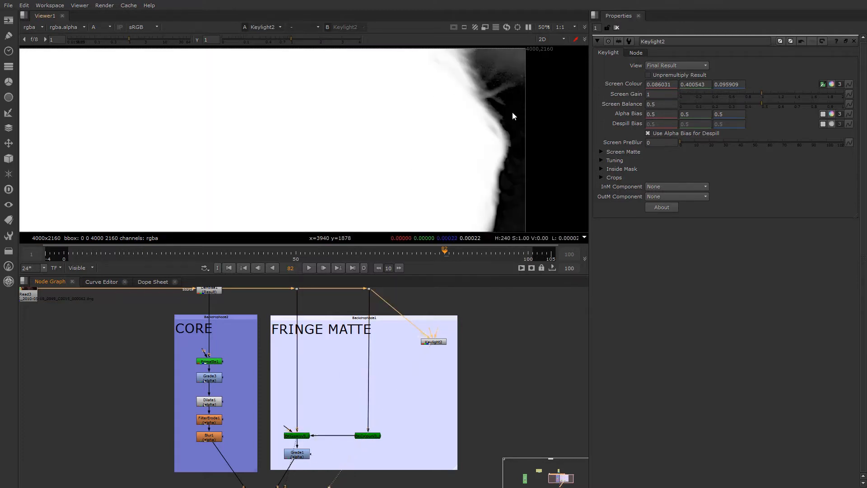
pyautogui.press('2')
# Step: Alternate the viewer between the IBKGizmo and Keylight2 alphas to compare the fine strands at the back of the hair
pyautogui.scroll(4, 481, 110)
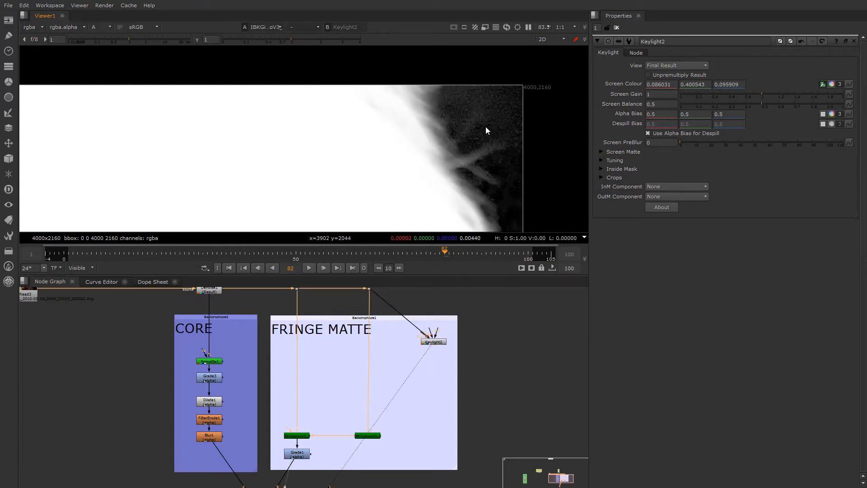
pyautogui.press('1')
pyautogui.scroll(-4, 469, 146)
pyautogui.press('1')
pyautogui.press('2')
pyautogui.press('1')
pyautogui.press('2')
pyautogui.press('1')
pyautogui.press('1')
pyautogui.press('2')
pyautogui.press('1')
pyautogui.press('2')
pyautogui.press('1')
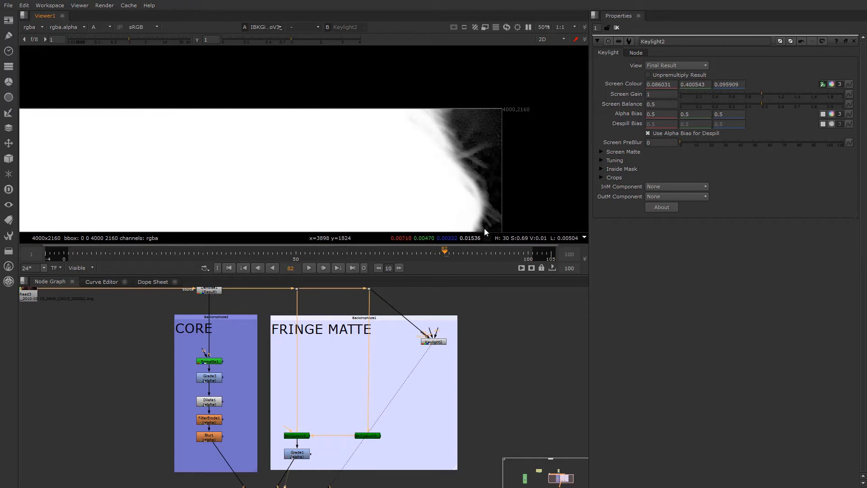
# Step: Try a Screen Gain of 1.01 on Keylight2 while viewing its alpha, and return the value to 1
pyautogui.scroll(5, 432, 343)
pyautogui.press('2')
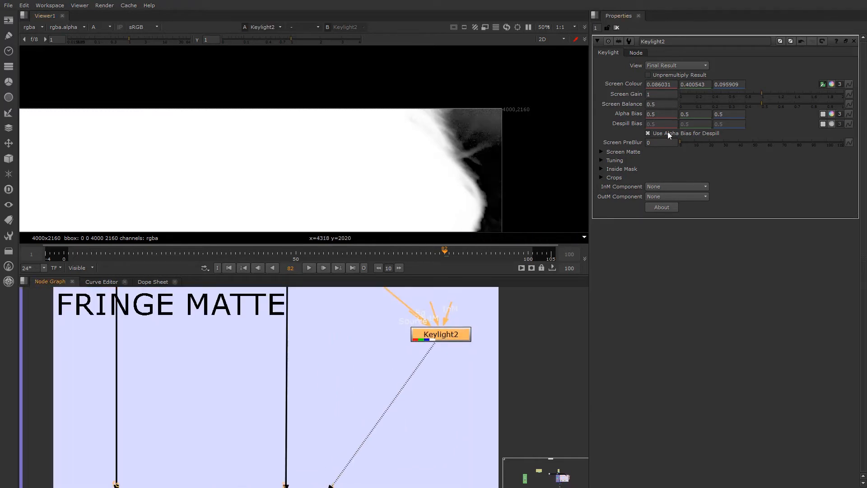
pyautogui.moveTo(764, 92); pyautogui.dragTo(763, 94)
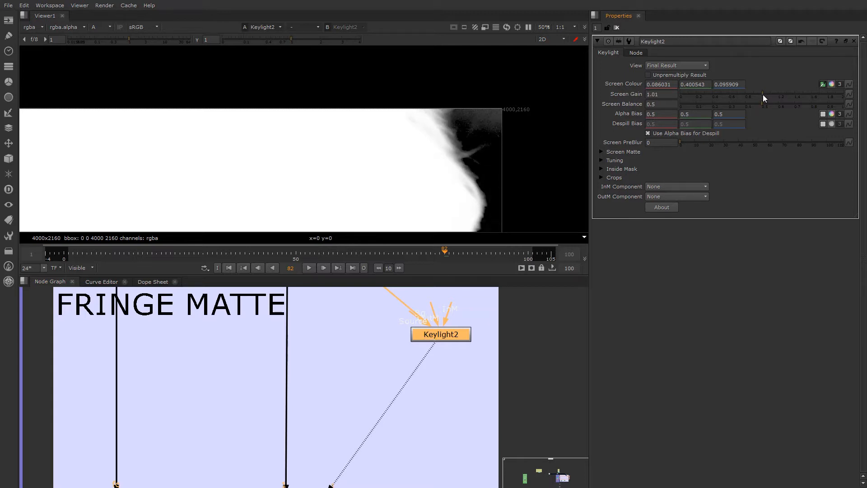
pyautogui.press('d')
pyautogui.press('d')
pyautogui.press('d')
pyautogui.doubleClick(673, 95)
pyautogui.write('1')
pyautogui.press('Return')
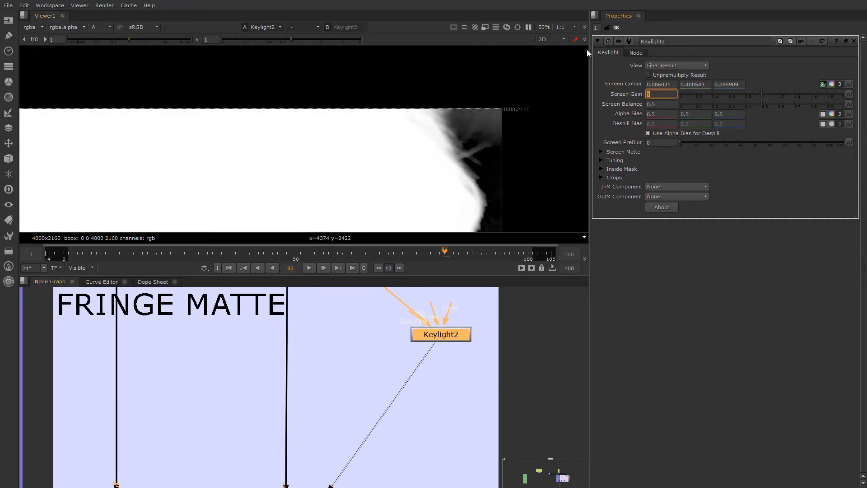
# Step: Try a Screen Gain of 1.05 on Keylight2, and reduce it to 1.005 to keep the hair strands
pyautogui.write('1.05')
pyautogui.press('Return')
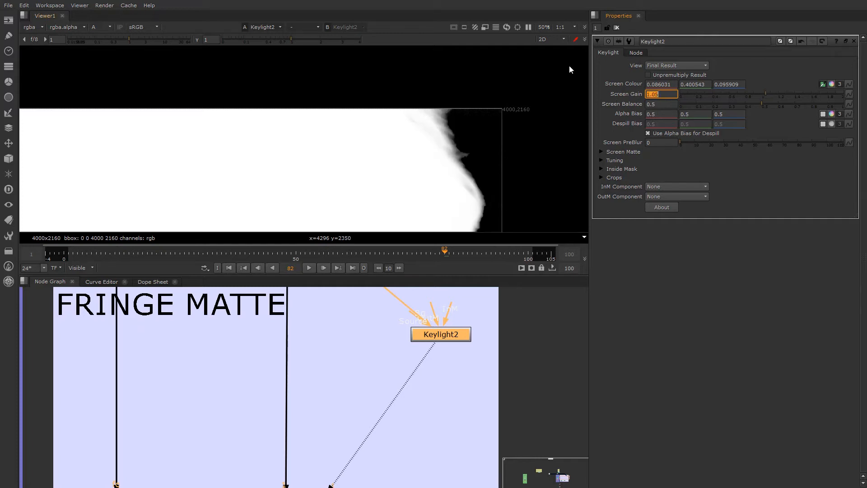
pyautogui.click(659, 95)
pyautogui.press('Down')
pyautogui.press('Down')
pyautogui.press('Down')
pyautogui.press('Down')
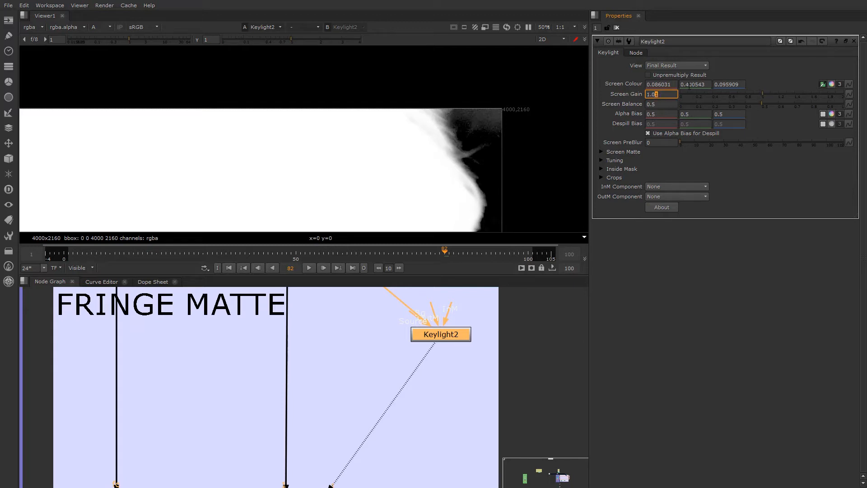
pyautogui.press('Return')
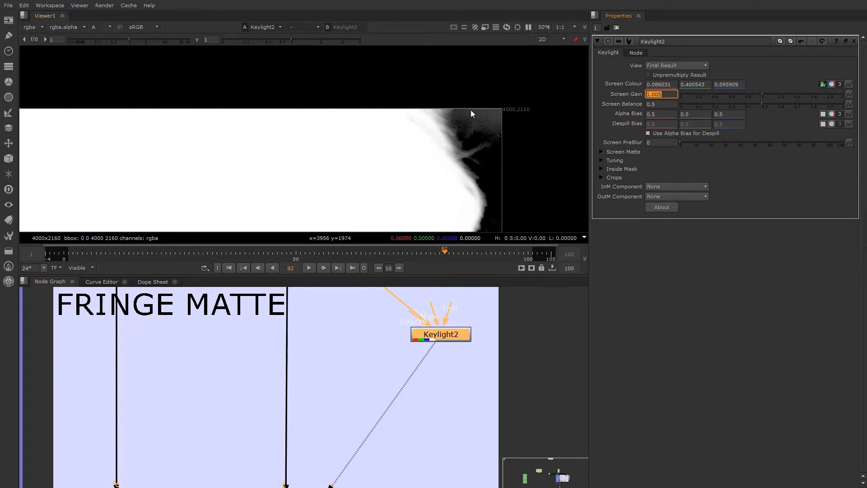
# Step: Sample Keylight2's alpha in the noisy background corner beside the rear hair, and inspect the last dot feeding the node
pyautogui.keyDown('ctrl'); pyautogui.keyDown('shift'); pyautogui.moveTo(483, 114); pyautogui.dragTo(485, 121); pyautogui.keyUp('shift'); pyautogui.keyUp('ctrl')
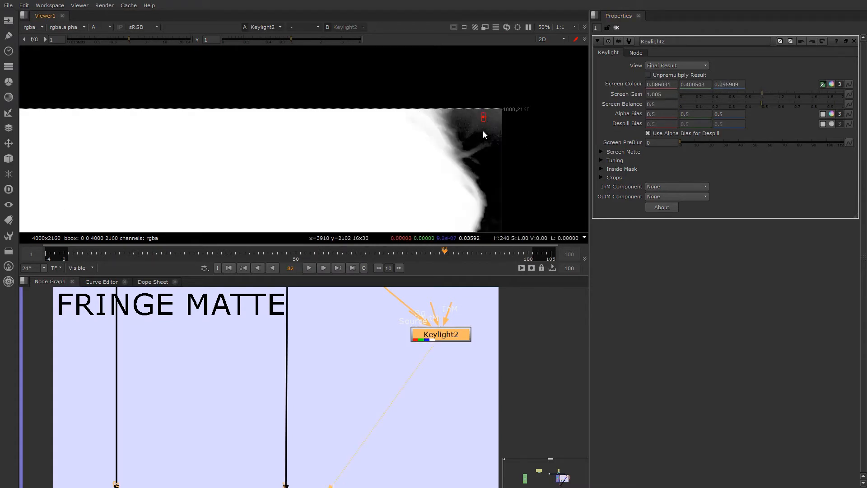
pyautogui.click(405, 362)
pyautogui.scroll(-5, 382, 335)
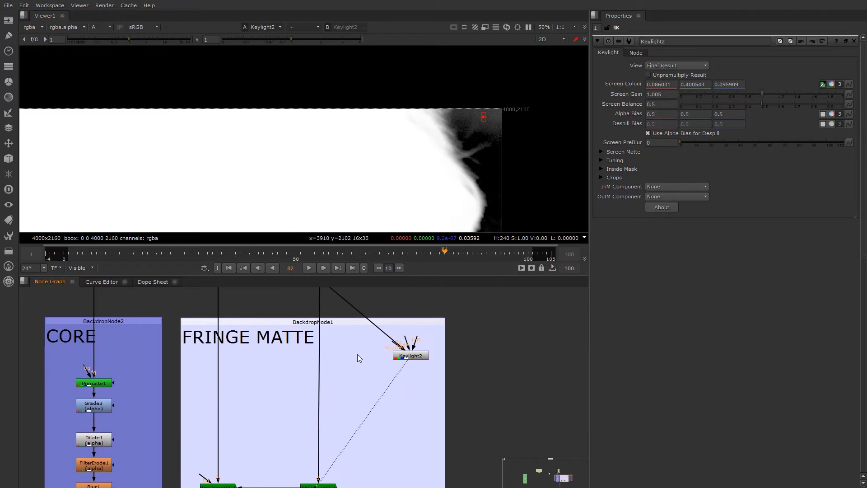
pyautogui.moveTo(423, 353); pyautogui.dragTo(418, 400, button='middle')
pyautogui.click(314, 327)
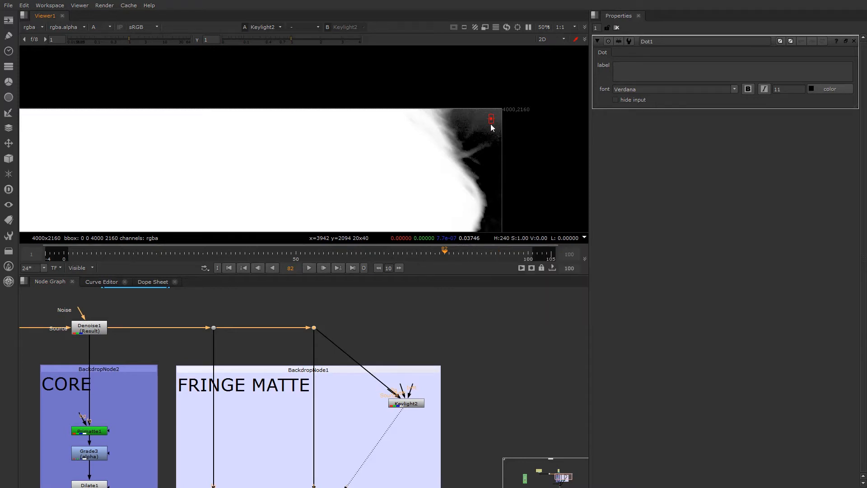
# Step: Move Keylight2 further down in the FRINGE MATTE backdrop and add a Roto node below it
pyautogui.scroll(-2, 399, 425)
pyautogui.moveTo(399, 425); pyautogui.dragTo(417, 370, button='middle')
pyautogui.scroll(2, 406, 399)
pyautogui.click(413, 390)
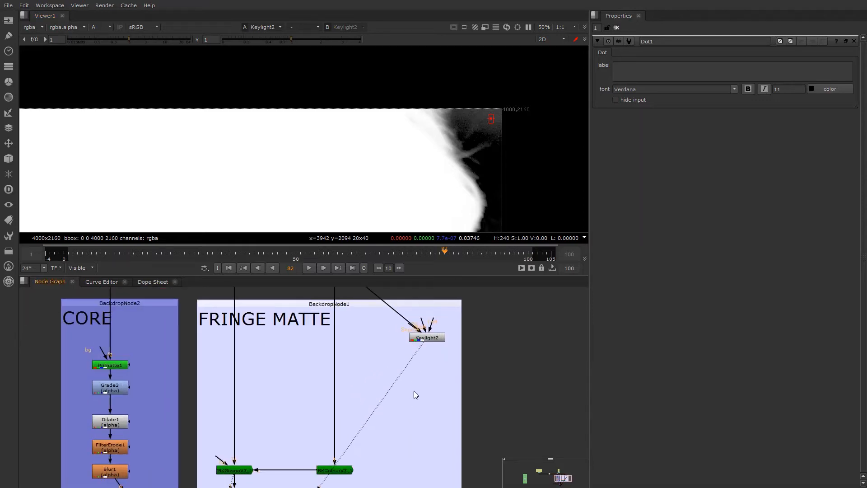
pyautogui.scroll(-1, 413, 389)
pyautogui.moveTo(422, 344); pyautogui.dragTo(420, 406)
pyautogui.scroll(2, 421, 439)
pyautogui.click(427, 438)
pyautogui.press('Tab')
pyautogui.write('ro')
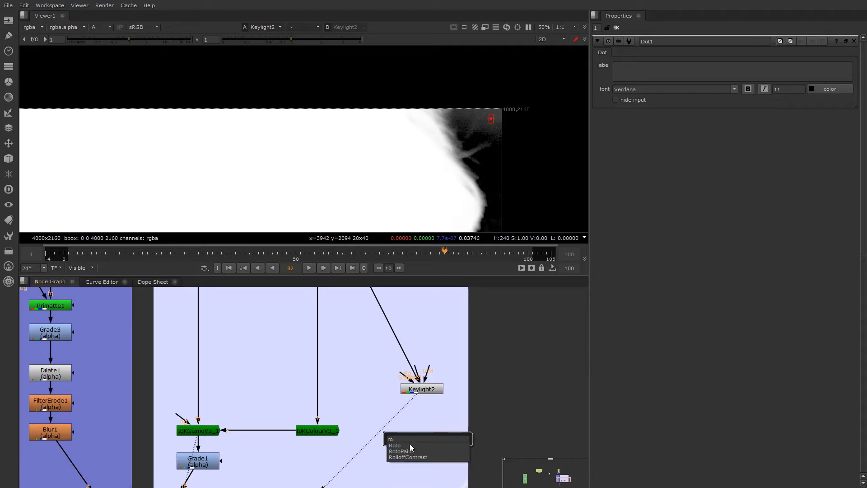
pyautogui.click(410, 445)
# Step: Align Keylight2 with the IBK nodes and move Roto1 below and to the right of it
pyautogui.scroll(-3, 422, 371)
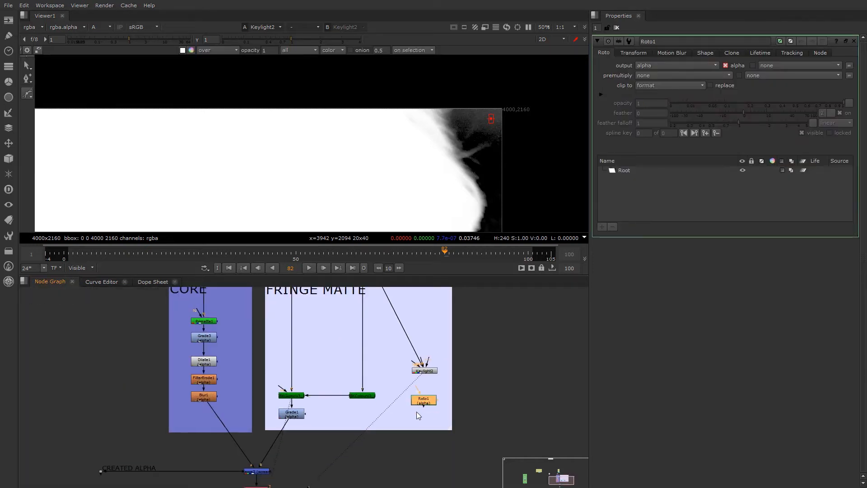
pyautogui.scroll(2, 417, 411)
pyautogui.moveTo(425, 400); pyautogui.dragTo(430, 455)
pyautogui.moveTo(427, 364); pyautogui.dragTo(427, 395)
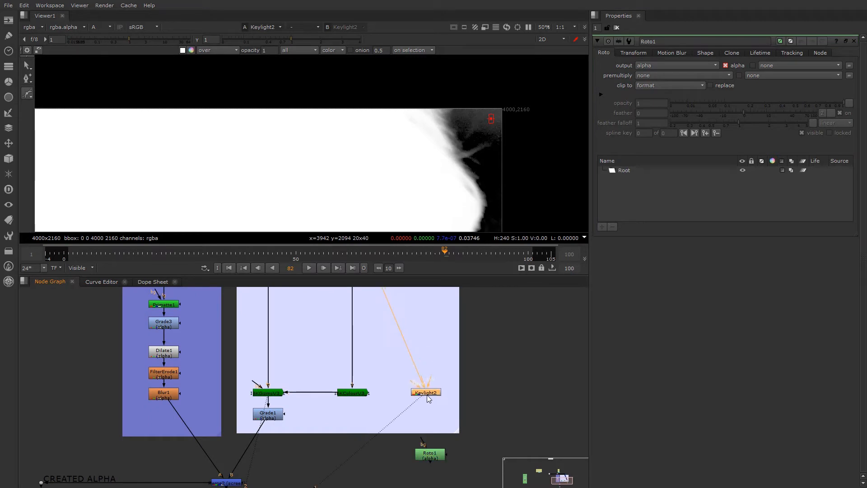
pyautogui.scroll(2, 433, 447)
pyautogui.moveTo(435, 455); pyautogui.dragTo(486, 432)
# Step: Add a Merge node under Keylight2 with Keylight2 as input B and Roto1 as input A, and select Roto1 beside it
pyautogui.click(430, 418)
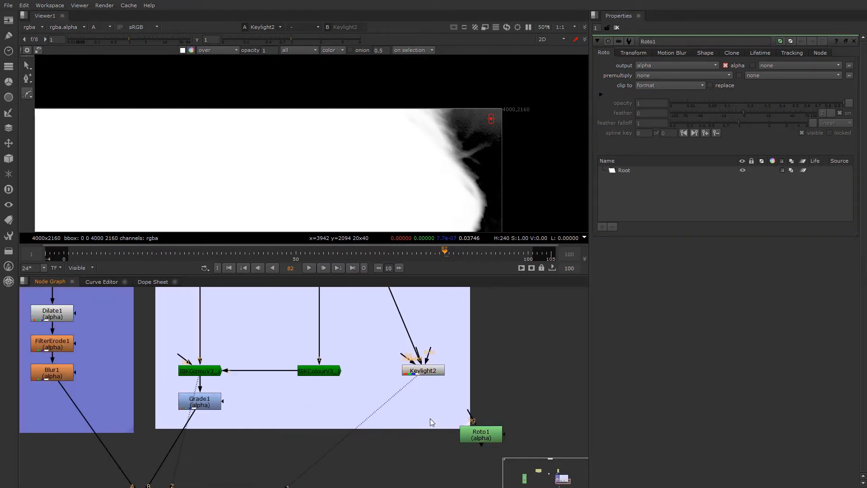
pyautogui.press('m')
pyautogui.moveTo(434, 405); pyautogui.dragTo(427, 372)
pyautogui.moveTo(451, 419); pyautogui.dragTo(390, 407)
pyautogui.moveTo(415, 374); pyautogui.dragTo(387, 373)
pyautogui.moveTo(473, 437); pyautogui.dragTo(442, 390)
pyautogui.scroll(2, 417, 387)
pyautogui.click(387, 365)
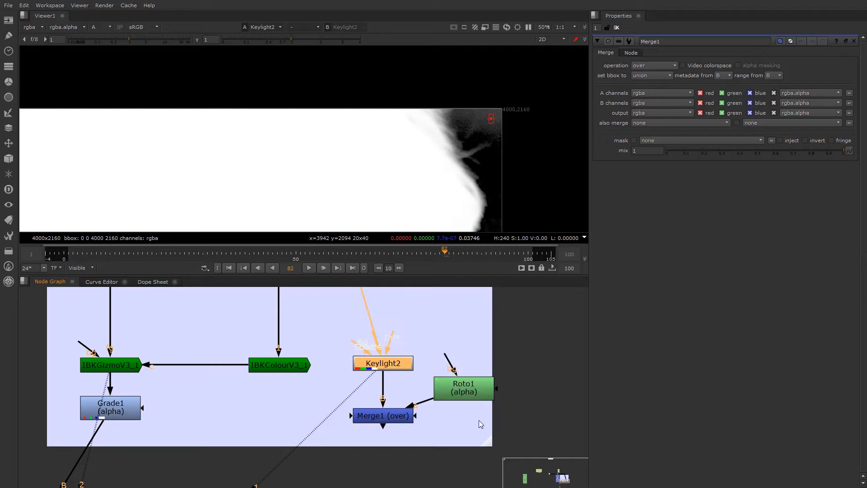
pyautogui.moveTo(434, 385); pyautogui.dragTo(434, 389)
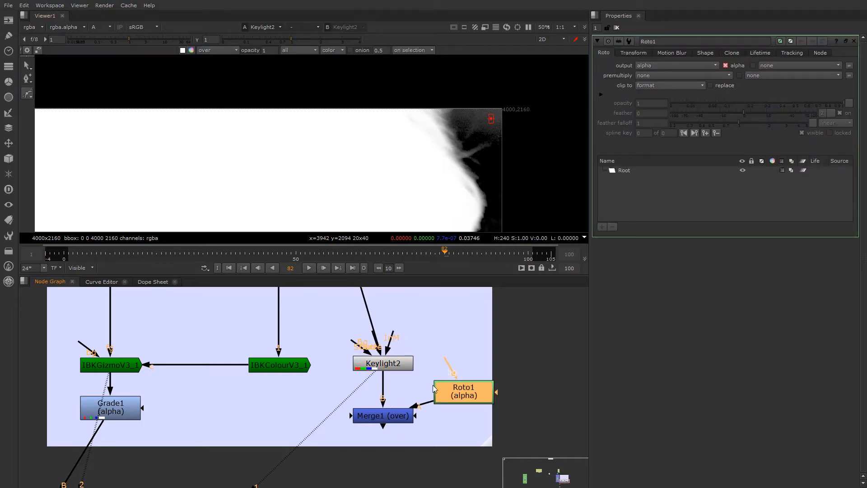
# Step: Draw a closed Roto1 Bezier shape around the rear hair's upper edge, extending past the frame's upper corner
pyautogui.click(426, 83)
pyautogui.click(500, 98)
pyautogui.moveTo(512, 180); pyautogui.dragTo(489, 71, button='middle')
pyautogui.click(498, 122)
pyautogui.click(471, 166)
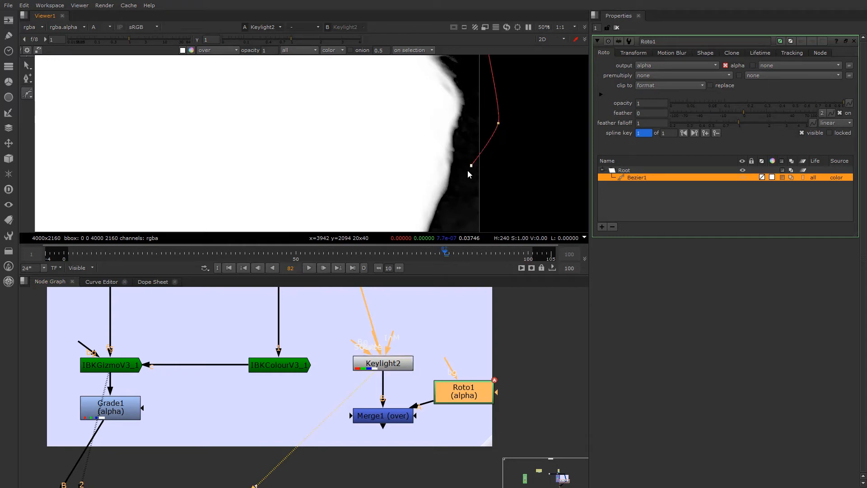
pyautogui.click(437, 113)
pyautogui.moveTo(422, 72); pyautogui.dragTo(413, 144, button='middle')
pyautogui.click(390, 115)
pyautogui.click(367, 55)
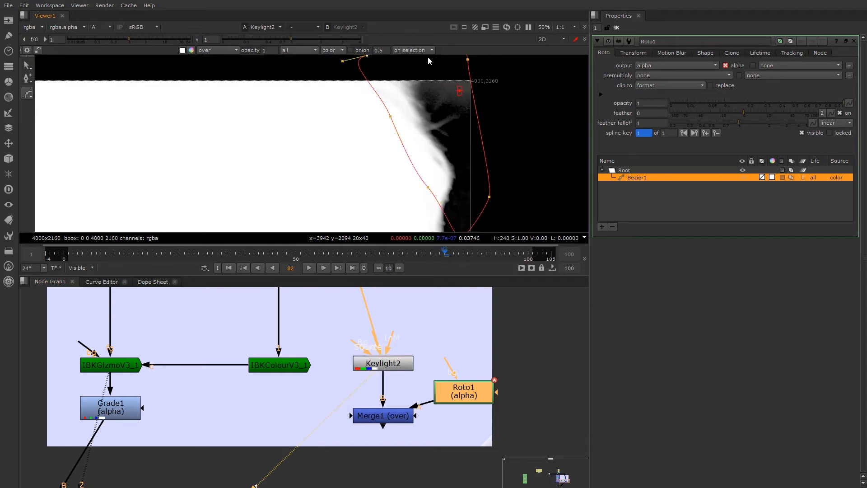
pyautogui.moveTo(463, 64); pyautogui.dragTo(462, 84, button='middle')
pyautogui.click(393, 71)
pyautogui.scroll(-4, 397, 81)
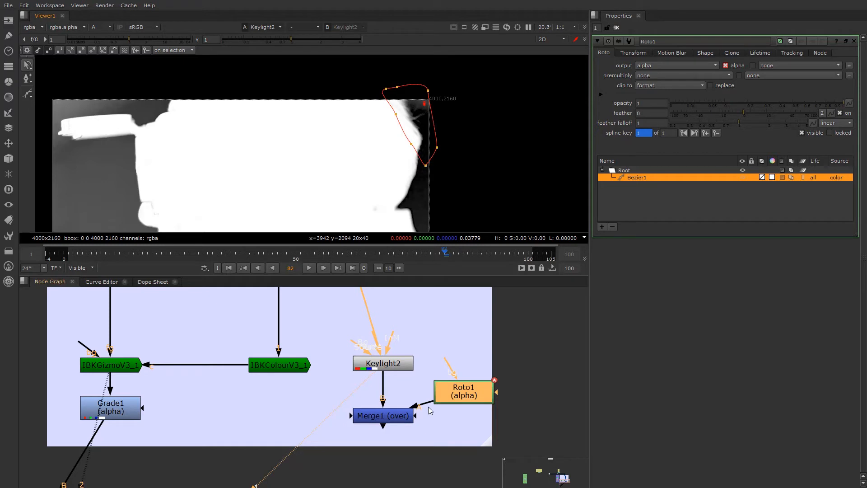
# Step: Move Roto1 level with Merge1, set Merge1's operation to mask and view its alpha
pyautogui.moveTo(467, 399); pyautogui.dragTo(477, 423)
pyautogui.click(395, 421)
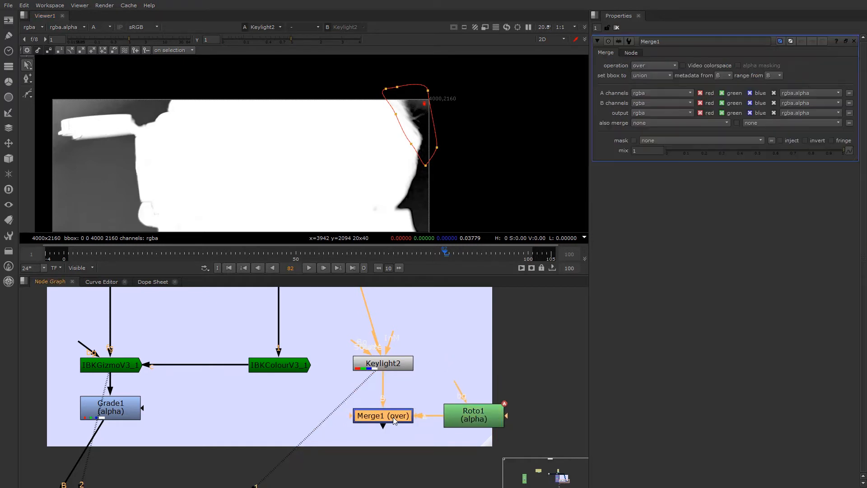
pyautogui.click(655, 65)
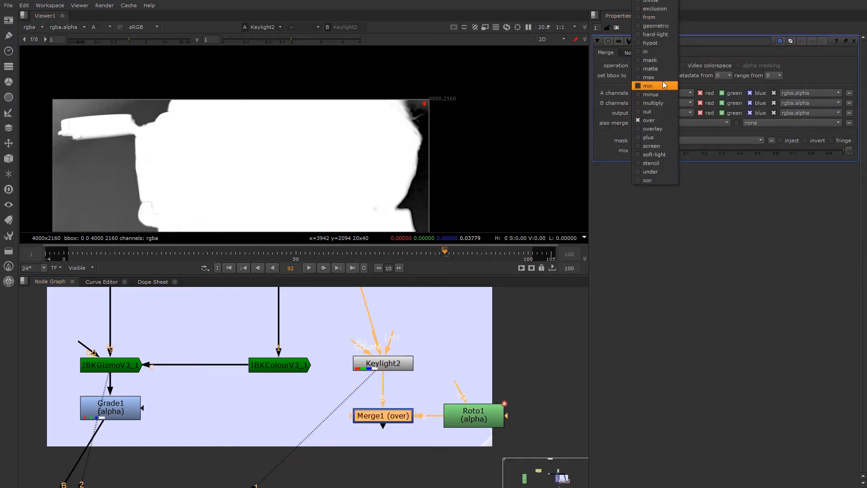
pyautogui.click(651, 60)
pyautogui.scroll(3, 496, 400)
pyautogui.press('1')
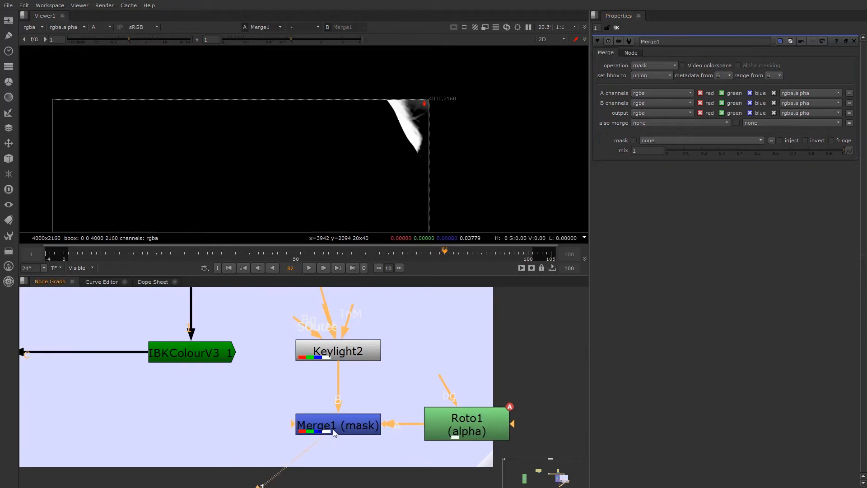
# Step: Move Roto1 away from Merge1 and insert a Blur node on the connection between them
pyautogui.moveTo(459, 424); pyautogui.dragTo(539, 421)
pyautogui.click(471, 388)
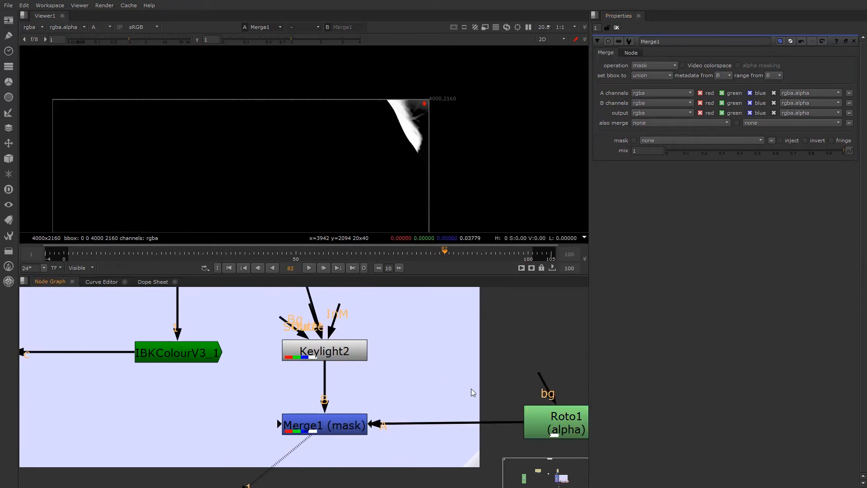
pyautogui.press('b')
pyautogui.moveTo(468, 395); pyautogui.dragTo(452, 418)
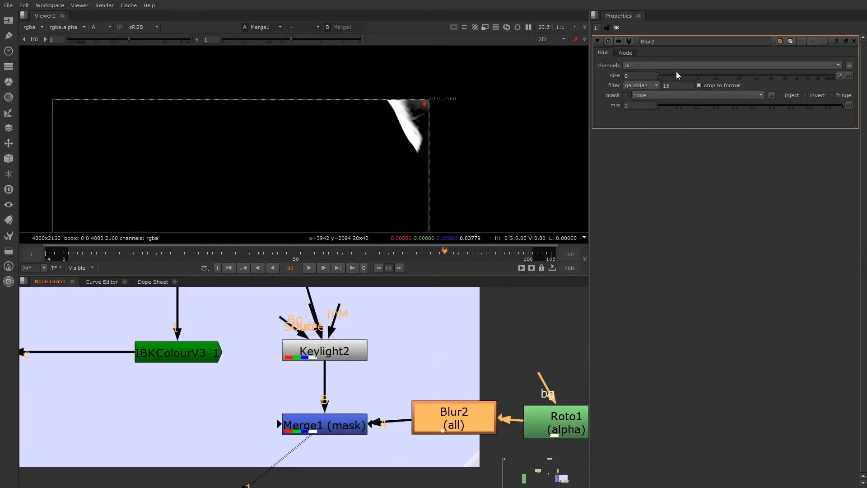
# Step: Compare the roto shape's alpha at Blur2 with the masked Keylight alpha at Merge1
pyautogui.click(668, 65)
pyautogui.click(450, 410)
pyautogui.press('1')
pyautogui.click(460, 289)
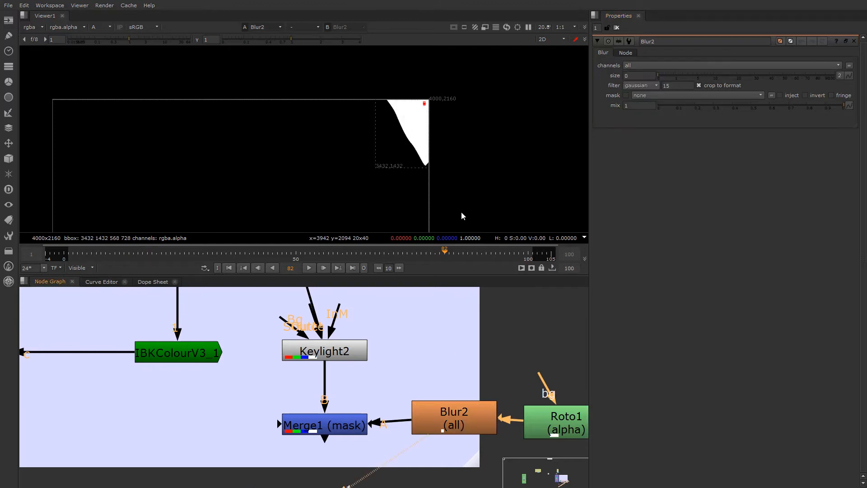
pyautogui.click(319, 428)
pyautogui.press('1')
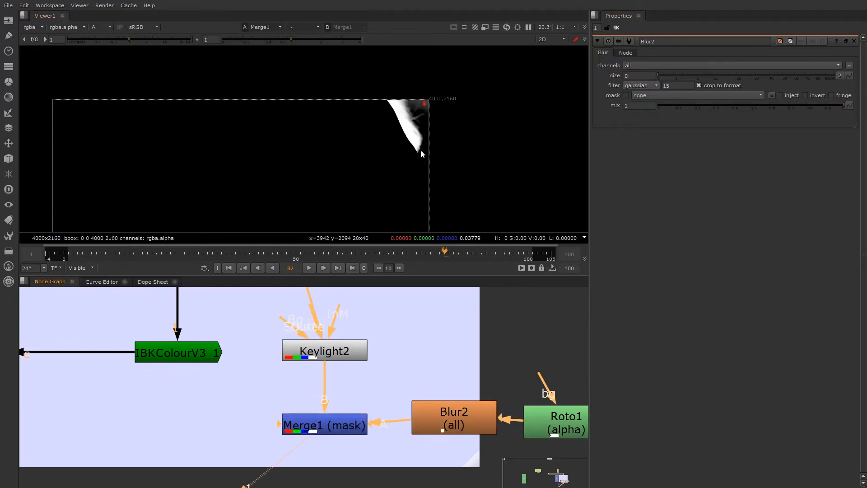
# Step: Line up Roto1 with Blur2 and set the blur size to 61.5 to soften the roto edge
pyautogui.scroll(5, 420, 149)
pyautogui.moveTo(540, 423); pyautogui.dragTo(554, 419)
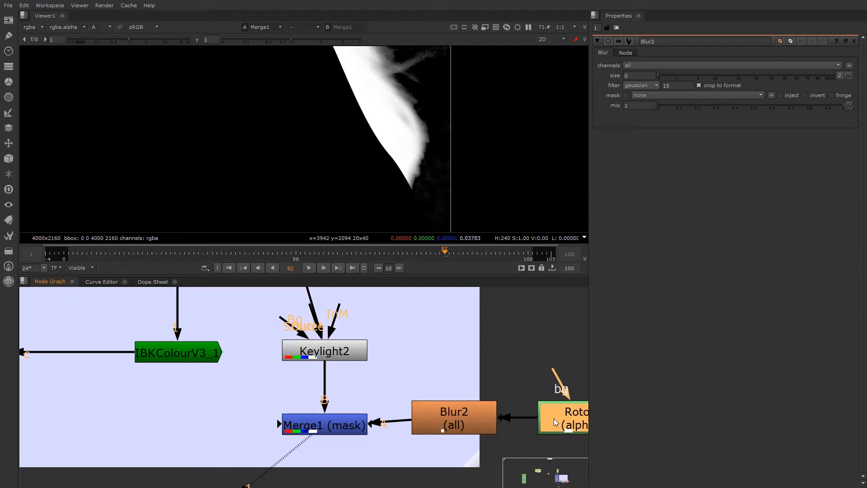
pyautogui.moveTo(440, 419); pyautogui.dragTo(436, 422)
pyautogui.moveTo(682, 82); pyautogui.dragTo(796, 76)
pyautogui.scroll(-3, 279, 420)
pyautogui.scroll(-2, 279, 420)
pyautogui.scroll(3, 273, 429)
# Step: Tidy the layout of the Merge1 and Blur2 branch below Keylight2
pyautogui.click(272, 431)
pyautogui.moveTo(272, 431); pyautogui.dragTo(257, 433)
pyautogui.moveTo(371, 428); pyautogui.dragTo(348, 433)
pyautogui.moveTo(452, 434); pyautogui.dragTo(465, 460)
# Step: Move Grade1 further below IBKGizmoV3_1 and extend the FRINGE MATTE backdrop downward to enclose it
pyautogui.scroll(-1, 45, 465)
pyautogui.moveTo(44, 465); pyautogui.dragTo(285, 383, button='middle')
pyautogui.scroll(-1, 285, 372)
pyautogui.scroll(2, 287, 370)
pyautogui.scroll(-1, 272, 394)
pyautogui.scroll(1, 273, 387)
pyautogui.moveTo(275, 355); pyautogui.dragTo(281, 416)
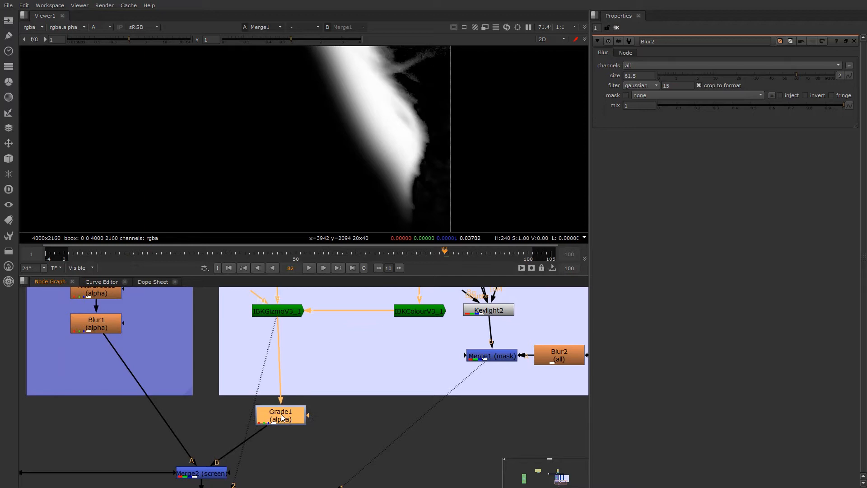
pyautogui.scroll(-2, 313, 381)
pyautogui.moveTo(560, 395); pyautogui.dragTo(563, 423)
# Step: Insert a Merge node between IBKGizmoV3_1 and Grade1 and set its operation to screen
pyautogui.click(313, 355)
pyautogui.press('m')
pyautogui.scroll(3, 326, 376)
pyautogui.moveTo(325, 373); pyautogui.dragTo(280, 367)
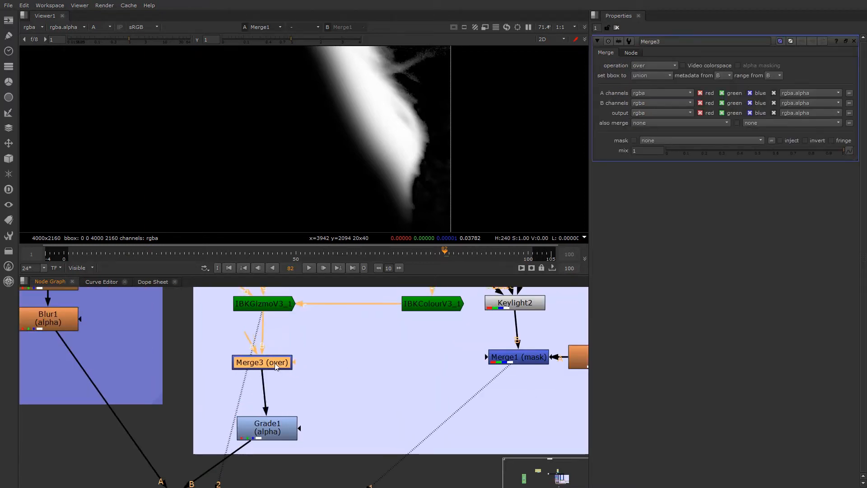
pyautogui.click(657, 65)
pyautogui.click(649, 149)
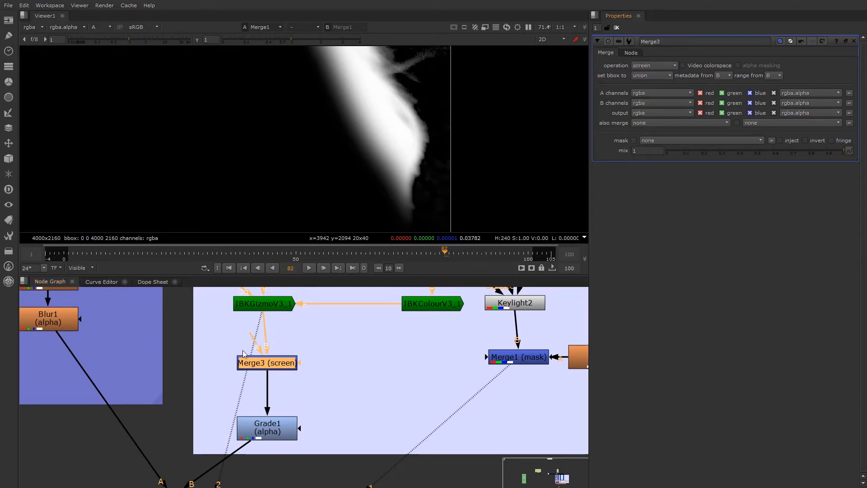
# Step: Connect Merge3's A input to Merge1, align Merge3 and Grade1 under IBKGizmoV3_1, and view Merge3
pyautogui.moveTo(251, 339); pyautogui.dragTo(515, 357)
pyautogui.moveTo(271, 363); pyautogui.dragTo(267, 357)
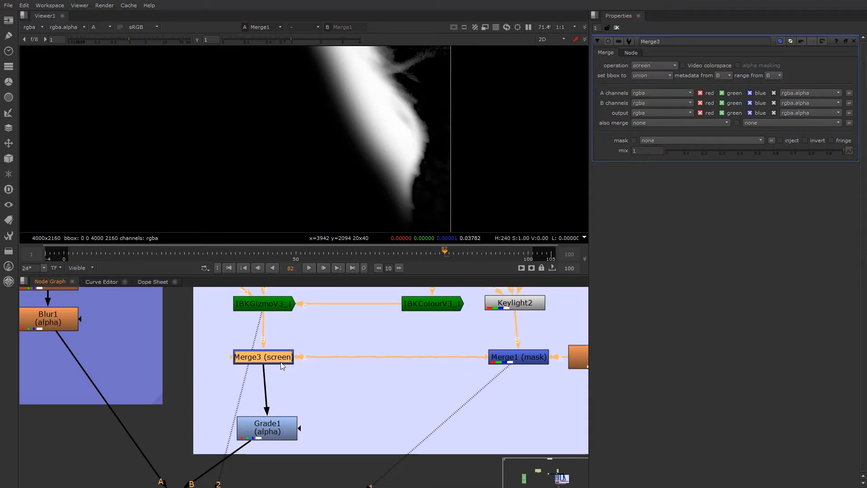
pyautogui.moveTo(280, 435); pyautogui.dragTo(277, 435)
pyautogui.click(269, 362)
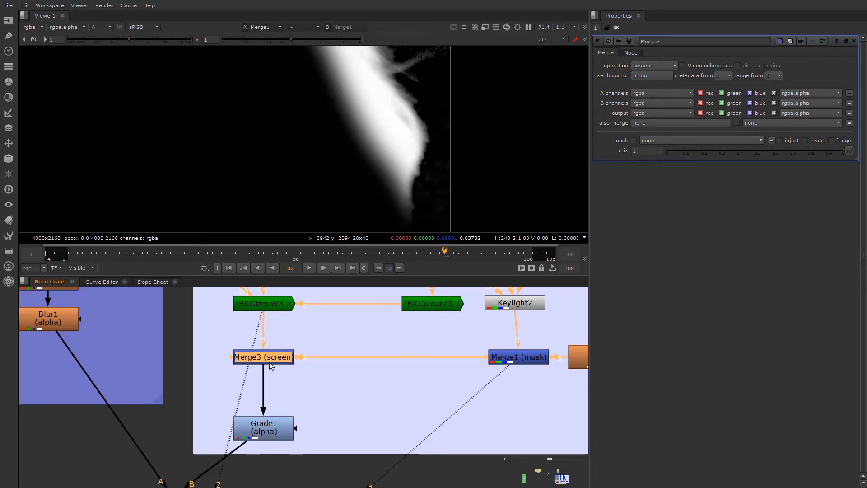
pyautogui.press('1')
pyautogui.moveTo(314, 379); pyautogui.dragTo(298, 398, button='middle')
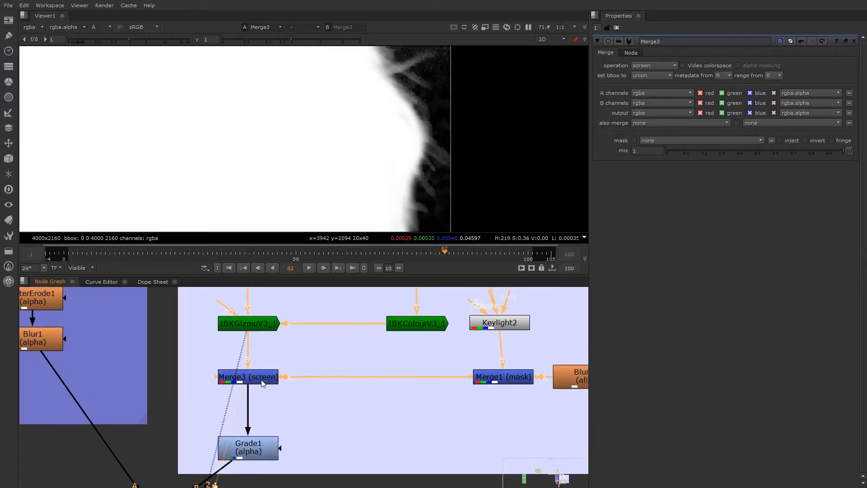
# Step: Toggle Merge3 off and on repeatedly to compare the rear hair matte with and without the Keylight fringe
pyautogui.click(262, 381)
pyautogui.press('d')
pyautogui.press('d')
pyautogui.scroll(-2, 361, 177)
pyautogui.press('d')
pyautogui.press('d')
pyautogui.press('d')
pyautogui.press('d')
pyautogui.press('d')
pyautogui.press('d')
pyautogui.press('d')
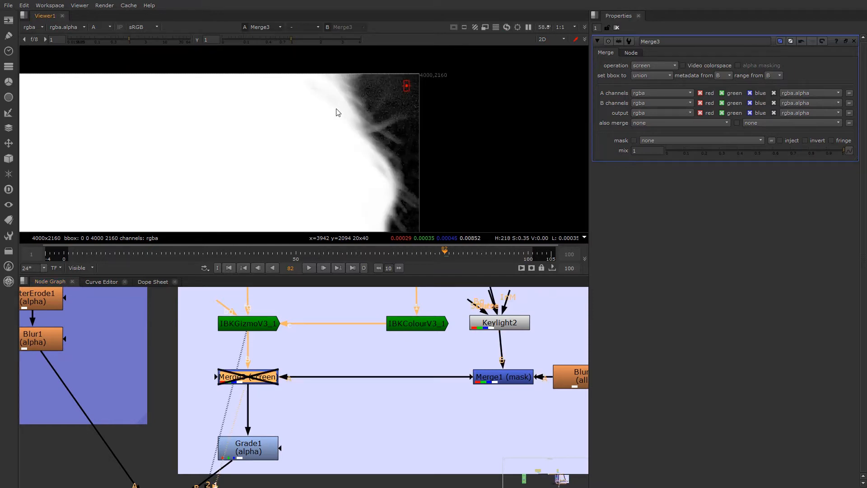
pyautogui.press('d')
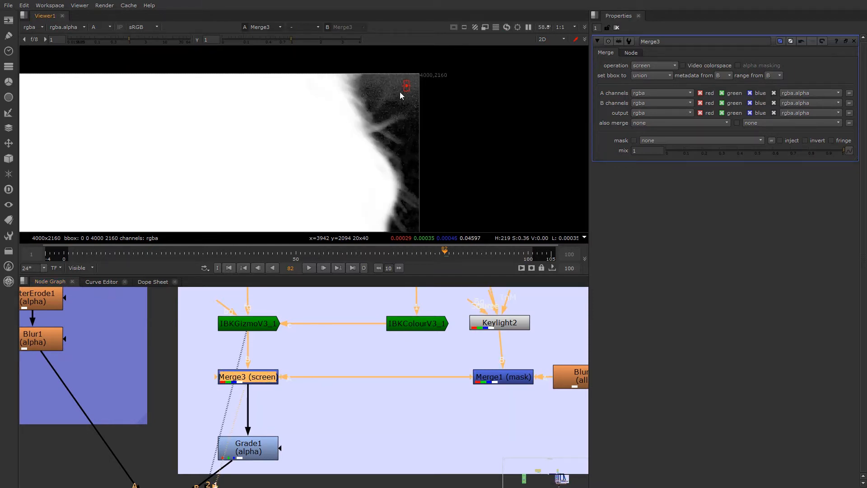
pyautogui.press('d')
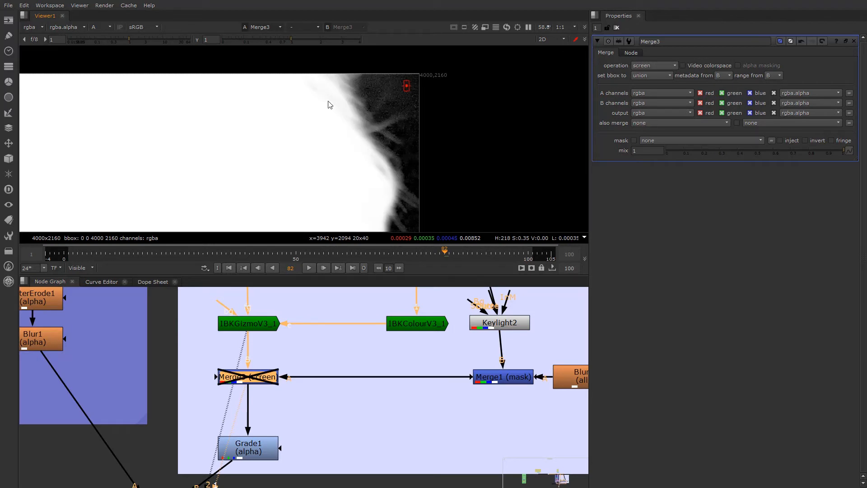
pyautogui.press('d')
pyautogui.press('d')
pyautogui.press('d')
pyautogui.press('d')
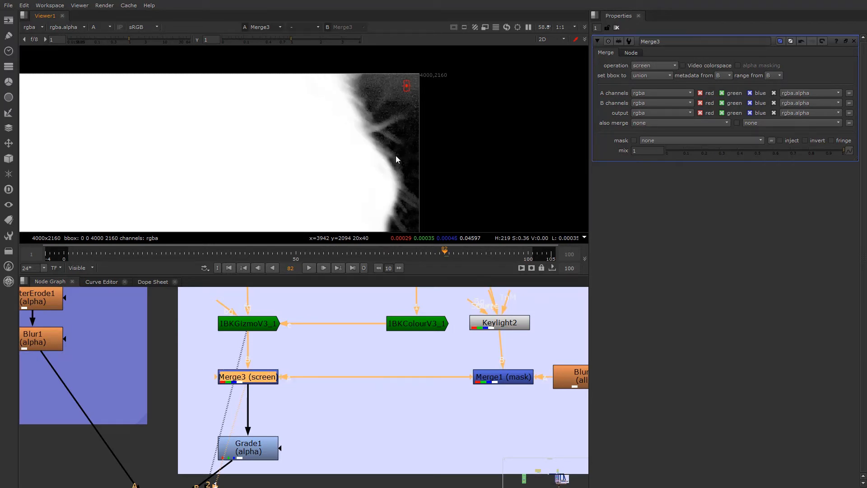
pyautogui.press('d')
pyautogui.press('d')
pyautogui.press('d')
pyautogui.press('d')
pyautogui.press('d')
pyautogui.press('d')
pyautogui.press('d')
pyautogui.press('d')
pyautogui.press('d')
# Step: Examine Merge3's full-frame matte and the edges around the front of the goggles
pyautogui.scroll(-2, 312, 215)
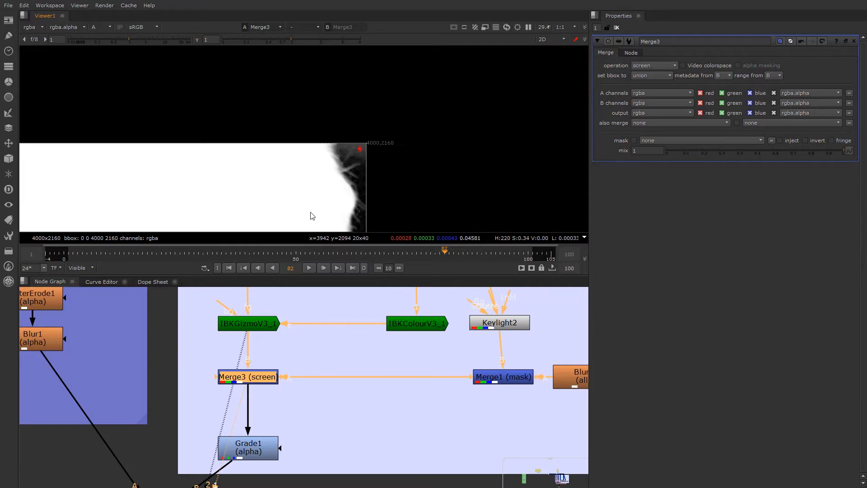
pyautogui.scroll(-2, 368, 116)
pyautogui.scroll(-4, 419, 416)
pyautogui.moveTo(374, 411); pyautogui.dragTo(340, 422, button='middle')
pyautogui.scroll(3, 326, 419)
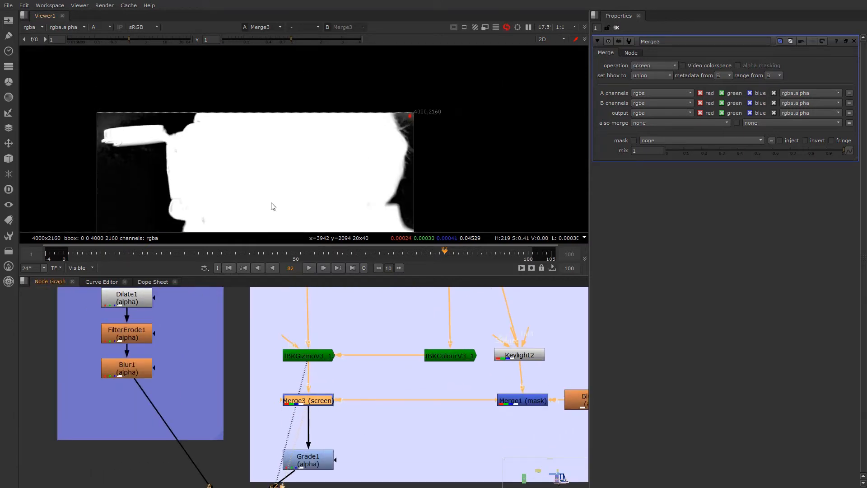
pyautogui.scroll(4, 274, 130)
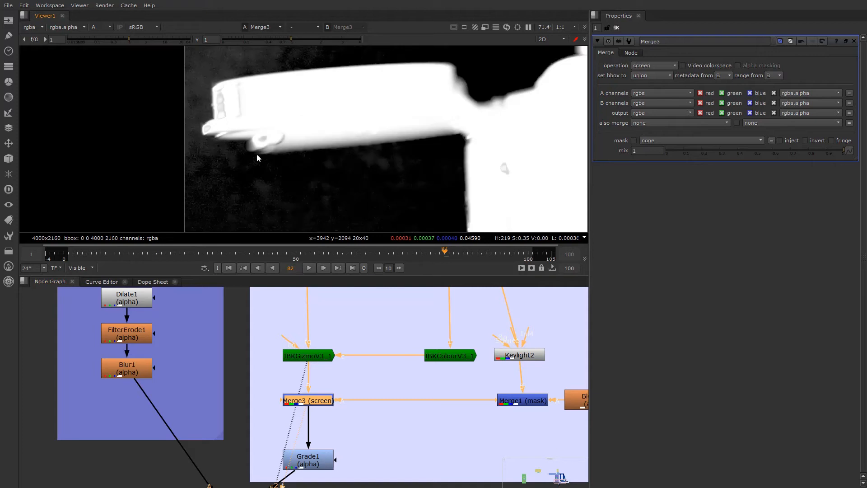
pyautogui.scroll(-6, 258, 155)
pyautogui.scroll(-5, 413, 415)
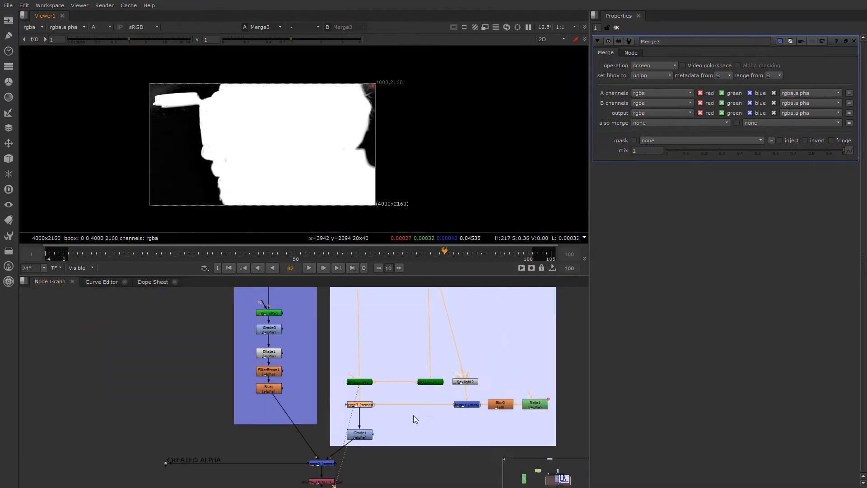
# Step: Widen the FRINGE MATTE backdrop and add a second Keylight node in the free space beyond Roto1
pyautogui.moveTo(486, 454); pyautogui.dragTo(588, 470)
pyautogui.scroll(5, 469, 408)
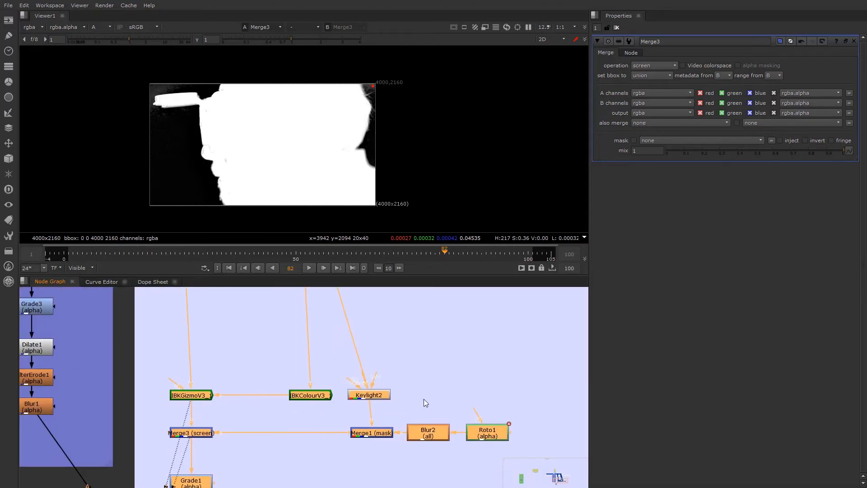
pyautogui.click(402, 398)
pyautogui.scroll(-1, 403, 398)
pyautogui.moveTo(402, 397); pyautogui.dragTo(345, 406, button='middle')
pyautogui.write('ke')
pyautogui.click(441, 412)
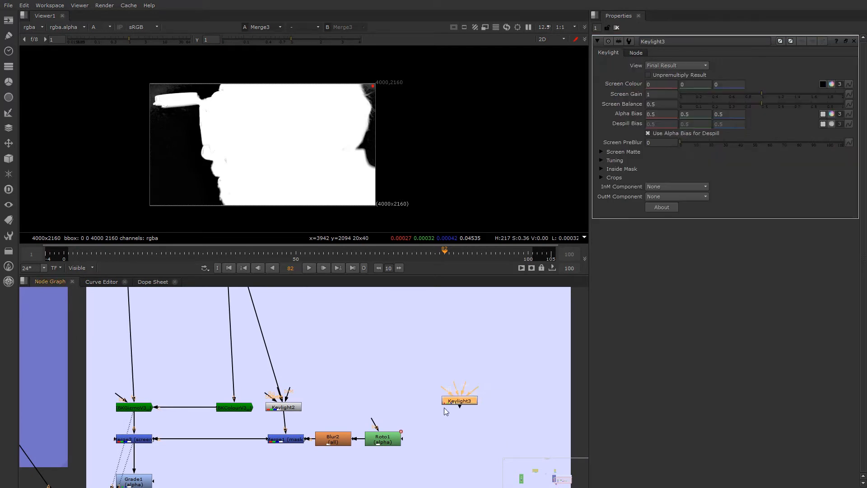
pyautogui.moveTo(446, 408); pyautogui.dragTo(442, 457, button='middle')
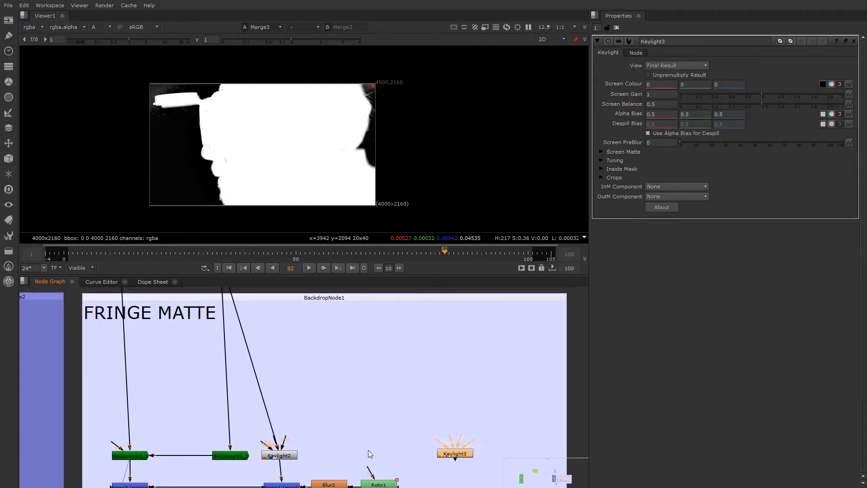
# Step: Connect Keylight3's Source input to the last dot above the backdrop and view Keylight3
pyautogui.scroll(3, 476, 444)
pyautogui.moveTo(462, 427); pyautogui.dragTo(48, 321)
pyautogui.scroll(-5, 271, 393)
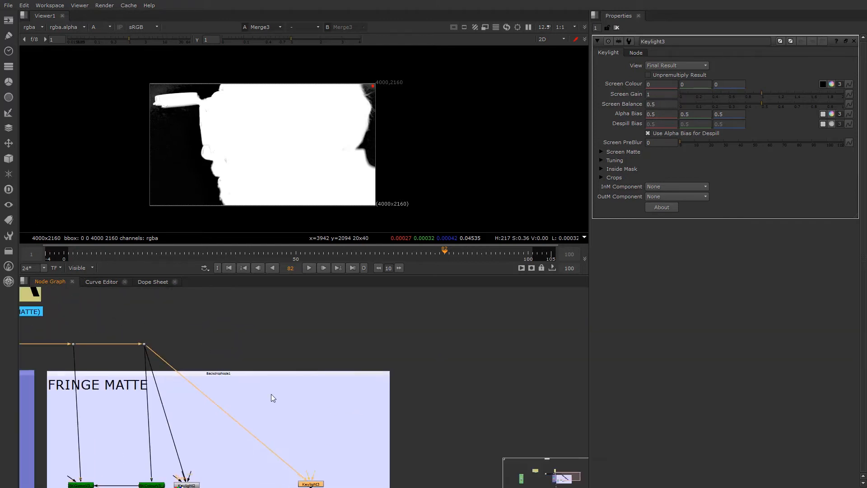
pyautogui.scroll(4, 307, 392)
pyautogui.press('1')
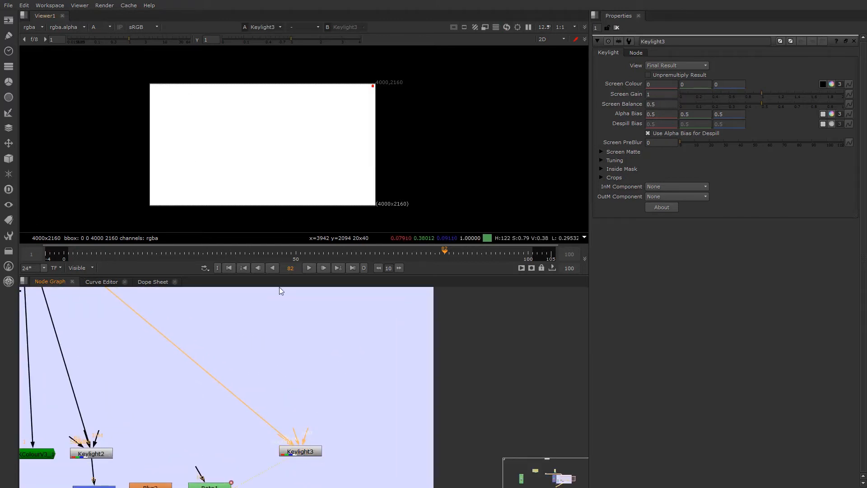
# Step: Show the RGB image and sample Keylight3's Screen Colour from the green just below the front of the goggles
pyautogui.press('a')
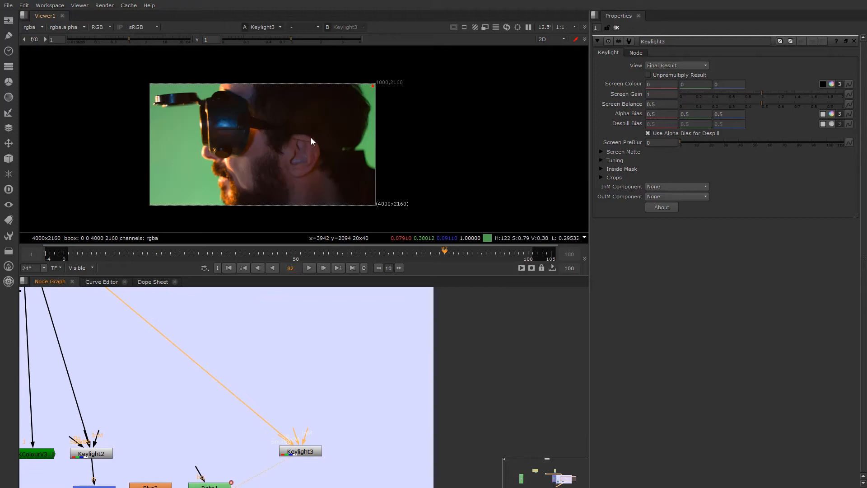
pyautogui.click(830, 84)
pyautogui.scroll(5, 151, 95)
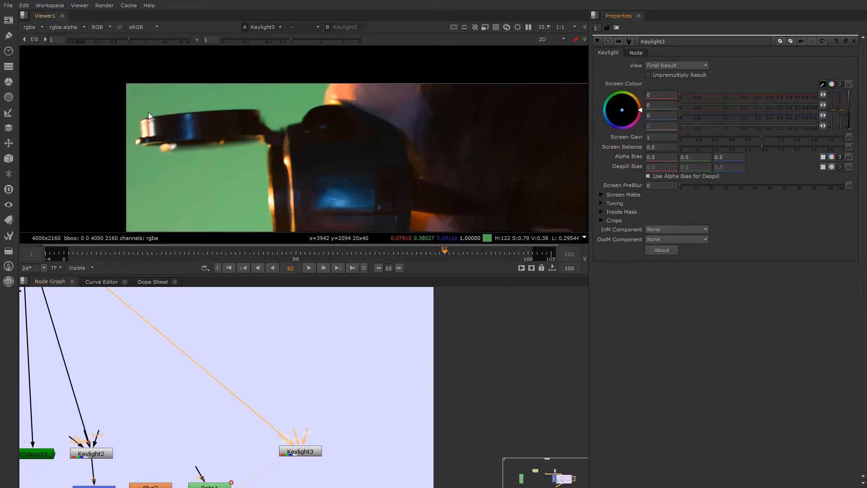
pyautogui.keyDown('ctrl'); pyautogui.click(153, 154); pyautogui.keyUp('ctrl')
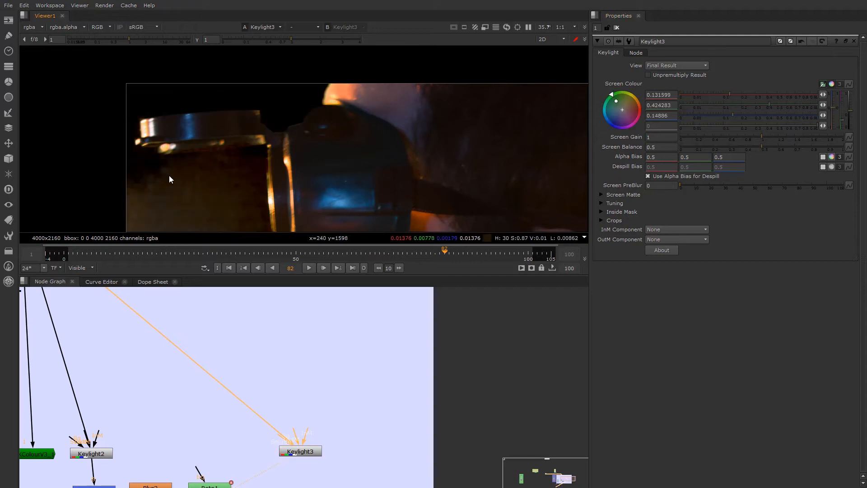
# Step: Inspect Keylight3's alpha around the front of the goggles and review the neighbouring Keylight2 branch
pyautogui.press('a')
pyautogui.scroll(4, 159, 150)
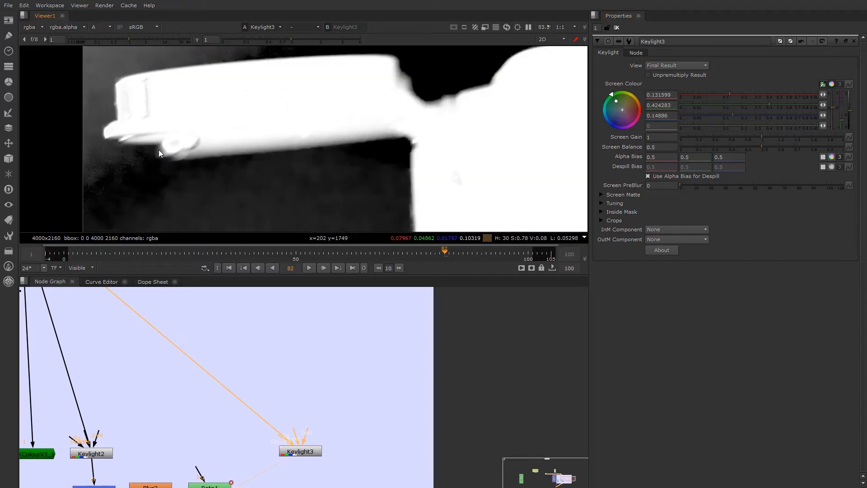
pyautogui.moveTo(170, 178); pyautogui.dragTo(187, 172, button='middle')
pyautogui.moveTo(295, 445); pyautogui.dragTo(317, 402, button='middle')
pyautogui.scroll(2, 321, 406)
pyautogui.scroll(-3, 156, 408)
pyautogui.moveTo(156, 407); pyautogui.dragTo(231, 407, button='middle')
pyautogui.scroll(1, 143, 399)
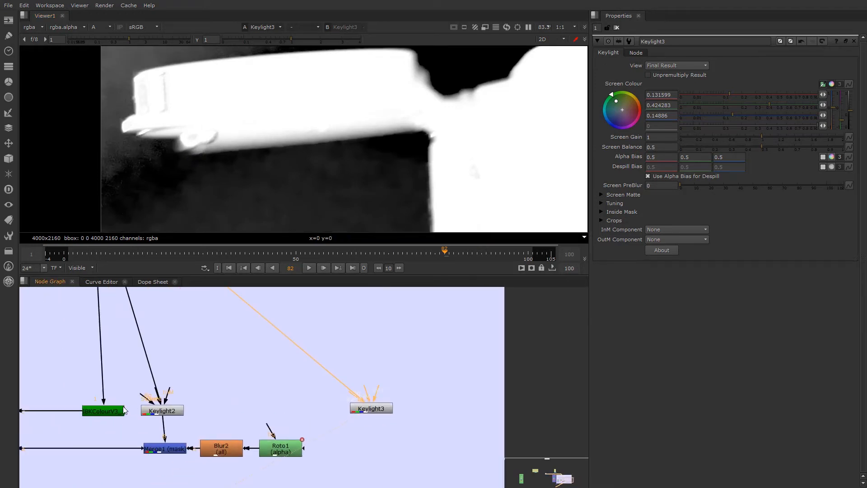
# Step: Compare the alpha of the IBKGizmo with Keylight3's alpha around the front and underside of the goggles
pyautogui.scroll(-1, 111, 414)
pyautogui.moveTo(22, 416); pyautogui.dragTo(126, 406, button='middle')
pyautogui.click(111, 404)
pyautogui.press('1')
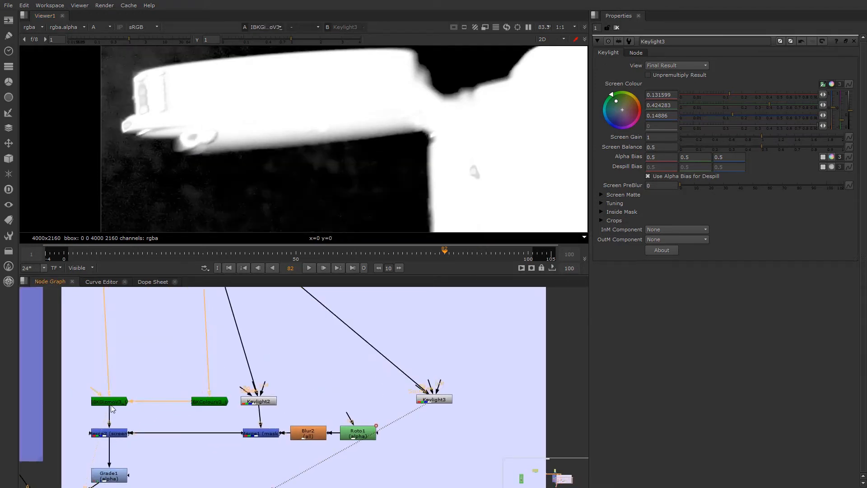
pyautogui.scroll(6, 188, 183)
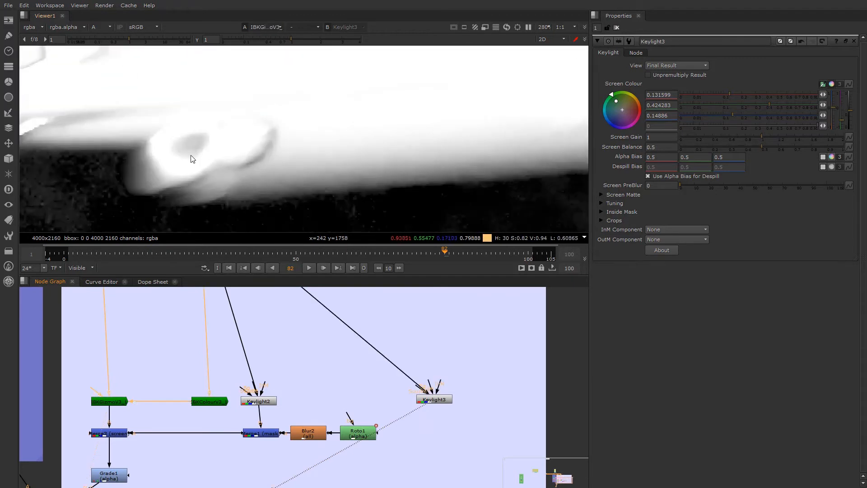
pyautogui.press('2')
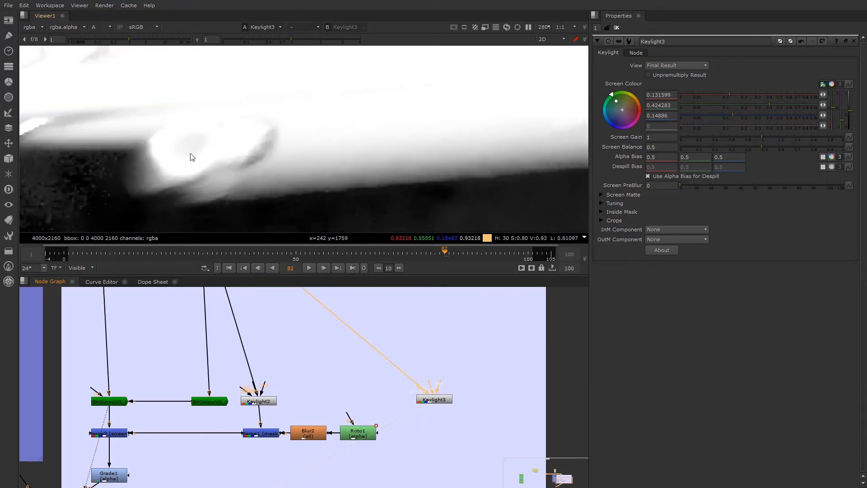
pyautogui.scroll(-3, 185, 156)
pyautogui.press('1')
pyautogui.press('2')
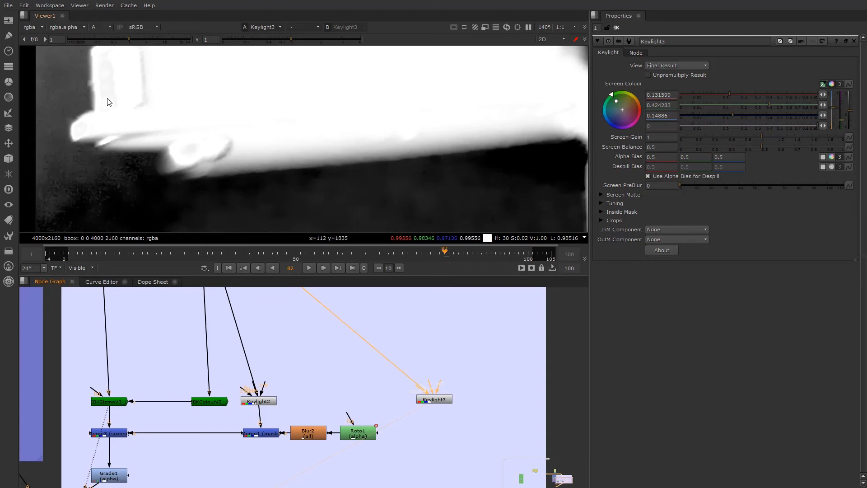
pyautogui.press('1')
pyautogui.press('2')
pyautogui.press('1')
pyautogui.press('2')
# Step: Resample Keylight3's Screen Colour from the green screen just ahead of the front of the goggles
pyautogui.moveTo(446, 401); pyautogui.dragTo(307, 374, button='middle')
pyautogui.scroll(2, 307, 373)
pyautogui.moveTo(307, 374); pyautogui.dragTo(314, 389)
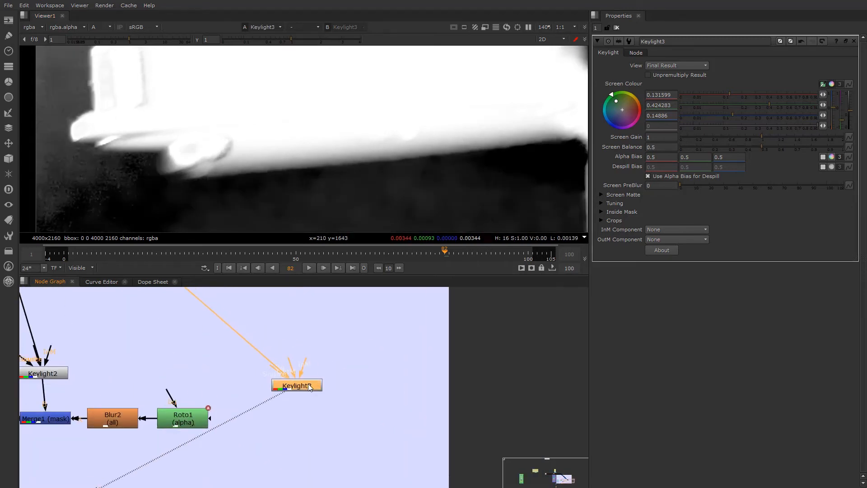
pyautogui.click(310, 394)
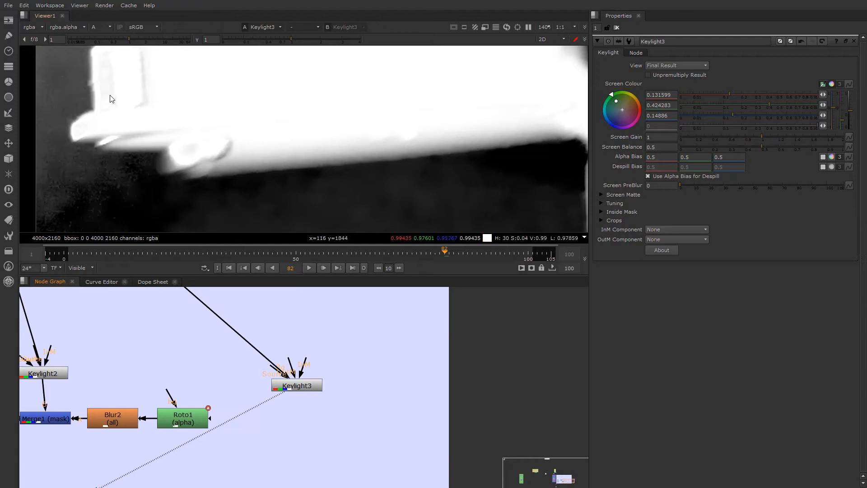
pyautogui.moveTo(120, 126); pyautogui.dragTo(243, 214, button='middle')
pyautogui.keyDown('ctrl'); pyautogui.keyDown('shift'); pyautogui.moveTo(172, 128); pyautogui.dragTo(177, 150); pyautogui.keyUp('shift'); pyautogui.keyUp('ctrl')
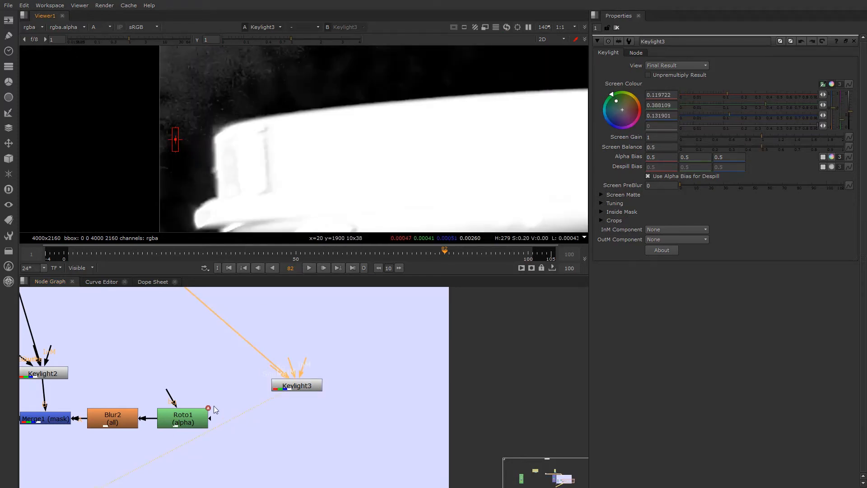
# Step: Measure Keylight3's alpha over small areas of green in front of and above the goggles
pyautogui.doubleClick(171, 417)
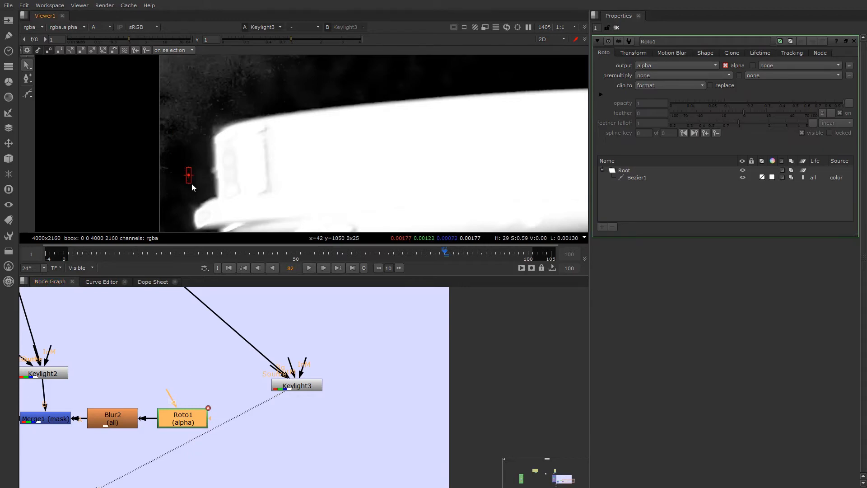
pyautogui.keyDown('ctrl'); pyautogui.keyDown('shift'); pyautogui.moveTo(168, 106); pyautogui.dragTo(183, 148); pyautogui.keyUp('shift'); pyautogui.keyUp('ctrl')
pyautogui.click(294, 345)
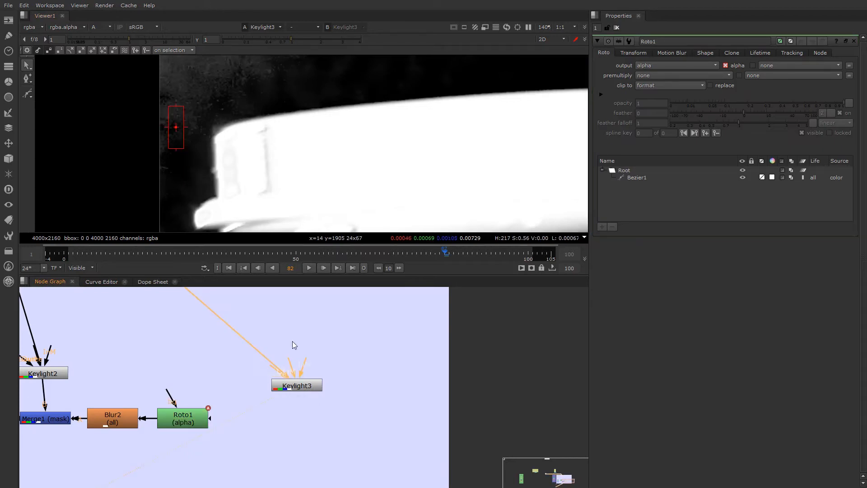
pyautogui.keyDown('ctrl'); pyautogui.keyDown('shift'); pyautogui.moveTo(180, 72); pyautogui.dragTo(200, 93); pyautogui.keyUp('shift'); pyautogui.keyUp('ctrl')
pyautogui.scroll(-3, 257, 126)
pyautogui.moveTo(296, 163); pyautogui.dragTo(240, 148, button='middle')
pyautogui.scroll(1, 239, 150)
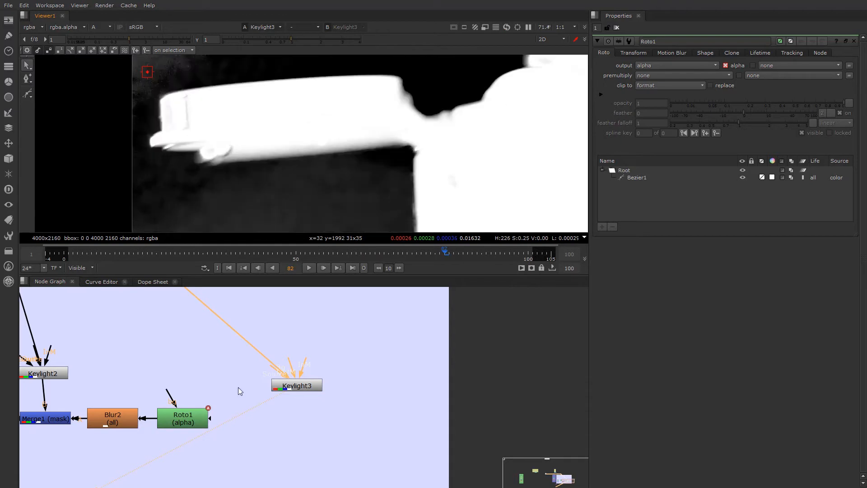
# Step: Open Keylight3's properties and expand its Screen Matte settings
pyautogui.scroll(1, 286, 411)
pyautogui.scroll(1, 292, 402)
pyautogui.doubleClick(298, 379)
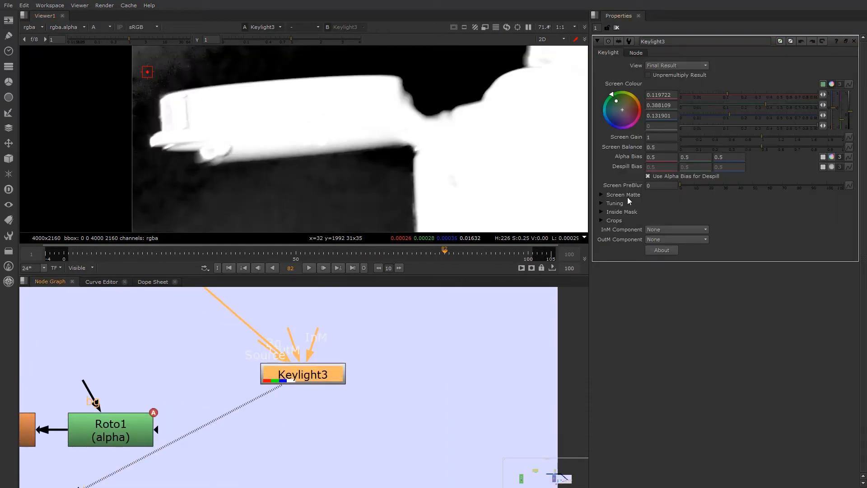
pyautogui.moveTo(763, 141); pyautogui.dragTo(763, 143)
pyautogui.moveTo(751, 150); pyautogui.dragTo(762, 149)
pyautogui.click(603, 195)
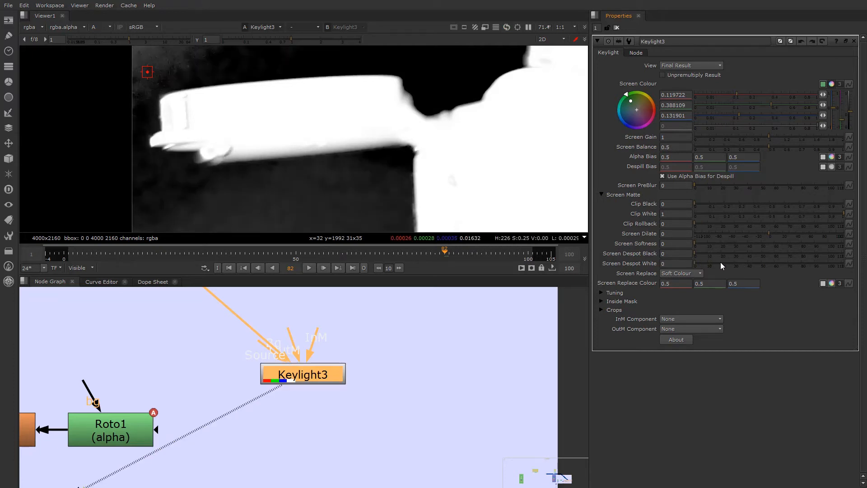
pyautogui.moveTo(698, 257)
pyautogui.mouseDown()
pyautogui.moveTo(714, 254)
pyautogui.moveTo(707, 250)
pyautogui.mouseUp()
pyautogui.moveTo(696, 256); pyautogui.dragTo(710, 255)
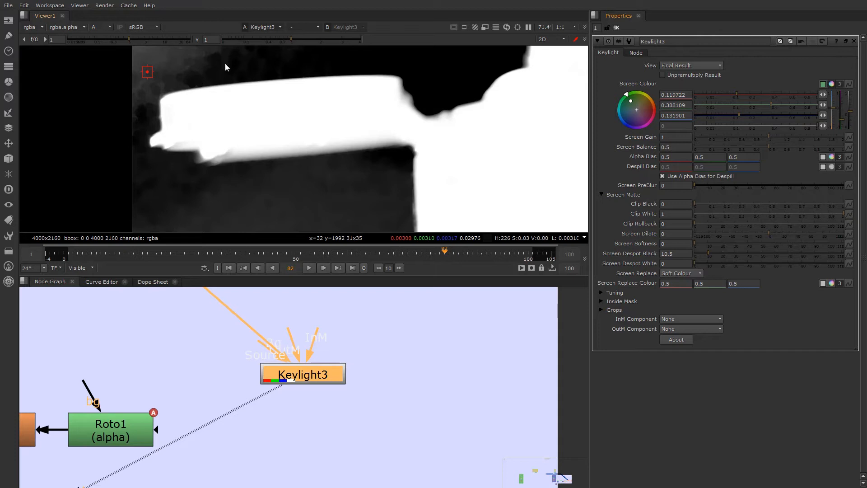
pyautogui.hotkey('ctrl', 'z')
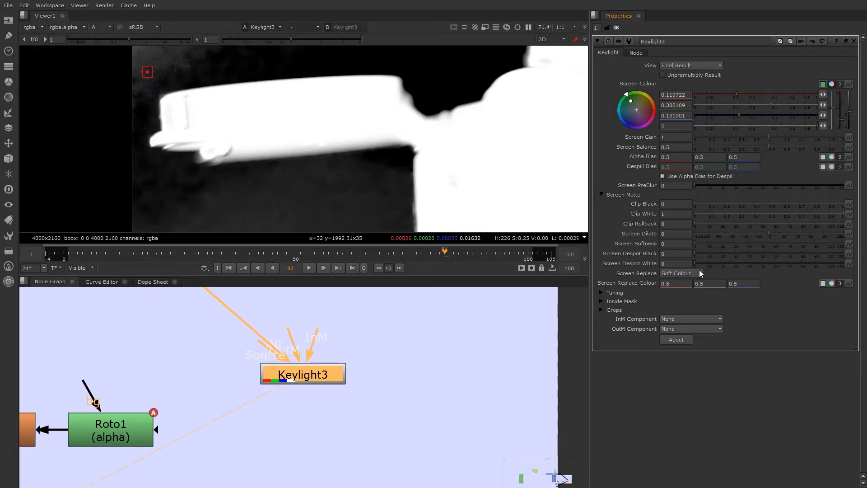
# Step: Set Keylight3's Screen Despot Black to 7.5 and Clip White to 0.735
pyautogui.moveTo(697, 256); pyautogui.dragTo(707, 257)
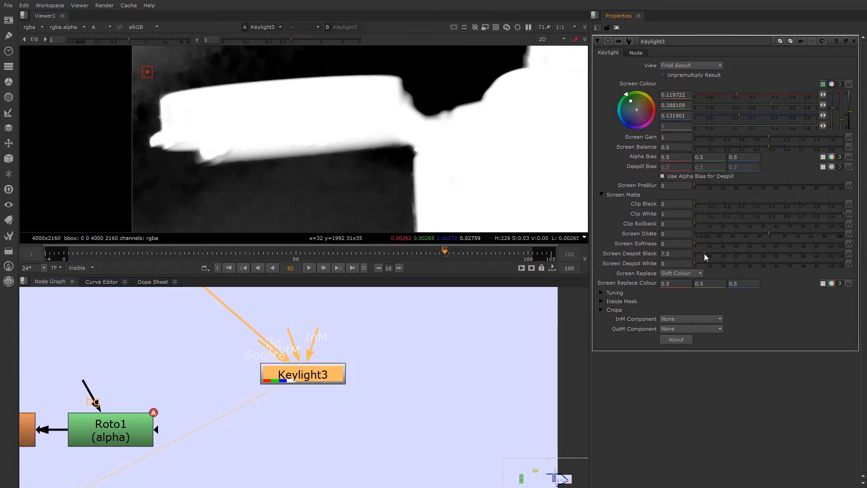
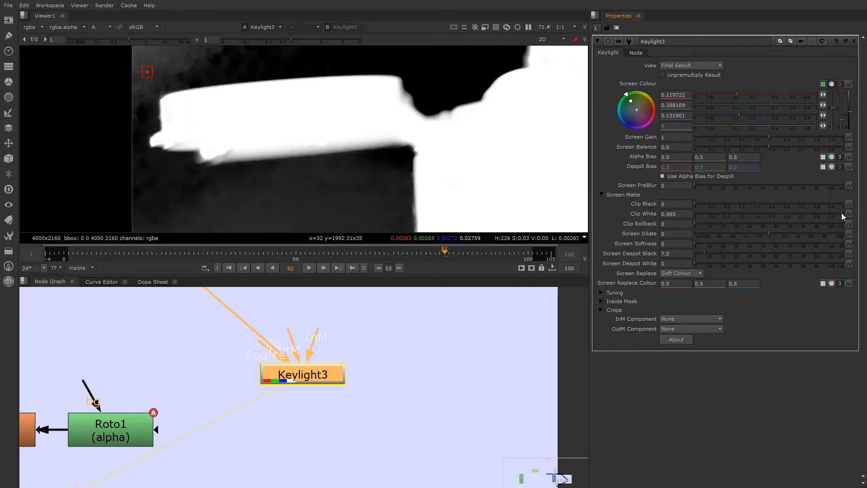
pyautogui.moveTo(842, 216); pyautogui.dragTo(809, 217)
# Step: Measure Keylight3's alpha in the green below the goggles and in the image's upper corner ahead of them
pyautogui.keyDown('ctrl'); pyautogui.click(238, 206); pyautogui.keyUp('ctrl')
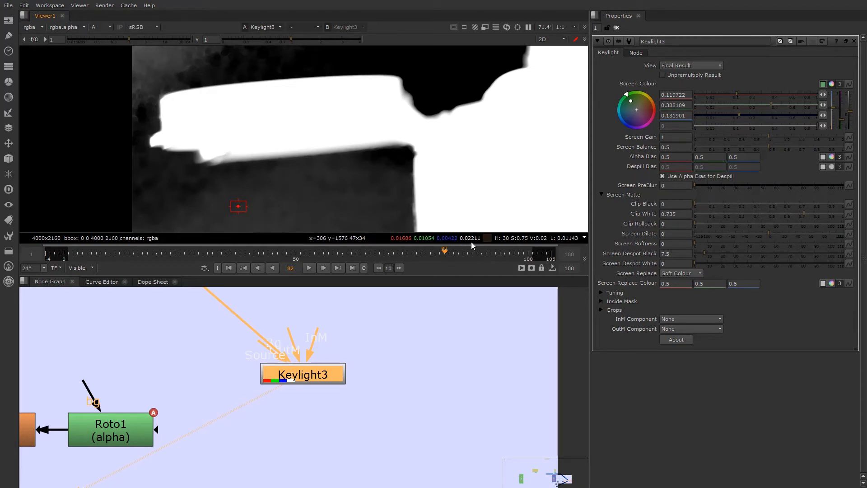
pyautogui.scroll(-2, 215, 166)
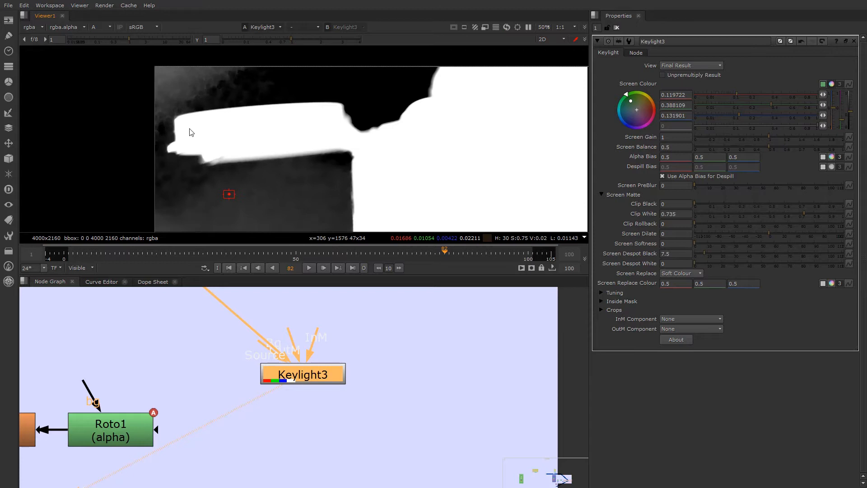
pyautogui.keyDown('ctrl'); pyautogui.click(166, 77); pyautogui.keyUp('ctrl')
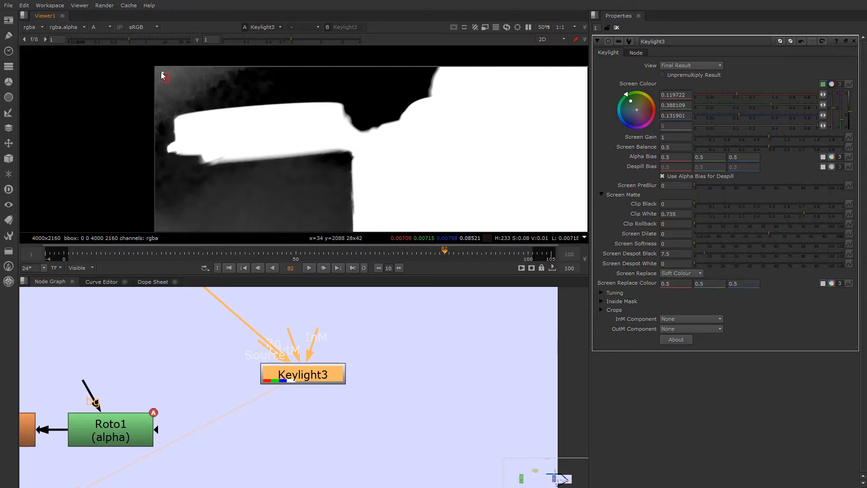
pyautogui.keyDown('ctrl'); pyautogui.click(157, 73); pyautogui.keyUp('ctrl')
pyautogui.scroll(1, 473, 248)
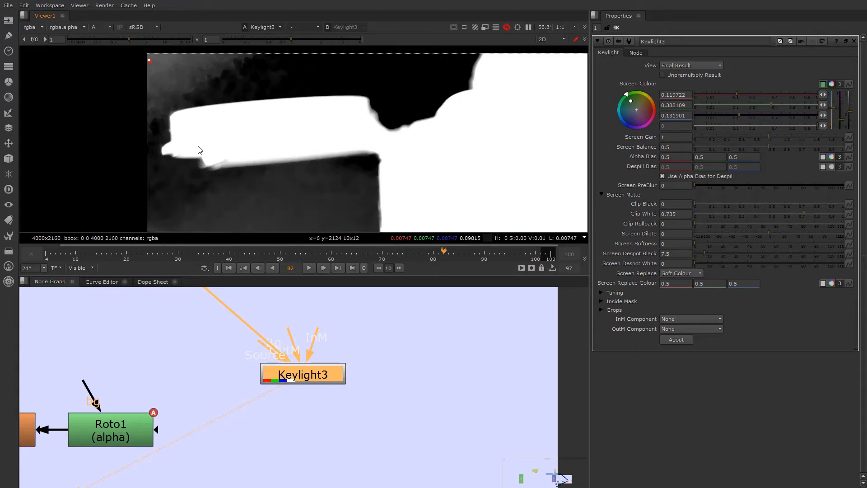
# Step: Duplicate the Merge1, Blur2 and Roto1 mask nodes and place the copies beneath Keylight3, feeding Keylight3 into the copied mask merge
pyautogui.click(343, 427)
pyautogui.scroll(-2, 254, 433)
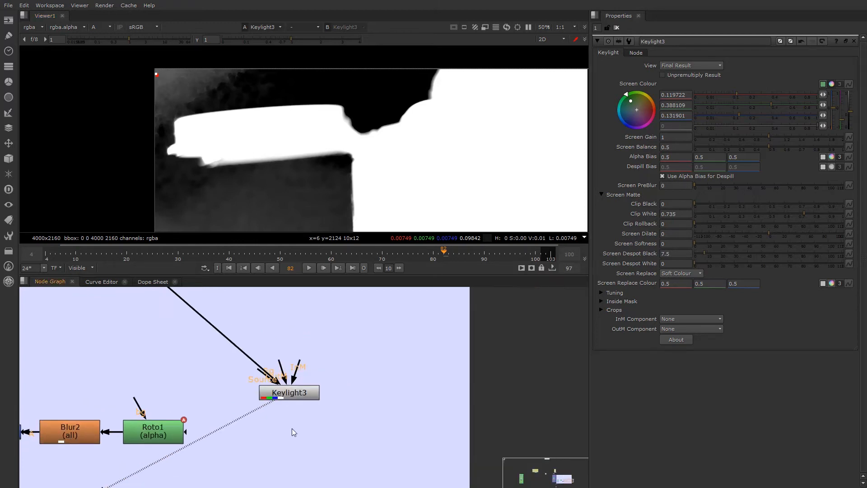
pyautogui.moveTo(292, 432); pyautogui.dragTo(479, 402, button='middle')
pyautogui.scroll(-2, 81, 444)
pyautogui.scroll(1, 151, 445)
pyautogui.moveTo(135, 384); pyautogui.dragTo(499, 419)
pyautogui.hotkey('ctrl', 'c')
pyautogui.hotkey('ctrl', 'v')
pyautogui.moveTo(420, 406); pyautogui.dragTo(424, 376)
pyautogui.moveTo(424, 375); pyautogui.dragTo(376, 375, button='middle')
# Step: Delete the copied Bezier shape from Roto2
pyautogui.doubleClick(510, 414)
pyautogui.click(613, 227)
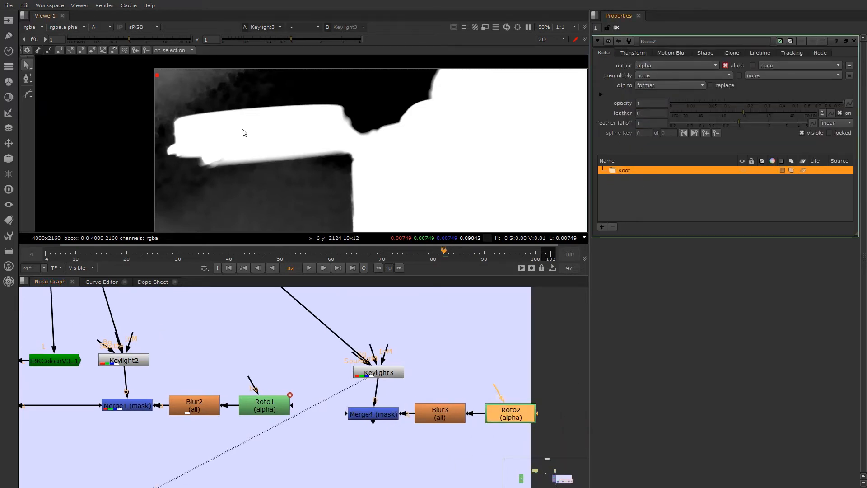
pyautogui.click(168, 115)
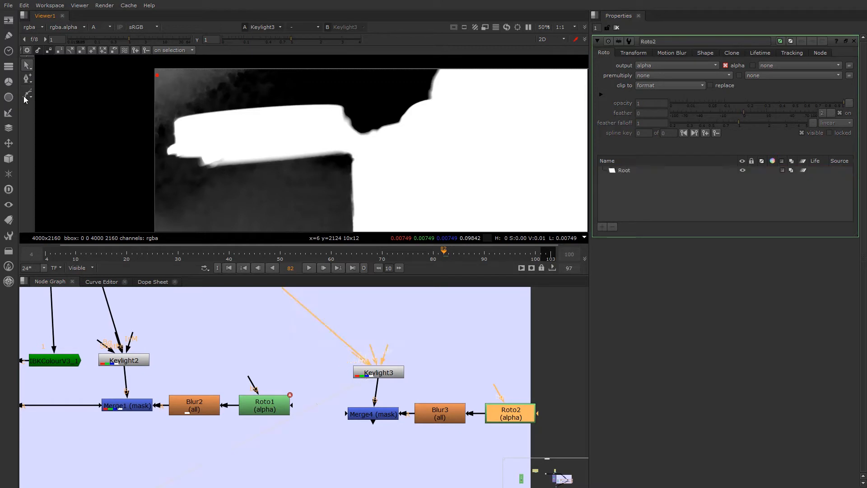
# Step: Draw a closed Bezier shape in Roto2 loosely around the goggles
pyautogui.press('v')
pyautogui.click(176, 106)
pyautogui.moveTo(319, 107)
pyautogui.mouseDown()
pyautogui.moveTo(344, 104)
pyautogui.moveTo(320, 94)
pyautogui.mouseUp()
pyautogui.click(294, 162)
pyautogui.click(196, 179)
pyautogui.click(161, 142)
pyautogui.click(176, 107)
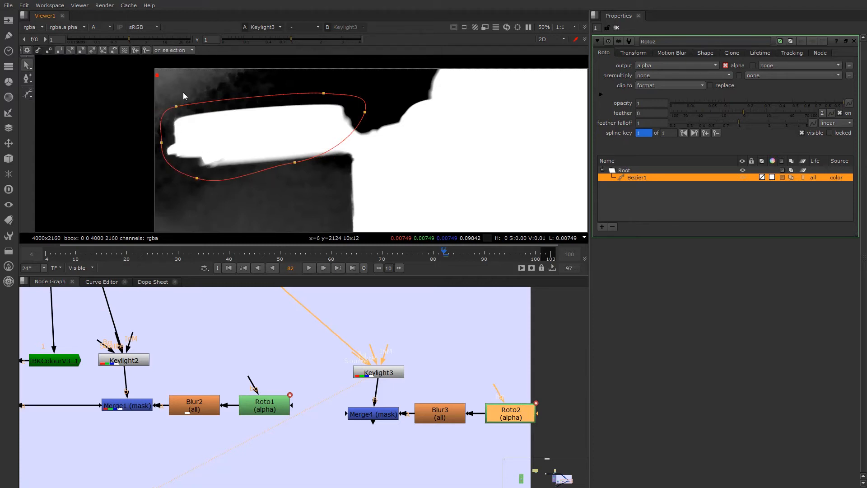
# Step: View Merge4 and pull the roto shape's upper front point closer to the goggles
pyautogui.click(366, 414)
pyautogui.press('1')
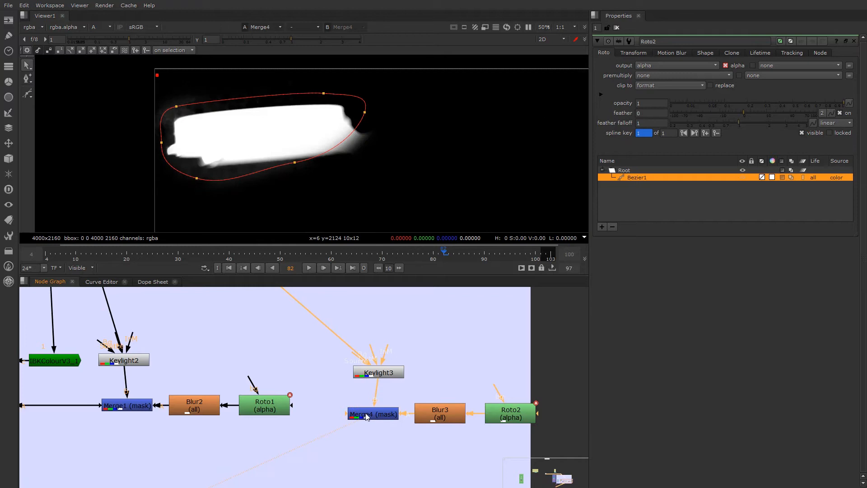
pyautogui.scroll(5, 185, 109)
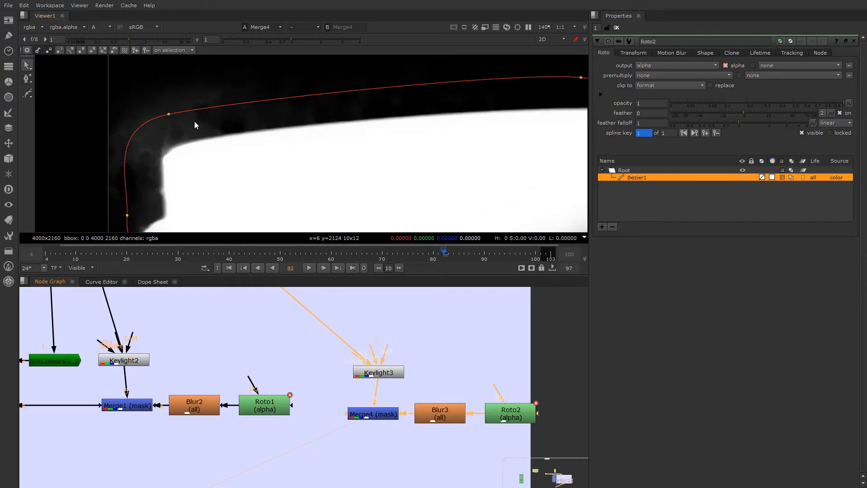
pyautogui.keyDown('ctrl'); pyautogui.click(195, 94); pyautogui.keyUp('ctrl')
pyautogui.keyDown('ctrl'); pyautogui.keyDown('shift'); pyautogui.moveTo(195, 88); pyautogui.dragTo(195, 93); pyautogui.keyUp('shift'); pyautogui.keyUp('ctrl')
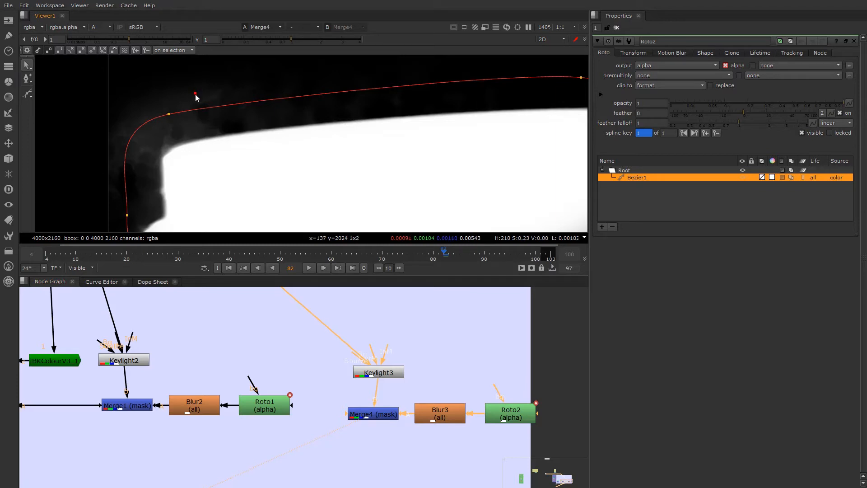
pyautogui.moveTo(170, 121); pyautogui.dragTo(177, 130)
pyautogui.scroll(-4, 205, 169)
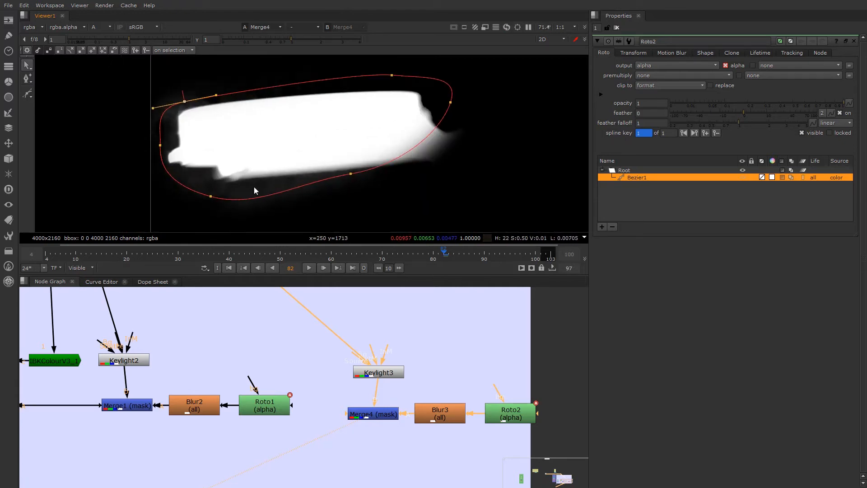
# Step: Move Grade1 down and insert a Merge node with the screen operation between Merge3 and Grade1
pyautogui.scroll(-3, 210, 451)
pyautogui.moveTo(210, 451); pyautogui.dragTo(253, 457, button='middle')
pyautogui.click(162, 455)
pyautogui.moveTo(115, 442); pyautogui.dragTo(115, 452)
pyautogui.scroll(2, 114, 417)
pyautogui.click(114, 403)
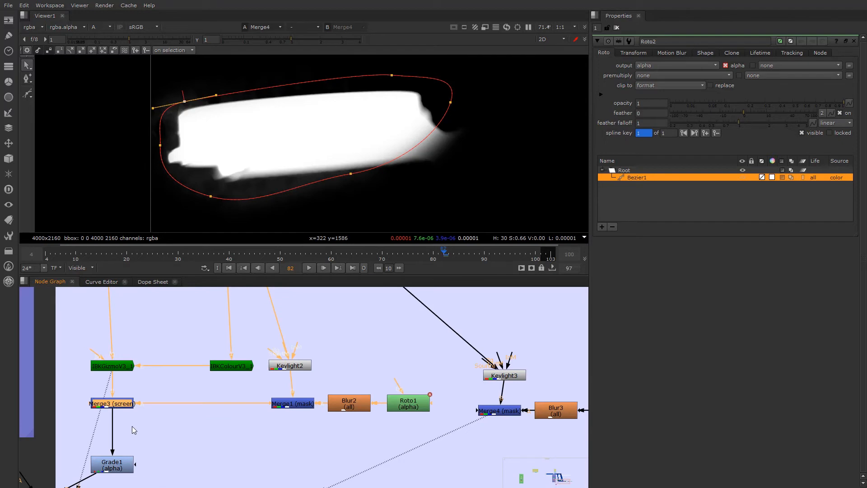
pyautogui.scroll(3, 132, 427)
pyautogui.press('m')
# Step: Connect Merge5's A input to Merge4 and route the connection through a dot directly below Merge4
pyautogui.moveTo(177, 446); pyautogui.dragTo(507, 425)
pyautogui.scroll(-3, 171, 449)
pyautogui.click(145, 455)
pyautogui.keyDown('ctrl'); pyautogui.moveTo(320, 435); pyautogui.dragTo(515, 448); pyautogui.keyUp('ctrl')
pyautogui.click(518, 387)
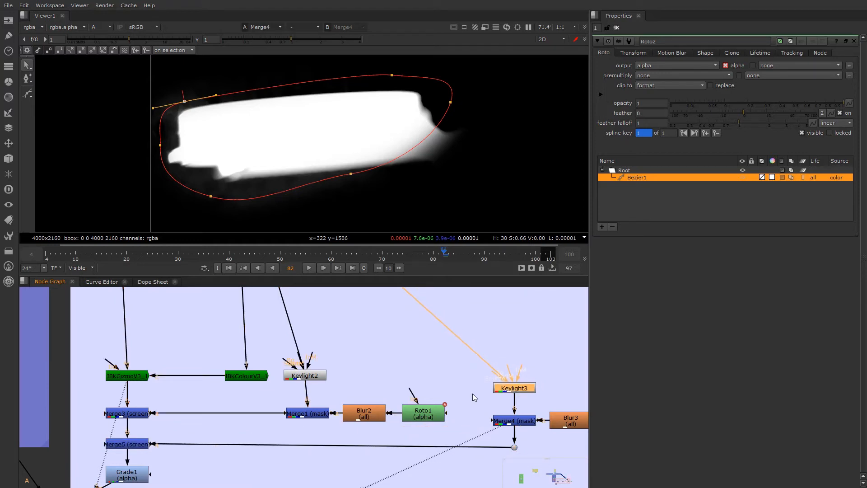
pyautogui.scroll(-2, 379, 393)
pyautogui.moveTo(285, 390); pyautogui.dragTo(289, 394)
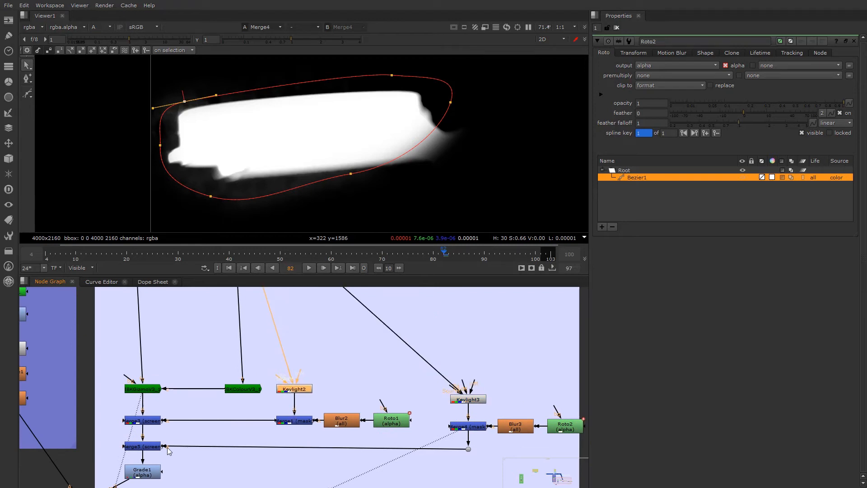
# Step: View Merge5 to check the combined matte around the goggles
pyautogui.click(141, 446)
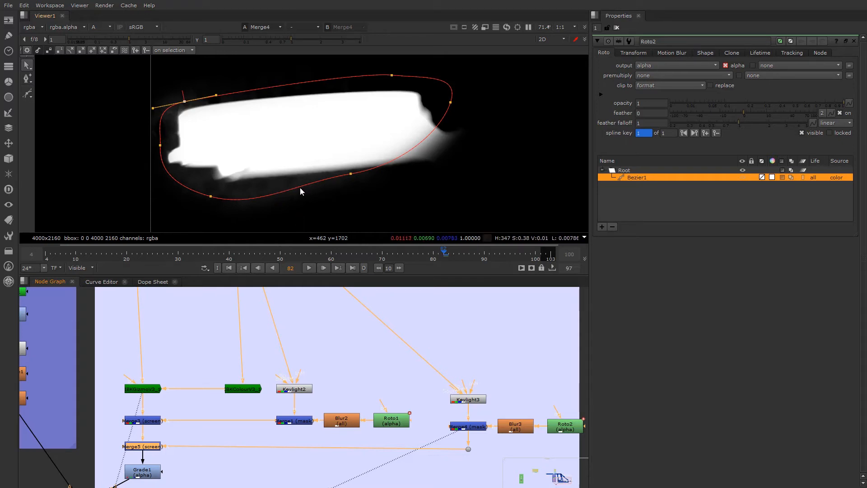
pyautogui.scroll(2, 157, 421)
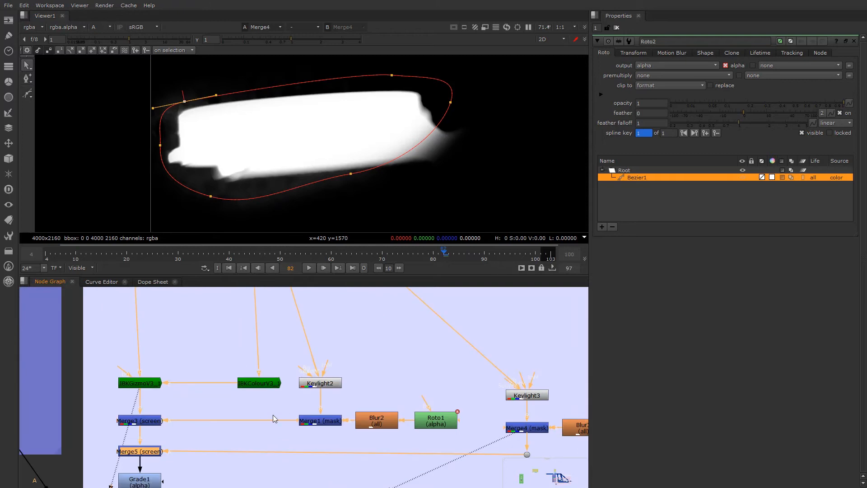
pyautogui.scroll(-2, 267, 411)
pyautogui.scroll(2, 156, 427)
pyautogui.scroll(-1, 324, 429)
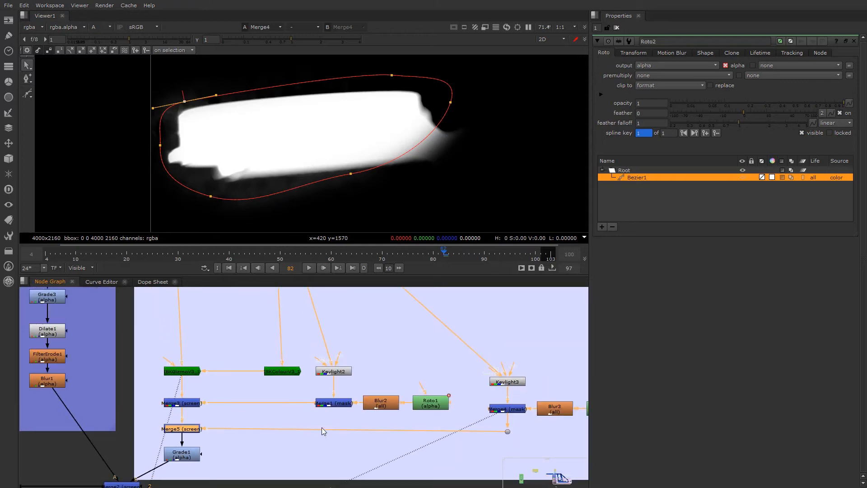
pyautogui.scroll(2, 245, 427)
pyautogui.press('1')
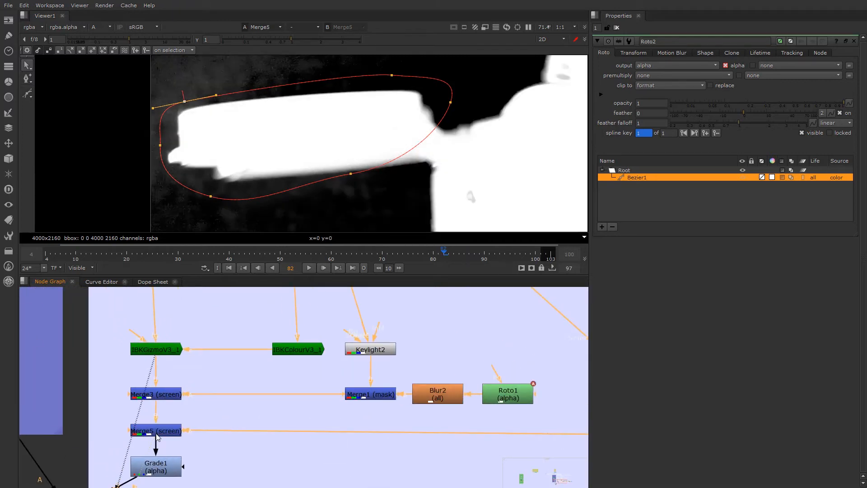
# Step: Toggle Merge5 off and on repeatedly to compare the combined matte with and without the goggles key
pyautogui.doubleClick(165, 431)
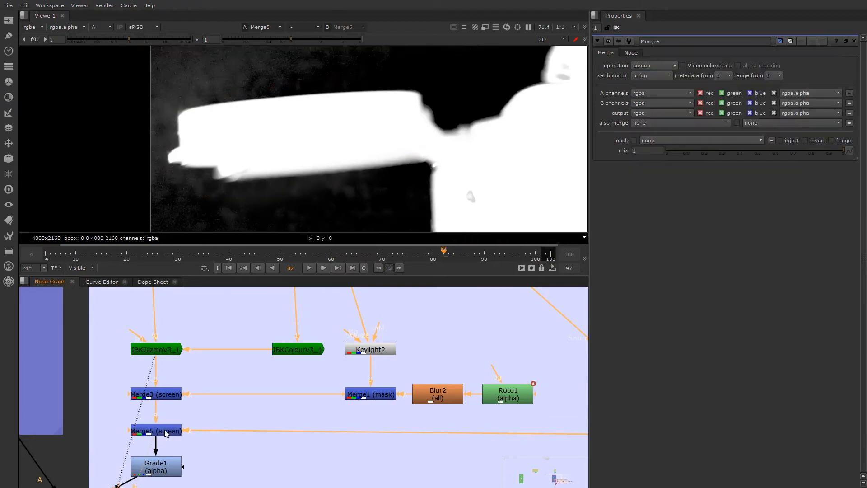
pyautogui.press('d')
pyautogui.press('d')
pyautogui.press('d')
pyautogui.press('d')
pyautogui.press('d')
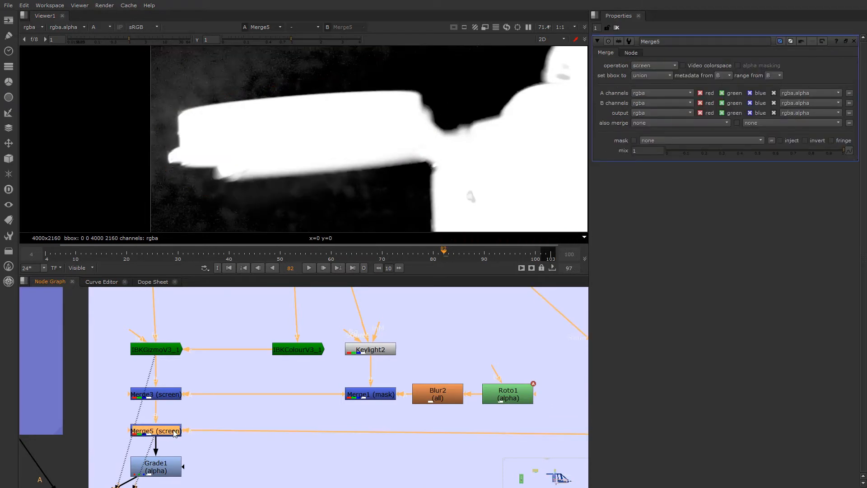
pyautogui.press('d')
pyautogui.press('d')
pyautogui.press('d')
pyautogui.press('d')
pyautogui.press('d')
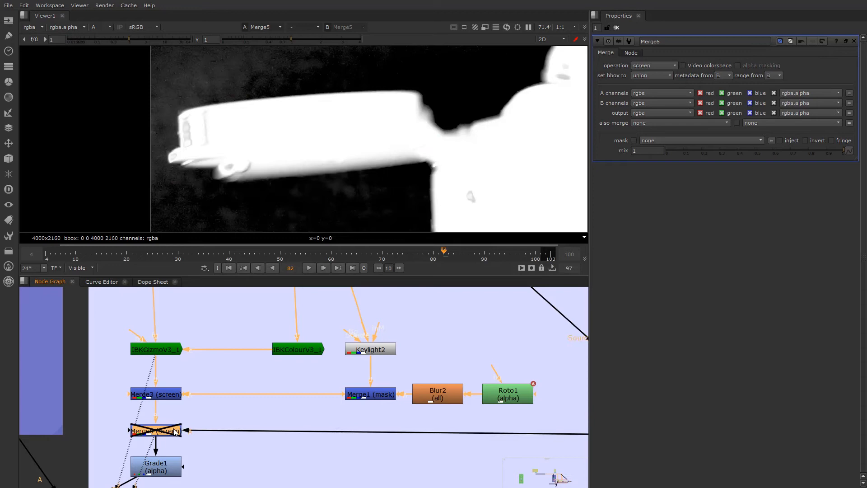
pyautogui.scroll(-5, 316, 129)
pyautogui.press('d')
pyautogui.press('d')
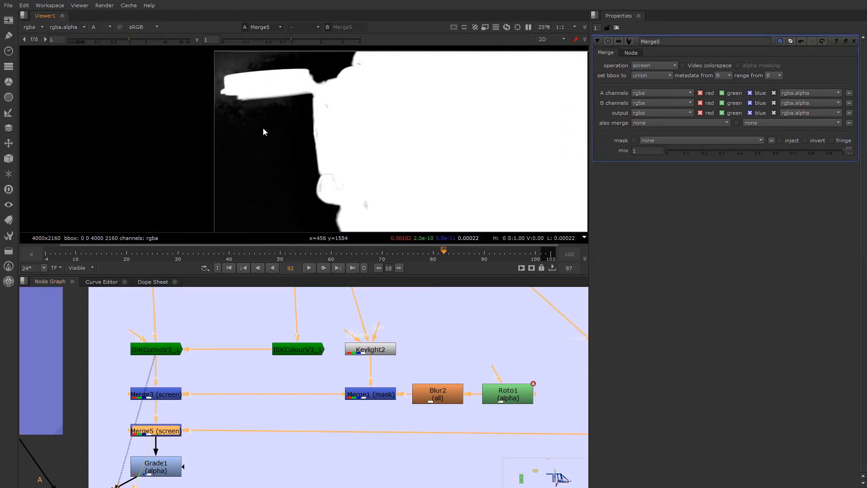
pyautogui.press('d')
pyautogui.press('d')
pyautogui.press('d')
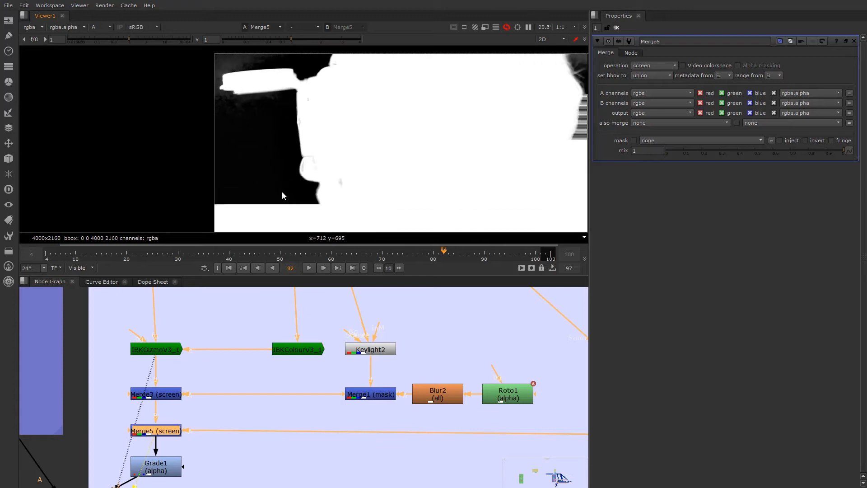
pyautogui.press('d')
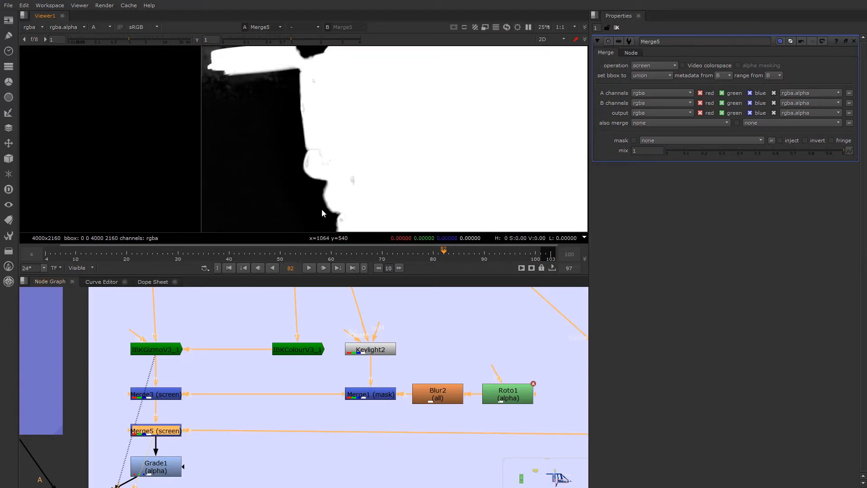
# Step: Examine the combined matte's edge and interior around the face, then over the full frame
pyautogui.scroll(4, 298, 143)
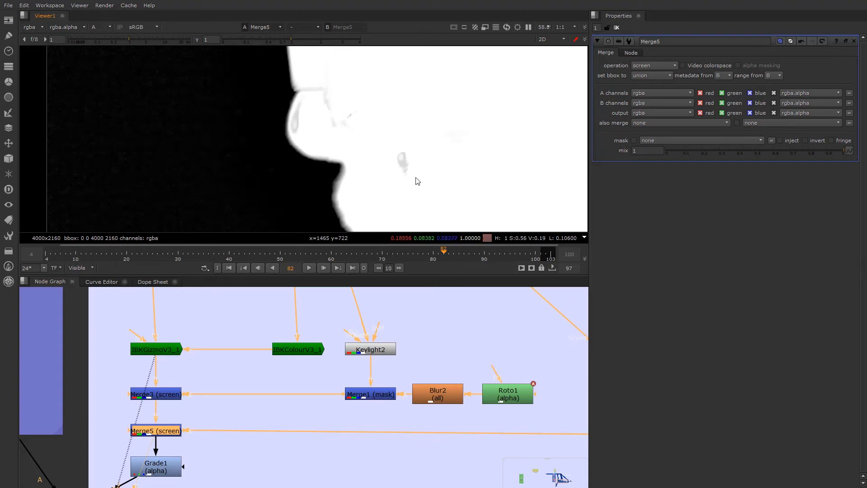
pyautogui.scroll(-3, 209, 421)
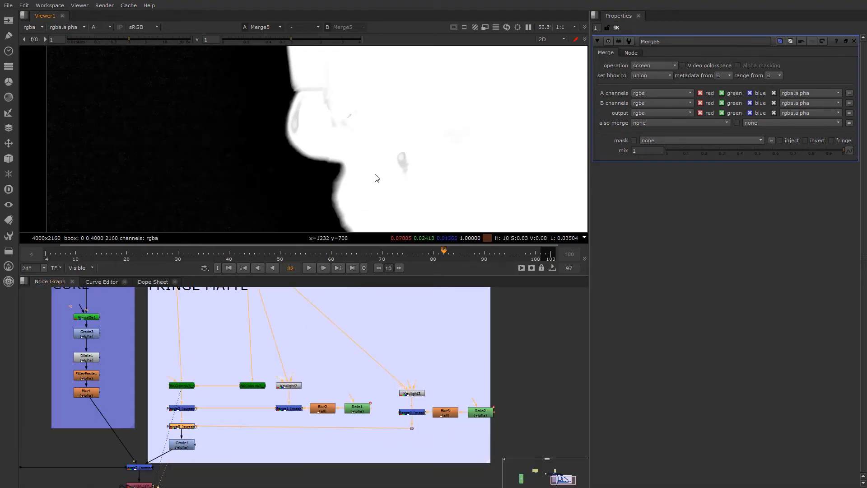
pyautogui.scroll(-1, 329, 289)
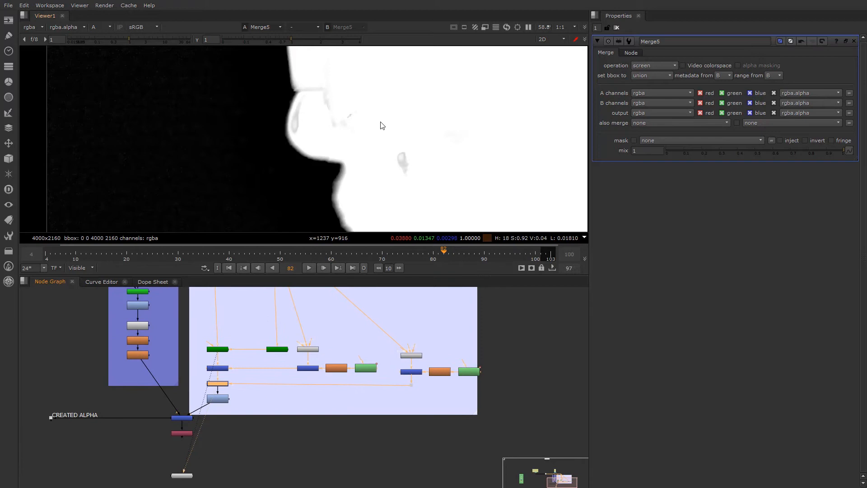
pyautogui.scroll(-2, 381, 122)
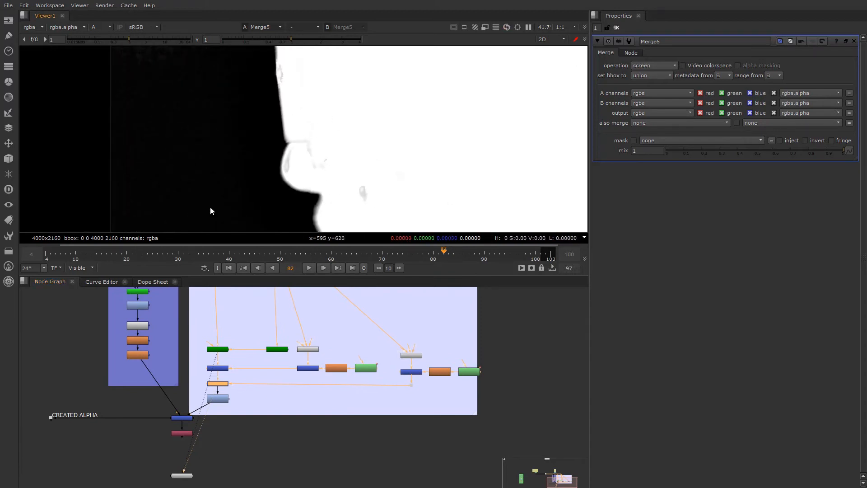
pyautogui.scroll(-4, 276, 104)
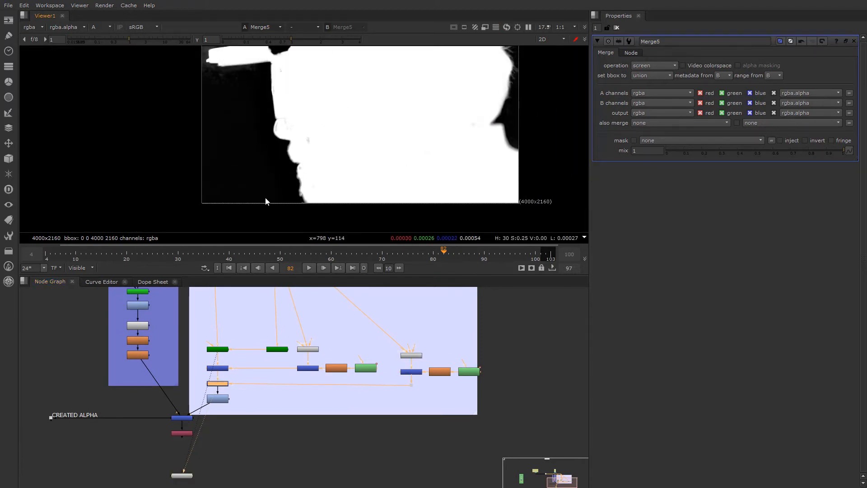
pyautogui.scroll(-1, 335, 143)
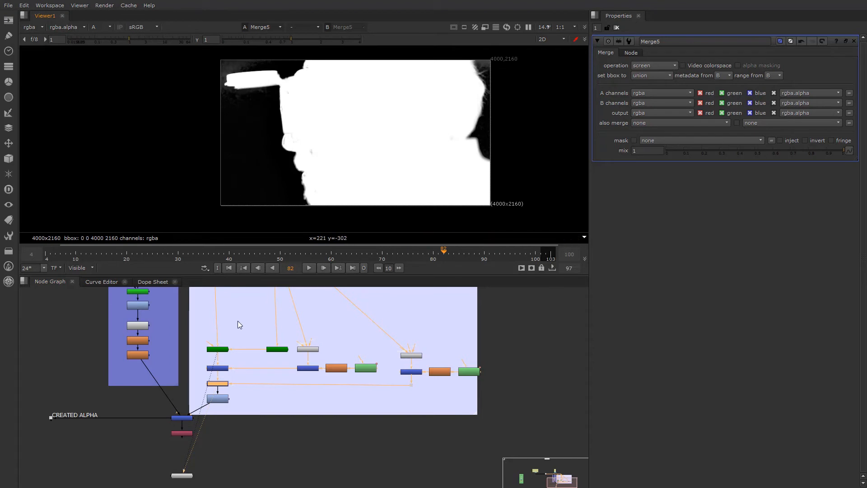
# Step: View the Shuffle_QUALITY_TEST output and switch the viewer's channel display to RGB
pyautogui.scroll(3, 177, 425)
pyautogui.click(210, 435)
pyautogui.press('1')
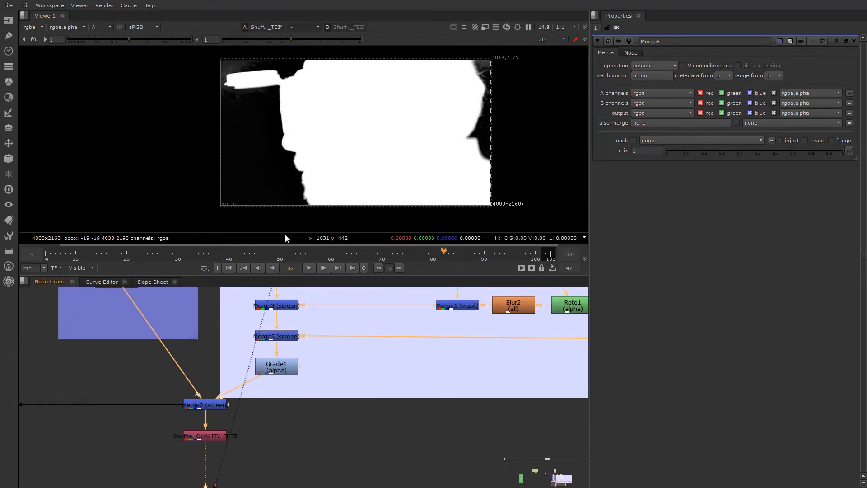
pyautogui.scroll(-4, 157, 389)
pyautogui.moveTo(157, 386); pyautogui.dragTo(235, 391, button='middle')
pyautogui.scroll(6, 302, 445)
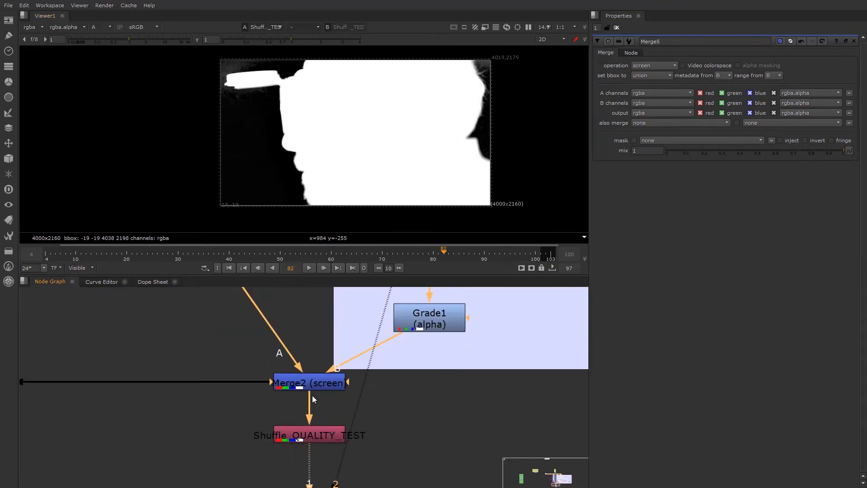
pyautogui.scroll(-5, 201, 433)
pyautogui.moveTo(129, 373); pyautogui.dragTo(190, 419, button='middle')
pyautogui.scroll(-1, 137, 386)
pyautogui.scroll(2, 136, 385)
pyautogui.click(102, 27)
pyautogui.click(111, 36)
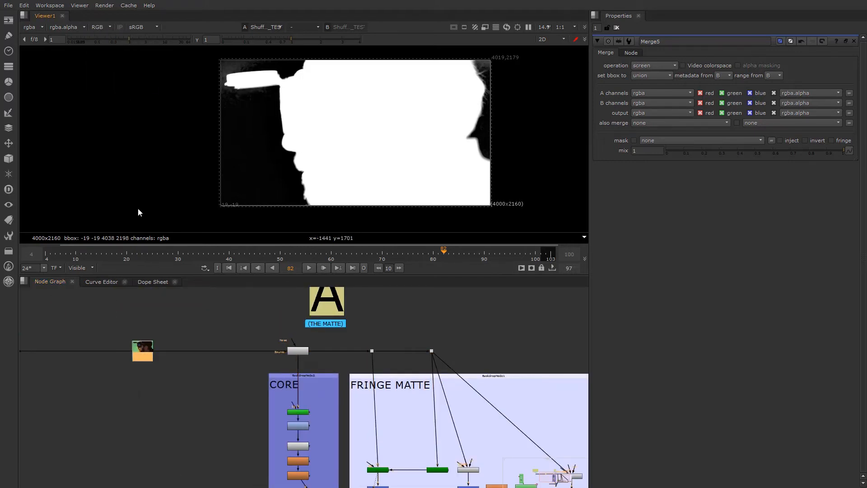
# Step: Assign the Read3 plate to viewer input 2 and Shuffle_QUALITY_TEST to input 1 for comparison
pyautogui.click(147, 347)
pyautogui.press('2')
pyautogui.scroll(-1, 286, 440)
pyautogui.scroll(3, 302, 444)
pyautogui.scroll(1, 333, 461)
pyautogui.click(333, 462)
pyautogui.press('1')
# Step: Alternate between the matte and the plate to compare the subject's front edge up close
pyautogui.scroll(2, 260, 90)
pyautogui.press('2')
pyautogui.press('1')
pyautogui.press('2')
pyautogui.scroll(8, 271, 165)
pyautogui.press('1')
pyautogui.press('2')
pyautogui.scroll(4, 291, 120)
pyautogui.press('1')
pyautogui.press('2')
pyautogui.press('1')
pyautogui.press('2')
pyautogui.press('1')
pyautogui.scroll(8, 277, 126)
pyautogui.press('2')
pyautogui.press('1')
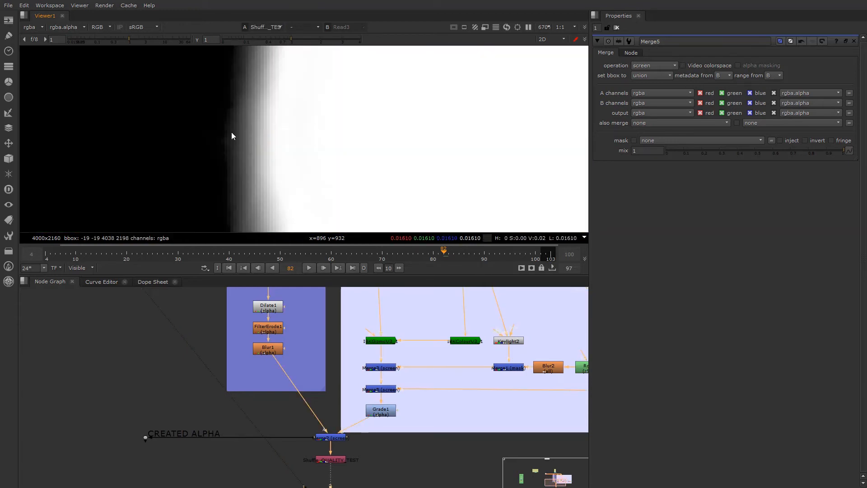
pyautogui.press('2')
pyautogui.press('1')
pyautogui.scroll(-6, 255, 131)
pyautogui.press('2')
pyautogui.press('1')
pyautogui.scroll(1, 253, 127)
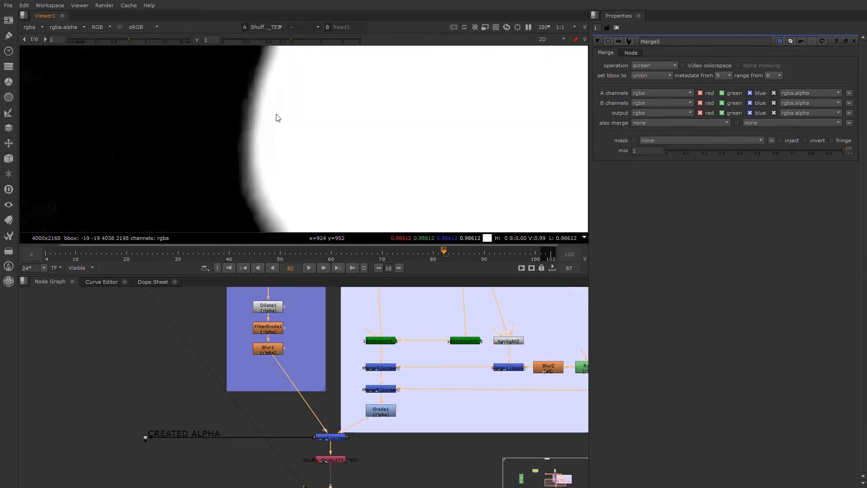
# Step: Compare the plate and matte along the orange textured edge near the bottom of the image
pyautogui.press('2')
pyautogui.scroll(12, 419, 160)
pyautogui.moveTo(57, 196); pyautogui.dragTo(348, 156, button='middle')
pyautogui.scroll(7, 323, 132)
pyautogui.moveTo(224, 150); pyautogui.dragTo(262, 157, button='middle')
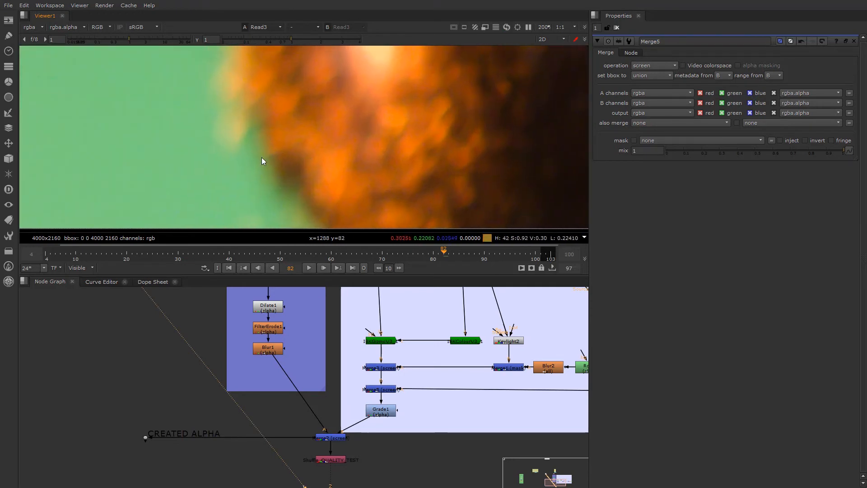
pyautogui.press('1')
pyautogui.press('2')
pyautogui.press('1')
pyautogui.press('2')
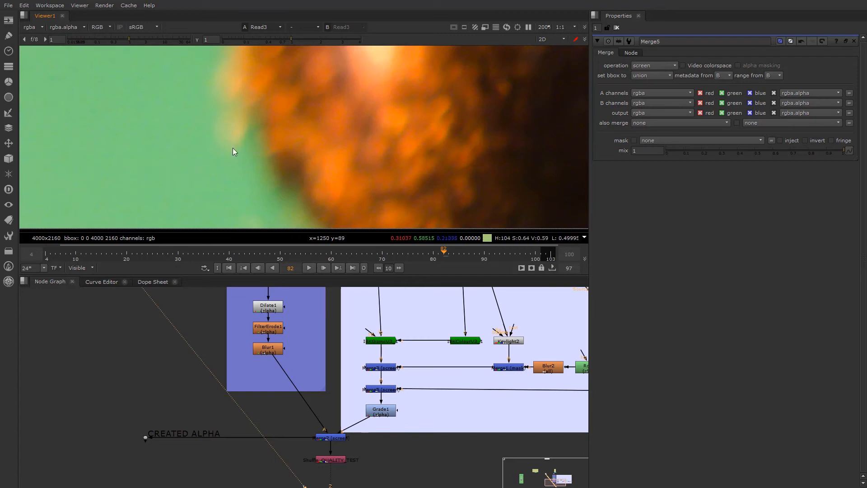
pyautogui.press('1')
pyautogui.press('2')
pyautogui.scroll(-10, 313, 137)
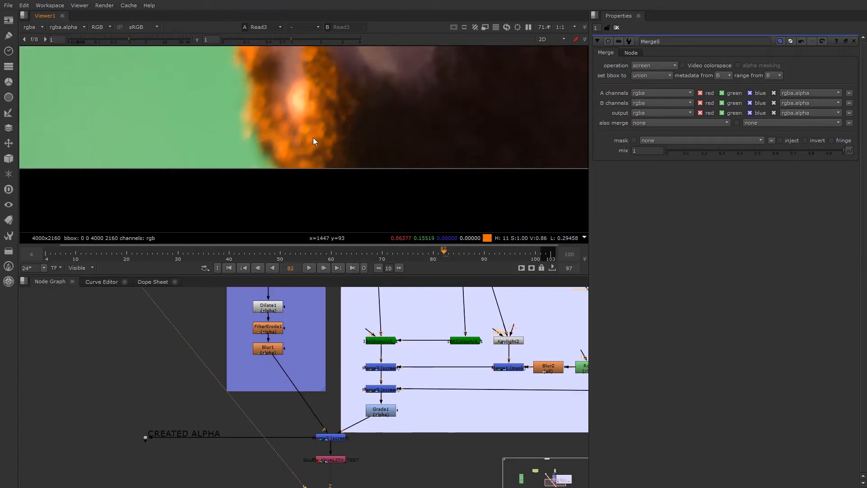
pyautogui.press('1')
# Step: Compare the matte and plate at the dark notch behind the subject near the image's right border
pyautogui.scroll(-10, 298, 164)
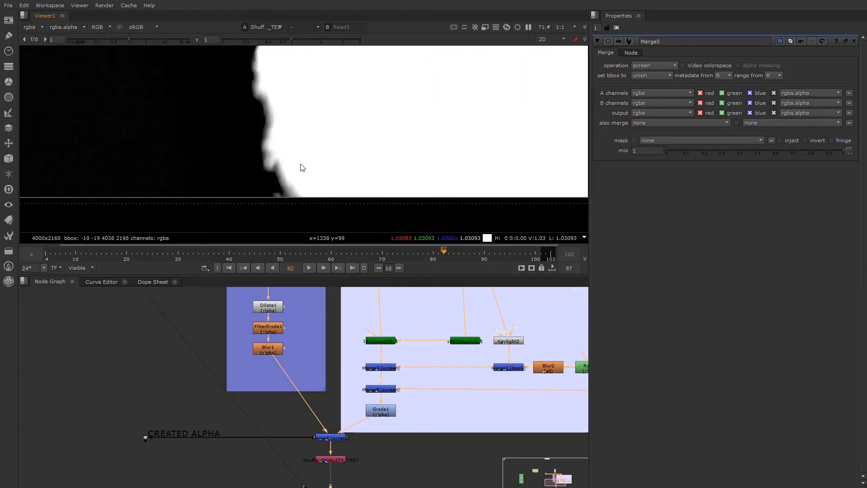
pyautogui.moveTo(573, 124); pyautogui.dragTo(377, 164, button='middle')
pyautogui.scroll(5, 300, 79)
pyautogui.press('2')
pyautogui.press('1')
pyautogui.press('2')
pyautogui.press('1')
pyautogui.press('2')
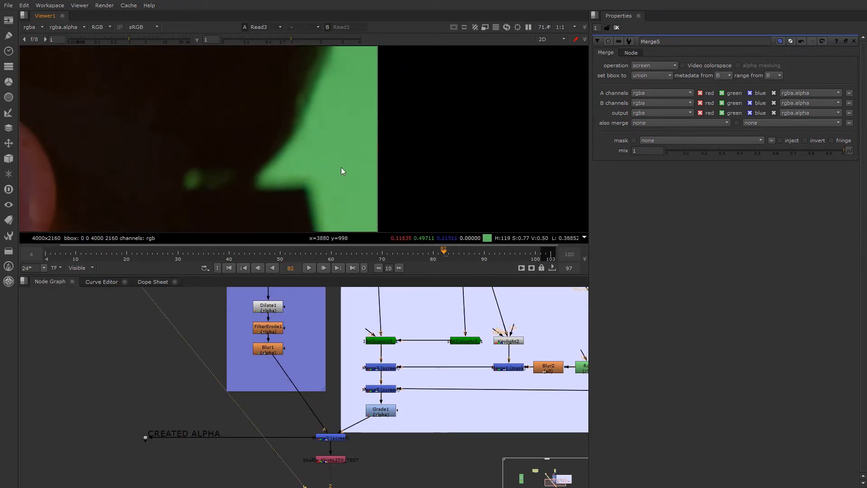
pyautogui.press('1')
pyautogui.scroll(3, 316, 172)
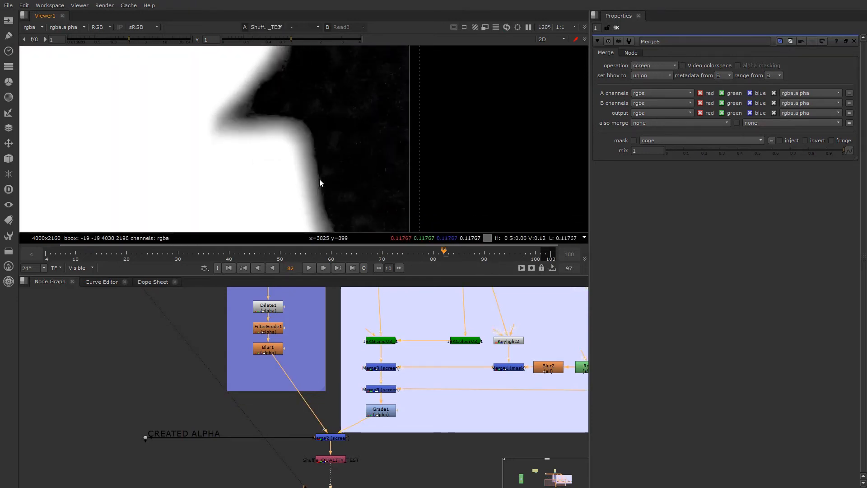
pyautogui.scroll(-3, 284, 145)
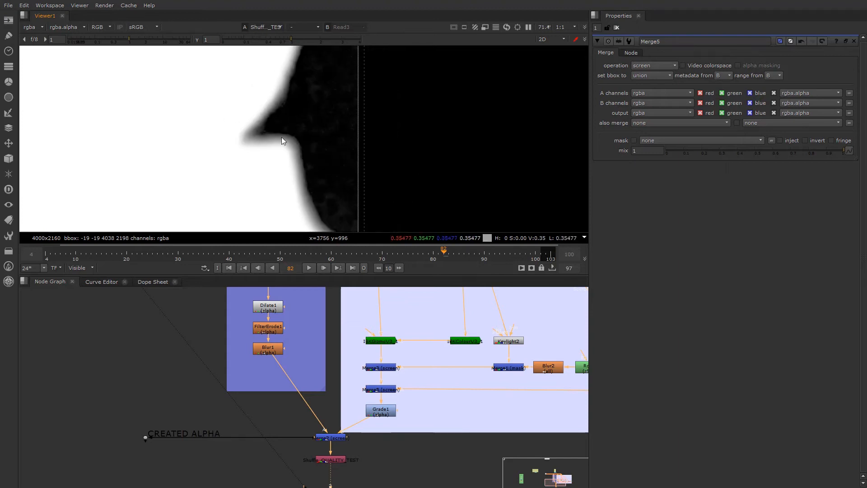
# Step: Compare the matte and plate along the fine hair strands up to the image's upper-right corner
pyautogui.press('2')
pyautogui.press('1')
pyautogui.press('2')
pyautogui.scroll(1, 308, 153)
pyautogui.press('1')
pyautogui.press('2')
pyautogui.press('1')
pyautogui.press('2')
pyautogui.press('1')
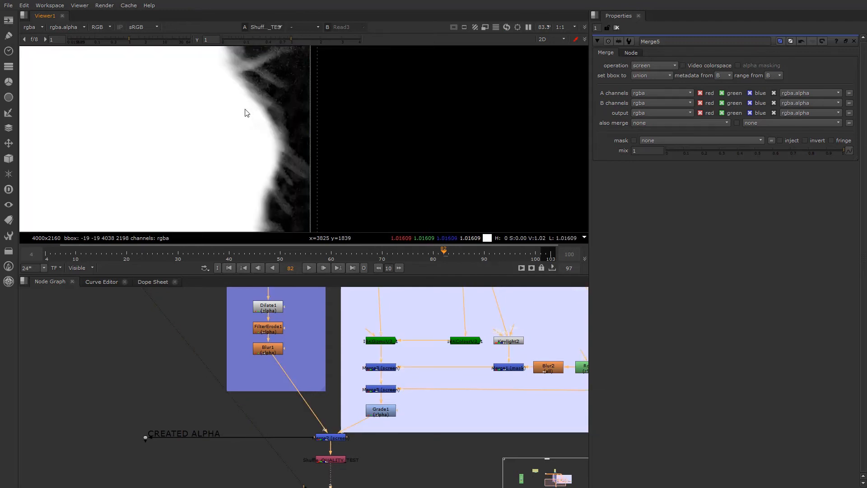
pyautogui.press('2')
pyautogui.moveTo(244, 133); pyautogui.dragTo(232, 136, button='middle')
pyautogui.press('1')
pyautogui.press('2')
pyautogui.press('1')
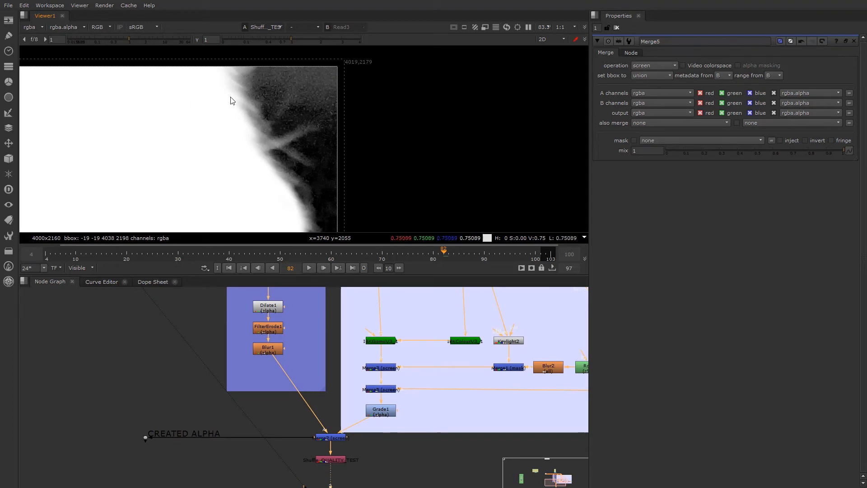
pyautogui.press('2')
pyautogui.press('1')
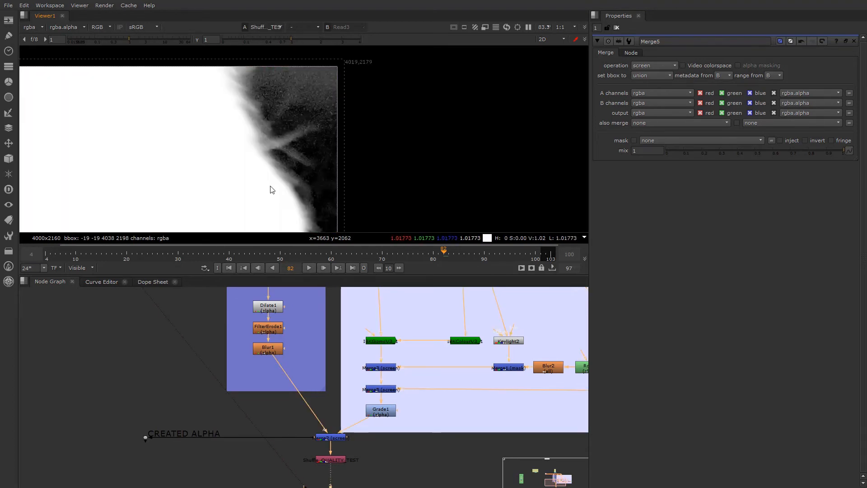
# Step: View the IBKGizmoV3_1 alpha on its own to inspect the key in the upper-right hair area
pyautogui.scroll(-3, 374, 453)
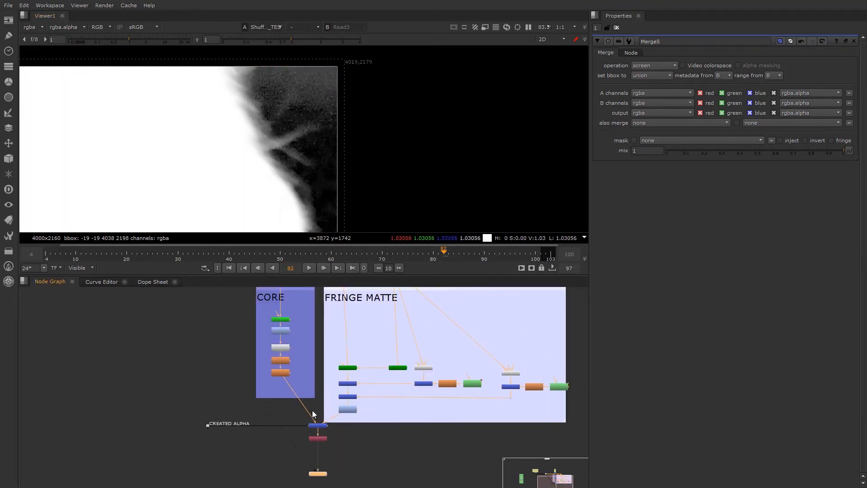
pyautogui.moveTo(420, 400); pyautogui.dragTo(378, 447, button='middle')
pyautogui.scroll(5, 332, 410)
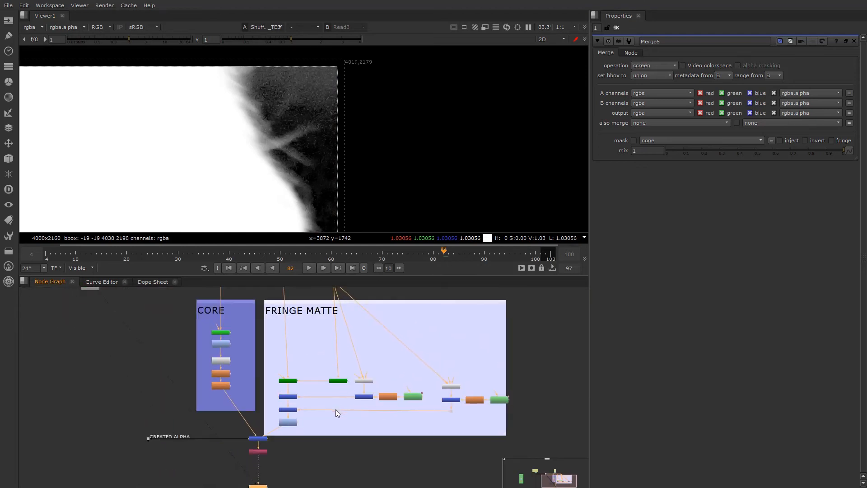
pyautogui.click(236, 348)
pyautogui.press('1')
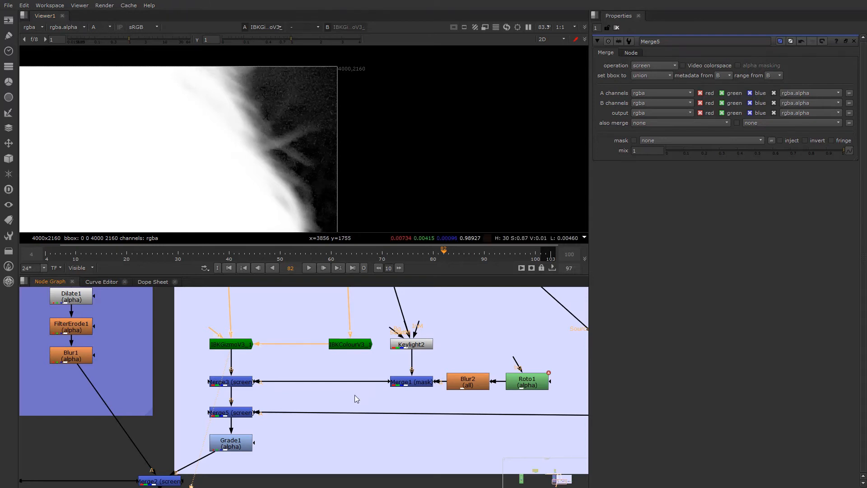
# Step: Move Grade1 further below Merge5 and widen the FRINGE MATTE backdrop to the right to make room for more nodes
pyautogui.scroll(-6, 311, 408)
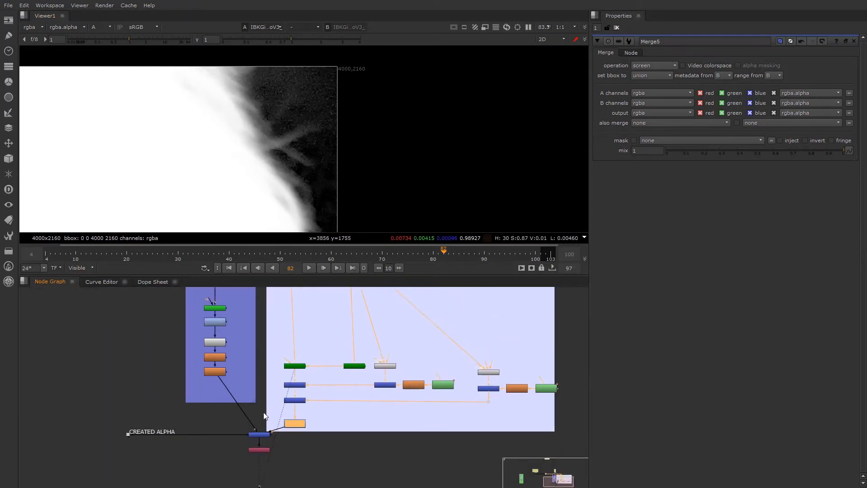
pyautogui.moveTo(264, 413); pyautogui.dragTo(148, 399, button='middle')
pyautogui.moveTo(438, 417); pyautogui.dragTo(498, 419)
pyautogui.scroll(4, 176, 396)
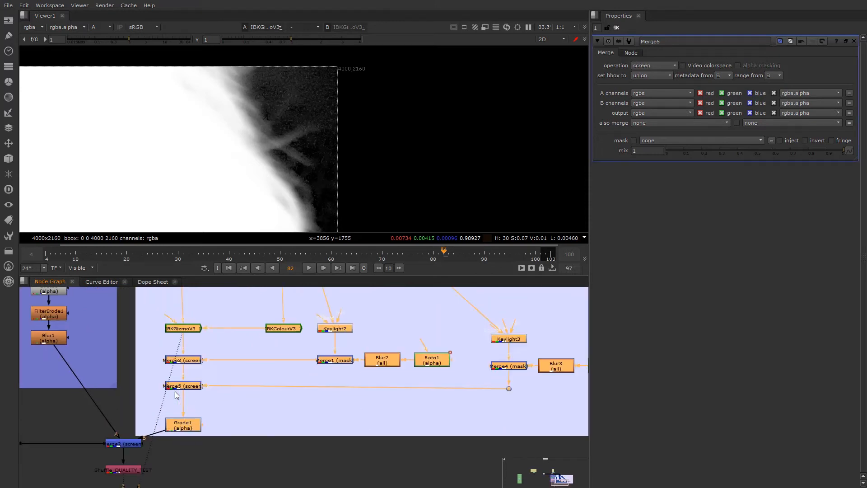
pyautogui.scroll(-3, 288, 410)
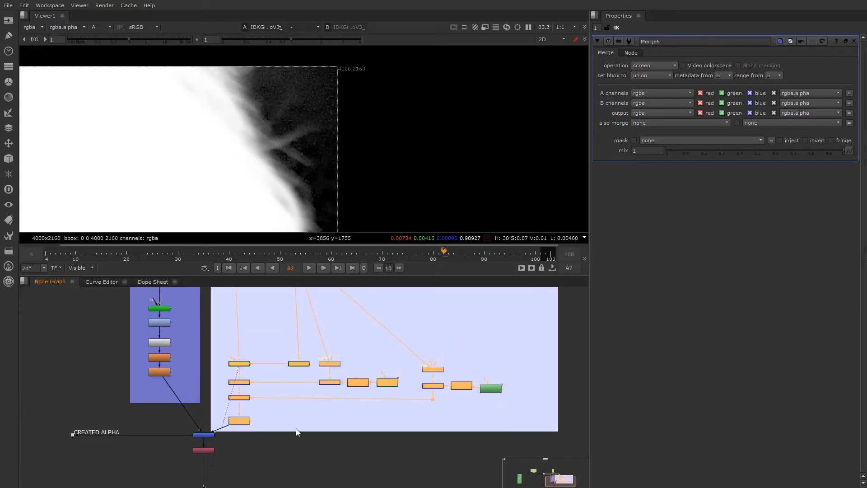
pyautogui.click(286, 430)
# Step: Duplicate Keylight3 and place the copy to the right of Roto2 inside the FRINGE MATTE backdrop
pyautogui.scroll(3, 286, 429)
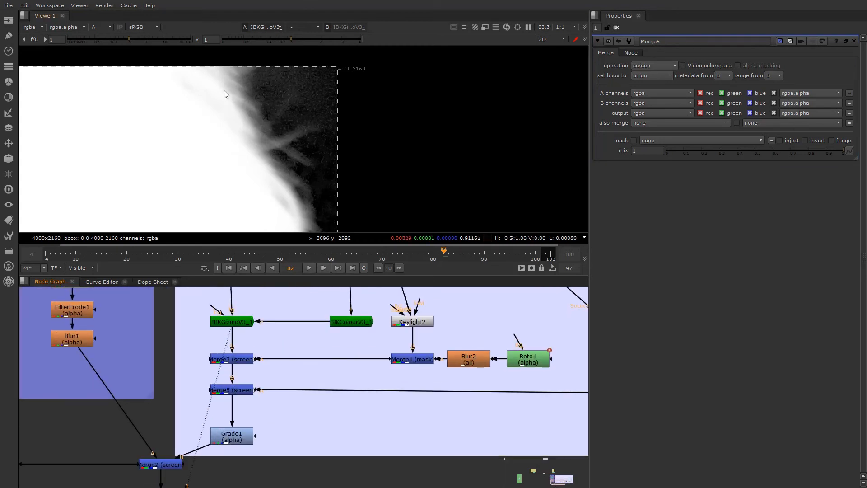
pyautogui.scroll(-2, 434, 409)
pyautogui.moveTo(453, 409); pyautogui.dragTo(288, 418, button='middle')
pyautogui.scroll(3, 453, 376)
pyautogui.moveTo(438, 377); pyautogui.dragTo(328, 370, button='middle')
pyautogui.scroll(-1, 328, 370)
pyautogui.click(286, 355)
pyautogui.hotkey('ctrl', 'c')
pyautogui.hotkey('ctrl', 'v')
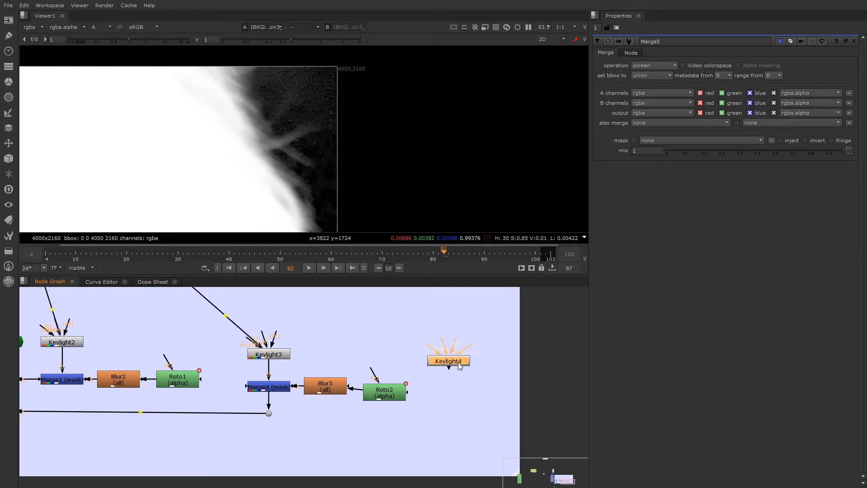
# Step: Connect Keylight4's source input to the plate Dot above the FRINGE MATTE backdrop
pyautogui.moveTo(429, 361); pyautogui.dragTo(478, 421, button='middle')
pyautogui.scroll(3, 432, 401)
pyautogui.scroll(-1, 479, 422)
pyautogui.moveTo(565, 398); pyautogui.dragTo(48, 303)
pyautogui.scroll(-4, 266, 412)
pyautogui.moveTo(390, 445); pyautogui.dragTo(212, 345, button='middle')
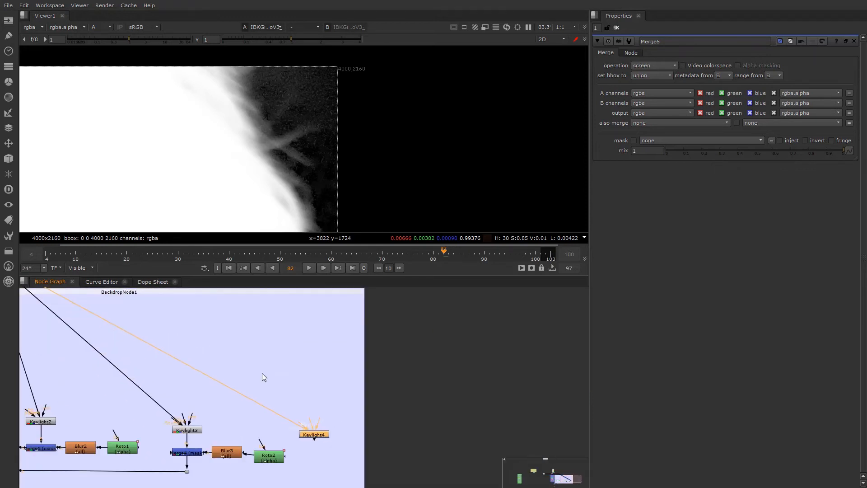
# Step: Re-sample Keylight4's screen colour from the green beside the upper-right hair edge and view the resulting alpha
pyautogui.scroll(2, 319, 429)
pyautogui.press('1')
pyautogui.doubleClick(329, 435)
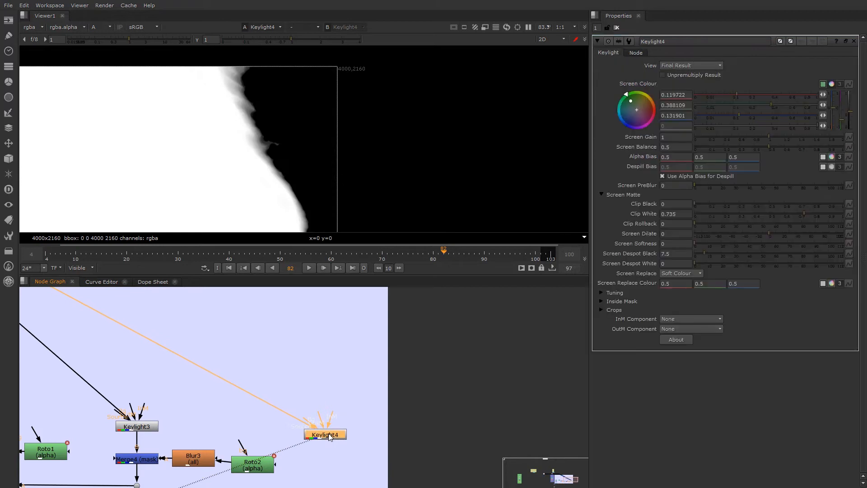
pyautogui.press('a')
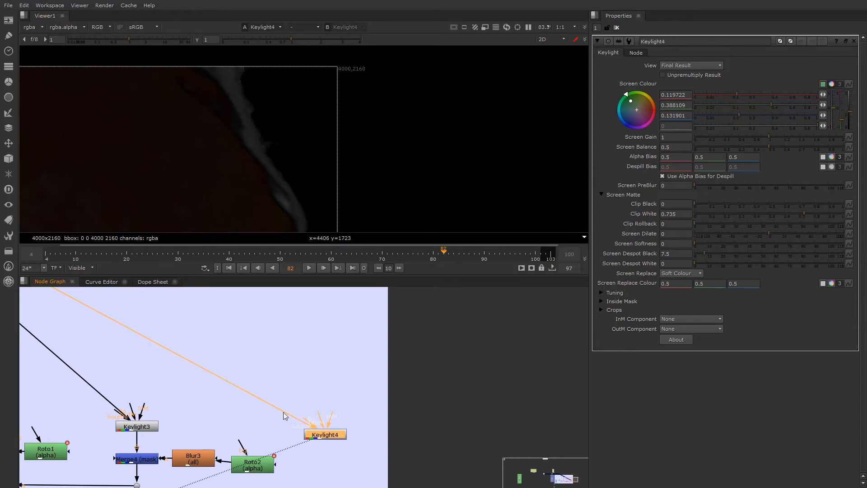
pyautogui.press('d')
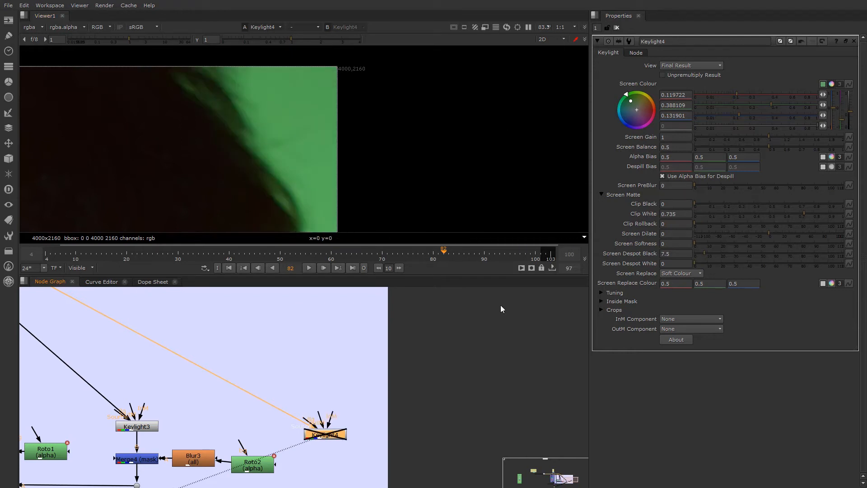
pyautogui.click(824, 85)
pyautogui.keyDown('ctrl'); pyautogui.click(249, 70); pyautogui.keyUp('ctrl')
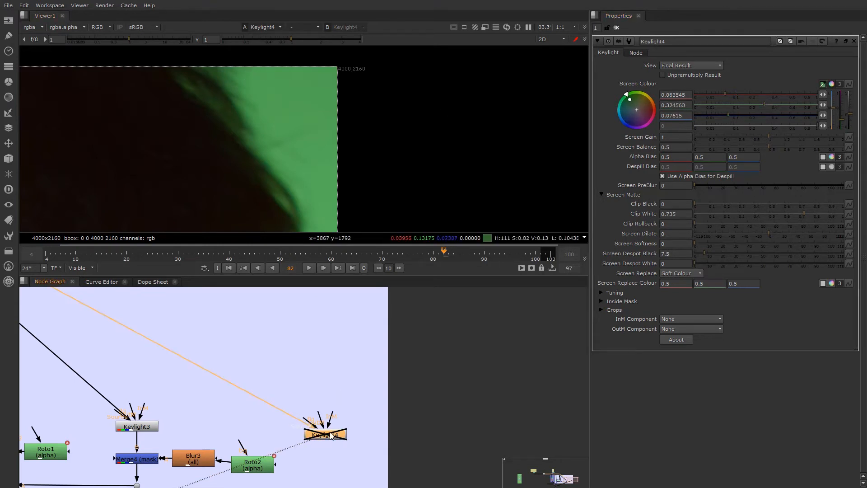
pyautogui.press('d')
pyautogui.press('a')
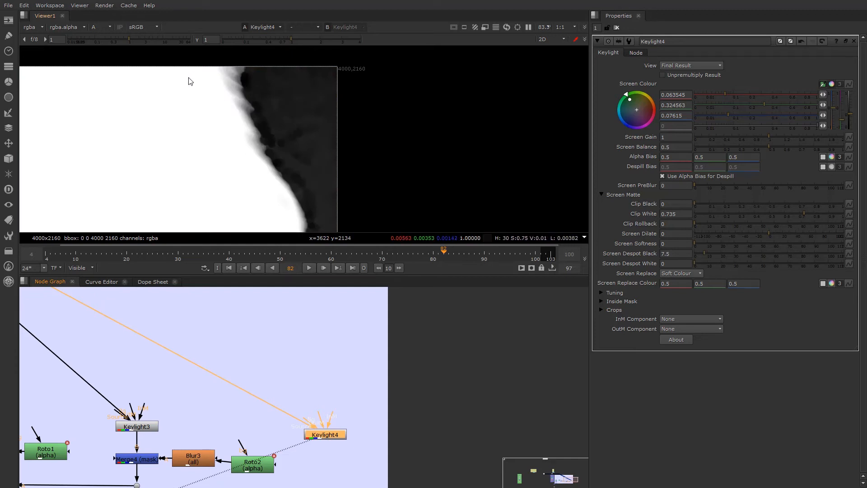
# Step: Compare Keylight4's alpha with the original plate from Dot1 in the upper-right hair area
pyautogui.moveTo(316, 437); pyautogui.dragTo(315, 434)
pyautogui.press('d')
pyautogui.press('d')
pyautogui.click(316, 433)
pyautogui.click(316, 435)
pyautogui.scroll(-5, 186, 354)
pyautogui.scroll(3, 74, 321)
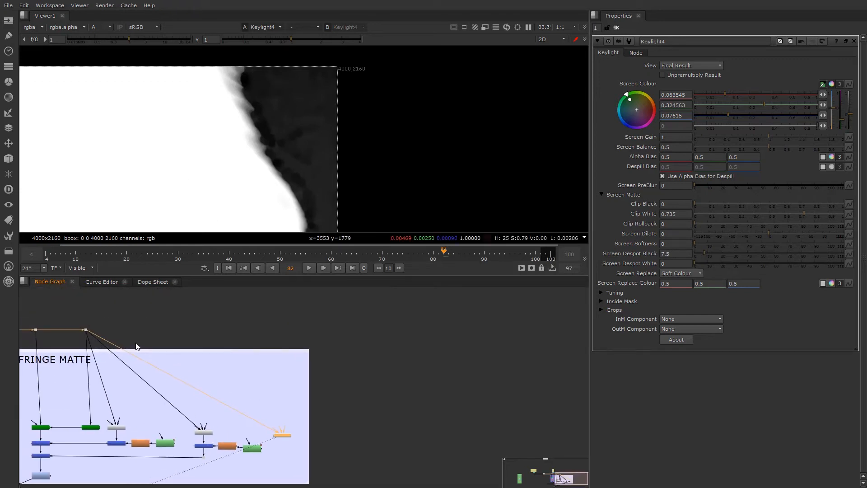
pyautogui.click(75, 326)
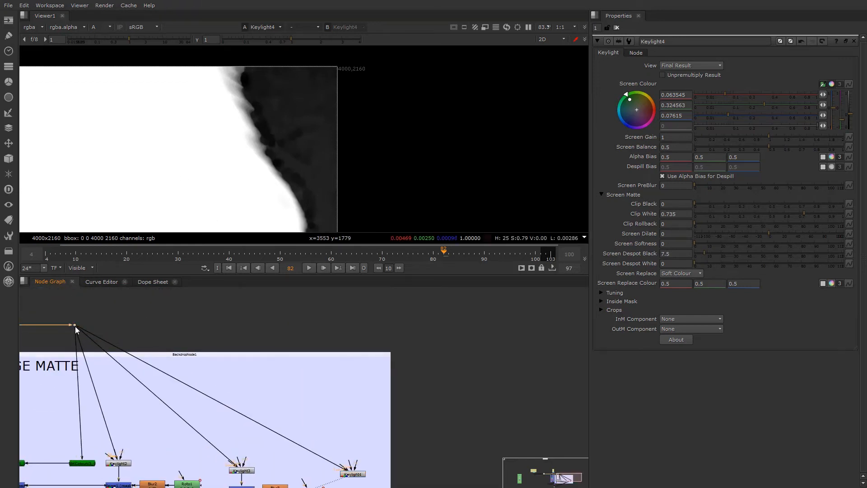
pyautogui.press('1')
pyautogui.press('a')
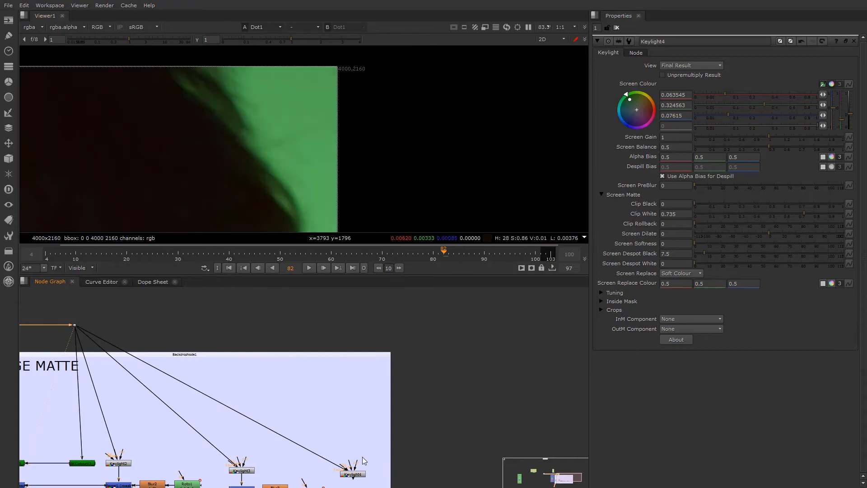
pyautogui.click(353, 475)
pyautogui.press('1')
pyautogui.press('a')
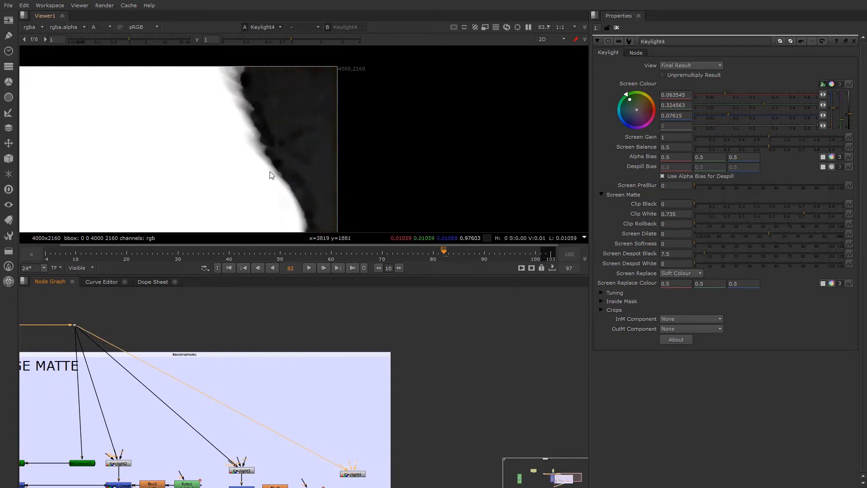
pyautogui.scroll(3, 333, 470)
pyautogui.click(366, 476)
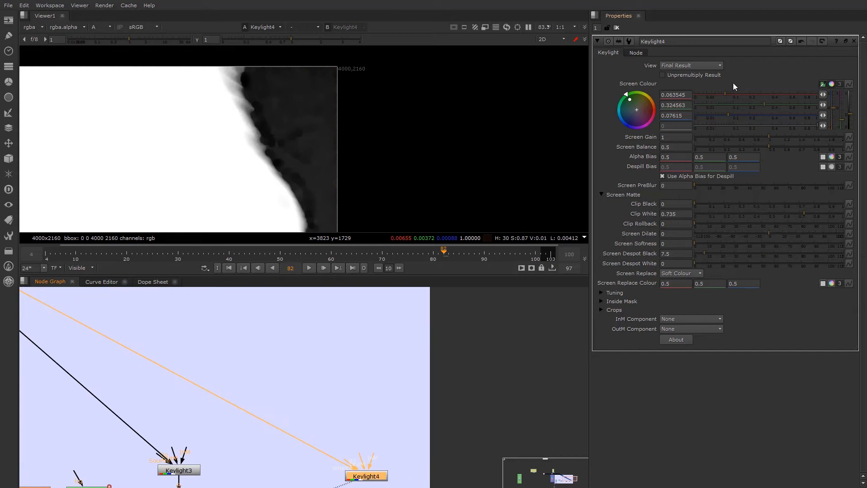
# Step: Try adjusting the red, green, blue, value and temperature of Keylight4's screen colour, undoing the changes
pyautogui.click(832, 85)
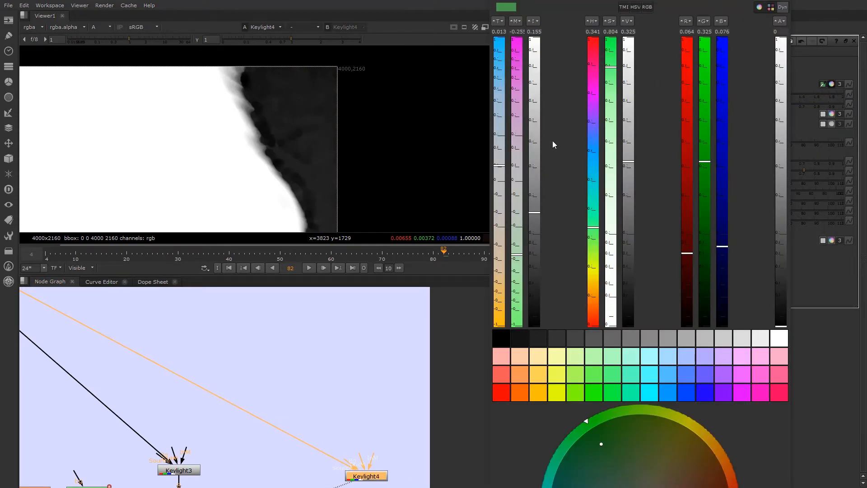
pyautogui.moveTo(707, 165)
pyautogui.mouseDown()
pyautogui.moveTo(707, 152)
pyautogui.moveTo(707, 174)
pyautogui.moveTo(708, 161)
pyautogui.mouseUp()
pyautogui.moveTo(689, 254); pyautogui.dragTo(725, 250)
pyautogui.hotkey('ctrl', 'z')
pyautogui.hotkey('ctrl', 'z')
pyautogui.hotkey('ctrl', 'z')
pyautogui.moveTo(630, 164); pyautogui.dragTo(631, 191)
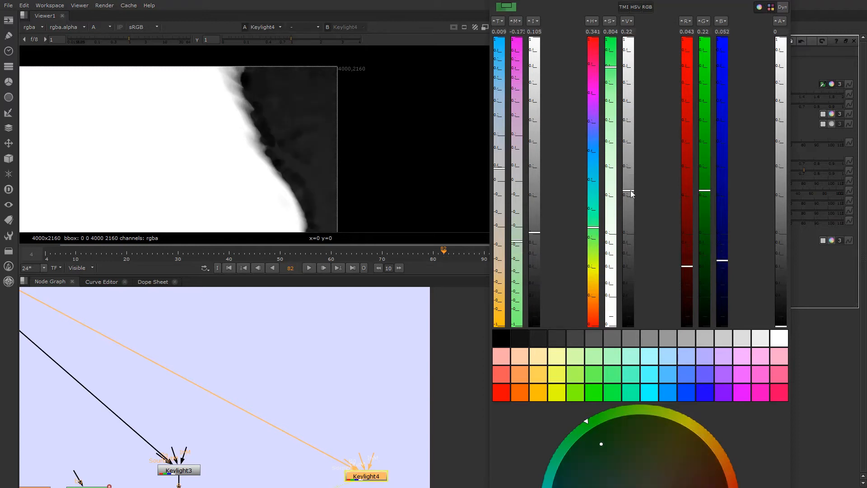
pyautogui.hotkey('ctrl', 'z')
pyautogui.moveTo(499, 167)
pyautogui.mouseDown()
pyautogui.moveTo(500, 195)
pyautogui.moveTo(502, 158)
pyautogui.mouseUp()
pyautogui.hotkey('ctrl', 'z')
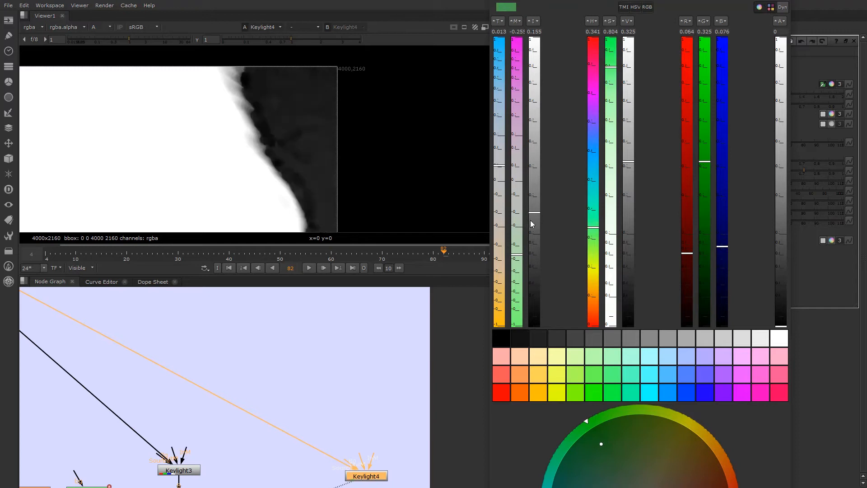
# Step: Try lowering the value of Keylight4's screen colour to 0.03, undo it and close the colour picker
pyautogui.moveTo(631, 164); pyautogui.dragTo(633, 279)
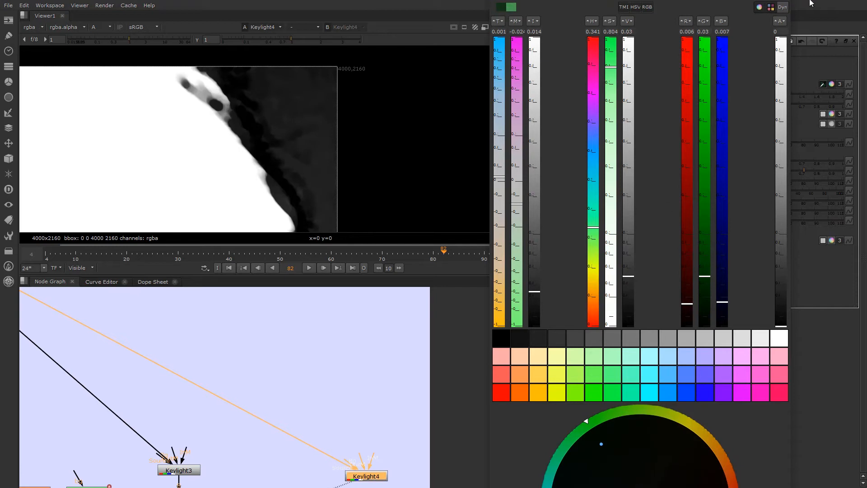
pyautogui.hotkey('ctrl', 'z')
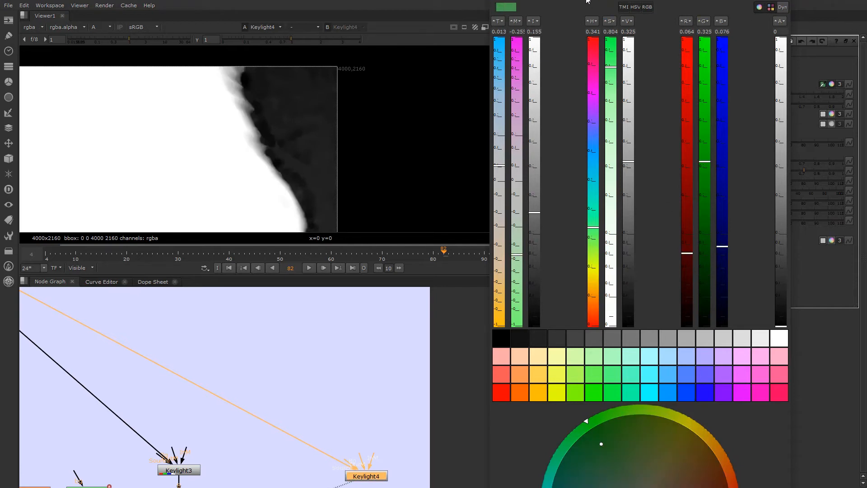
pyautogui.moveTo(587, 1); pyautogui.dragTo(566, 61)
pyautogui.click(766, 55)
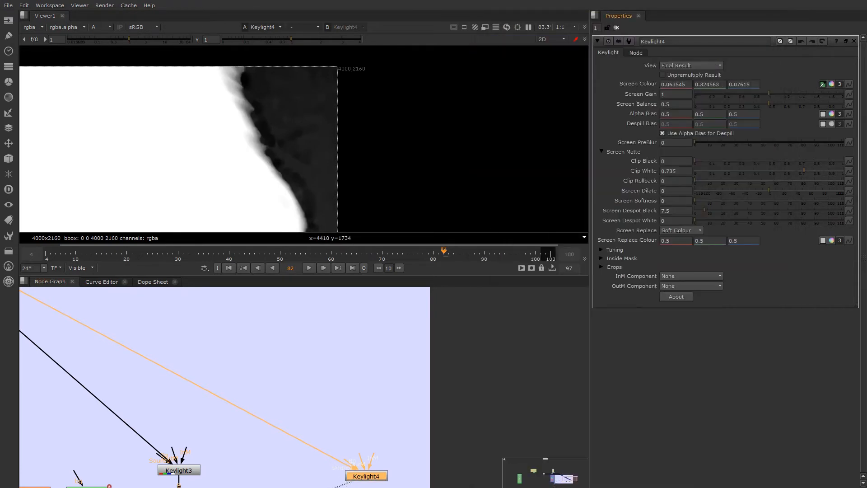
# Step: Sample Keylight4's screen colour from the darker green among the upper-right hair strands while viewing the plate from Dot1
pyautogui.press('d')
pyautogui.scroll(-4, 284, 412)
pyautogui.click(88, 317)
pyautogui.press('1')
pyautogui.press('a')
pyautogui.scroll(1, 177, 86)
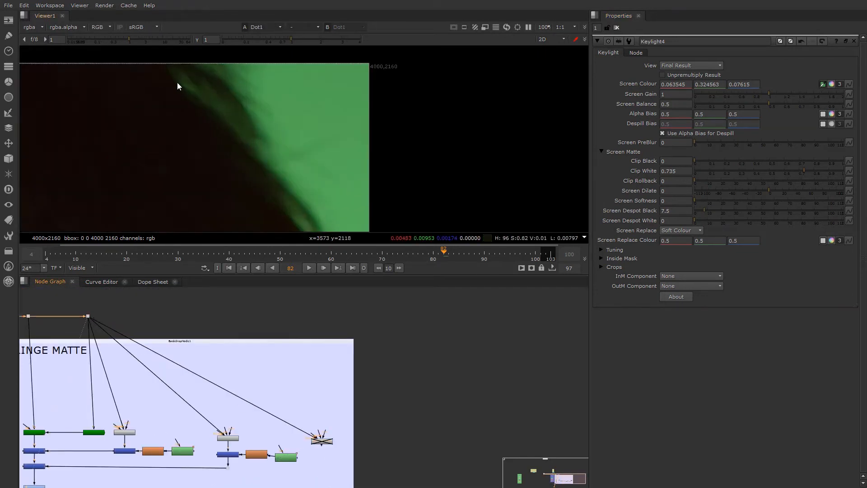
pyautogui.scroll(3, 177, 86)
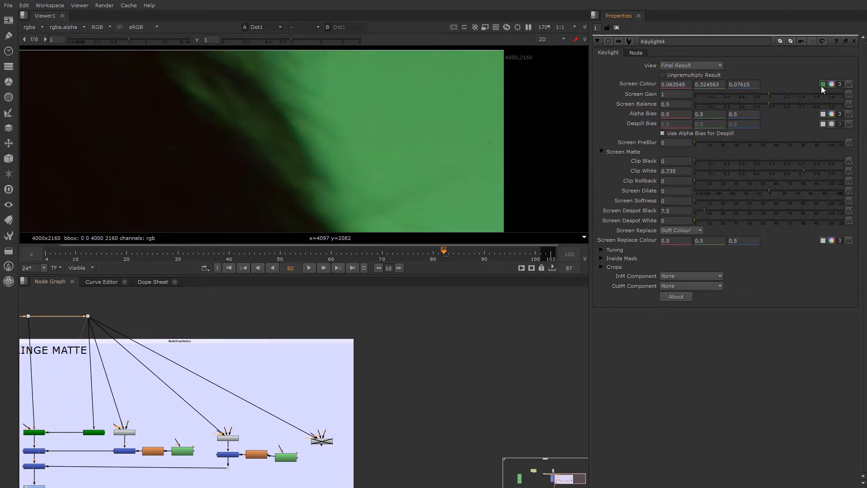
pyautogui.scroll(3, 211, 93)
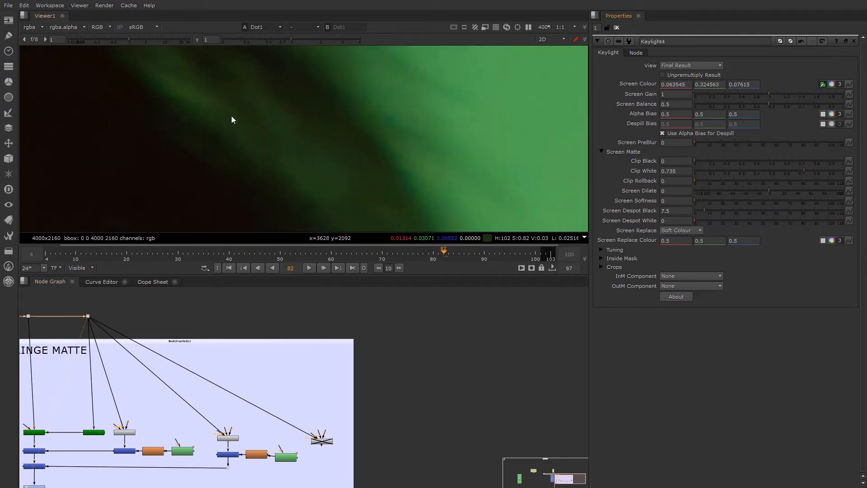
pyautogui.scroll(2, 359, 120)
pyautogui.keyDown('ctrl'); pyautogui.click(375, 105); pyautogui.keyUp('ctrl')
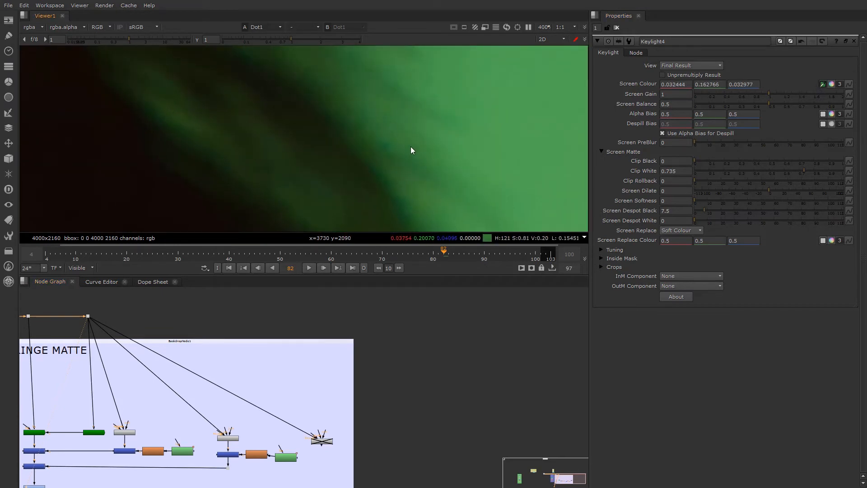
pyautogui.keyDown('ctrl'); pyautogui.keyDown('shift'); pyautogui.moveTo(319, 87); pyautogui.dragTo(327, 94); pyautogui.keyUp('shift'); pyautogui.keyUp('ctrl')
pyautogui.keyDown('ctrl'); pyautogui.click(358, 92); pyautogui.keyUp('ctrl')
# Step: View Keylight4's alpha to check the re-sampled key along the upper-right hair edge
pyautogui.scroll(-3, 364, 416)
pyautogui.scroll(4, 350, 437)
pyautogui.click(342, 426)
pyautogui.press('1')
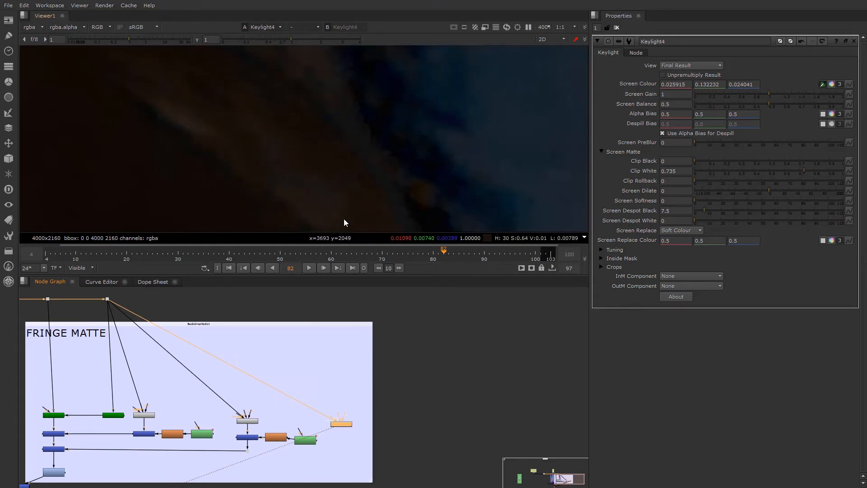
pyautogui.press('a')
pyautogui.scroll(-3, 298, 145)
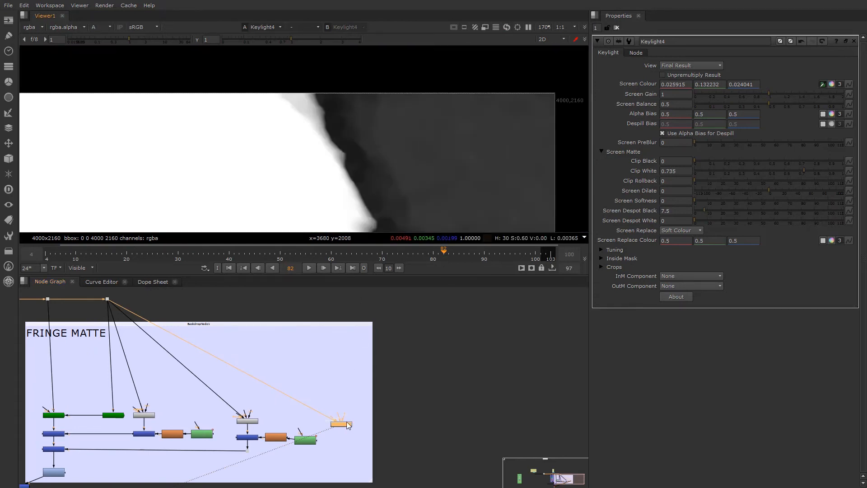
# Step: Delete Keylight4 from the FRINGE MATTE backdrop
pyautogui.scroll(3, 349, 425)
pyautogui.press('Delete')
# Step: View Grade1's alpha and inspect the combined fringe matte at the upper-right hair edge
pyautogui.scroll(-5, 274, 441)
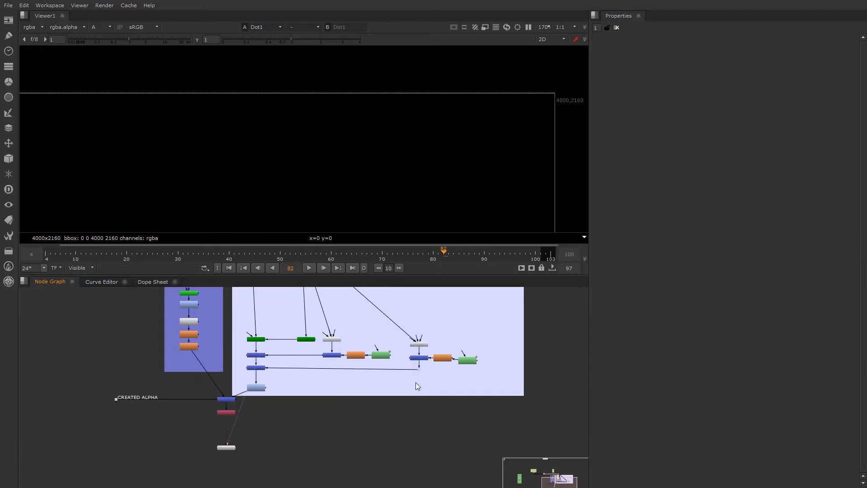
pyautogui.scroll(2, 259, 367)
pyautogui.scroll(-2, 266, 392)
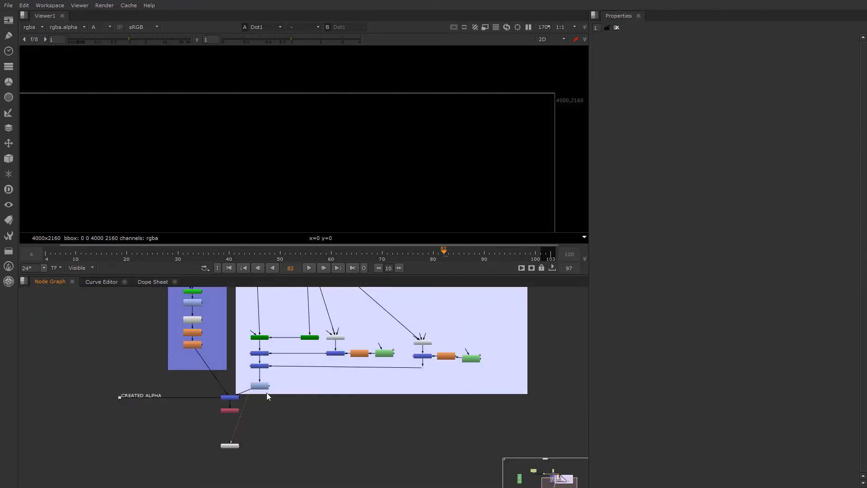
pyautogui.scroll(2, 267, 392)
pyautogui.click(258, 386)
pyautogui.press('1')
pyautogui.scroll(-8, 288, 189)
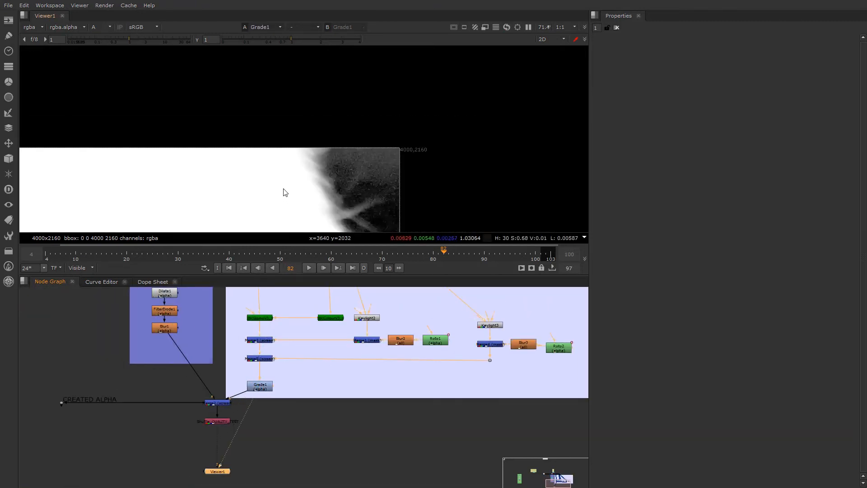
pyautogui.moveTo(277, 192); pyautogui.dragTo(384, 151, button='middle')
pyautogui.moveTo(581, 127); pyautogui.dragTo(477, 161, button='middle')
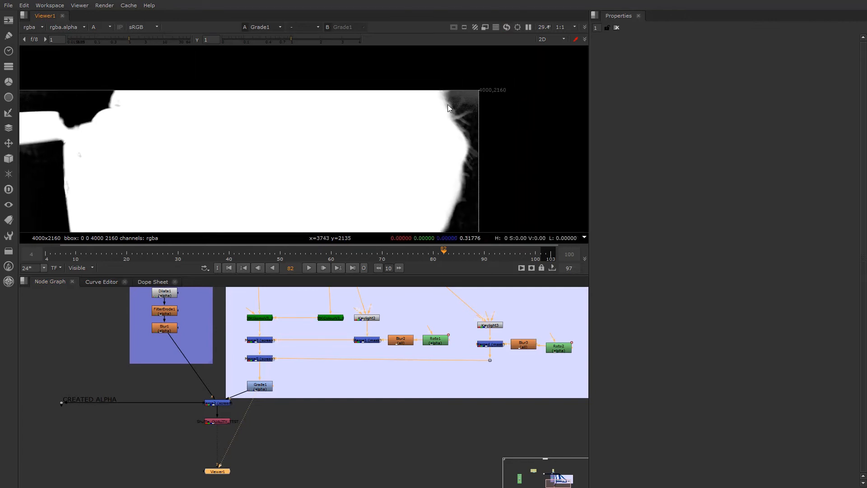
pyautogui.scroll(3, 462, 89)
pyautogui.scroll(1, 376, 356)
# Step: Insert a new Grade node between Merge5 and Grade1 in the FRINGE MATTE backdrop
pyautogui.moveTo(375, 357); pyautogui.dragTo(224, 428, button='middle')
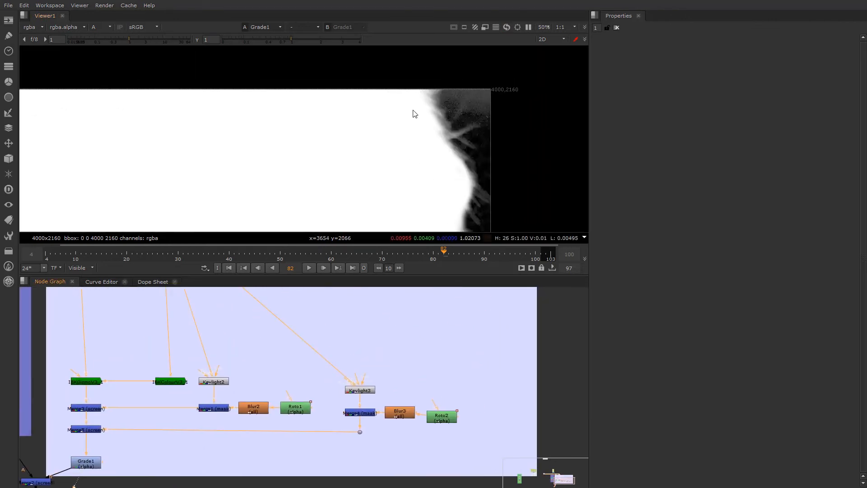
pyautogui.scroll(1, 110, 441)
pyautogui.scroll(1, 131, 432)
pyautogui.moveTo(132, 424); pyautogui.dragTo(134, 404)
pyautogui.click(170, 411)
pyautogui.press('g')
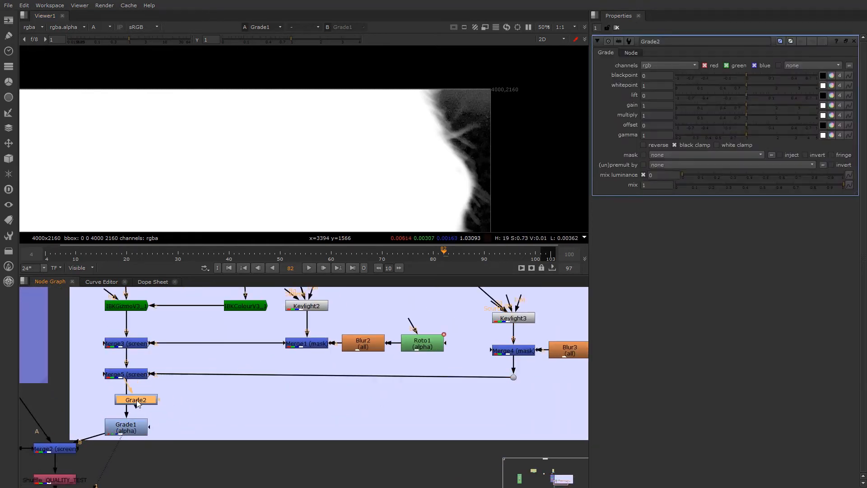
pyautogui.click(177, 399)
pyautogui.scroll(3, 178, 399)
pyautogui.press('r')
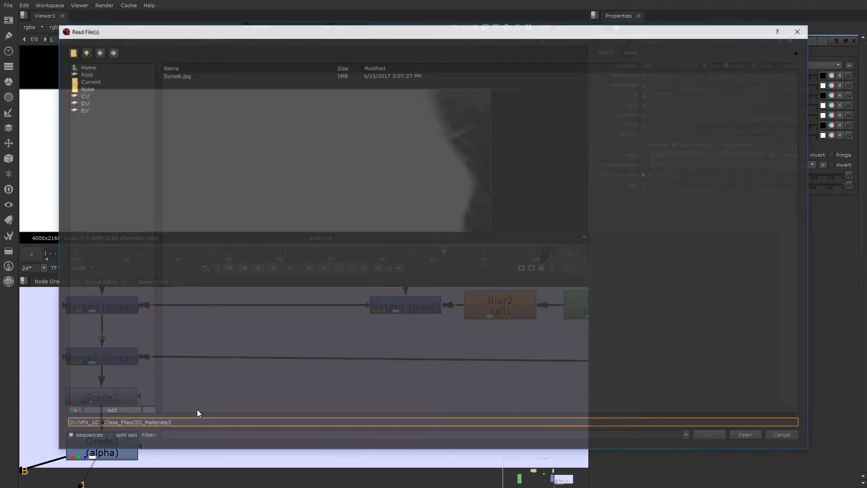
pyautogui.press('Escape')
# Step: Set Grade2's channels to alpha
pyautogui.click(137, 401)
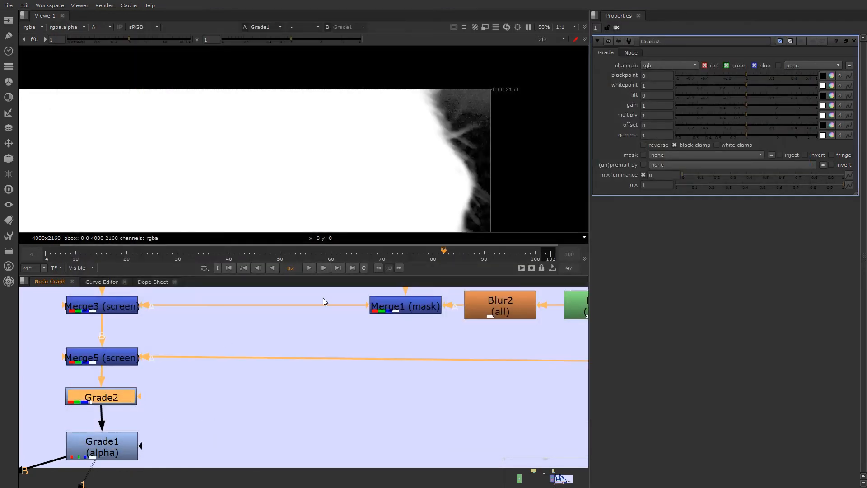
pyautogui.click(663, 67)
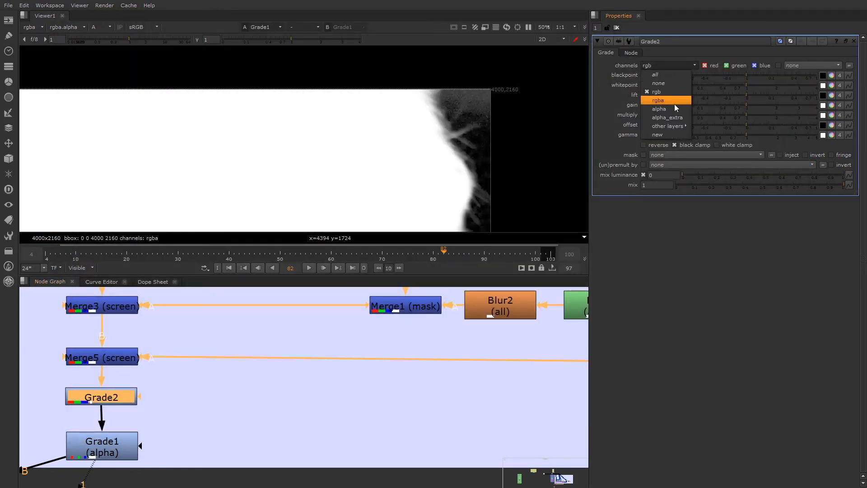
pyautogui.click(676, 108)
pyautogui.click(196, 423)
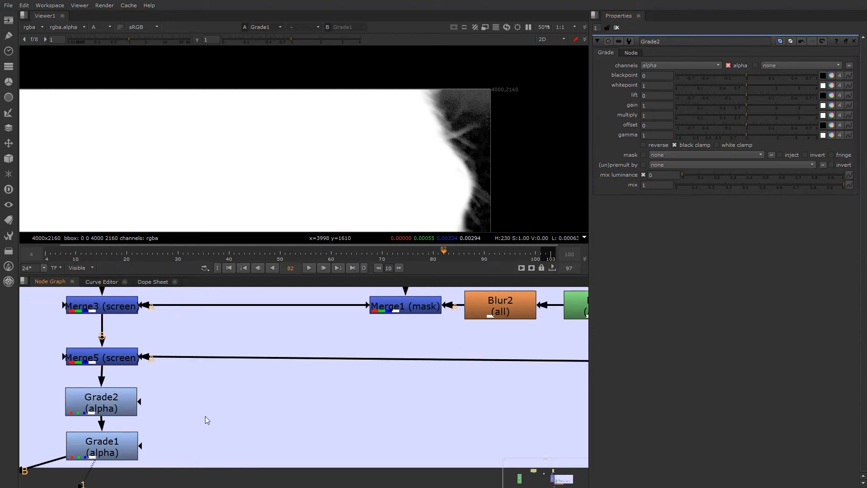
# Step: Add an unconnected Roto node and place it to the right of Grade2
pyautogui.press('r')
pyautogui.click(793, 442)
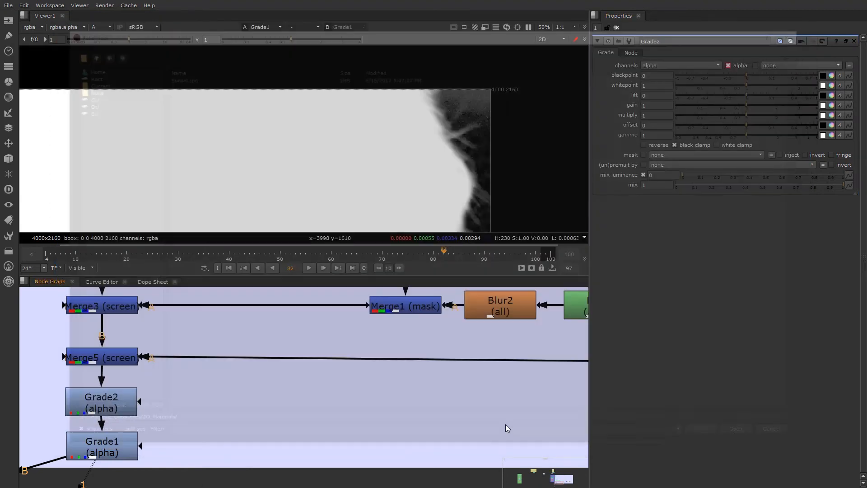
pyautogui.press('o')
pyautogui.moveTo(271, 397); pyautogui.dragTo(322, 402)
pyautogui.click(245, 409)
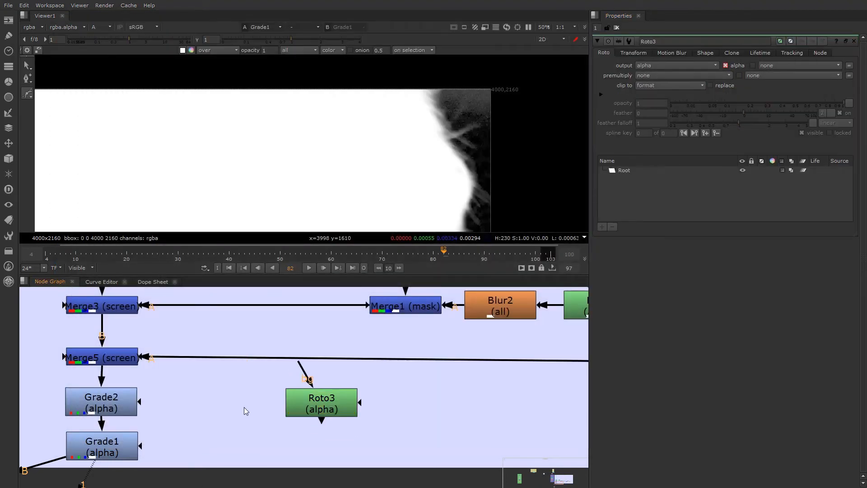
# Step: Add a Blur node after Roto3 beside Grade2 and connect it to Grade2's mask input
pyautogui.press('b')
pyautogui.moveTo(244, 417); pyautogui.dragTo(196, 407)
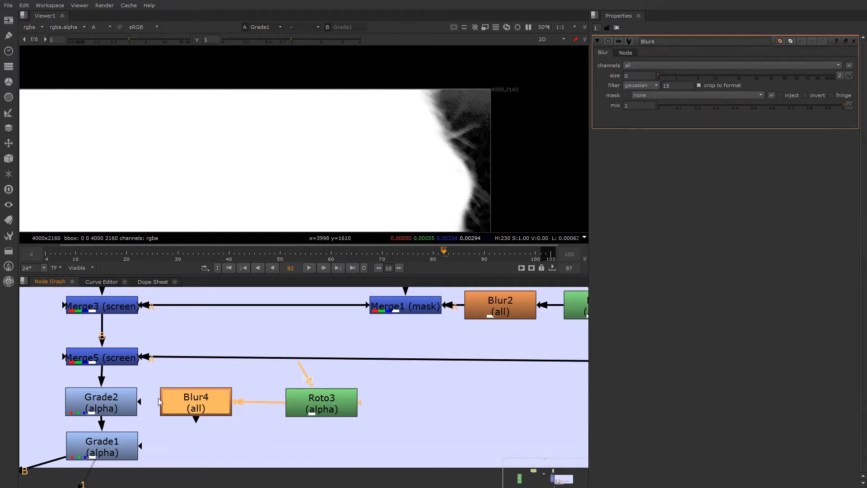
pyautogui.moveTo(140, 400); pyautogui.dragTo(190, 403)
# Step: Draw a closed Bezier in Roto3 around the hair edge at the frame's upper-right corner and set Blur4's size to 17
pyautogui.doubleClick(321, 403)
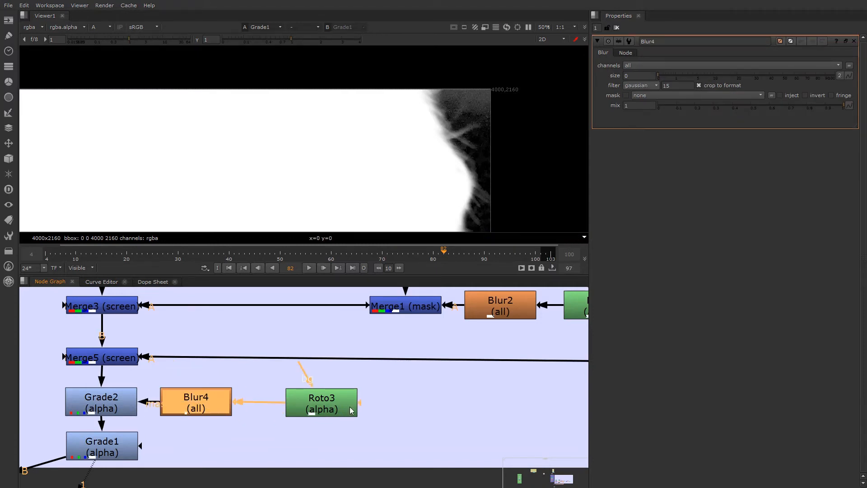
pyautogui.click(414, 66)
pyautogui.click(496, 78)
pyautogui.click(507, 146)
pyautogui.click(438, 174)
pyautogui.click(384, 122)
pyautogui.click(415, 66)
pyautogui.moveTo(495, 128); pyautogui.dragTo(533, 137)
pyautogui.moveTo(439, 175); pyautogui.dragTo(414, 174)
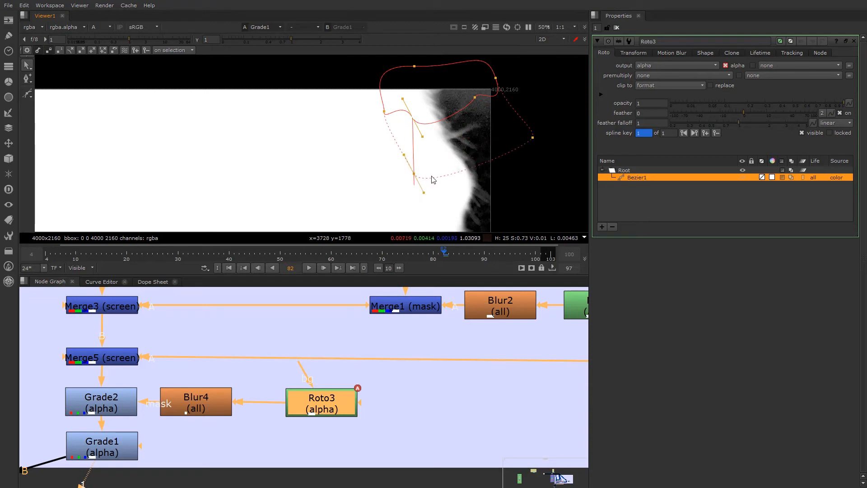
pyautogui.doubleClick(207, 406)
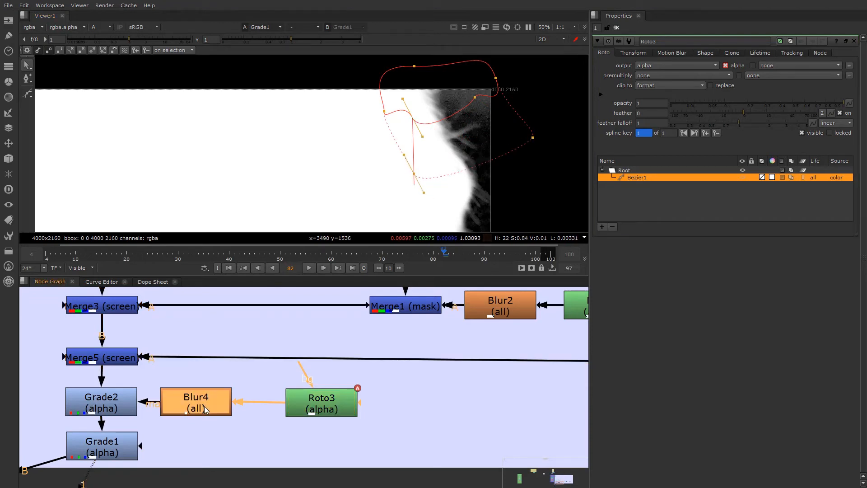
pyautogui.moveTo(664, 79); pyautogui.dragTo(690, 78)
# Step: View Grade2 and set its blackpoint to 0.022 and gamma to 0.79
pyautogui.doubleClick(127, 398)
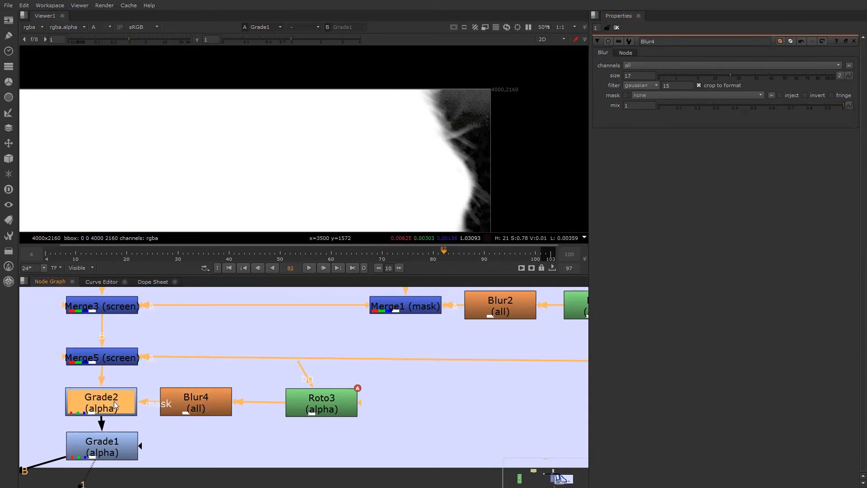
pyautogui.moveTo(745, 133)
pyautogui.mouseDown()
pyautogui.moveTo(728, 145)
pyautogui.moveTo(747, 144)
pyautogui.mouseUp()
pyautogui.moveTo(752, 86)
pyautogui.mouseDown()
pyautogui.moveTo(741, 86)
pyautogui.moveTo(758, 90)
pyautogui.moveTo(766, 78)
pyautogui.moveTo(751, 76)
pyautogui.moveTo(759, 79)
pyautogui.mouseUp()
pyautogui.hotkey('ctrl', 'z')
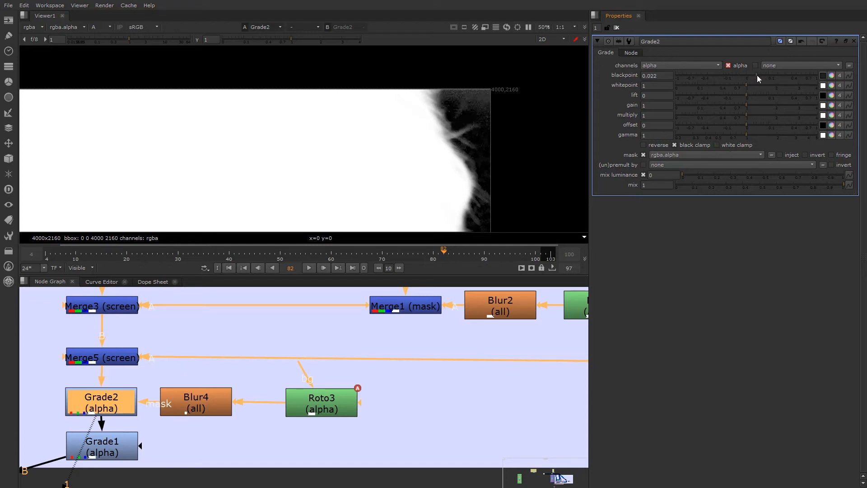
pyautogui.moveTo(744, 136); pyautogui.dragTo(736, 135)
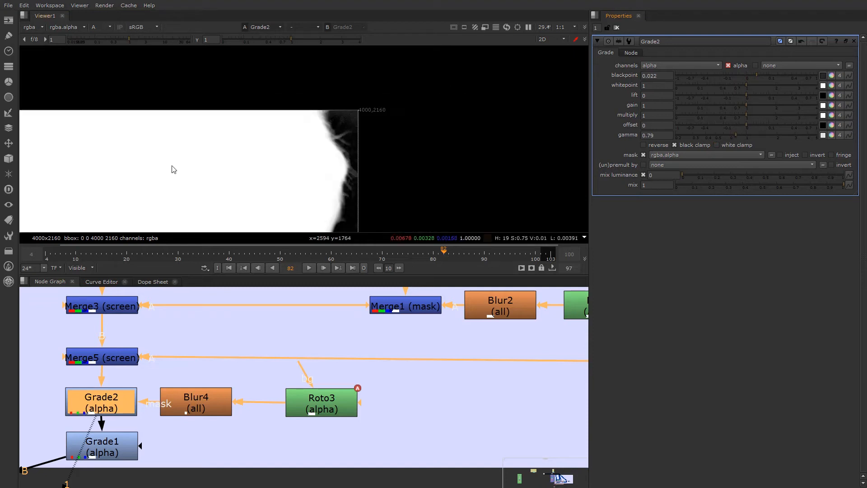
# Step: Inspect Grade2's full-frame alpha, then view the combined core and fringe matte at Shuffle_QUALITY_TEST
pyautogui.press('f')
pyautogui.scroll(-1, 354, 190)
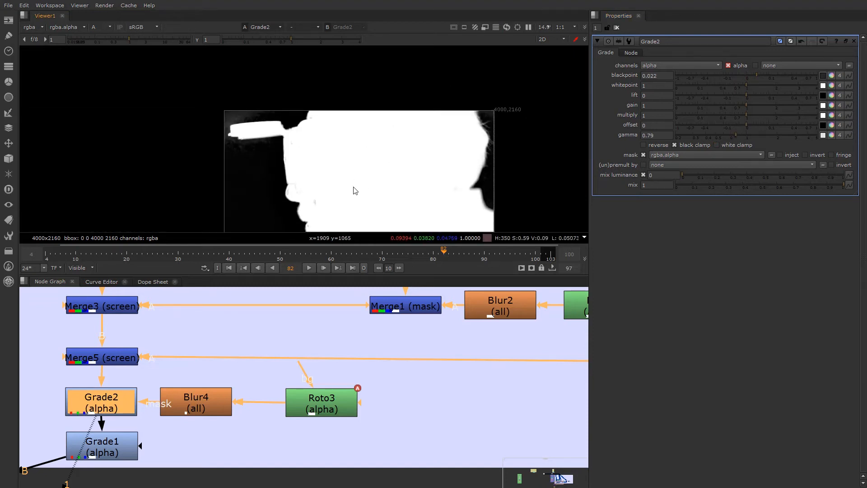
pyautogui.scroll(4, 348, 176)
pyautogui.scroll(-3, 356, 178)
pyautogui.scroll(-3, 348, 309)
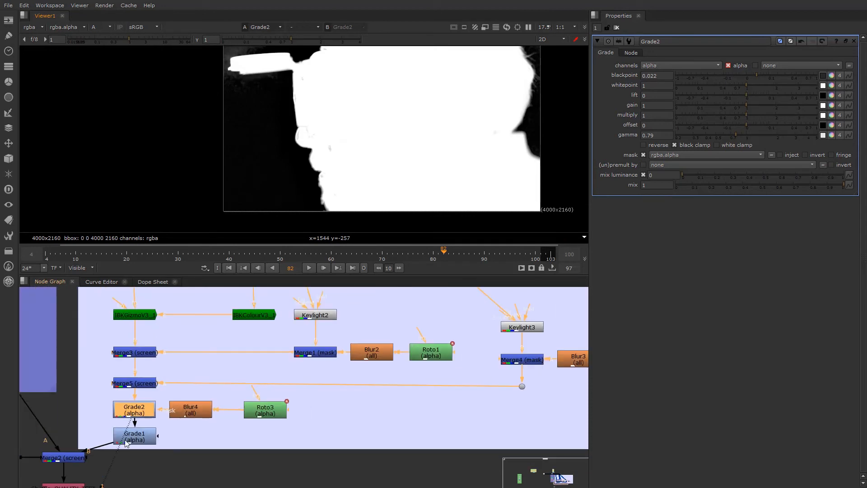
pyautogui.moveTo(86, 482); pyautogui.dragTo(244, 381, button='middle')
pyautogui.click(213, 377)
pyautogui.press('1')
pyautogui.scroll(-2, 373, 171)
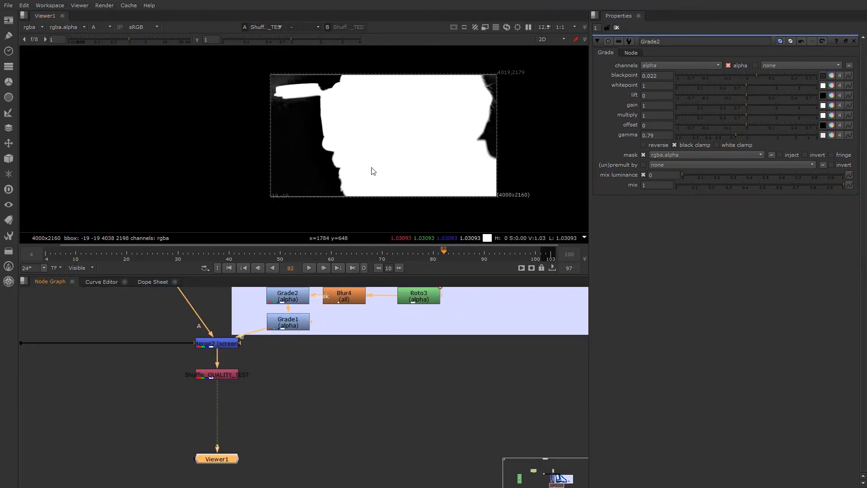
# Step: Compare the core matte from Blur1 with the fringe matte from Grade1 in the viewer
pyautogui.scroll(-5, 356, 451)
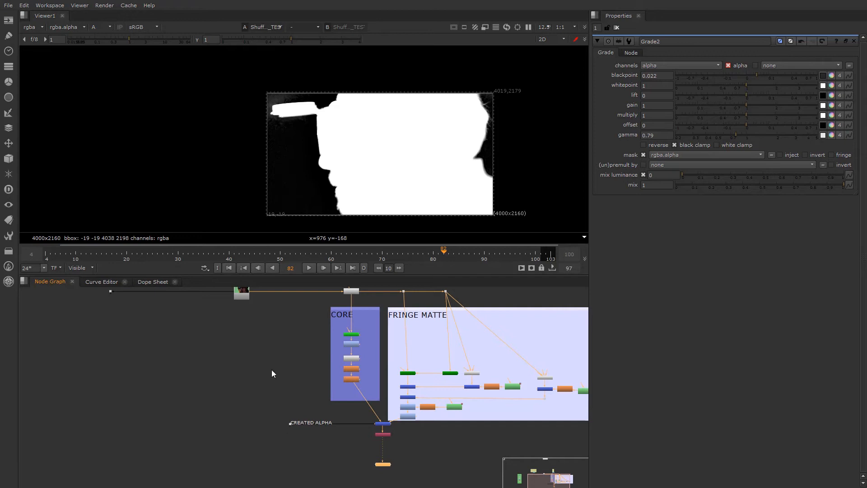
pyautogui.scroll(-3, 273, 380)
pyautogui.scroll(5, 237, 324)
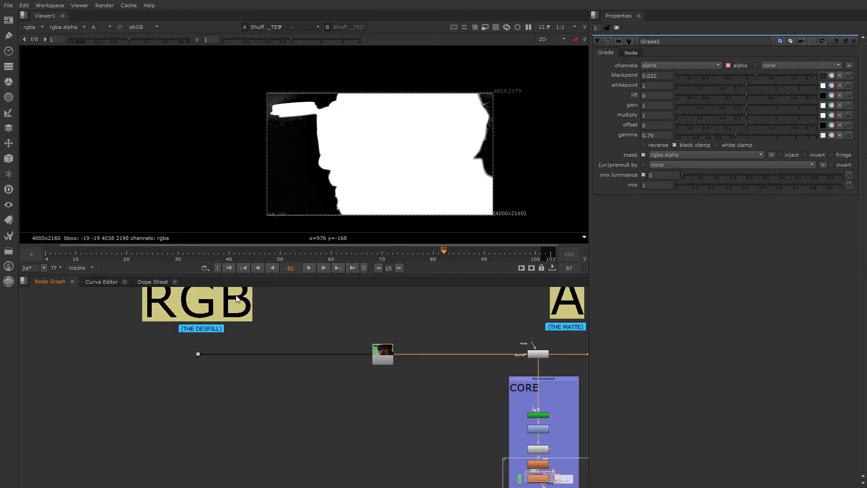
pyautogui.scroll(-3, 208, 354)
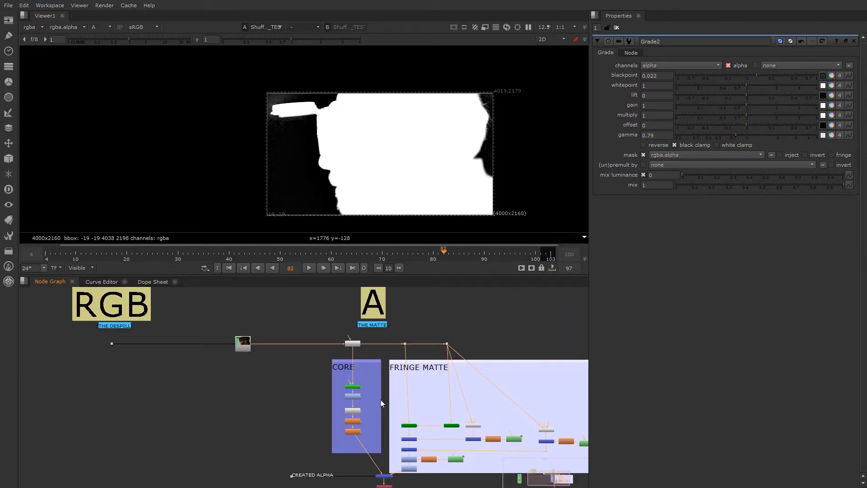
pyautogui.moveTo(380, 400); pyautogui.dragTo(341, 355, button='middle')
pyautogui.scroll(4, 316, 406)
pyautogui.press('1')
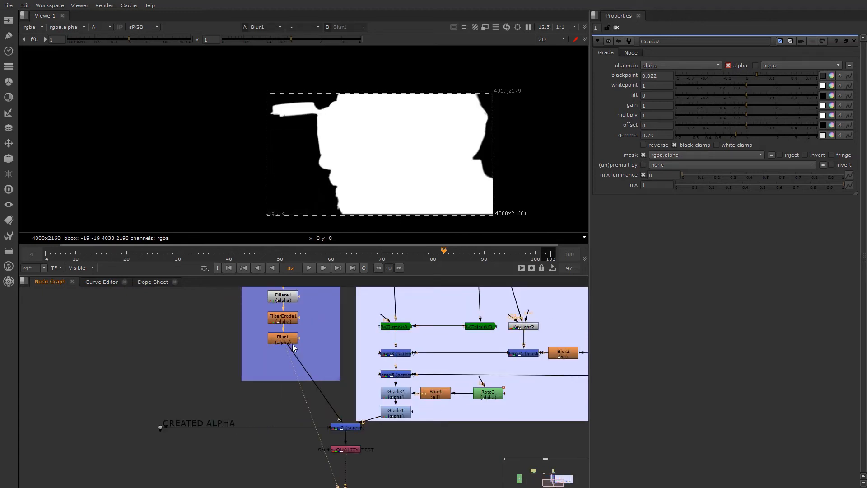
pyautogui.click(397, 414)
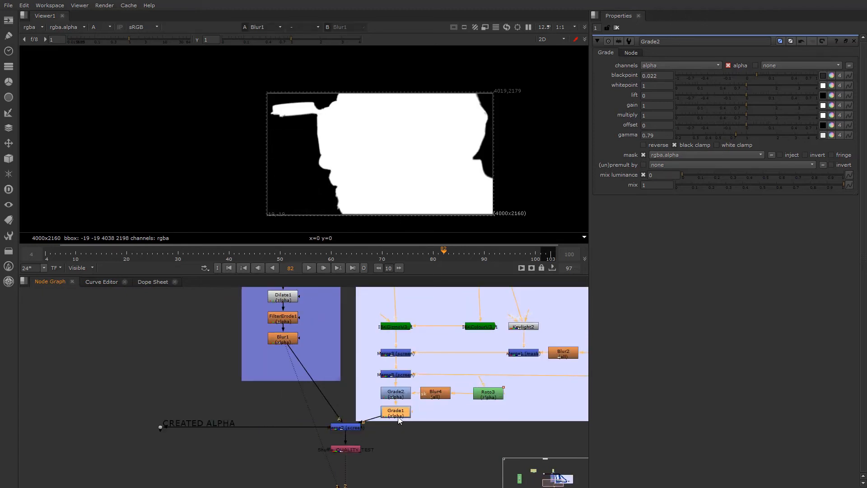
pyautogui.press('1')
pyautogui.press('1')
pyautogui.press('2')
pyautogui.press('1')
pyautogui.press('2')
pyautogui.press('1')
# Step: Locate the RGB despill branch in the node graph and view its starting dot, Dot3, in full colour
pyautogui.click(294, 401)
pyautogui.scroll(-3, 265, 369)
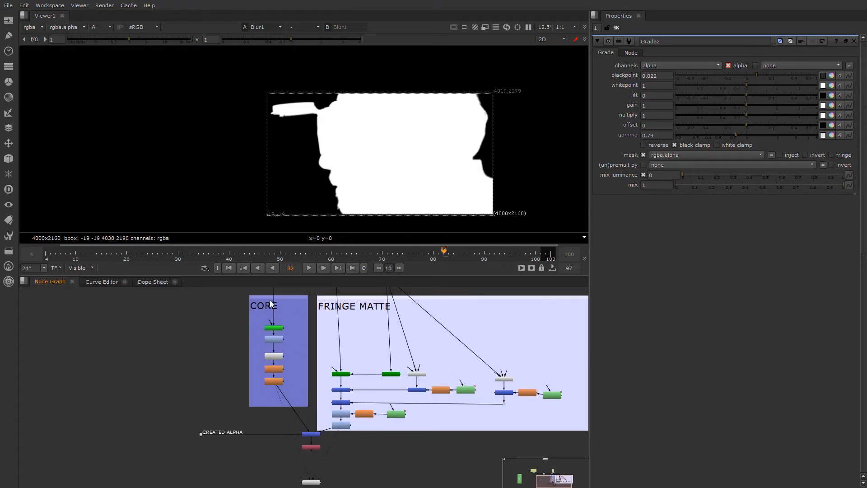
pyautogui.scroll(-4, 265, 334)
pyautogui.scroll(2, 264, 353)
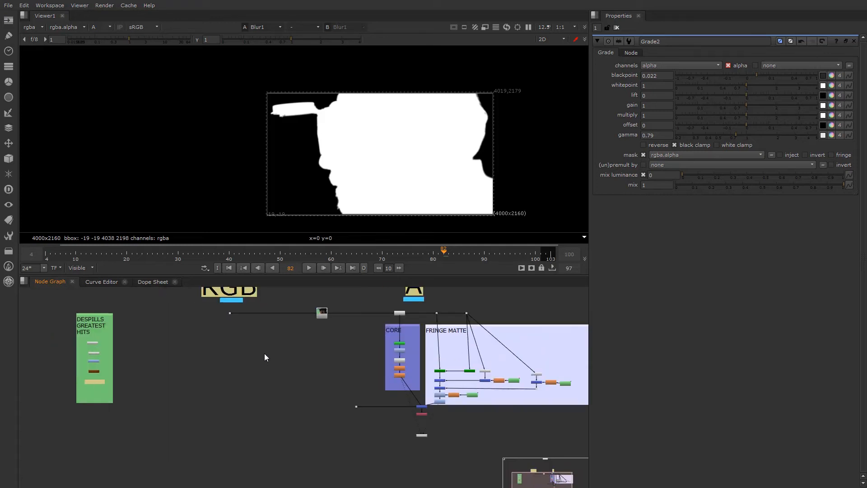
pyautogui.scroll(3, 336, 397)
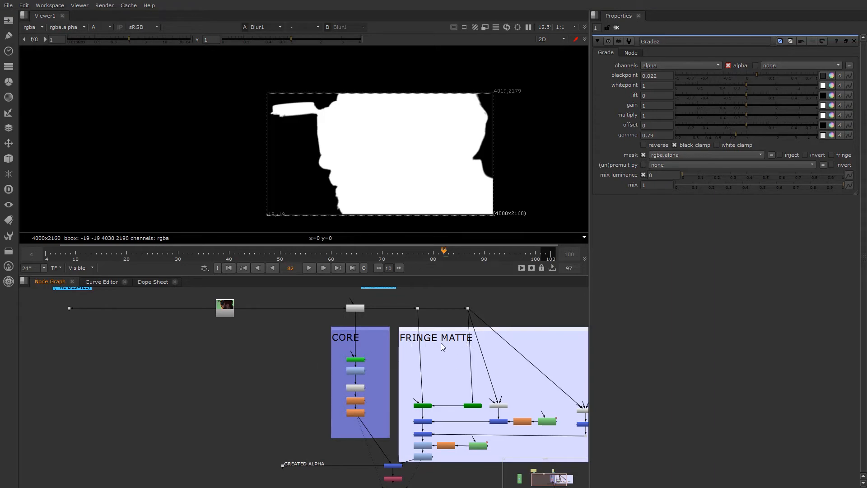
pyautogui.scroll(-2, 108, 397)
pyautogui.moveTo(108, 395); pyautogui.dragTo(292, 386, button='middle')
pyautogui.scroll(3, 257, 376)
pyautogui.moveTo(246, 364); pyautogui.dragTo(250, 407, button='middle')
pyautogui.scroll(-2, 241, 370)
pyautogui.scroll(2, 240, 370)
pyautogui.click(311, 343)
pyautogui.press('1')
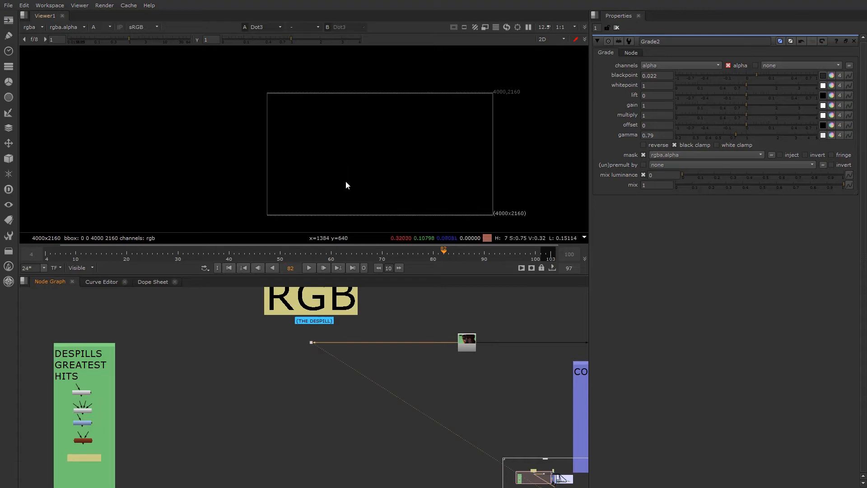
pyautogui.press('a')
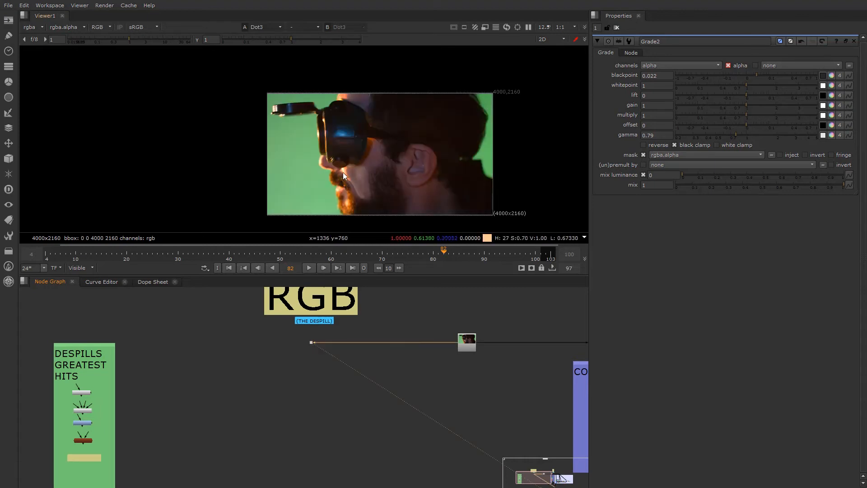
# Step: Examine the original plate full screen for green spill on the goggles, face, ear and collar
pyautogui.press('space')
pyautogui.moveTo(378, 310); pyautogui.dragTo(350, 248, button='middle')
pyautogui.scroll(5, 369, 275)
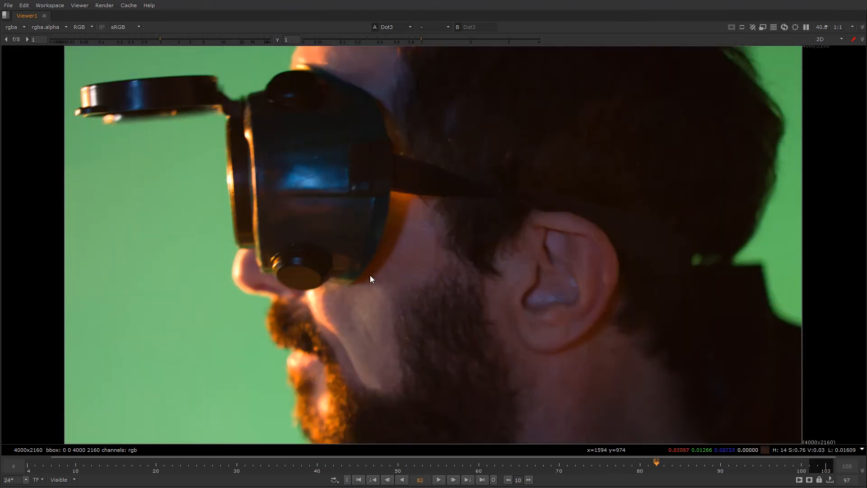
pyautogui.scroll(-1, 356, 250)
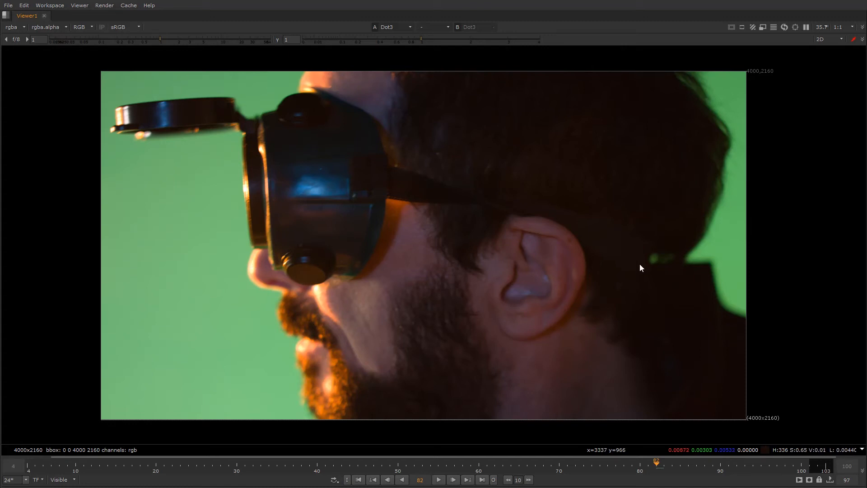
pyautogui.scroll(5, 151, 141)
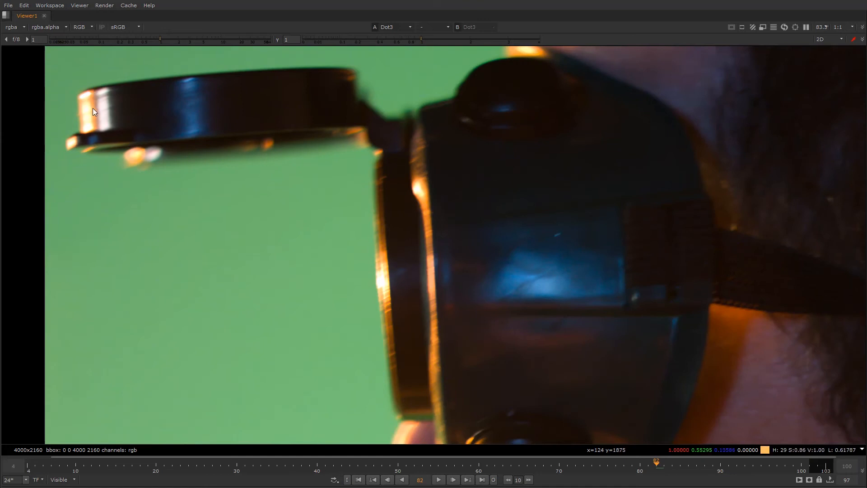
pyautogui.scroll(-2, 565, 250)
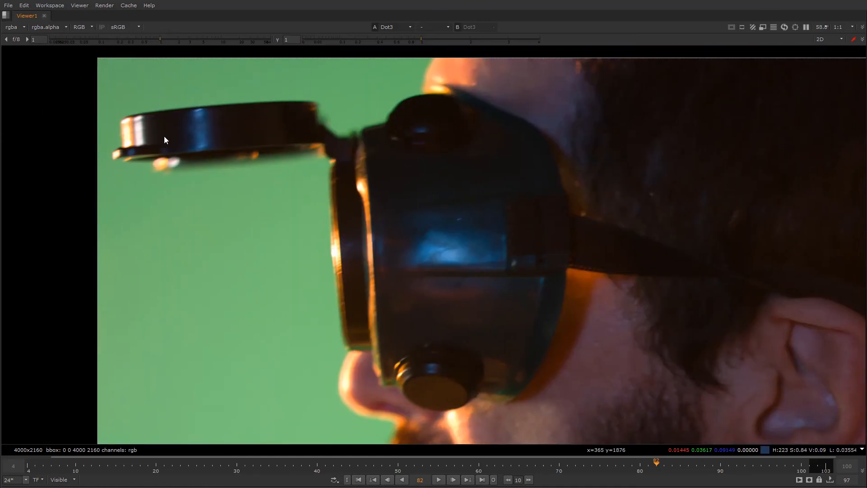
pyautogui.scroll(-3, 508, 280)
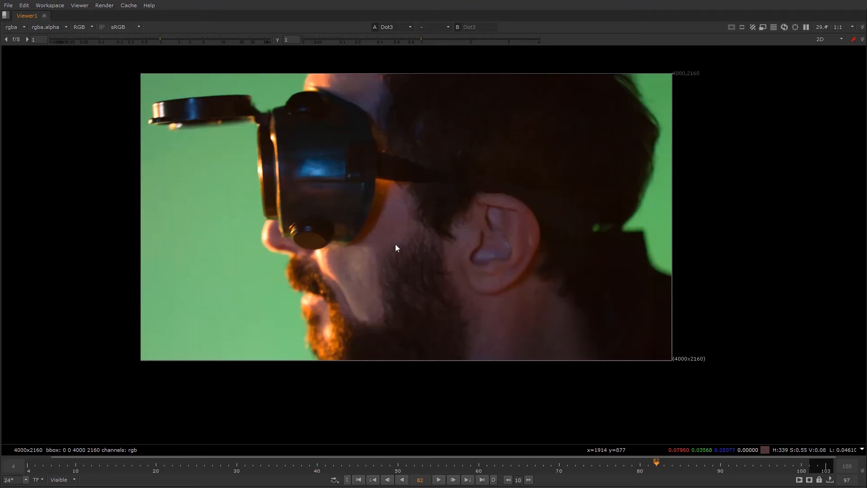
pyautogui.scroll(2, 474, 268)
pyautogui.scroll(-1, 457, 271)
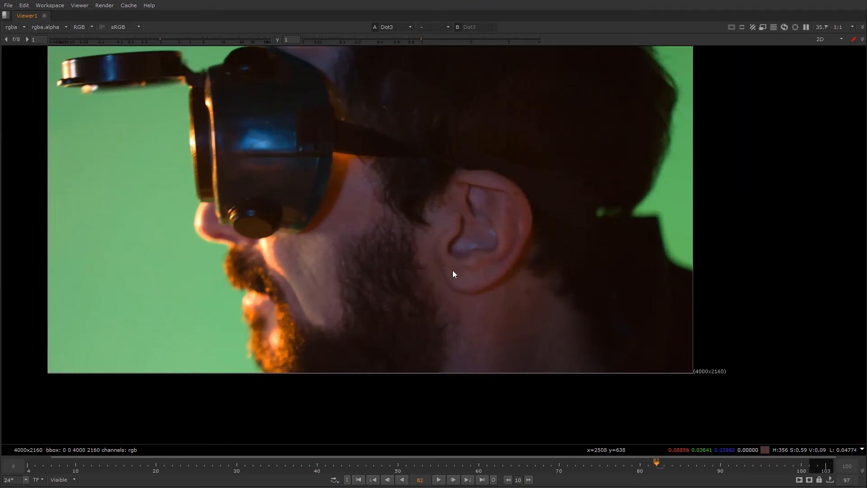
pyautogui.scroll(-1, 453, 272)
pyautogui.scroll(2, 593, 267)
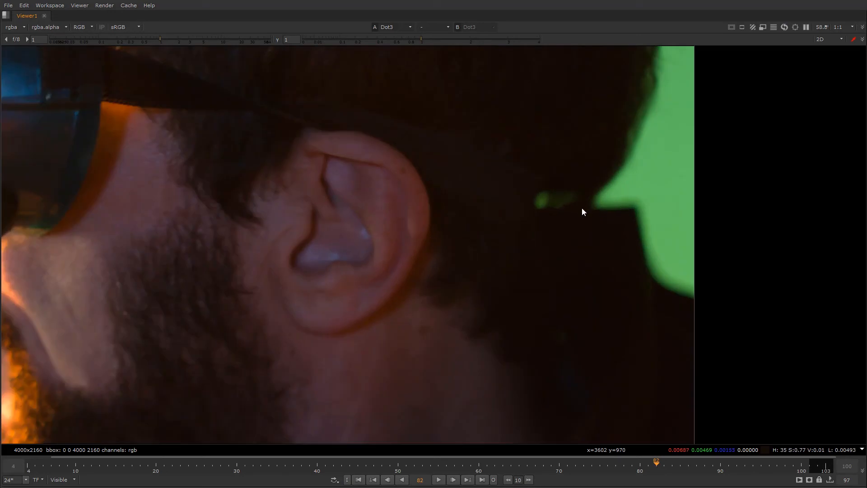
pyautogui.scroll(-2, 391, 240)
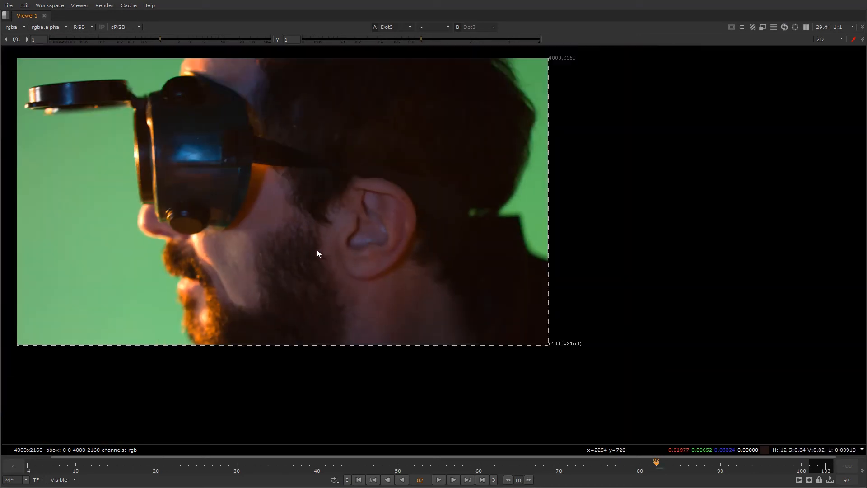
# Step: Move Expression6 out of the DESPILLS GREATEST HITS backdrop to below Dot3 and connect its input to that dot
pyautogui.press('space')
pyautogui.scroll(-2, 271, 352)
pyautogui.scroll(5, 191, 405)
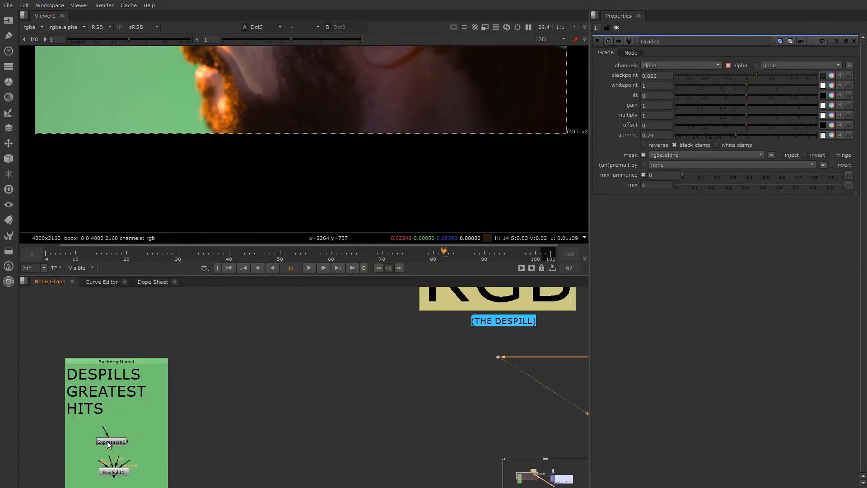
pyautogui.moveTo(116, 445); pyautogui.dragTo(491, 402)
pyautogui.moveTo(494, 380); pyautogui.dragTo(352, 416, button='middle')
pyautogui.scroll(2, 354, 418)
pyautogui.moveTo(350, 431); pyautogui.dragTo(360, 387)
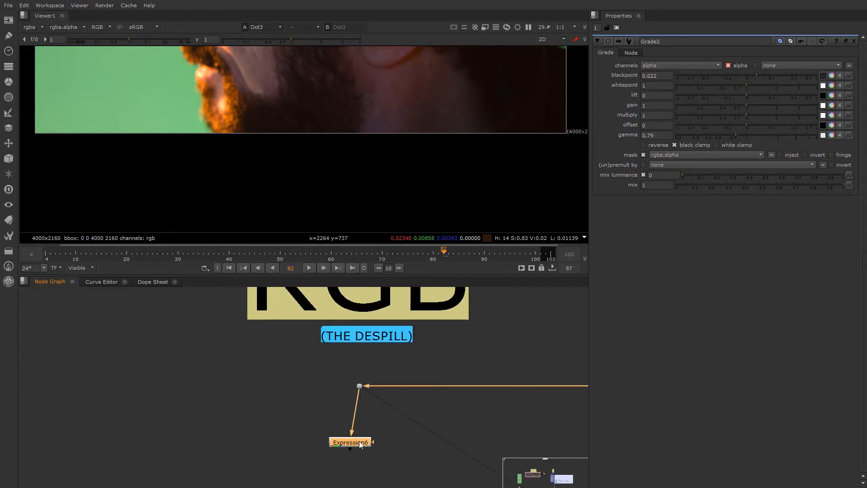
# Step: View Expression6 and inspect the despilled plate in the enlarged viewer
pyautogui.scroll(-4, 277, 121)
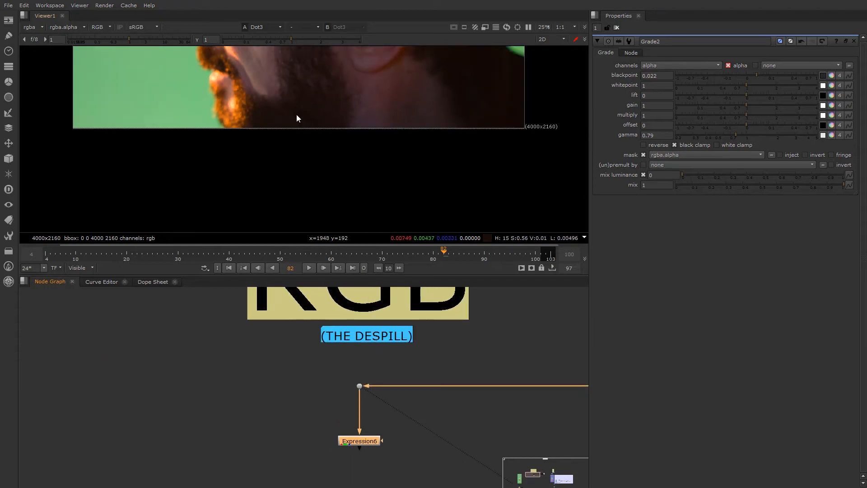
pyautogui.press('1')
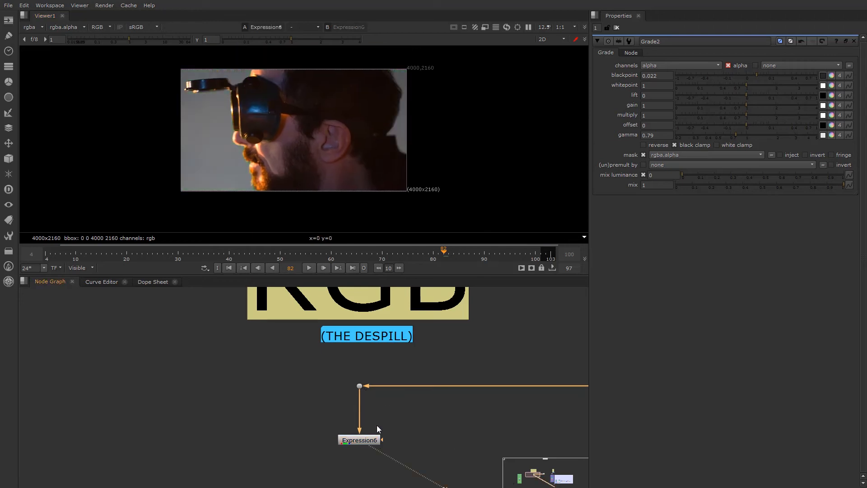
pyautogui.scroll(3, 292, 173)
pyautogui.press('space')
pyautogui.press('f')
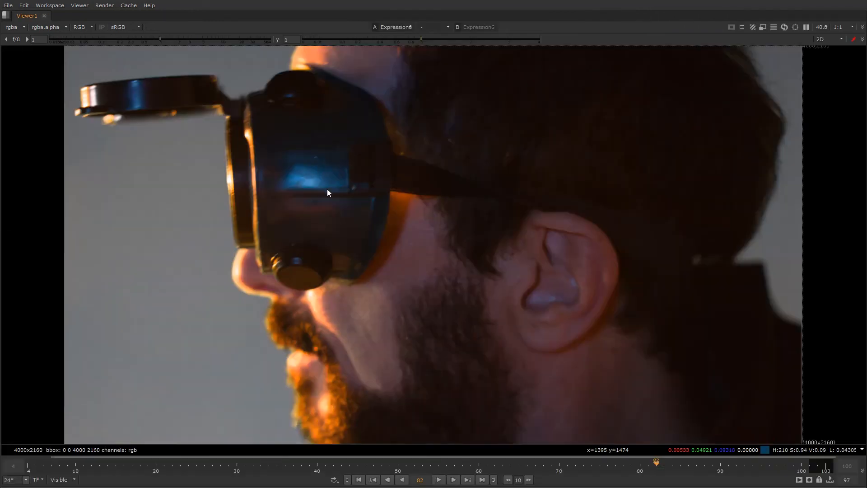
pyautogui.press('space')
pyautogui.press('f')
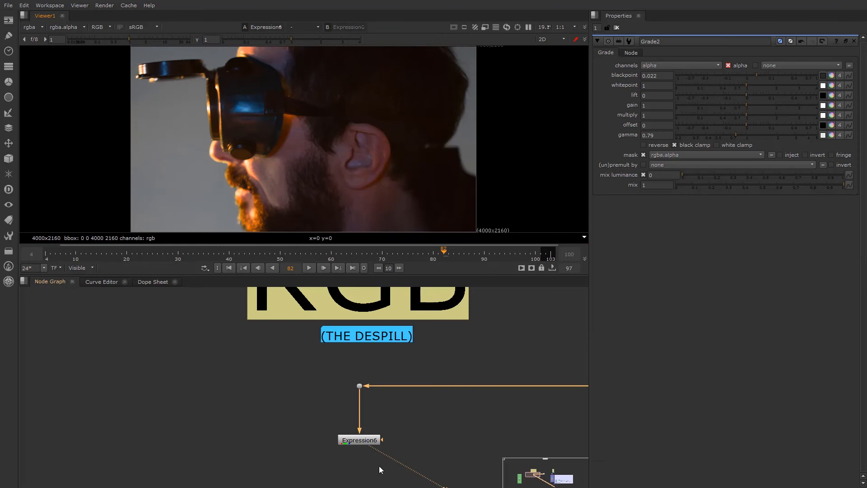
pyautogui.press('space')
pyautogui.press('f')
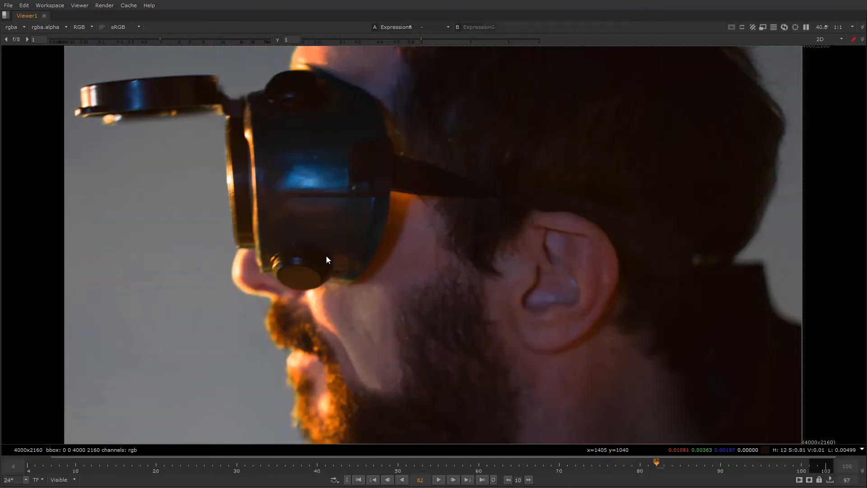
# Step: Compare the original plate with the despilled Expression6 result across the whole frame
pyautogui.press('2')
pyautogui.press('1')
pyautogui.press('2')
pyautogui.press('1')
pyautogui.press('2')
pyautogui.press('1')
pyautogui.press('2')
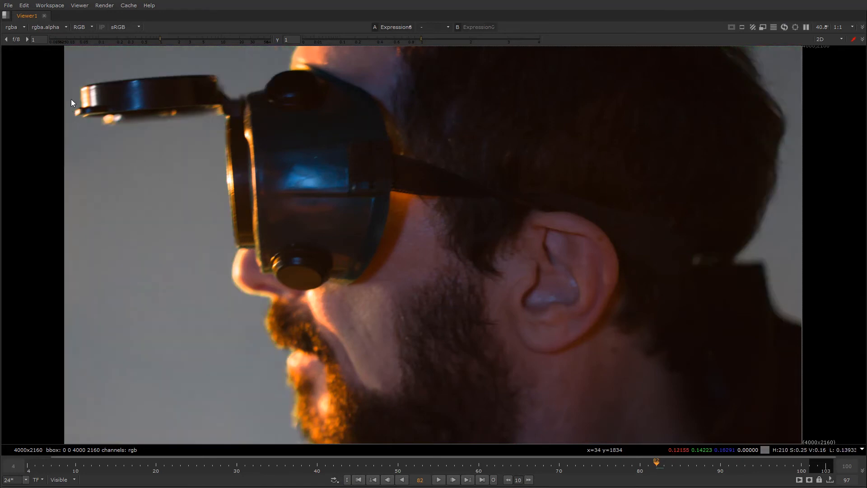
# Step: Compare the original and despilled plates up close along the raised goggle lens's edge and its highlights
pyautogui.scroll(5, 111, 115)
pyautogui.scroll(5, 113, 114)
pyautogui.press('1')
pyautogui.press('2')
pyautogui.press('1')
pyautogui.press('2')
pyautogui.press('1')
pyautogui.press('2')
pyautogui.press('1')
pyautogui.press('2')
pyautogui.press('1')
pyautogui.press('2')
pyautogui.scroll(-2, 102, 244)
pyautogui.press('1')
pyautogui.press('2')
pyautogui.press('1')
pyautogui.press('2')
pyautogui.press('1')
pyautogui.press('2')
pyautogui.press('1')
pyautogui.press('2')
pyautogui.press('1')
pyautogui.press('2')
pyautogui.press('1')
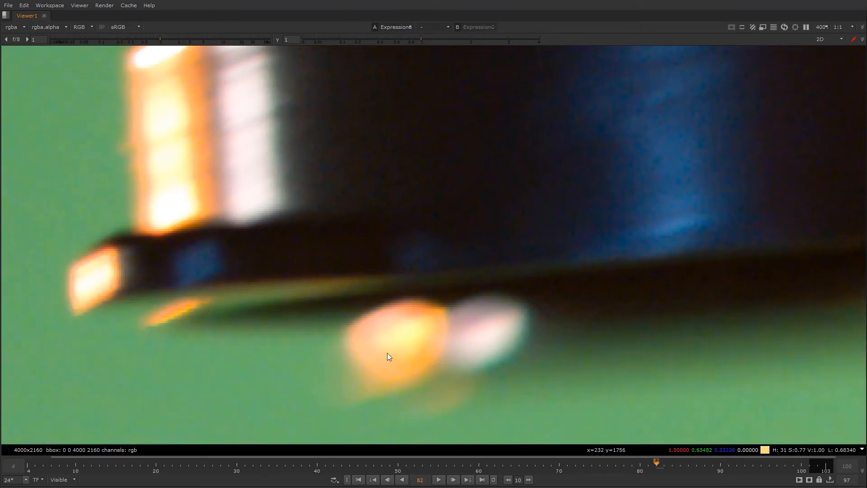
pyautogui.press('2')
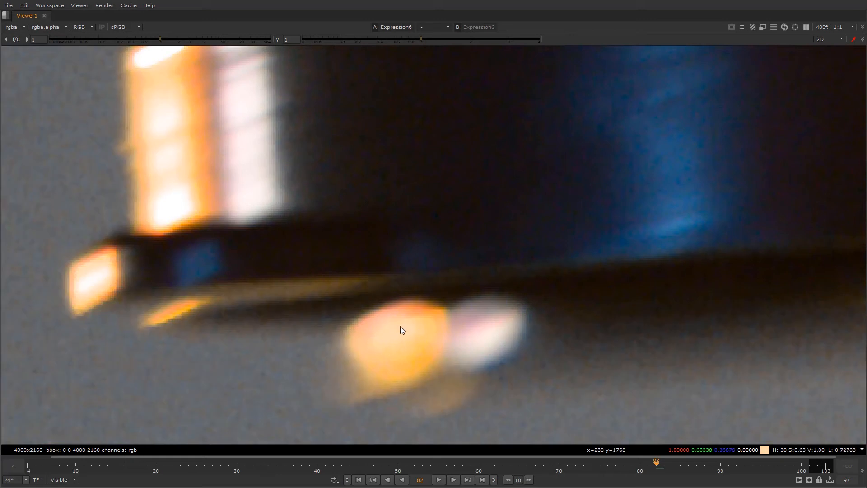
# Step: Compare the original and despilled plates up close along the bright rim of the nose
pyautogui.scroll(-6, 400, 326)
pyautogui.press('1')
pyautogui.press('2')
pyautogui.press('1')
pyautogui.moveTo(443, 377); pyautogui.dragTo(403, 220, button='middle')
pyautogui.press('2')
pyautogui.press('1')
pyautogui.moveTo(455, 406); pyautogui.dragTo(436, 263, button='middle')
pyautogui.press('2')
pyautogui.moveTo(450, 299); pyautogui.dragTo(402, 301, button='middle')
pyautogui.scroll(6, 403, 190)
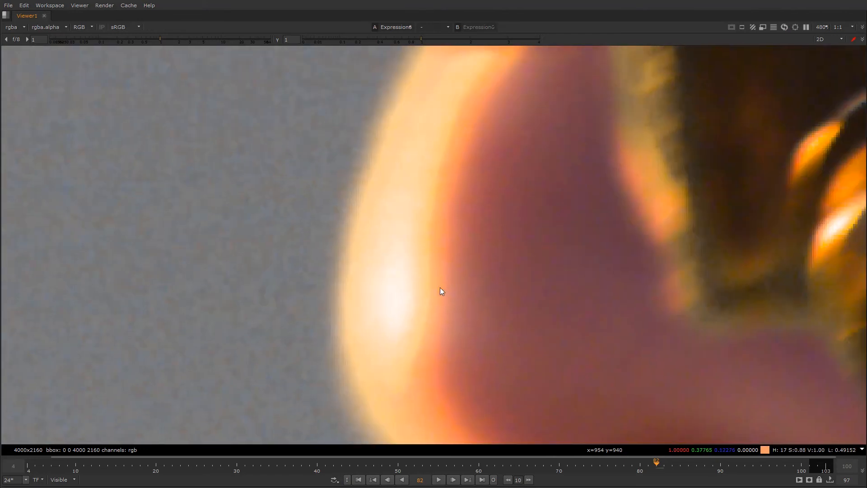
pyautogui.press('1')
pyautogui.press('2')
pyautogui.press('1')
pyautogui.press('2')
pyautogui.press('1')
pyautogui.press('2')
pyautogui.press('1')
pyautogui.press('2')
pyautogui.press('1')
pyautogui.press('2')
pyautogui.press('1')
pyautogui.press('2')
pyautogui.press('1')
pyautogui.press('2')
pyautogui.scroll(-10, 428, 264)
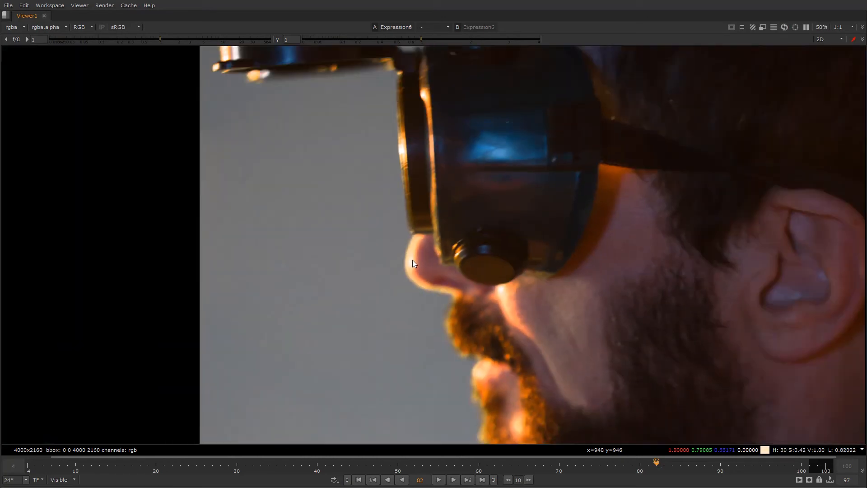
pyautogui.press('1')
pyautogui.scroll(-2, 412, 259)
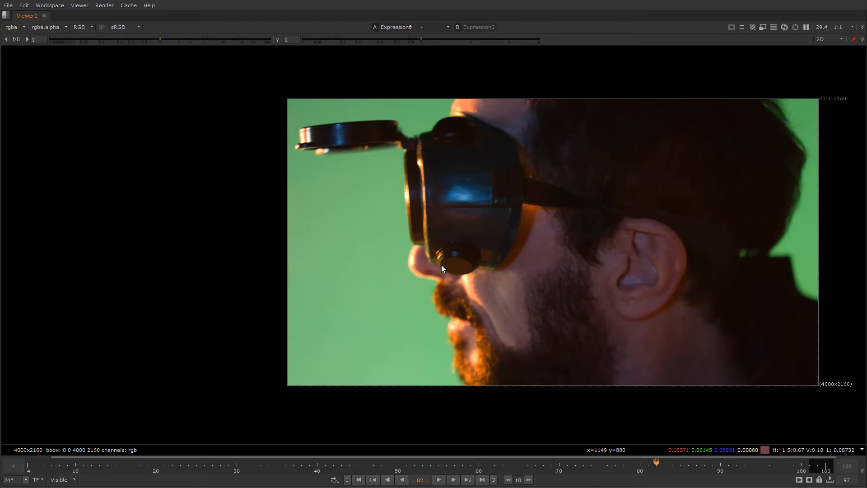
# Step: Add a Merge node beside Expression6, with input B from Expression6 and input A from the plate dot above
pyautogui.press('space')
pyautogui.scroll(-3, 357, 378)
pyautogui.scroll(6, 365, 344)
pyautogui.scroll(1, 365, 344)
pyautogui.press('d')
pyautogui.scroll(-3, 353, 123)
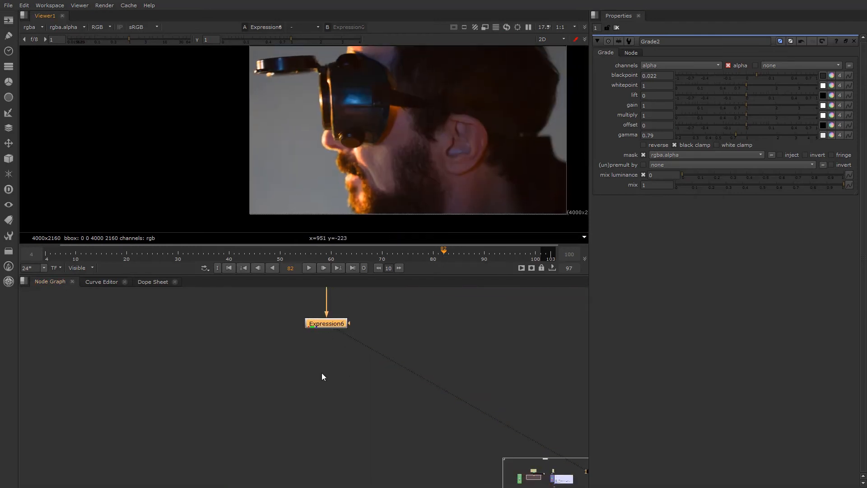
pyautogui.scroll(2, 323, 369)
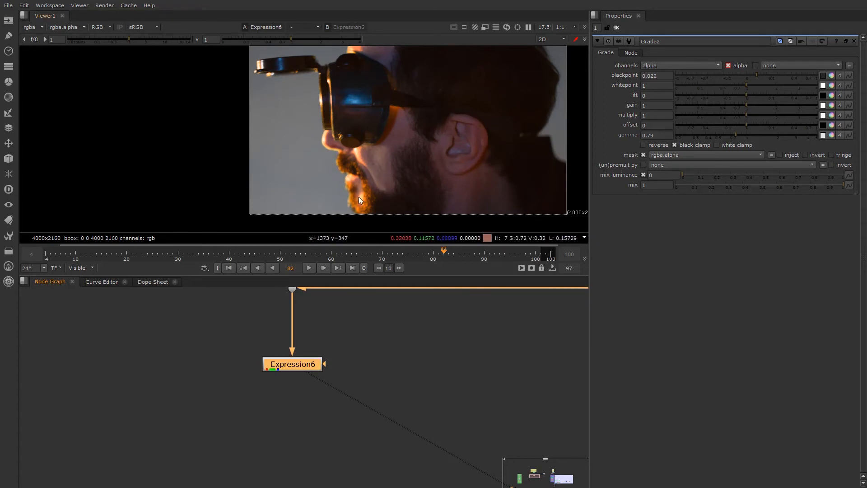
pyautogui.click(310, 419)
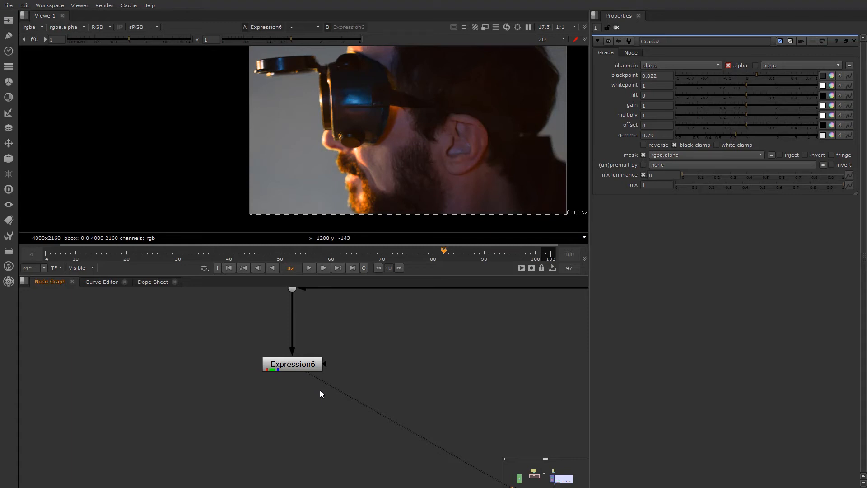
pyautogui.press('Tab')
pyautogui.write('mer')
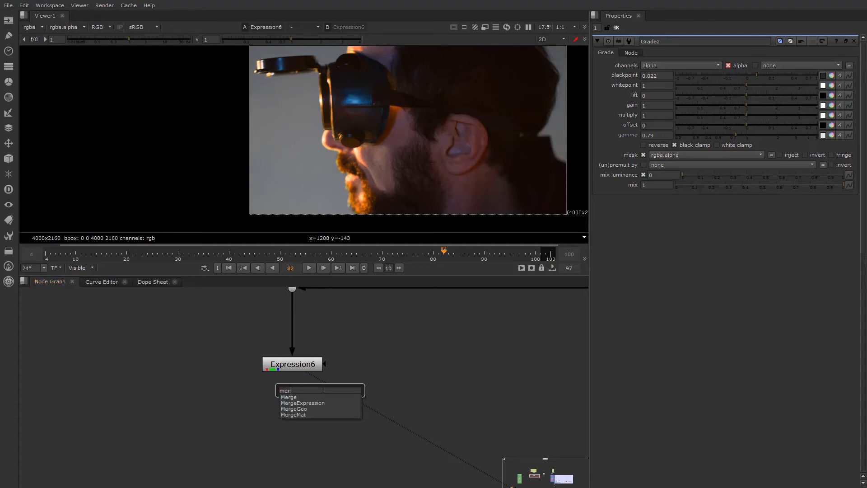
pyautogui.click(299, 398)
pyautogui.moveTo(300, 398); pyautogui.dragTo(396, 372)
pyautogui.moveTo(396, 371); pyautogui.dragTo(389, 441, button='middle')
pyautogui.moveTo(380, 412); pyautogui.dragTo(287, 359)
pyautogui.moveTo(405, 420); pyautogui.dragTo(316, 434)
pyautogui.click(407, 440)
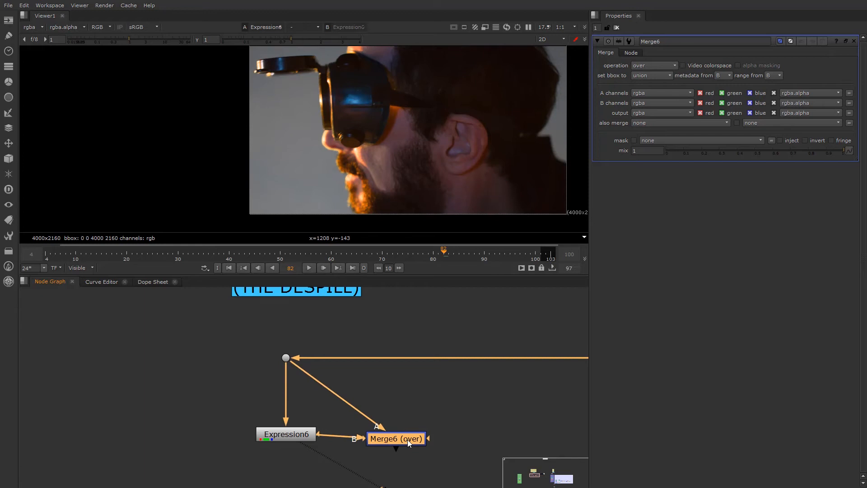
# Step: View the new merge and set its operation to minus
pyautogui.press('1')
pyautogui.click(657, 66)
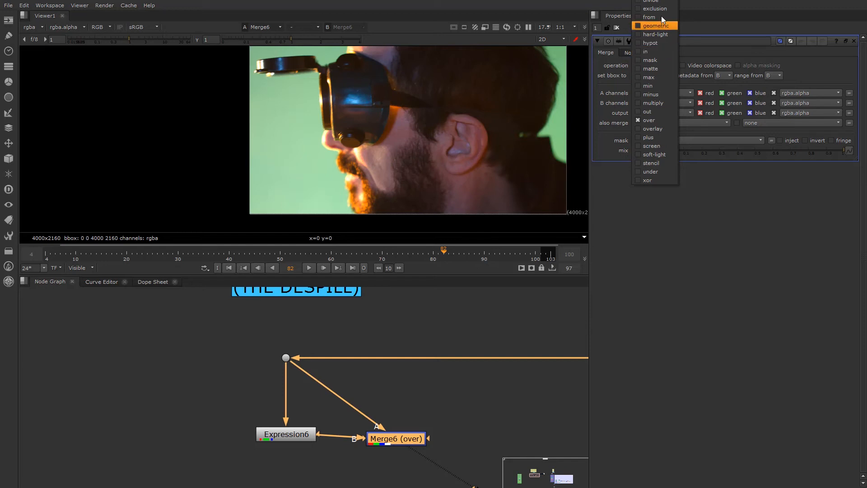
pyautogui.click(661, 94)
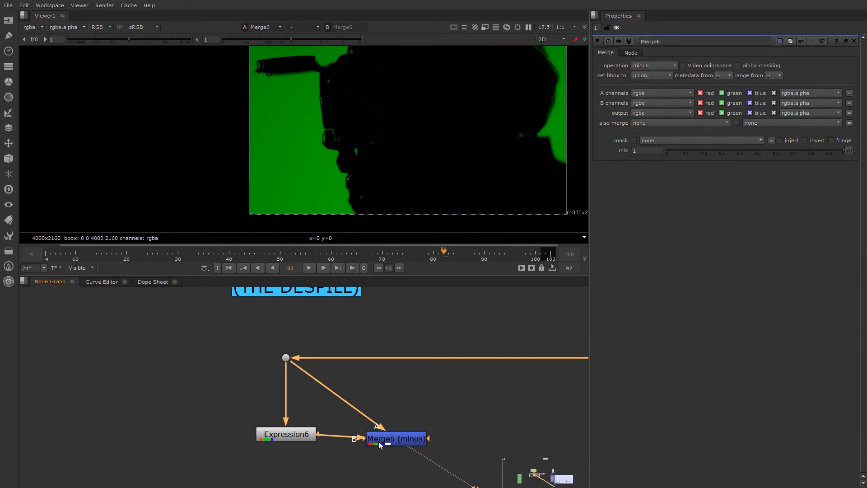
# Step: Examine the isolated green spill in luminance around the goggles, nose, mouth and collar, and return to colour
pyautogui.scroll(-2, 348, 175)
pyautogui.moveTo(347, 174); pyautogui.dragTo(278, 166, button='middle')
pyautogui.scroll(1, 259, 161)
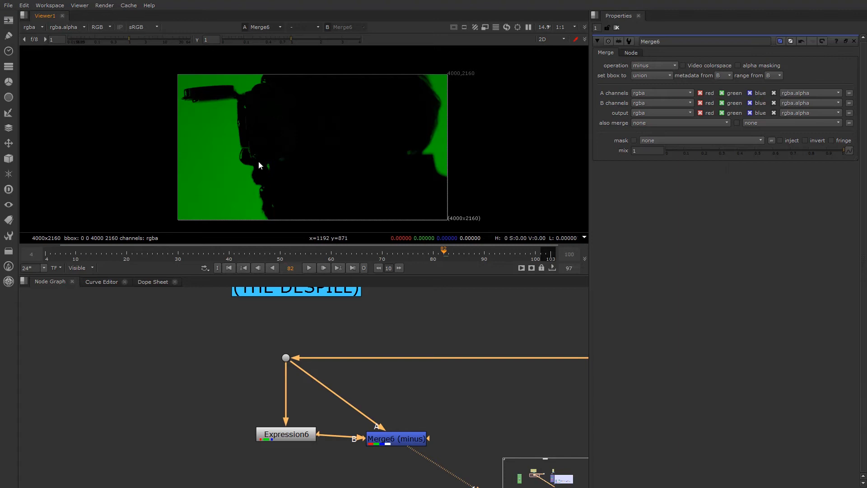
pyautogui.press('y')
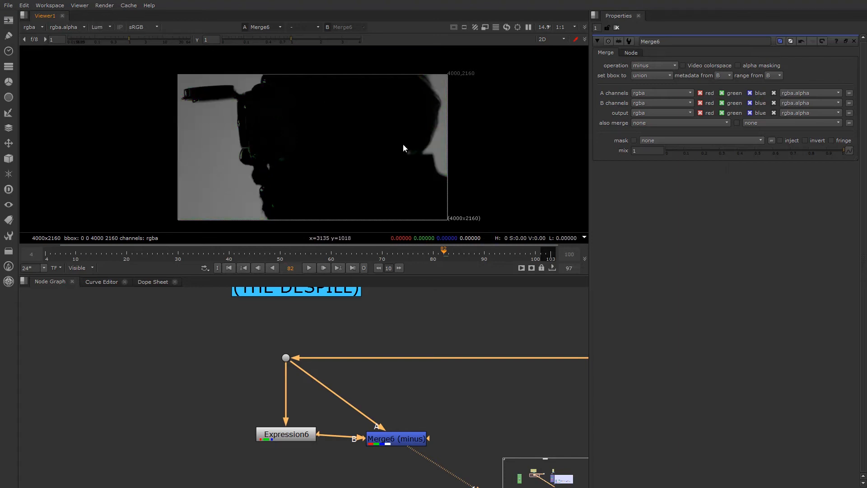
pyautogui.scroll(6, 275, 172)
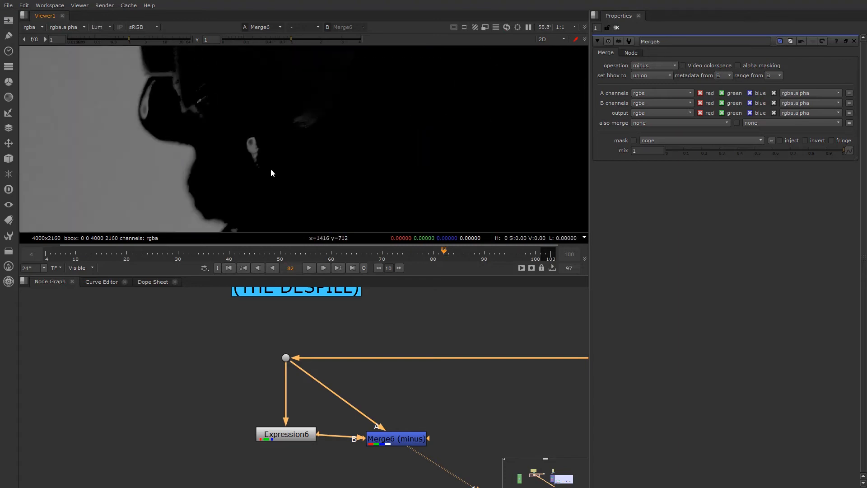
pyautogui.scroll(-2, 253, 167)
pyautogui.moveTo(241, 167); pyautogui.dragTo(343, 135, button='middle')
pyautogui.scroll(-3, 353, 132)
pyautogui.moveTo(395, 112); pyautogui.dragTo(329, 152, button='middle')
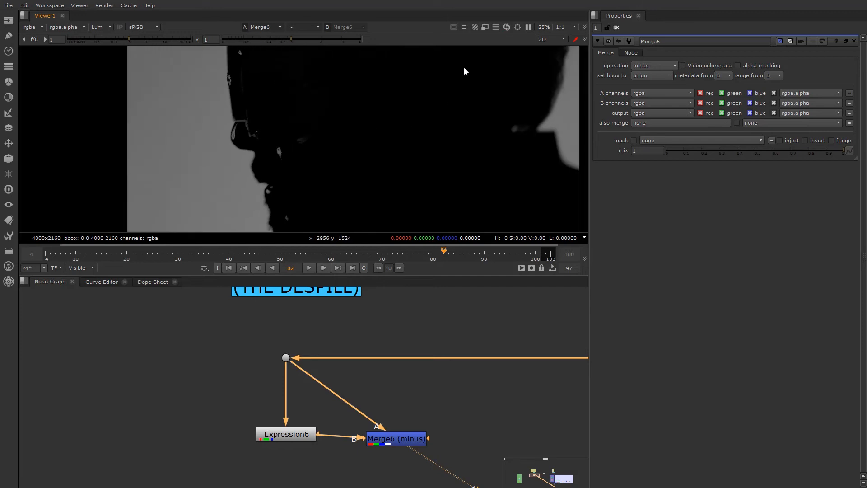
pyautogui.scroll(2, 280, 144)
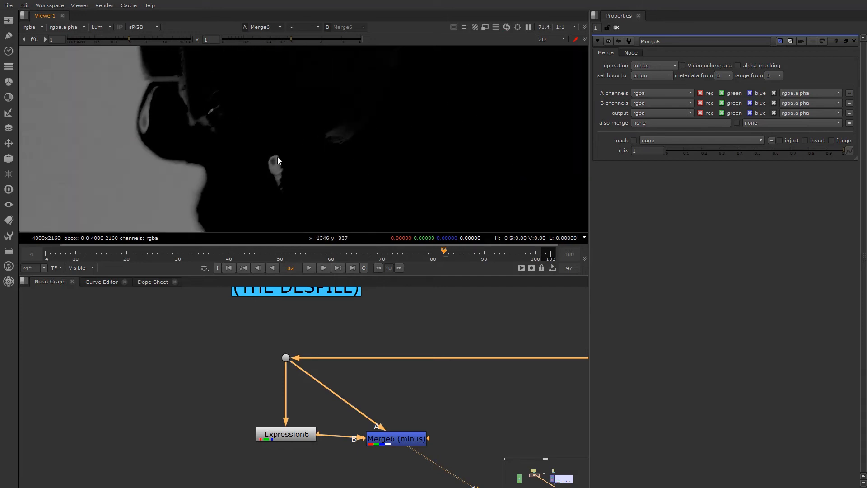
pyautogui.moveTo(157, 149); pyautogui.dragTo(212, 165, button='middle')
pyautogui.scroll(-1, 213, 164)
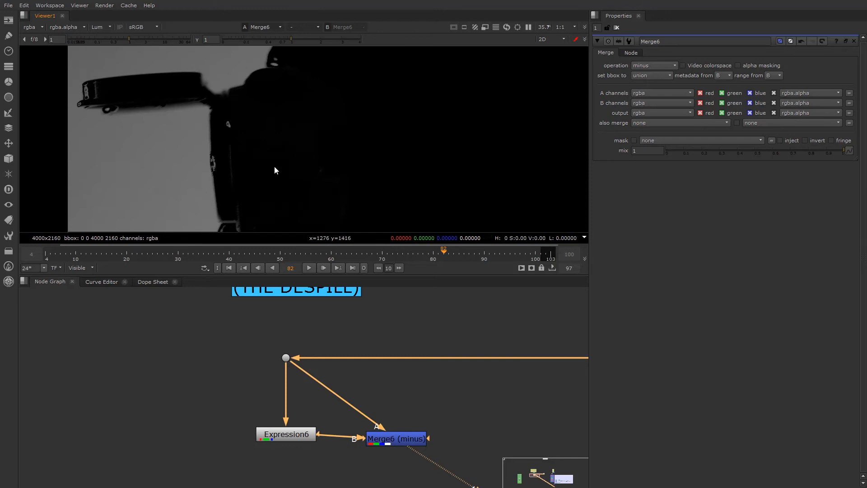
pyautogui.scroll(-2, 274, 166)
pyautogui.scroll(2, 222, 130)
pyautogui.scroll(1, 224, 129)
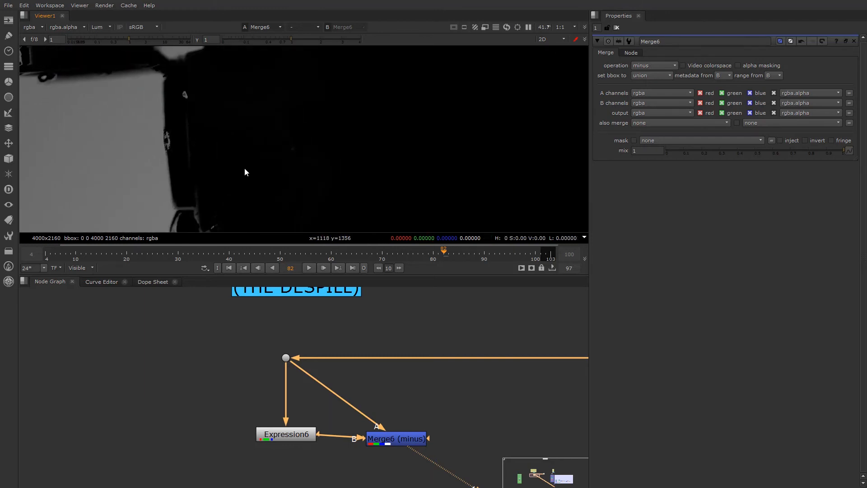
pyautogui.press('y')
pyautogui.scroll(-2, 285, 430)
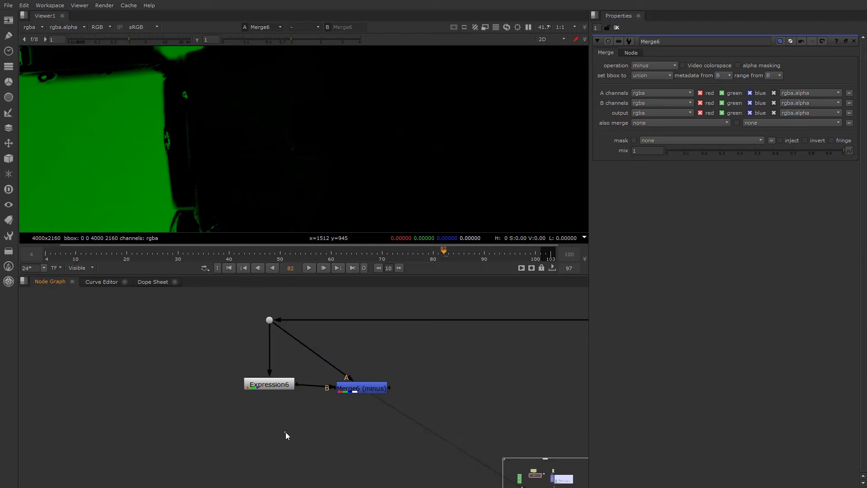
# Step: Add a second Merge node directly below Expression6 with its B input connected to Expression6
pyautogui.press('Tab')
pyautogui.write('mer')
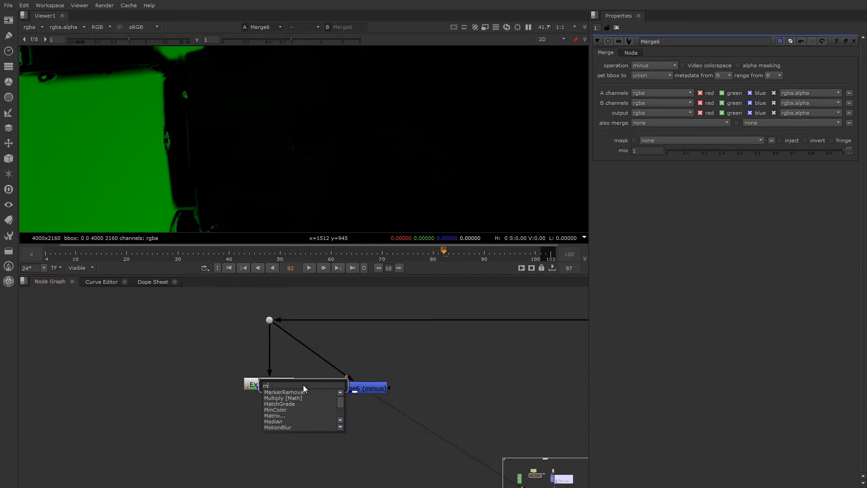
pyautogui.click(300, 392)
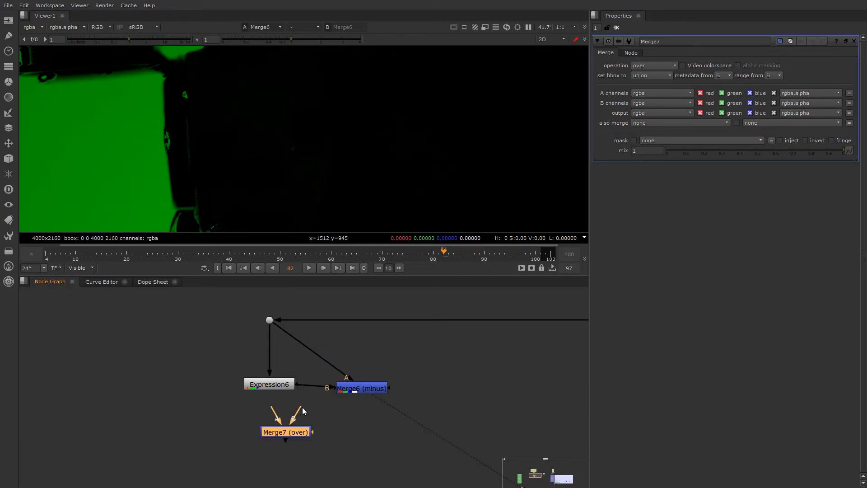
pyautogui.moveTo(289, 435); pyautogui.dragTo(269, 385)
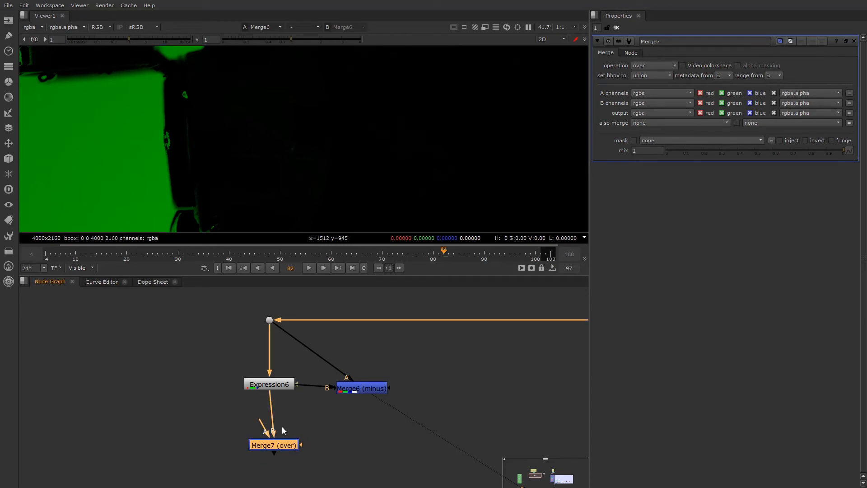
pyautogui.moveTo(270, 446); pyautogui.dragTo(267, 446)
pyautogui.click(369, 432)
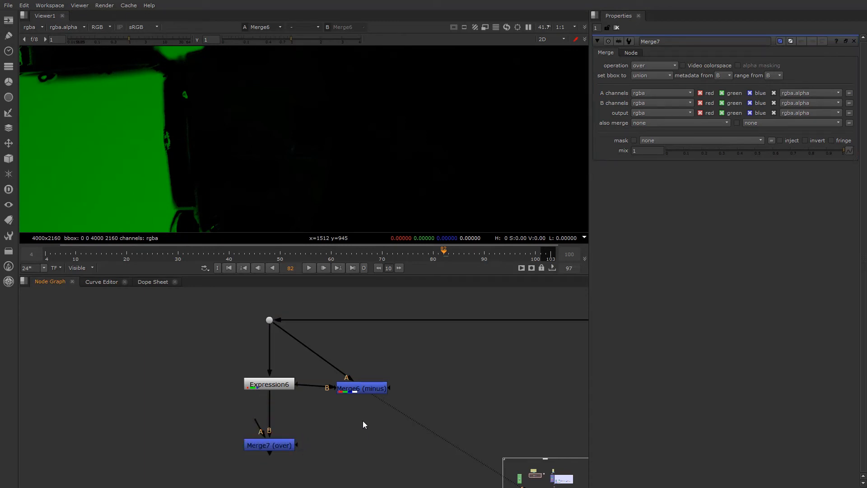
# Step: Add a Saturation node below the minus merge, set its saturation to 0, and view the desaturated spill
pyautogui.press('Tab')
pyautogui.write('sat')
pyautogui.click(337, 440)
pyautogui.moveTo(358, 437)
pyautogui.mouseDown()
pyautogui.moveTo(358, 459)
pyautogui.moveTo(360, 440)
pyautogui.mouseUp()
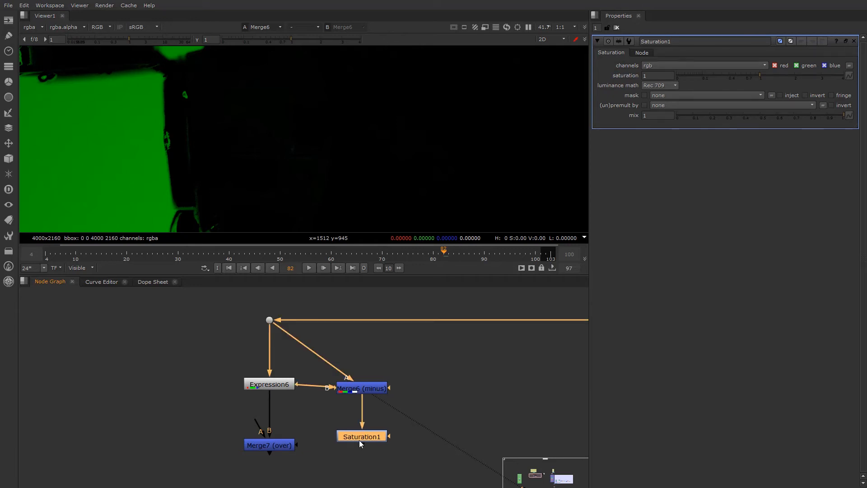
pyautogui.moveTo(721, 77); pyautogui.dragTo(532, 71)
pyautogui.moveTo(350, 444); pyautogui.dragTo(354, 447)
pyautogui.press('1')
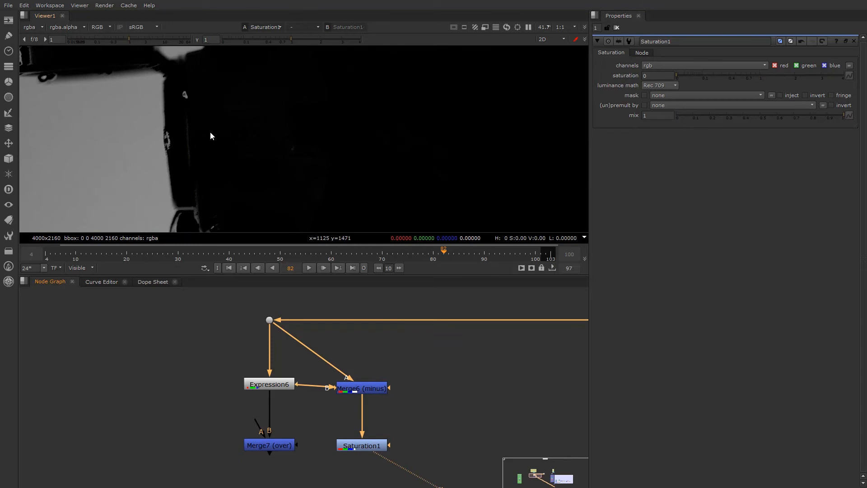
pyautogui.scroll(-4, 212, 135)
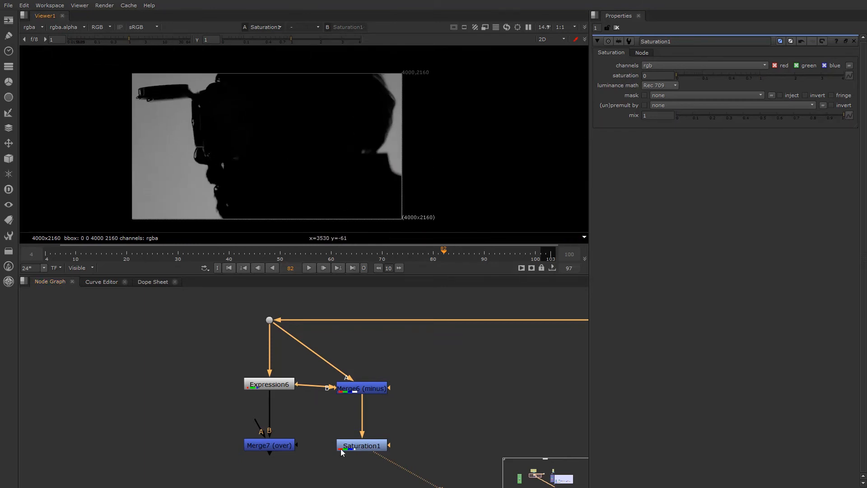
# Step: Set the merge below Expression6 to plus and connect its A input to Saturation1
pyautogui.scroll(2, 337, 466)
pyautogui.click(355, 449)
pyautogui.moveTo(365, 441); pyautogui.dragTo(365, 439)
pyautogui.click(246, 433)
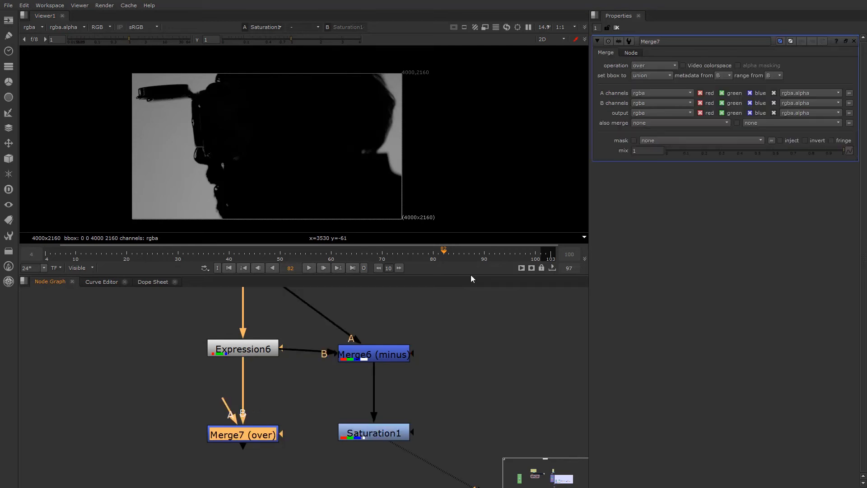
pyautogui.click(656, 67)
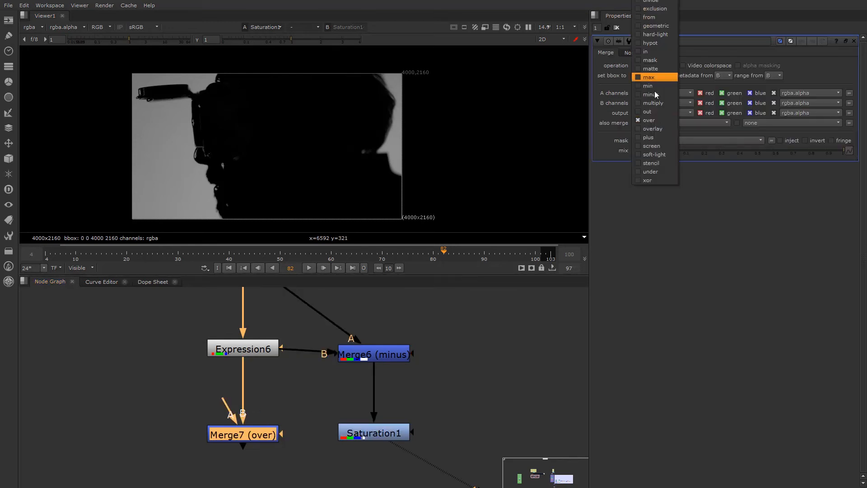
pyautogui.click(662, 138)
pyautogui.moveTo(227, 400); pyautogui.dragTo(366, 426)
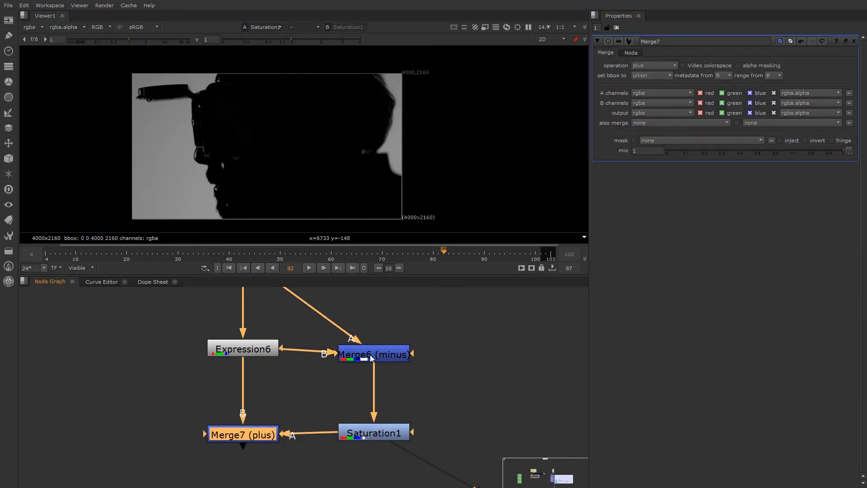
# Step: Align the two merges with their neighbouring nodes and view the plus merge's result
pyautogui.click(369, 356)
pyautogui.click(240, 435)
pyautogui.press('1')
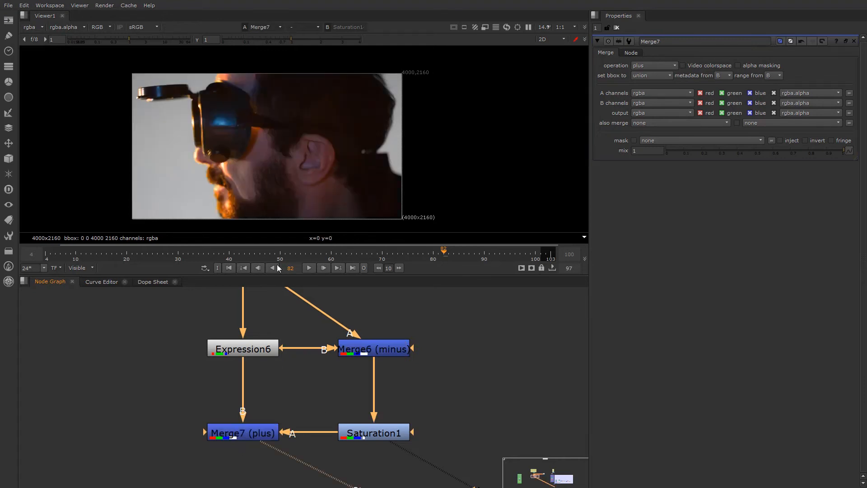
# Step: Toggle the Merge7 plus node off and on to compare the image with and without the despill recombination
pyautogui.click(233, 436)
pyautogui.press('d')
pyautogui.press('d')
pyautogui.press('d')
pyautogui.press('d')
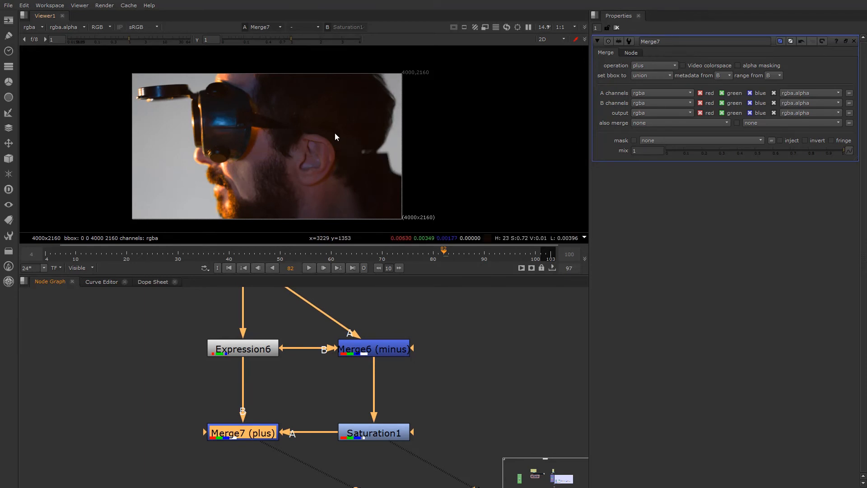
pyautogui.press('d')
pyautogui.press('d')
# Step: Compare the Merge7 result with the source dot at the tip of the goggles' raised visor
pyautogui.scroll(3, 196, 150)
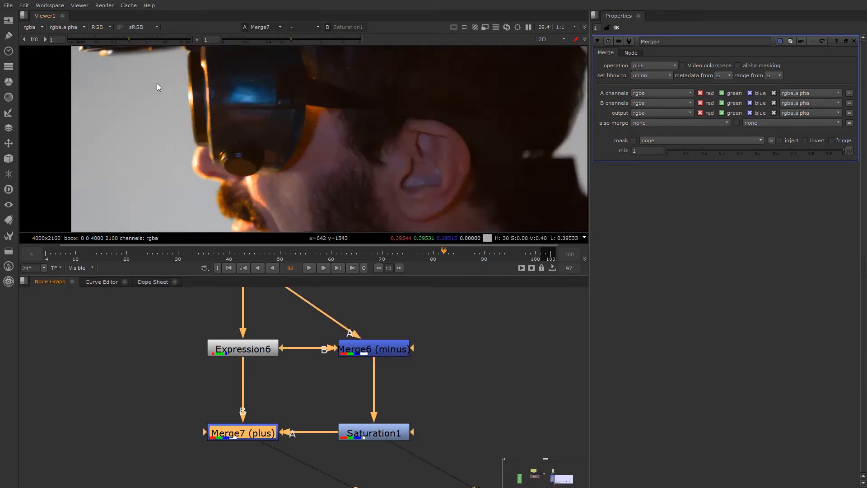
pyautogui.moveTo(136, 56); pyautogui.dragTo(223, 207, button='middle')
pyautogui.scroll(7, 221, 207)
pyautogui.scroll(1, 158, 218)
pyautogui.moveTo(159, 218); pyautogui.dragTo(184, 208, button='middle')
pyautogui.scroll(-4, 240, 348)
pyautogui.moveTo(247, 330); pyautogui.dragTo(246, 392, button='middle')
pyautogui.scroll(3, 243, 376)
pyautogui.click(236, 364)
pyautogui.press('1')
pyautogui.scroll(-2, 236, 364)
pyautogui.moveTo(243, 473); pyautogui.dragTo(243, 430, button='middle')
pyautogui.click(243, 430)
pyautogui.press('1')
pyautogui.press('2')
pyautogui.press('1')
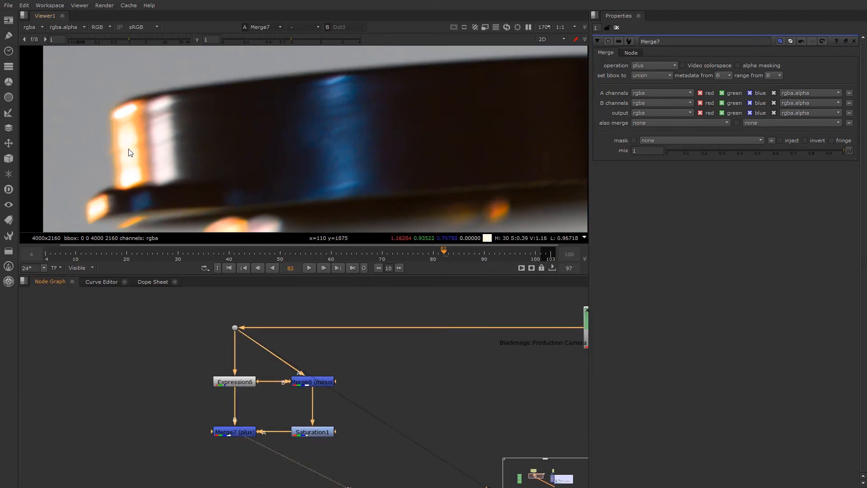
pyautogui.press('2')
pyautogui.press('1')
pyautogui.press('2')
pyautogui.press('1')
pyautogui.press('2')
pyautogui.press('1')
pyautogui.press('2')
pyautogui.press('1')
# Step: Compare the despilled Merge7 result with the source along the front edge of the goggles
pyautogui.scroll(-2, 138, 140)
pyautogui.moveTo(132, 80); pyautogui.dragTo(81, 23, button='middle')
pyautogui.press('2')
pyautogui.press('1')
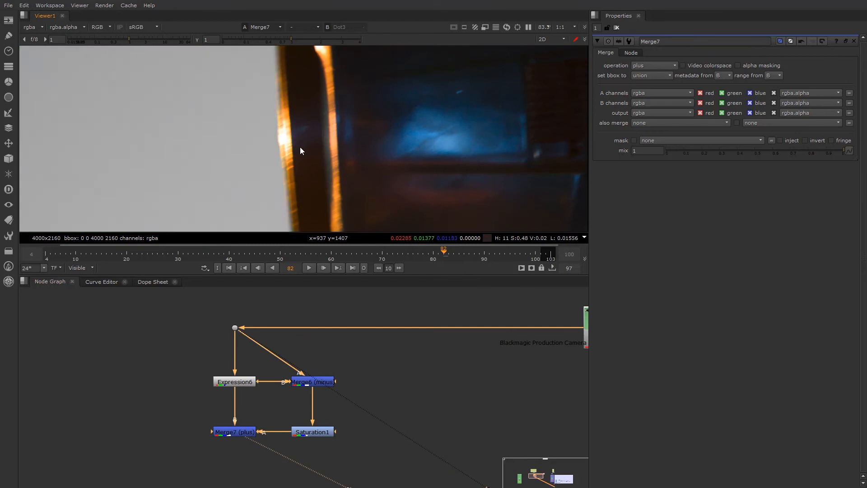
pyautogui.scroll(-4, 300, 148)
pyautogui.scroll(4, 312, 180)
pyautogui.scroll(1, 295, 161)
pyautogui.press('2')
pyautogui.press('1')
pyautogui.press('2')
pyautogui.press('1')
pyautogui.scroll(-3, 267, 160)
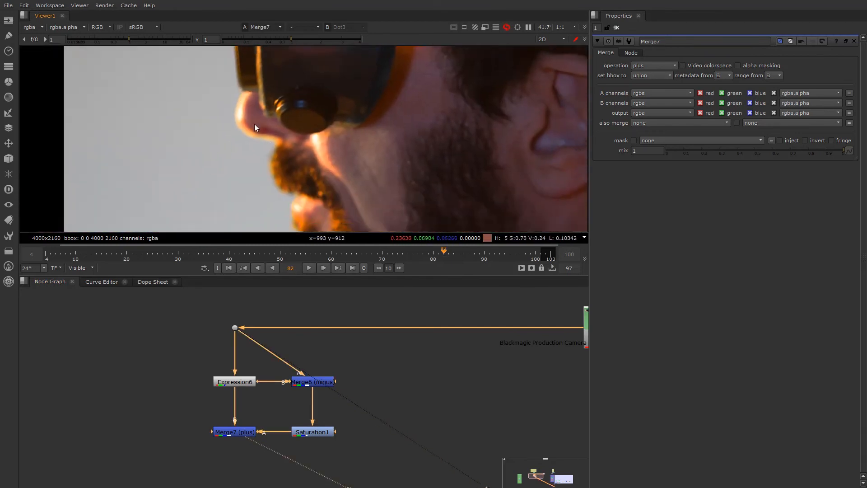
# Step: Compare the Merge7 result with the source on the nose and beard edges
pyautogui.scroll(5, 329, 117)
pyautogui.press('2')
pyautogui.press('1')
pyautogui.press('2')
pyautogui.press('1')
pyautogui.press('2')
pyautogui.press('1')
pyautogui.scroll(-2, 307, 127)
pyautogui.scroll(4, 280, 50)
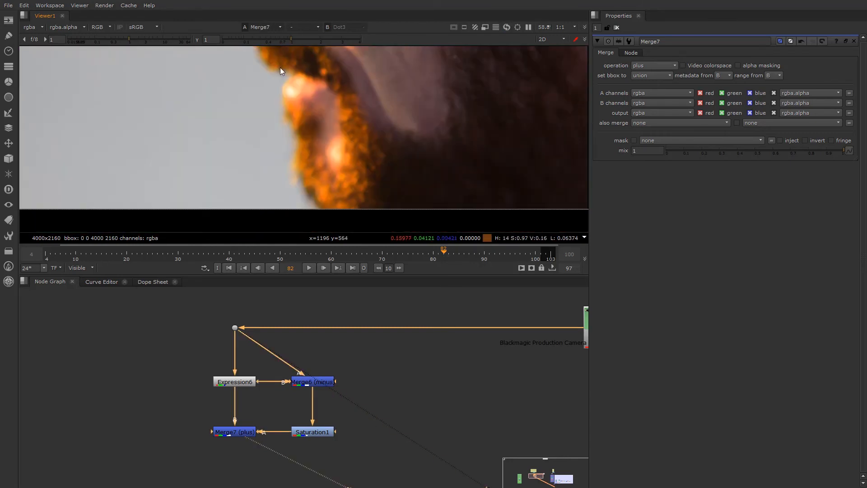
# Step: View the original green-screen plate from the source dot and examine the beard, nose and visor edges
pyautogui.moveTo(269, 413); pyautogui.dragTo(271, 454, button='middle')
pyautogui.click(296, 433)
pyautogui.click(239, 433)
pyautogui.press('1')
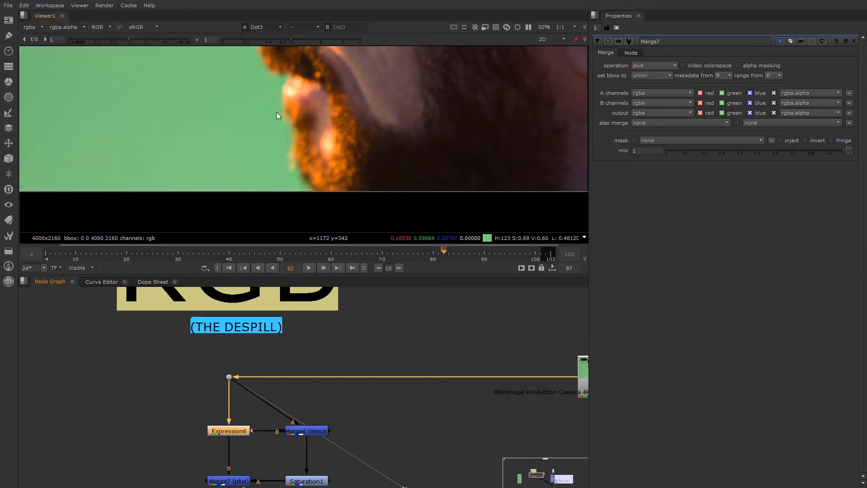
pyautogui.scroll(-2, 275, 115)
pyautogui.scroll(6, 266, 156)
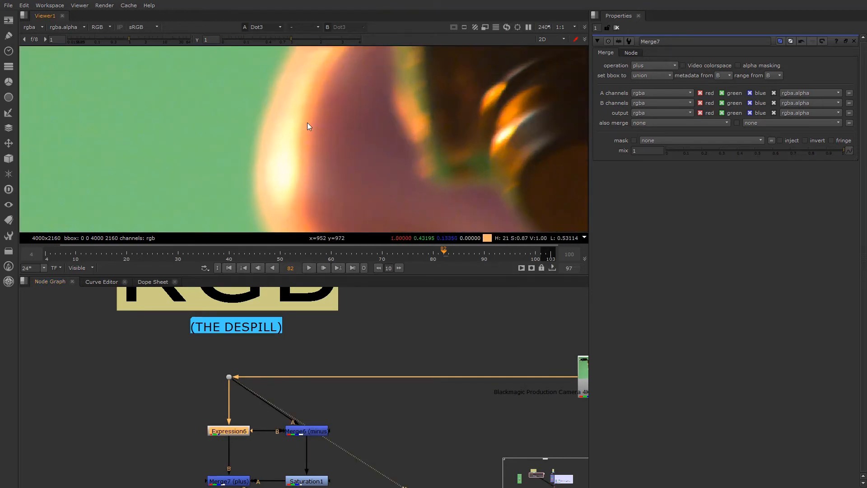
pyautogui.scroll(-6, 300, 131)
pyautogui.scroll(6, 162, 136)
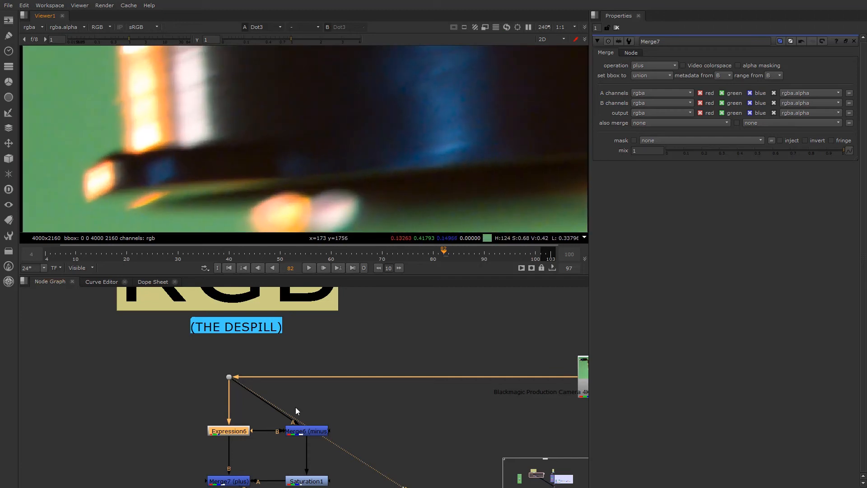
pyautogui.scroll(-3, 283, 458)
pyautogui.scroll(5, 285, 418)
# Step: View the Saturation1 output and examine the desaturated spill matte over the full frame
pyautogui.click(257, 411)
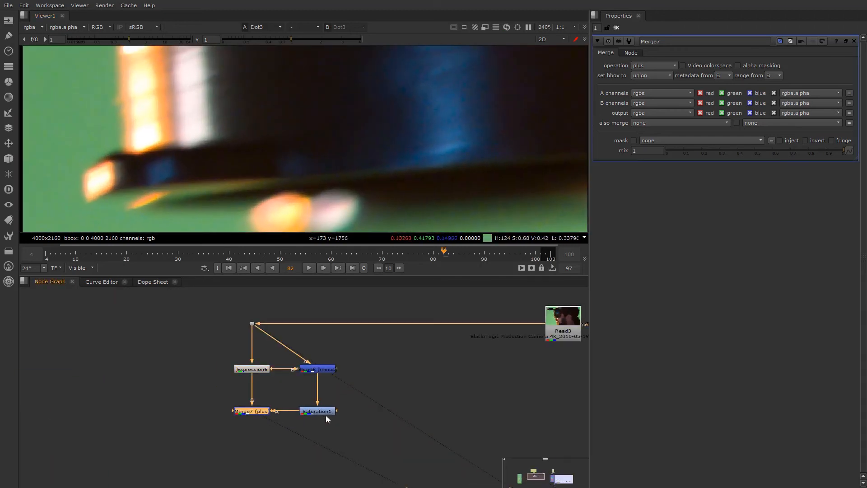
pyautogui.click(325, 415)
pyautogui.press('1')
pyautogui.scroll(-3, 281, 118)
pyautogui.click(194, 469)
pyautogui.click(242, 410)
pyautogui.scroll(-2, 321, 124)
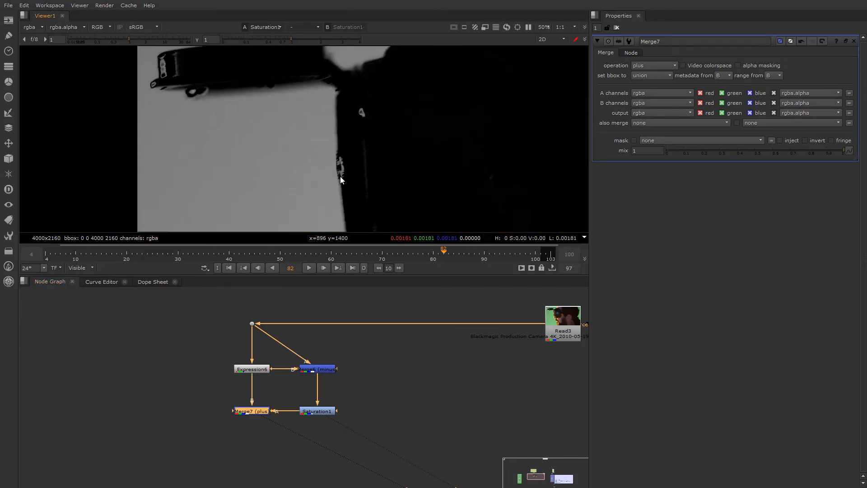
pyautogui.scroll(-3, 334, 176)
pyautogui.click(318, 411)
pyautogui.scroll(-2, 287, 156)
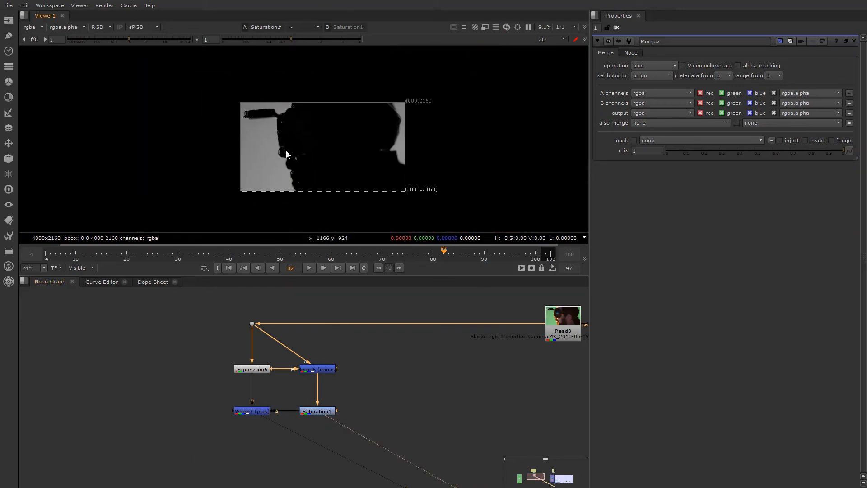
pyautogui.scroll(2, 288, 156)
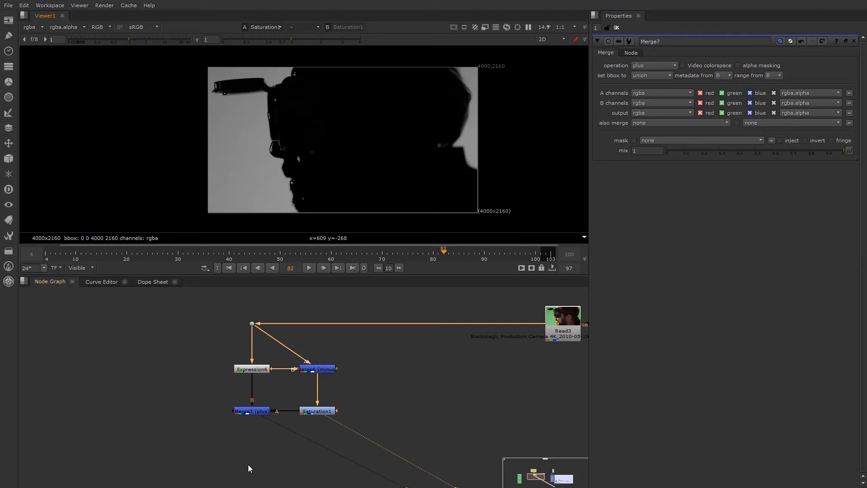
# Step: Add a Merge node set to over in the empty area below the Merge7 node
pyautogui.scroll(-2, 248, 428)
pyautogui.moveTo(248, 427); pyautogui.dragTo(315, 399, button='middle')
pyautogui.scroll(-2, 255, 429)
pyautogui.scroll(3, 171, 410)
pyautogui.scroll(1, 170, 410)
pyautogui.scroll(-2, 410, 414)
pyautogui.moveTo(470, 398); pyautogui.dragTo(275, 424, button='middle')
pyautogui.scroll(3, 322, 407)
pyautogui.moveTo(299, 390); pyautogui.dragTo(292, 407, button='middle')
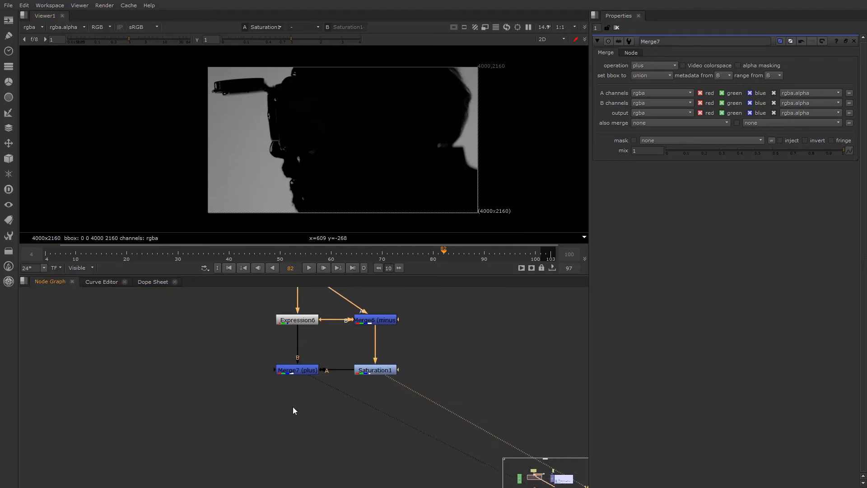
pyautogui.scroll(-1, 285, 414)
pyautogui.click(275, 423)
pyautogui.press('m')
pyautogui.scroll(-2, 283, 431)
pyautogui.scroll(-2, 270, 400)
pyautogui.scroll(3, 259, 426)
pyautogui.click(259, 415)
pyautogui.scroll(1, 259, 393)
pyautogui.click(268, 403)
pyautogui.scroll(2, 260, 441)
pyautogui.moveTo(260, 441); pyautogui.dragTo(259, 386, button='middle')
# Step: Add a Constant node beside the new over Merge node
pyautogui.click(167, 389)
pyautogui.press('Tab')
pyautogui.write('c')
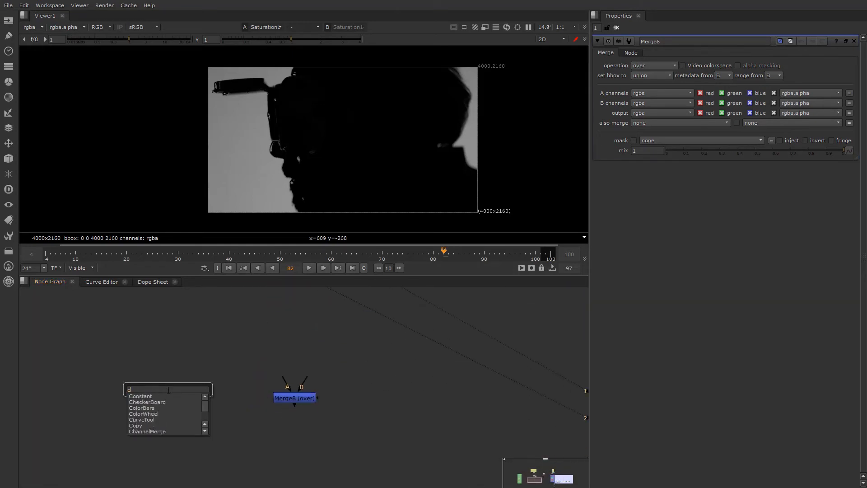
pyautogui.write('o')
pyautogui.click(152, 396)
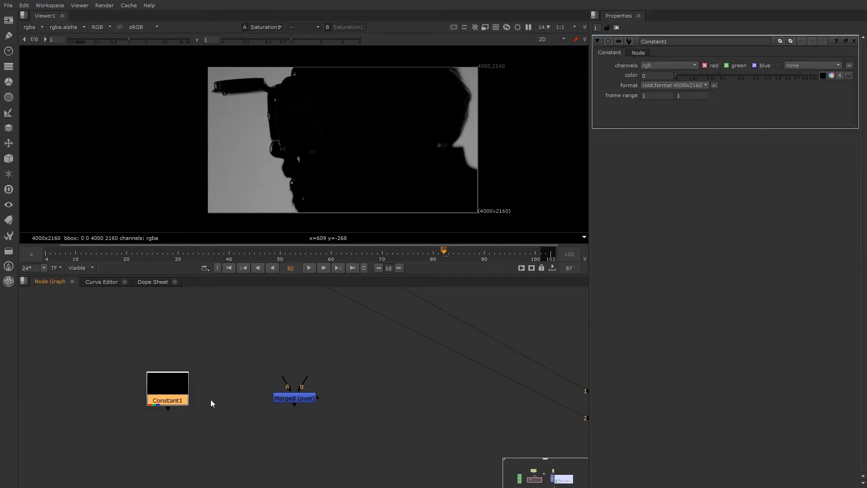
# Step: Set the Constant node's colour to dark red with red 0.1, green 0 and blue -0.1
pyautogui.scroll(2, 162, 391)
pyautogui.moveTo(151, 385); pyautogui.dragTo(223, 401)
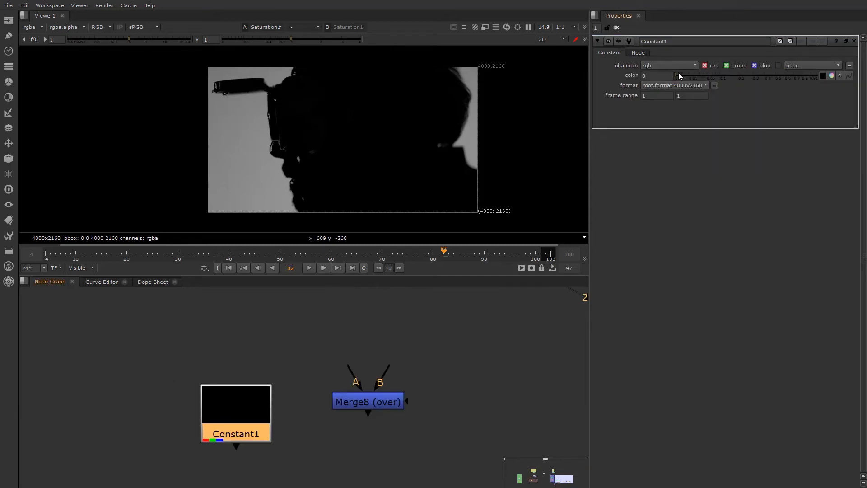
pyautogui.click(832, 76)
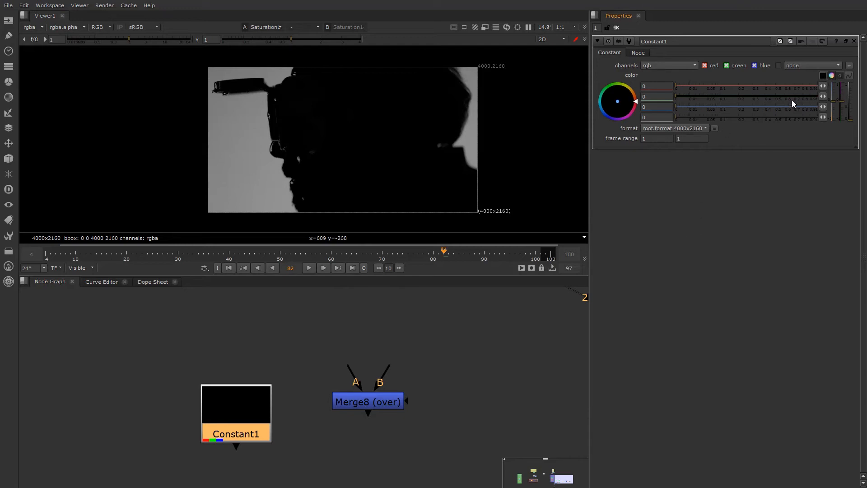
pyautogui.moveTo(831, 103)
pyautogui.mouseDown()
pyautogui.moveTo(834, 119)
pyautogui.moveTo(835, 109)
pyautogui.mouseUp()
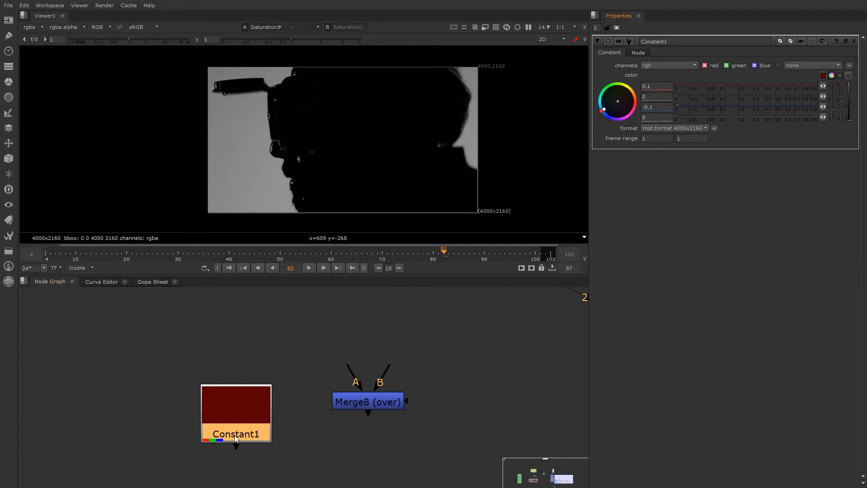
# Step: Connect the Constant node to the B input of the Merge8 over node and place it beside the merge
pyautogui.scroll(-3, 240, 434)
pyautogui.moveTo(232, 407); pyautogui.dragTo(227, 475)
pyautogui.moveTo(309, 406); pyautogui.dragTo(288, 341, button='middle')
pyautogui.moveTo(300, 323); pyautogui.dragTo(205, 399)
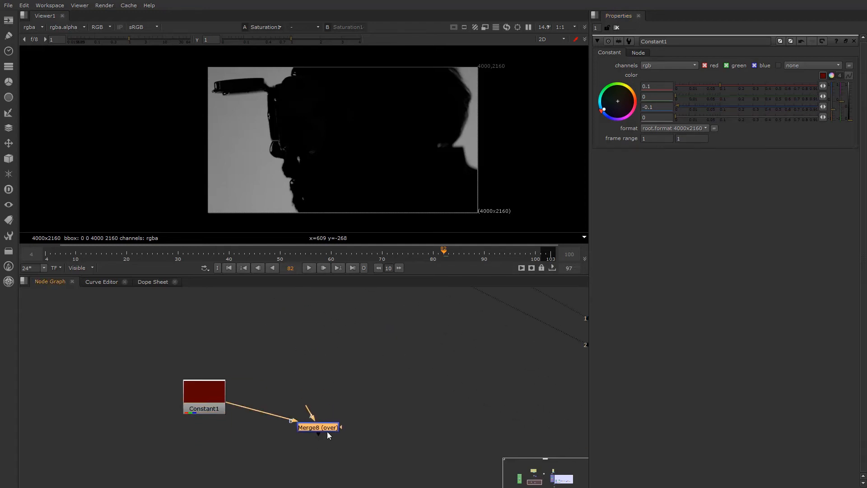
pyautogui.moveTo(327, 430); pyautogui.dragTo(327, 447)
pyautogui.moveTo(195, 404); pyautogui.dragTo(176, 439)
# Step: Move the Constant1 and Merge8 nodes together farther down the graph to make room above them
pyautogui.scroll(-4, 226, 427)
pyautogui.moveTo(227, 428); pyautogui.dragTo(184, 397, button='middle')
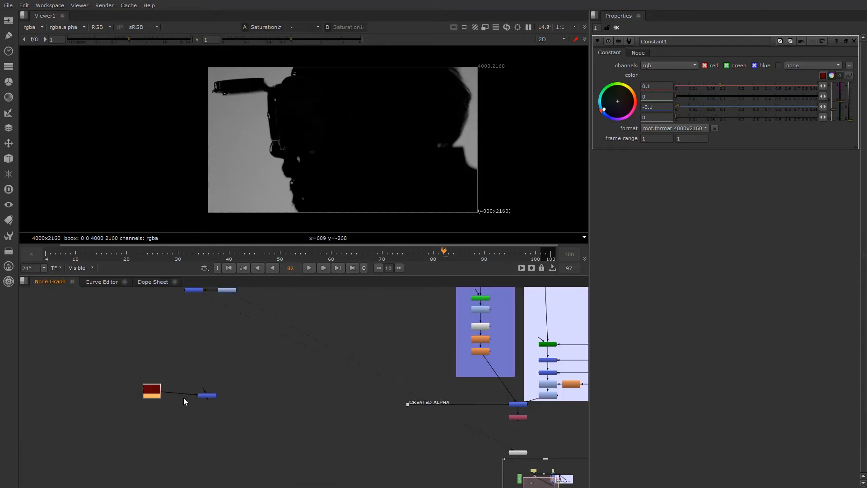
pyautogui.moveTo(123, 375); pyautogui.dragTo(267, 440)
pyautogui.moveTo(212, 400); pyautogui.dragTo(204, 429)
# Step: Add a Copy node between the despill branch and the CREATED ALPHA dot
pyautogui.scroll(2, 238, 376)
pyautogui.click(264, 400)
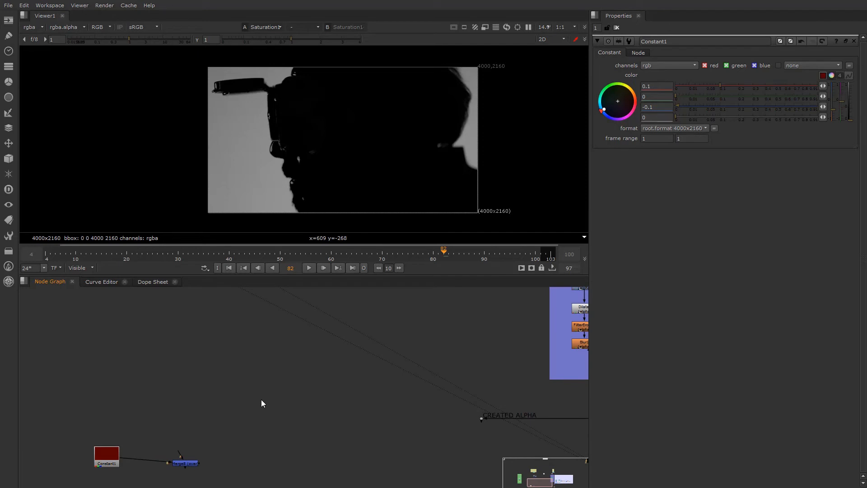
pyautogui.press('Tab')
pyautogui.write('cop')
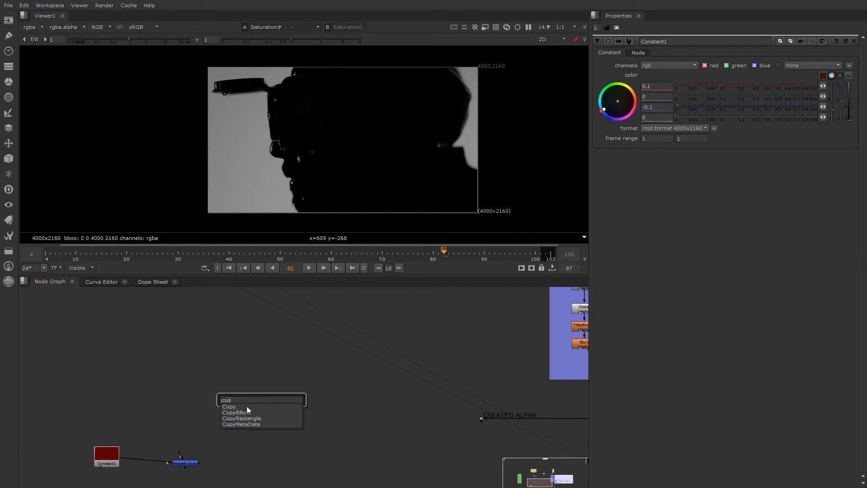
pyautogui.click(247, 406)
pyautogui.scroll(2, 278, 408)
pyautogui.moveTo(256, 399); pyautogui.dragTo(399, 424)
pyautogui.moveTo(429, 399); pyautogui.dragTo(247, 413, button='middle')
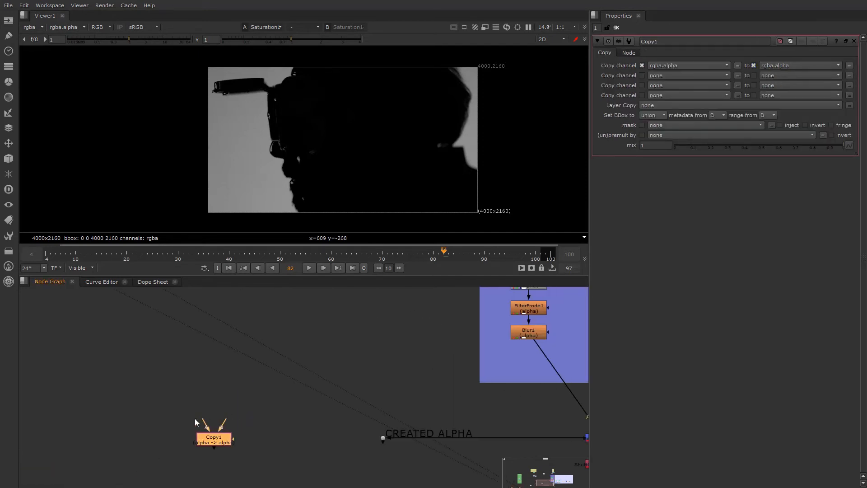
# Step: Connect the Copy node's A input to the CREATED ALPHA dot and its B input to Merge7, placing it below Merge7
pyautogui.moveTo(207, 422); pyautogui.dragTo(383, 438)
pyautogui.scroll(-3, 231, 444)
pyautogui.moveTo(283, 472); pyautogui.dragTo(153, 328)
pyautogui.scroll(2, 162, 434)
pyautogui.scroll(-2, 165, 440)
pyautogui.moveTo(167, 452); pyautogui.dragTo(224, 378, button='middle')
pyautogui.moveTo(226, 375); pyautogui.dragTo(217, 435)
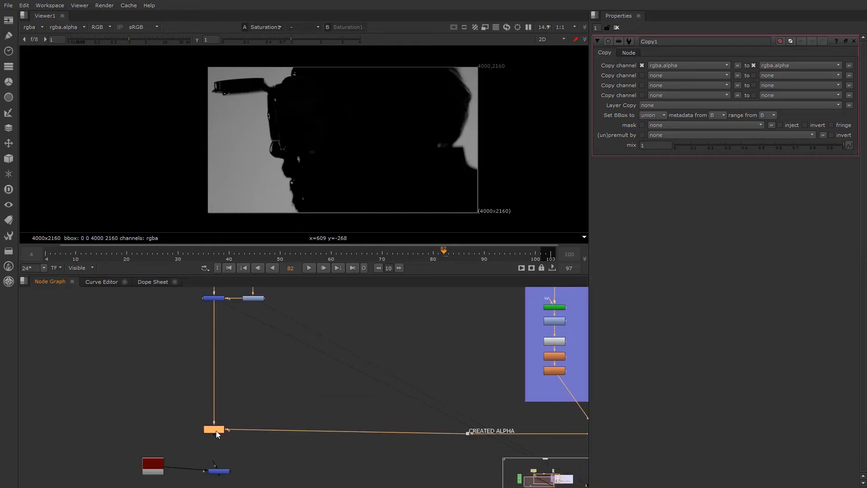
# Step: View the Copy1 output and switch between its alpha channel and colour image to check the copied matte
pyautogui.press('1')
pyautogui.press('a')
pyautogui.press('a')
pyautogui.press('a')
pyautogui.press('a')
pyautogui.press('a')
pyautogui.press('a')
pyautogui.press('a')
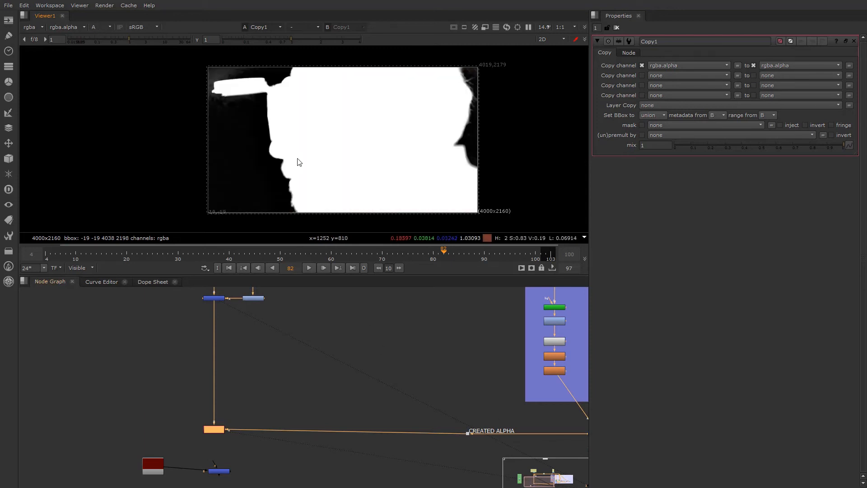
pyautogui.press('a')
pyautogui.press('a')
pyautogui.press('a')
pyautogui.press('a')
pyautogui.press('a')
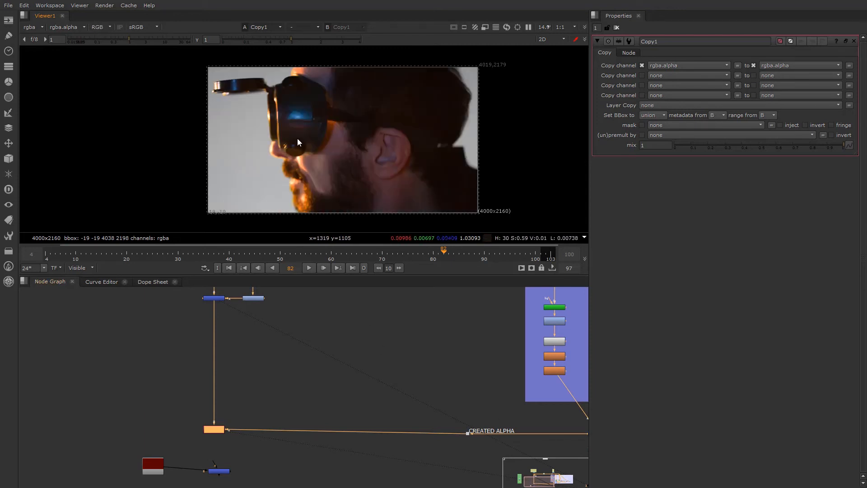
# Step: Add a Premult node below Copy1, connect it to the Copy1 output and view the premultiplied result
pyautogui.scroll(2, 215, 453)
pyautogui.click(216, 449)
pyautogui.press('Tab')
pyautogui.write('pre')
pyautogui.click(204, 453)
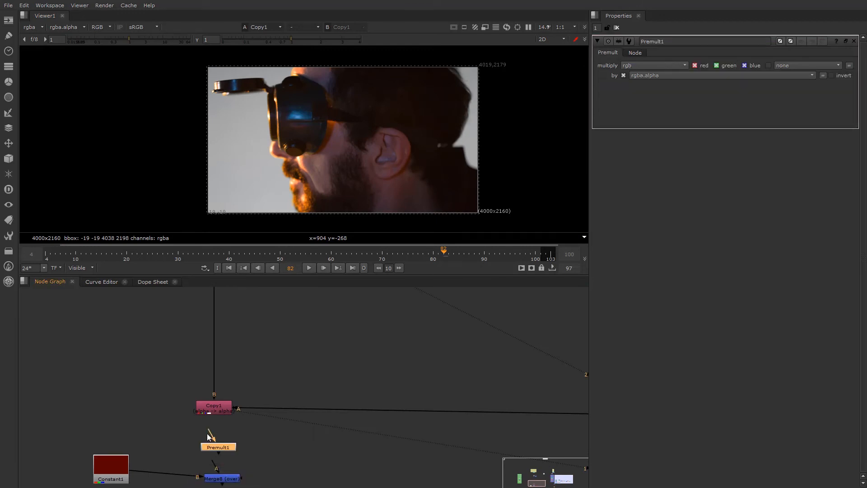
pyautogui.press('1')
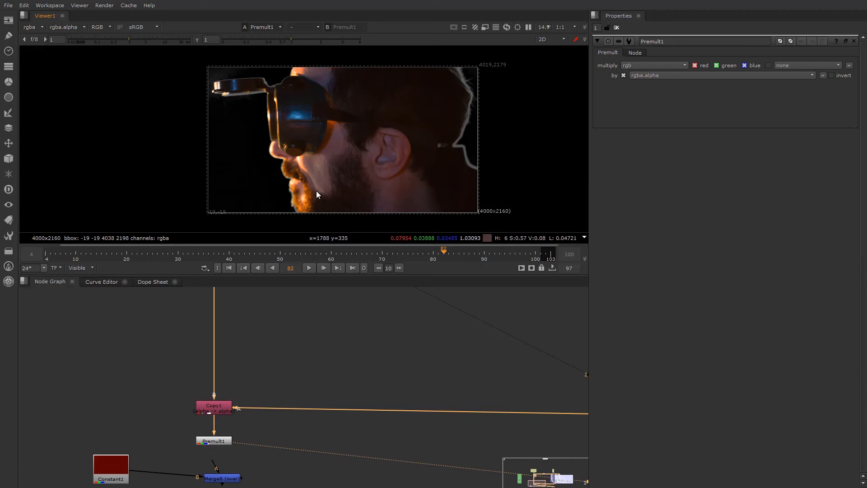
# Step: Connect Premult1 to the A input of Merge8, align Merge8 and Constant1, and view the composite over dark red
pyautogui.moveTo(186, 451); pyautogui.dragTo(202, 417, button='middle')
pyautogui.click(227, 445)
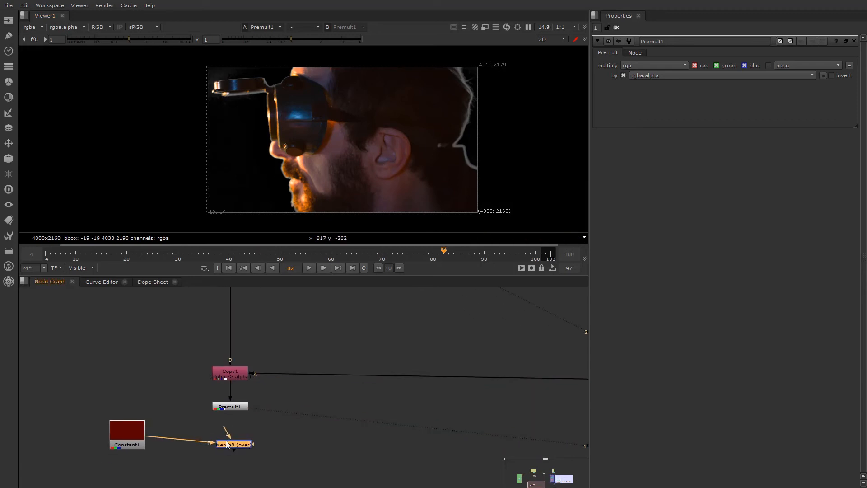
pyautogui.moveTo(228, 411); pyautogui.dragTo(231, 411)
pyautogui.moveTo(230, 442); pyautogui.dragTo(230, 442)
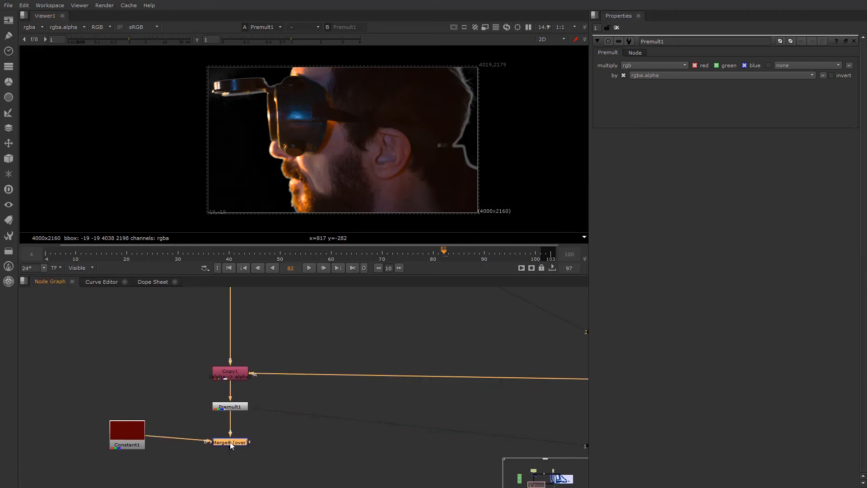
pyautogui.press('1')
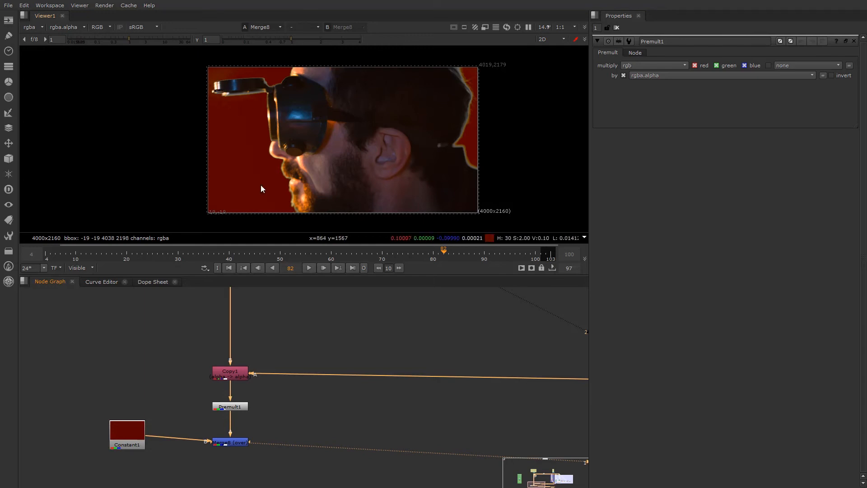
pyautogui.moveTo(139, 437); pyautogui.dragTo(142, 441)
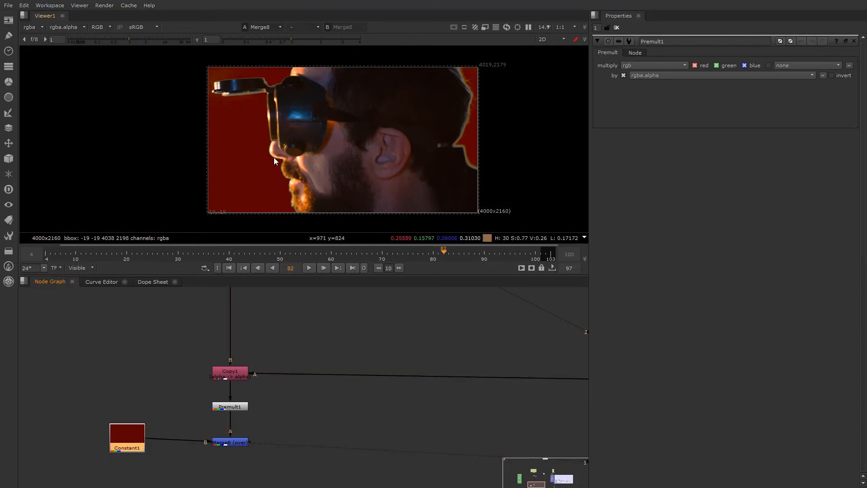
# Step: Examine the composite's edges around the goggles and nose against the dark red background
pyautogui.scroll(5, 257, 190)
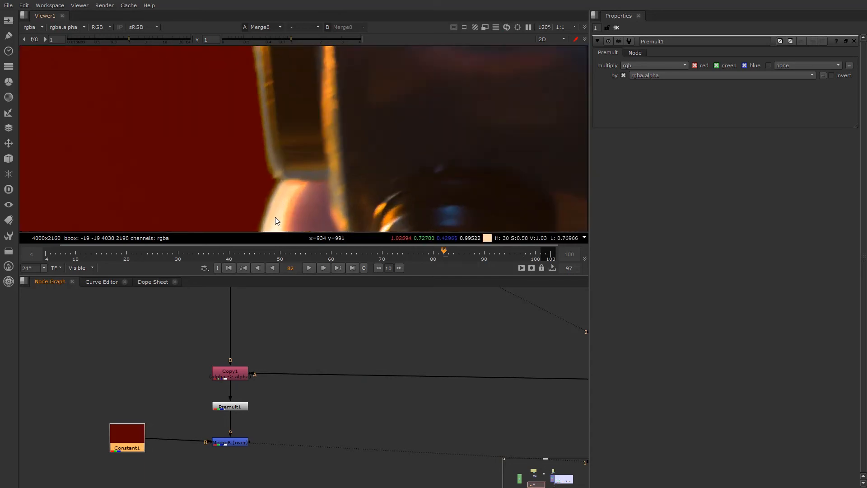
pyautogui.scroll(5, 278, 162)
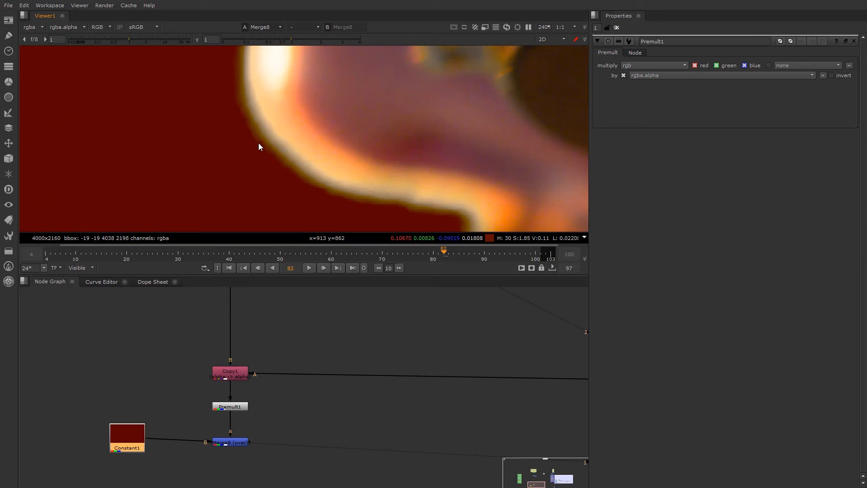
# Step: Review how the despill branch, the created alpha and the dark red constant feed into the final merge in the node graph
pyautogui.scroll(-3, 267, 400)
pyautogui.scroll(2, 267, 422)
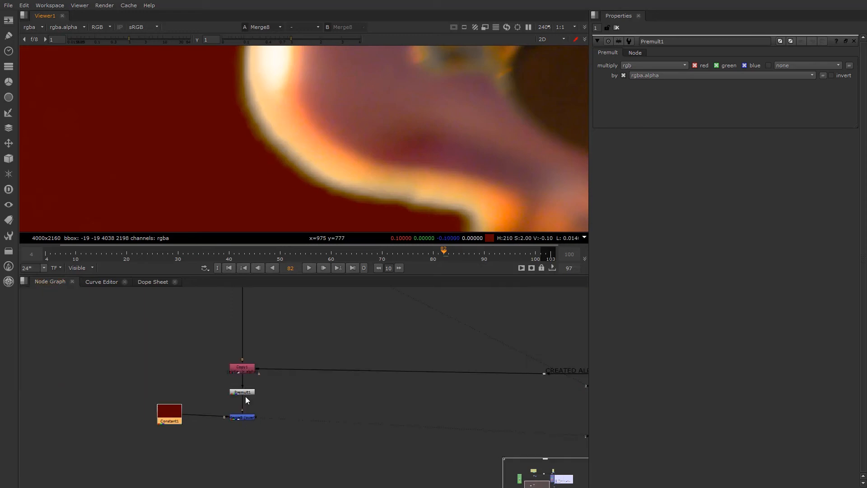
pyautogui.scroll(-3, 218, 446)
pyautogui.scroll(1, 217, 449)
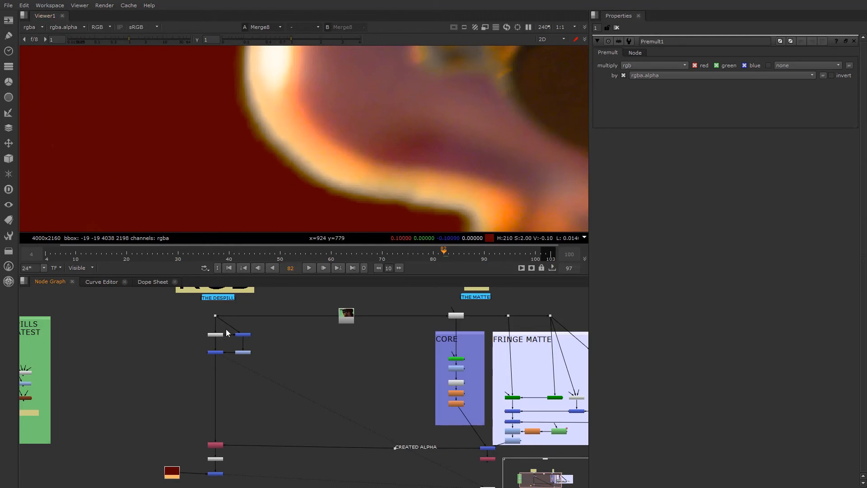
pyautogui.scroll(-3, 248, 400)
pyautogui.scroll(2, 232, 440)
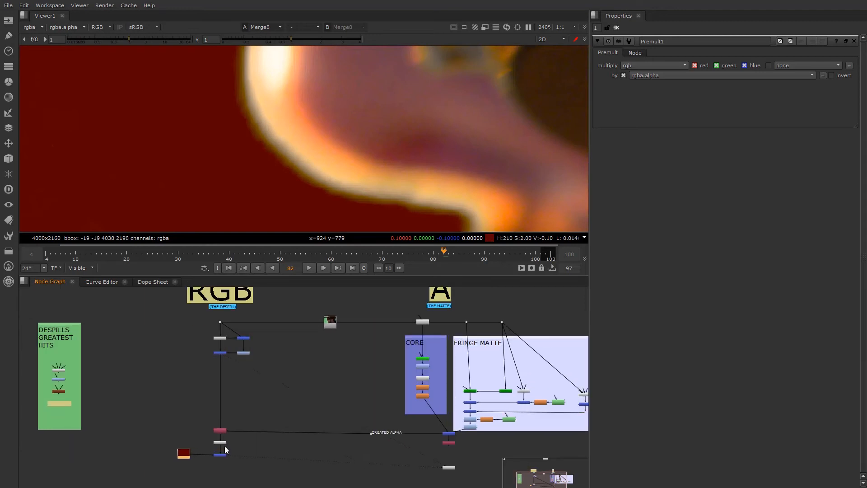
pyautogui.scroll(-1, 225, 448)
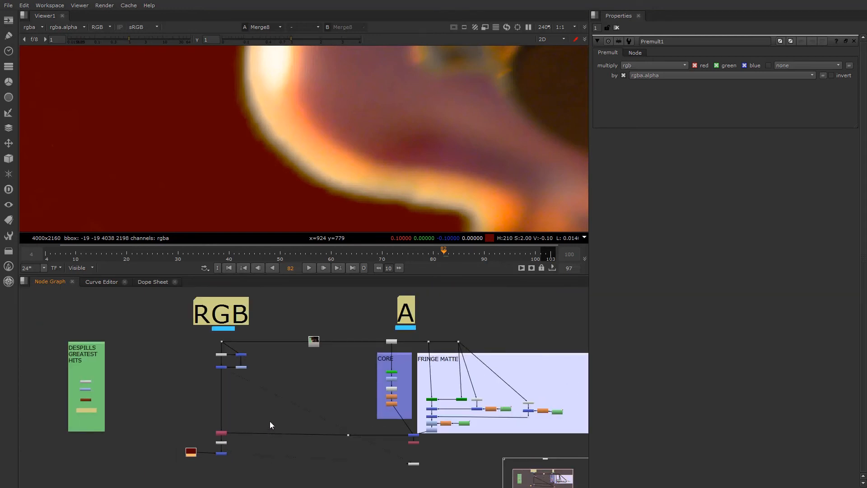
pyautogui.scroll(3, 223, 438)
pyautogui.scroll(-3, 224, 438)
pyautogui.scroll(3, 221, 454)
pyautogui.scroll(-3, 227, 436)
pyautogui.scroll(3, 225, 441)
pyautogui.scroll(-4, 215, 455)
pyautogui.scroll(2, 217, 413)
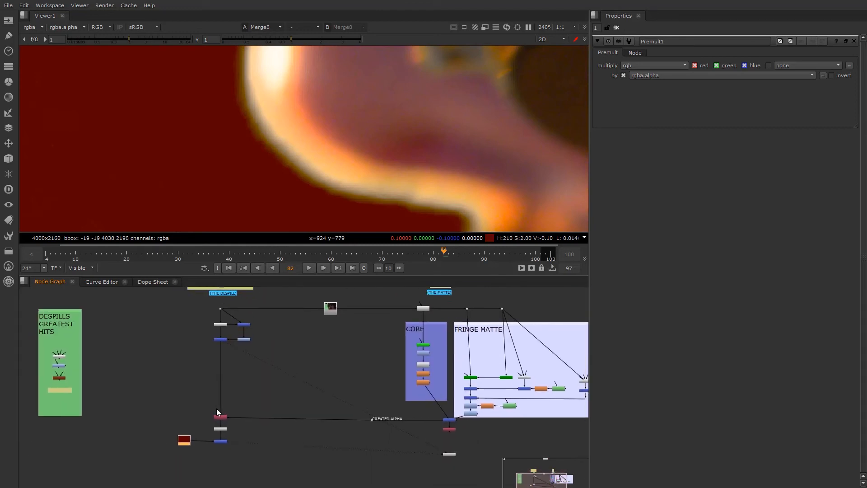
pyautogui.scroll(-2, 223, 408)
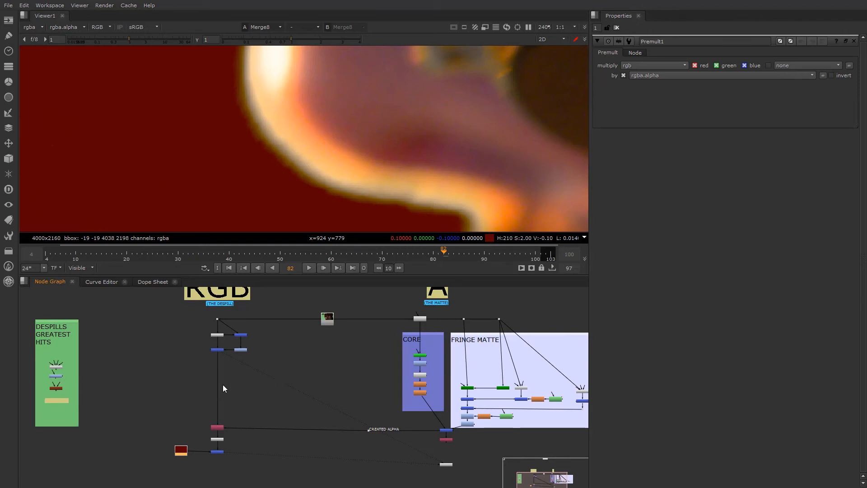
# Step: Load the Read3 plate and the Merge8 composite into two viewer inputs and compare them at the nose edge
pyautogui.click(326, 321)
pyautogui.press('1')
pyautogui.scroll(1, 211, 440)
pyautogui.click(219, 457)
pyautogui.press('1')
pyautogui.press('2')
pyautogui.press('1')
pyautogui.press('2')
pyautogui.press('1')
pyautogui.press('2')
pyautogui.press('1')
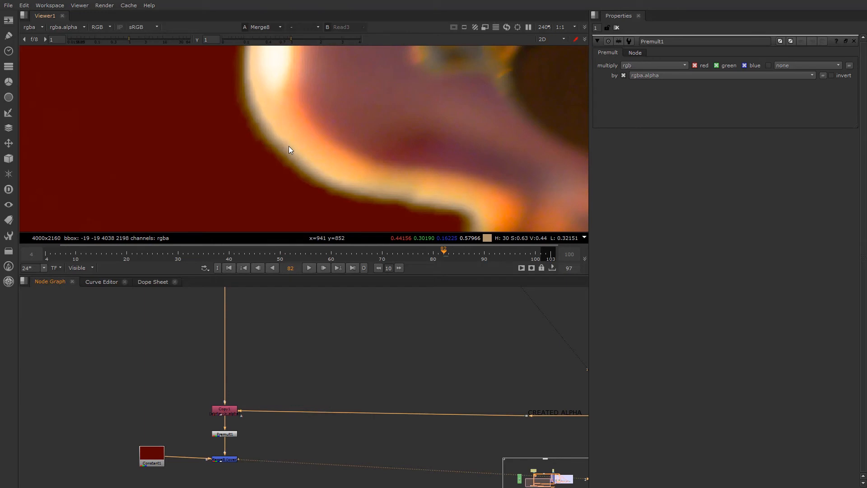
pyautogui.press('2')
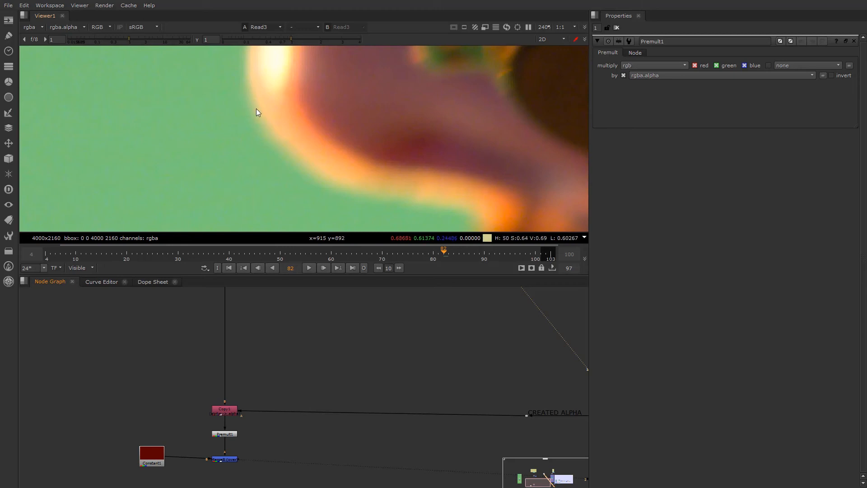
pyautogui.press('1')
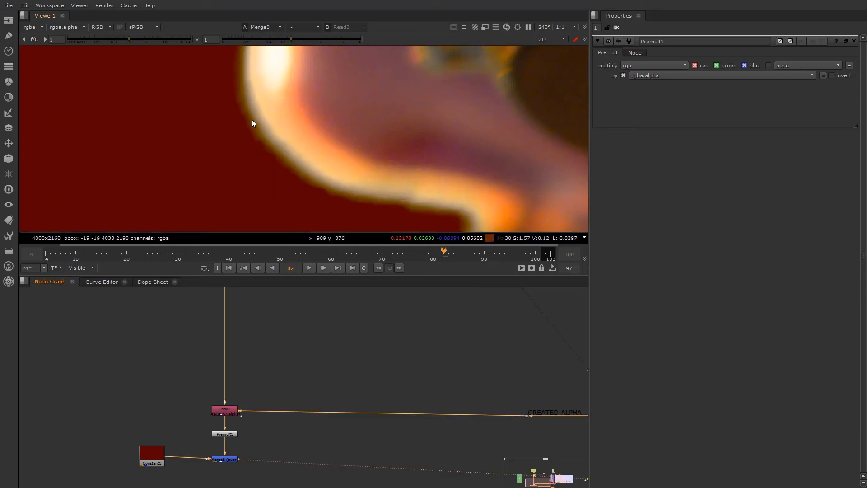
pyautogui.press('2')
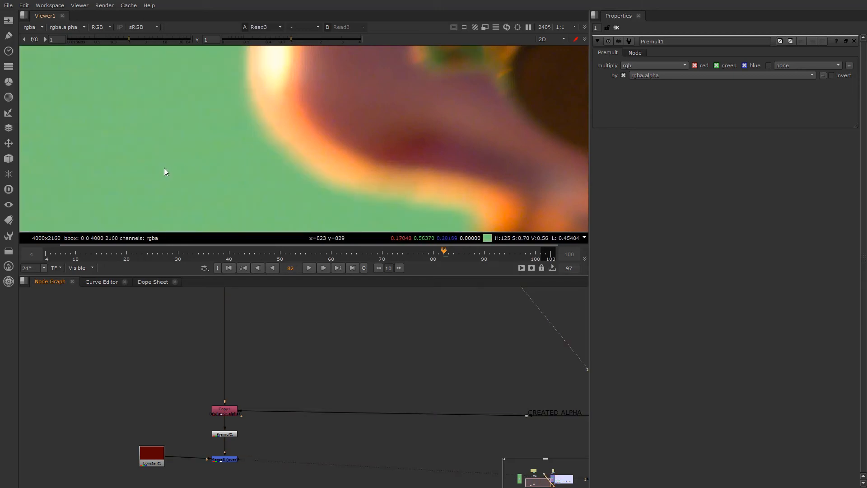
# Step: Examine the original green-screen plate around the nose, moustache and goggles
pyautogui.scroll(-10, 164, 171)
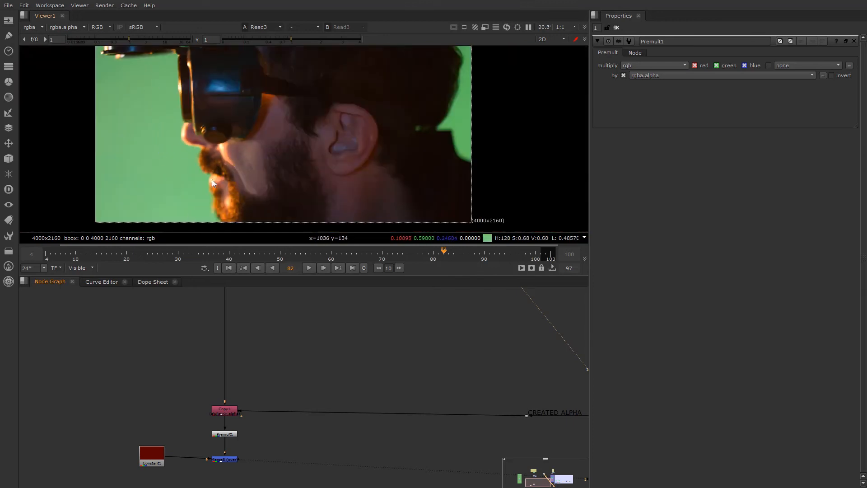
pyautogui.scroll(6, 183, 174)
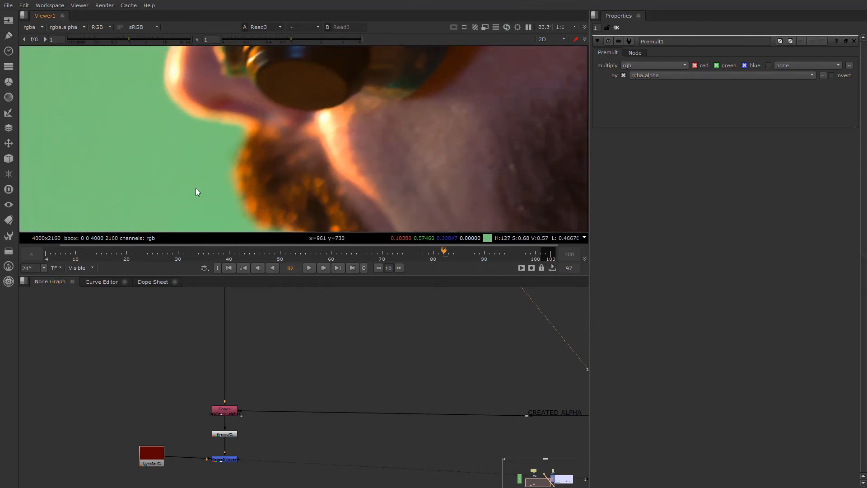
pyautogui.scroll(-5, 267, 372)
pyautogui.scroll(3, 228, 359)
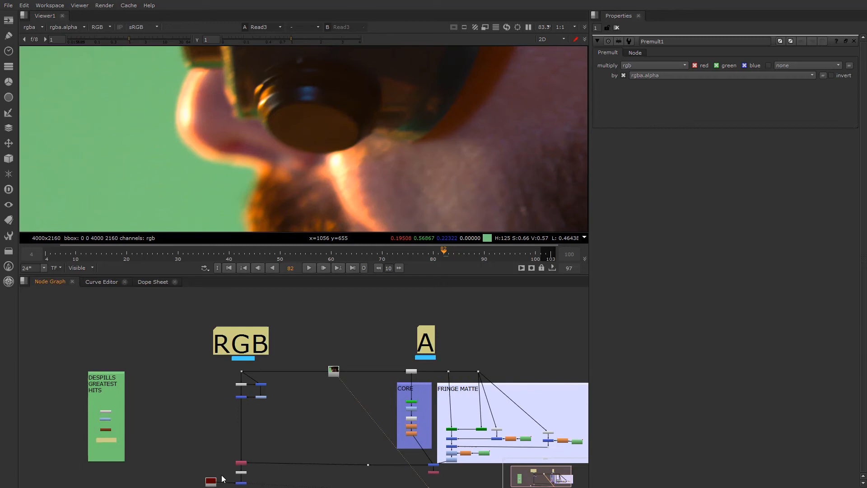
# Step: View the full frame of Constant1's dark red output and align the Constant1 node level with Merge8
pyautogui.scroll(3, 207, 433)
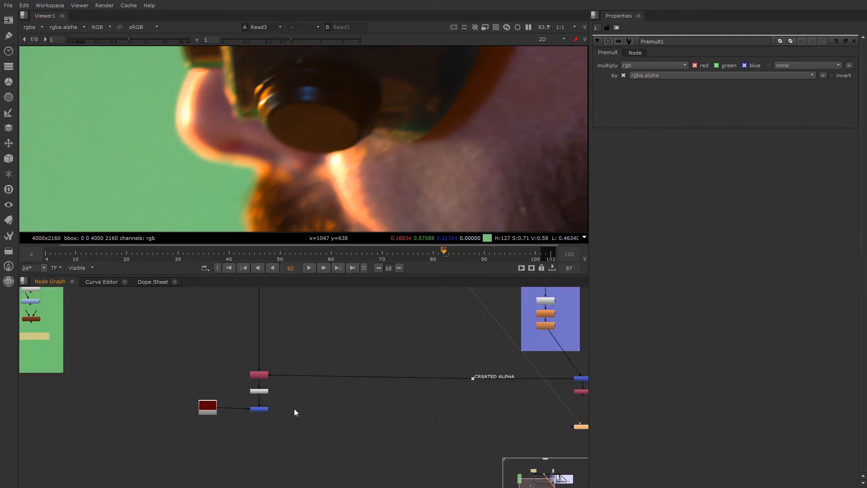
pyautogui.scroll(3, 273, 407)
pyautogui.click(247, 398)
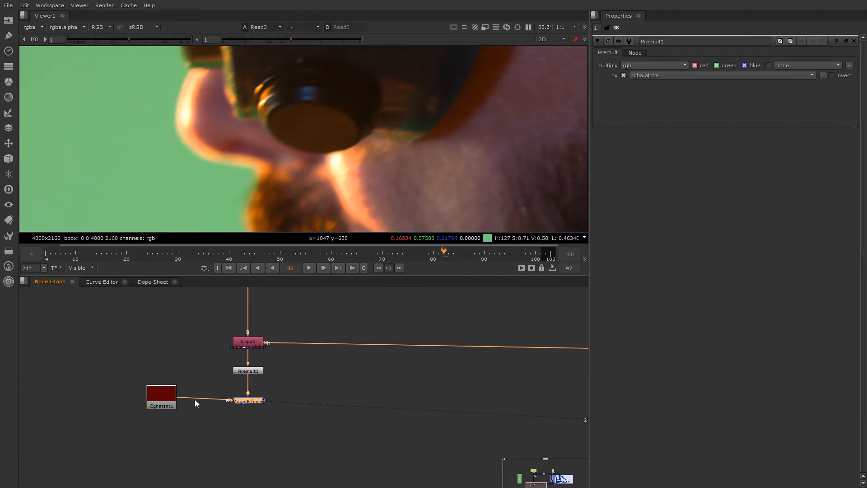
pyautogui.scroll(3, 152, 401)
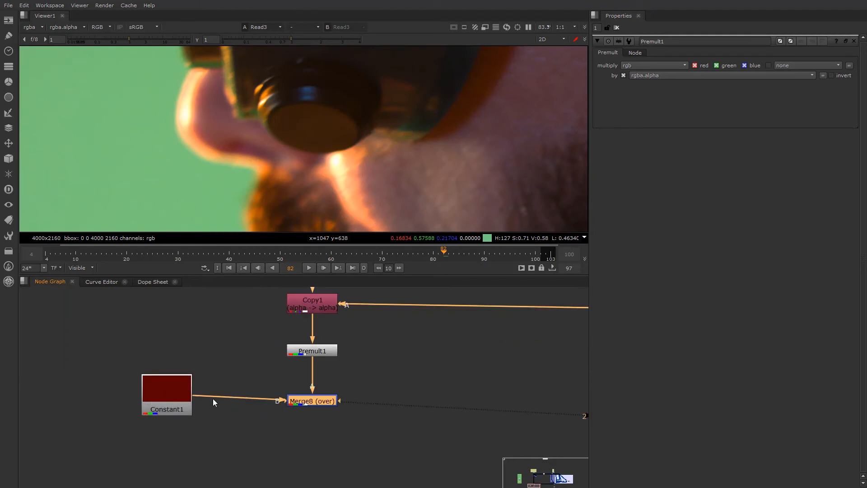
pyautogui.click(188, 377)
pyautogui.press('1')
pyautogui.scroll(-5, 261, 133)
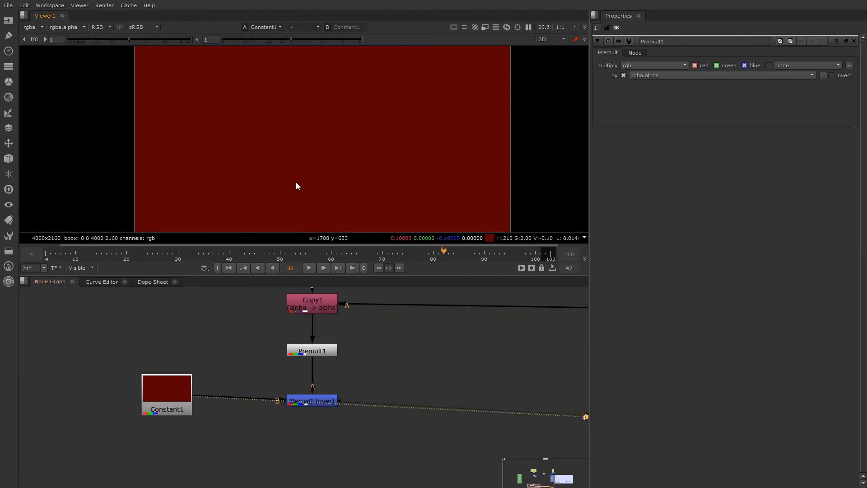
pyautogui.scroll(-1, 296, 183)
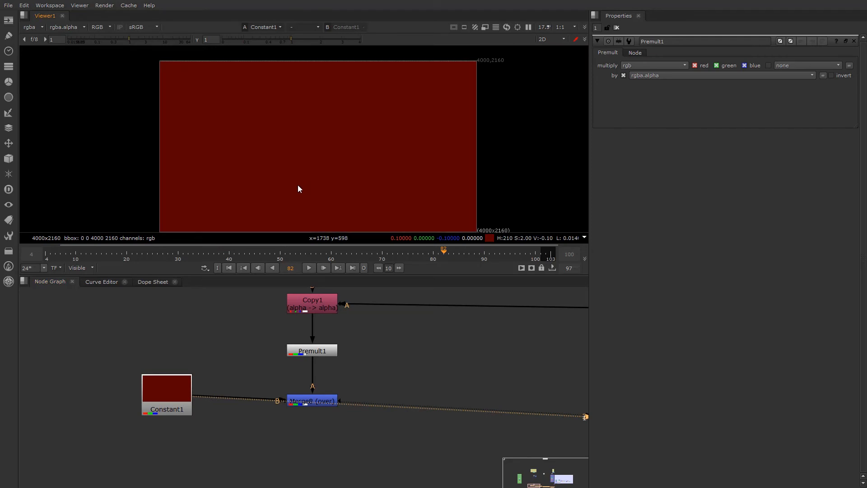
pyautogui.moveTo(298, 189)
pyautogui.mouseDown(button='middle')
pyautogui.moveTo(299, 181)
pyautogui.moveTo(299, 189)
pyautogui.mouseUp(button='middle')
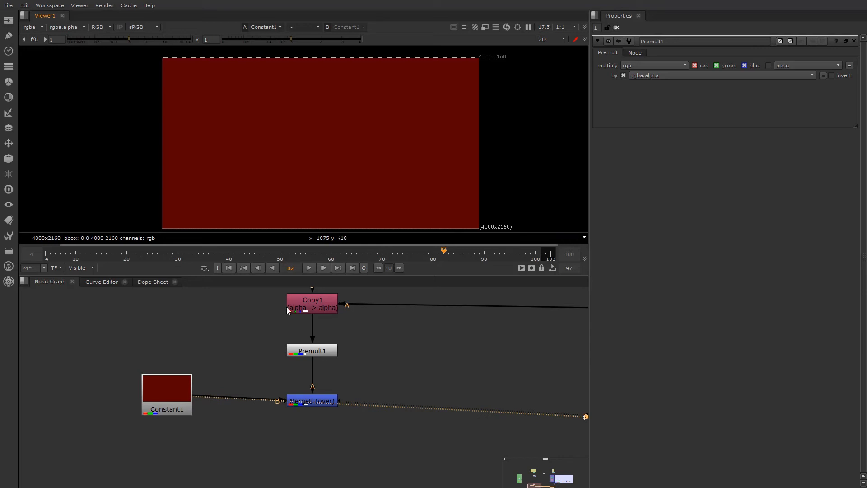
pyautogui.moveTo(178, 397); pyautogui.dragTo(179, 403)
pyautogui.scroll(-2, 213, 361)
pyautogui.moveTo(213, 361); pyautogui.dragTo(165, 389, button='middle')
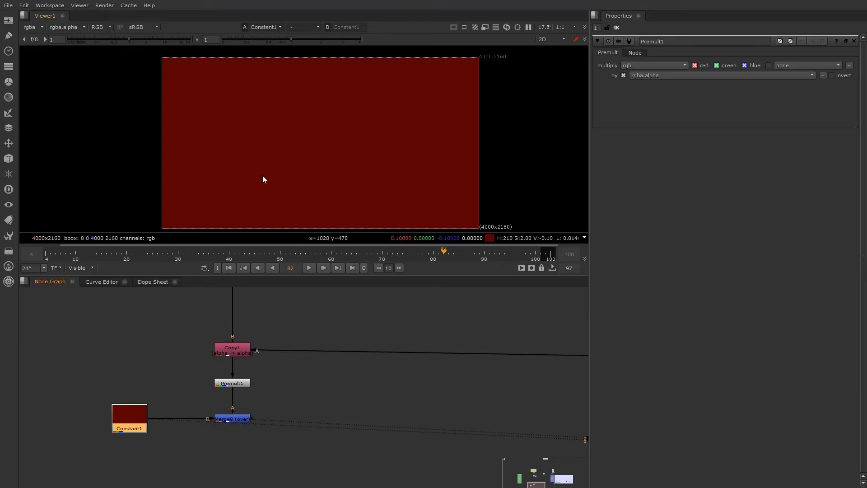
# Step: View the despilled Merge7 output and compare it with the Constant1 background
pyautogui.scroll(-5, 170, 387)
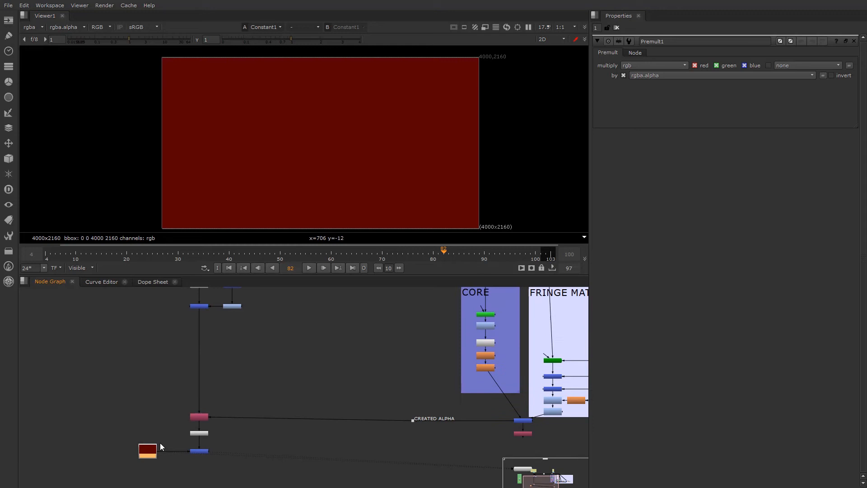
pyautogui.scroll(5, 176, 376)
pyautogui.click(206, 323)
pyautogui.press('1')
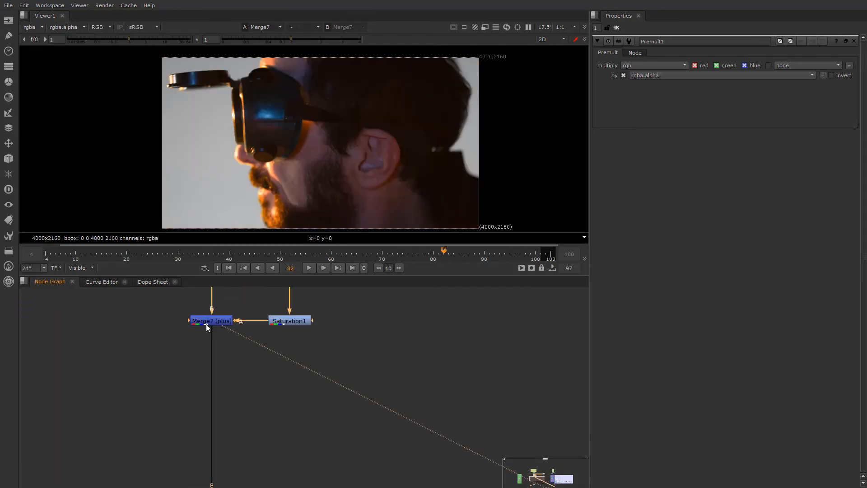
pyautogui.scroll(-1, 192, 356)
pyautogui.moveTo(177, 472); pyautogui.dragTo(211, 367, button='middle')
pyautogui.scroll(1, 172, 426)
pyautogui.click(171, 426)
pyautogui.press('1')
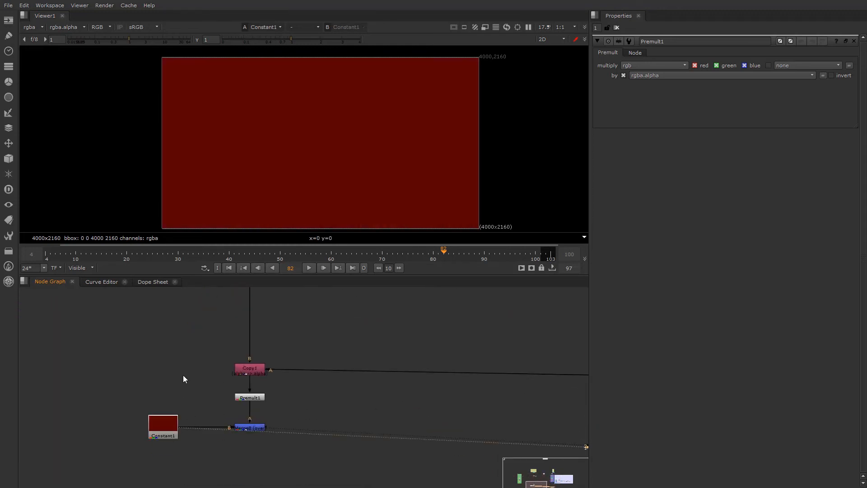
# Step: Switch the viewer to luminance while viewing Constant1 to check the background's brightness
pyautogui.scroll(-3, 218, 352)
pyautogui.scroll(-1, 218, 351)
pyautogui.moveTo(218, 351); pyautogui.dragTo(209, 427, button='middle')
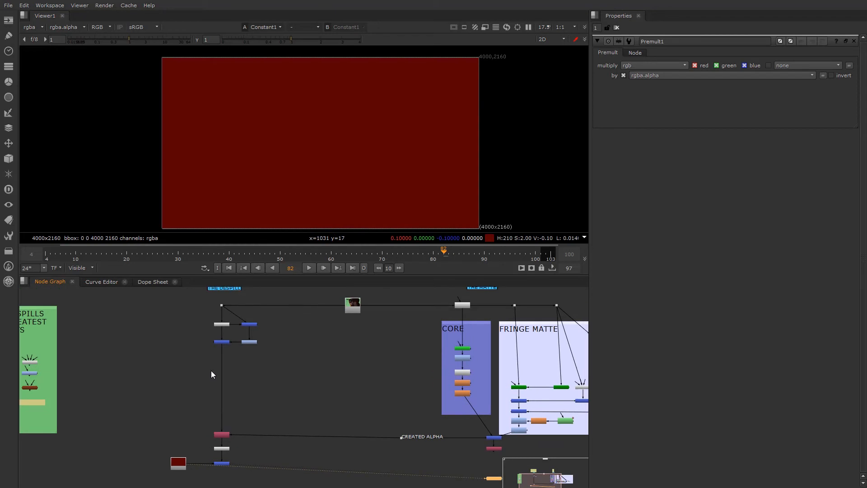
pyautogui.scroll(3, 179, 466)
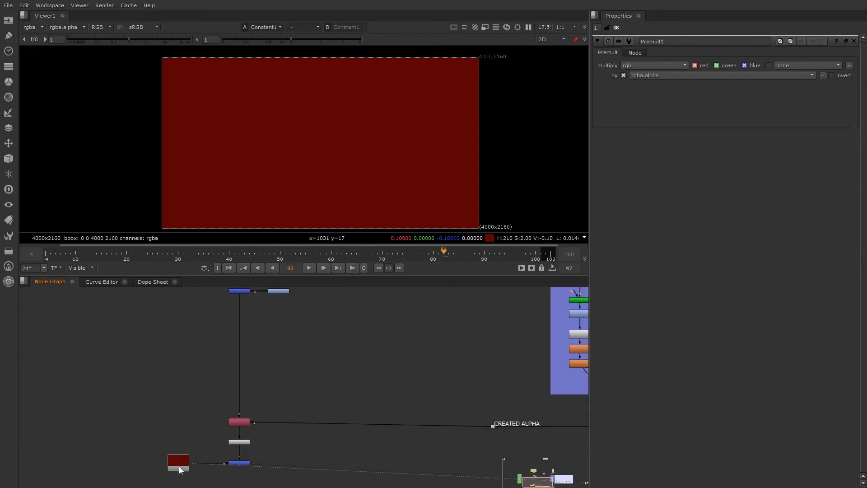
pyautogui.click(180, 468)
pyautogui.press('y')
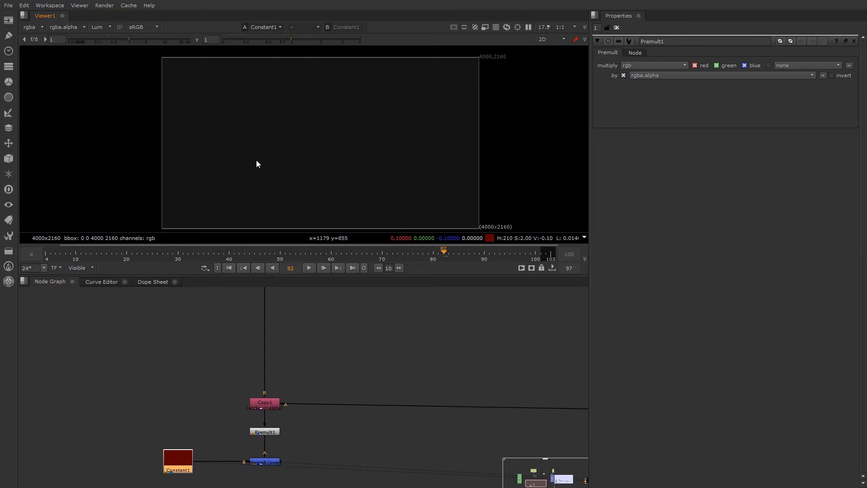
# Step: View the despilled Merge7 output in luminance to compare its backing brightness with the constant
pyautogui.scroll(-3, 231, 380)
pyautogui.moveTo(232, 378); pyautogui.dragTo(225, 432, button='middle')
pyautogui.scroll(2, 242, 434)
pyautogui.click(238, 429)
pyautogui.press('1')
pyautogui.click(260, 370)
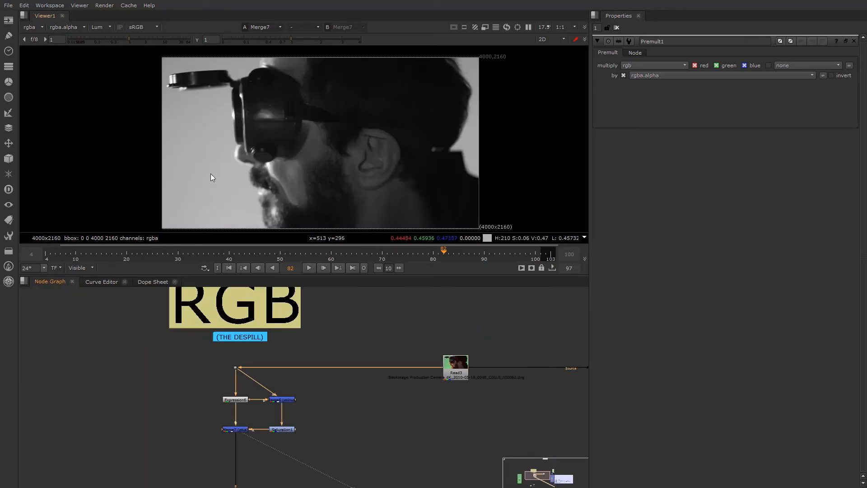
# Step: Return the viewer to full RGB colour on Merge7 and view the Constant1 output in colour
pyautogui.scroll(-2, 218, 180)
pyautogui.moveTo(218, 186); pyautogui.dragTo(223, 143, button='middle')
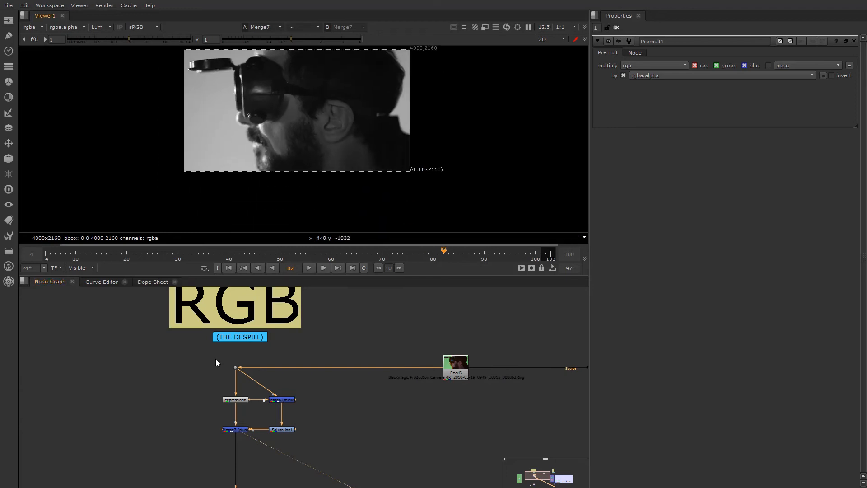
pyautogui.press('r')
pyautogui.press('r')
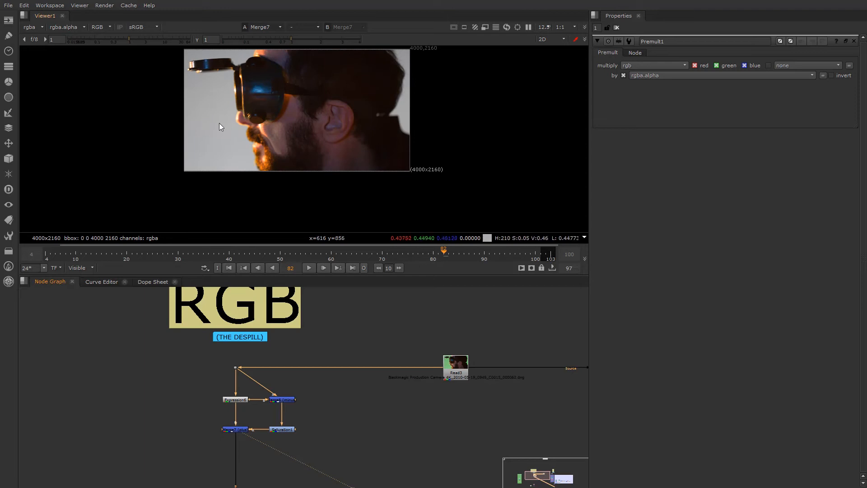
pyautogui.scroll(-3, 212, 137)
pyautogui.scroll(-2, 188, 443)
pyautogui.moveTo(190, 449); pyautogui.dragTo(232, 316, button='middle')
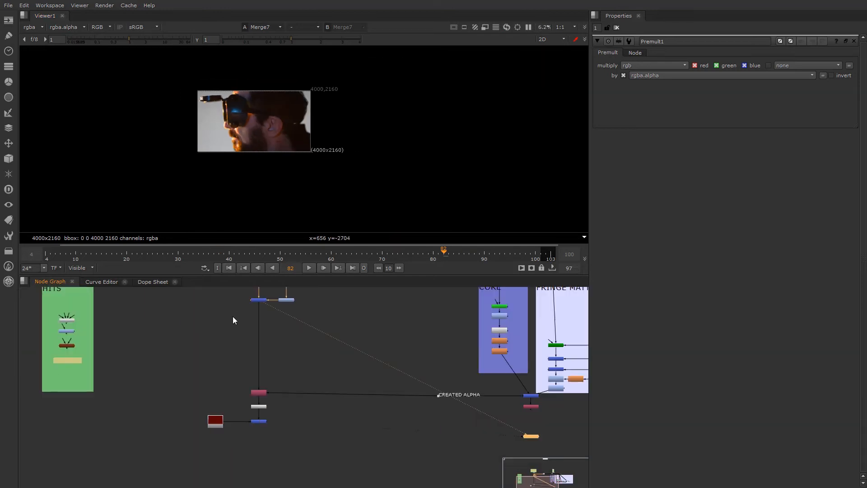
pyautogui.scroll(2, 232, 421)
pyautogui.scroll(2, 231, 422)
pyautogui.press('1')
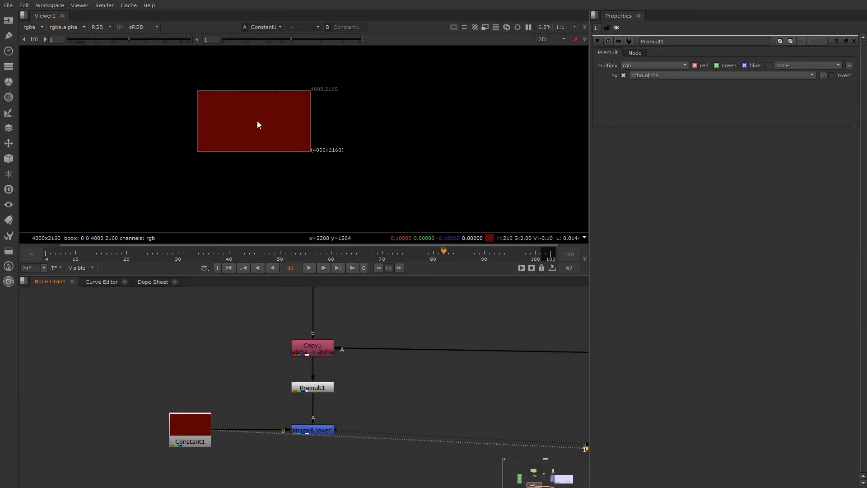
pyautogui.scroll(-3, 265, 400)
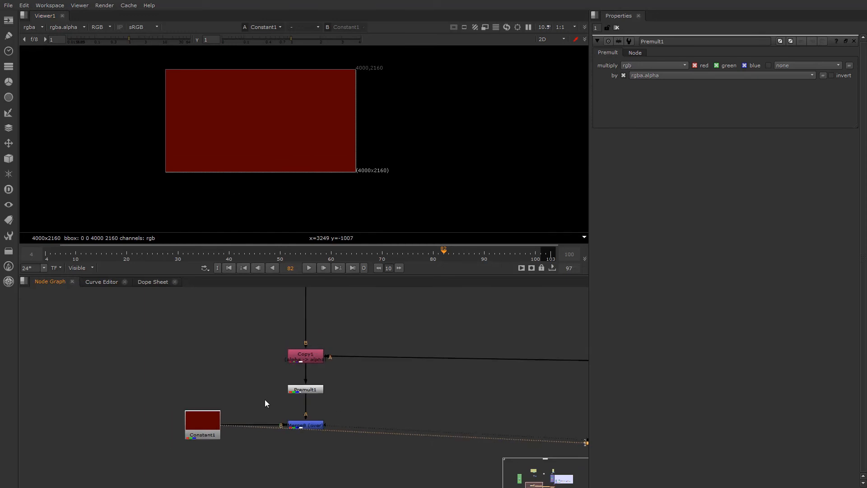
# Step: View the Merge7 despill result again and inspect the connection running down from Merge7
pyautogui.scroll(6, 235, 350)
pyautogui.click(289, 400)
pyautogui.press('1')
pyautogui.click(264, 423)
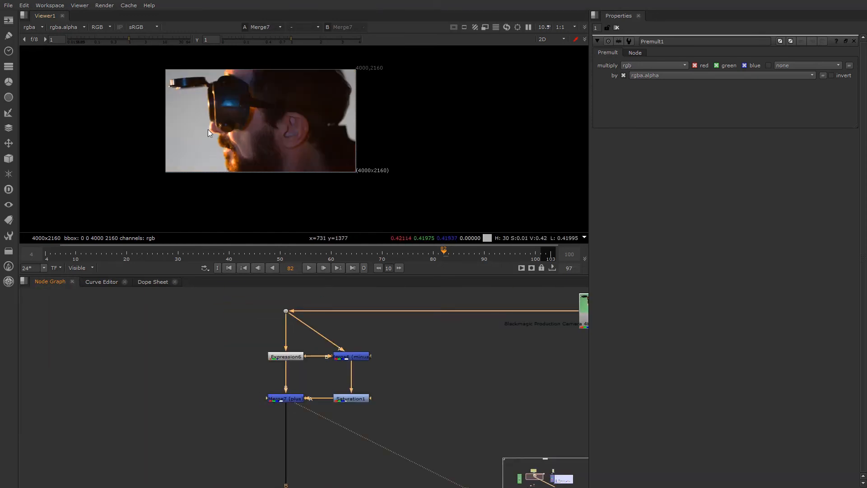
pyautogui.scroll(-4, 266, 407)
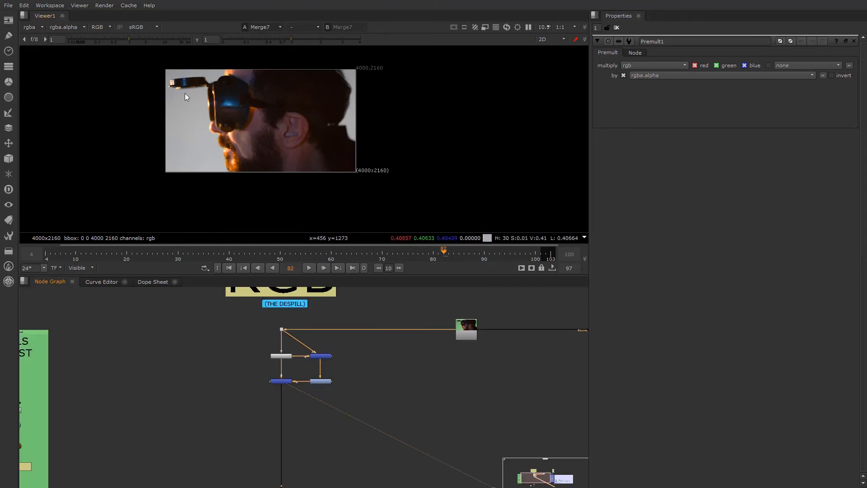
pyautogui.scroll(5, 276, 406)
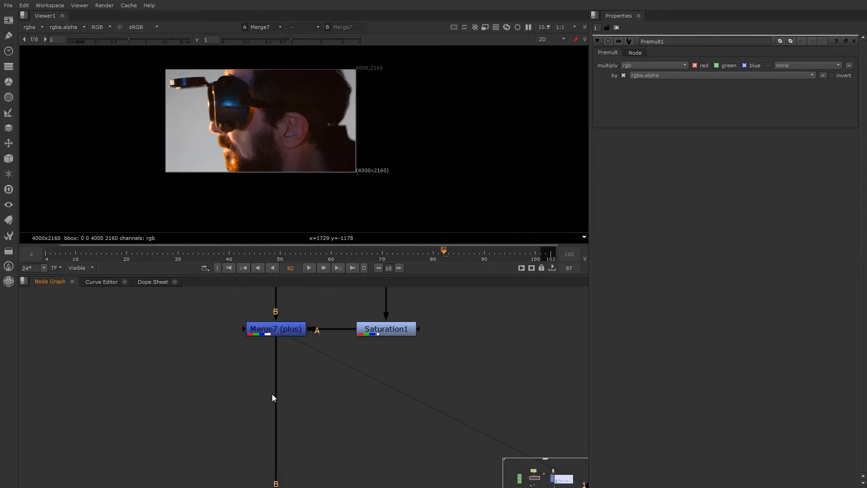
# Step: Insert a Grade node into the connection below Merge7
pyautogui.moveTo(257, 399); pyautogui.dragTo(238, 407, button='middle')
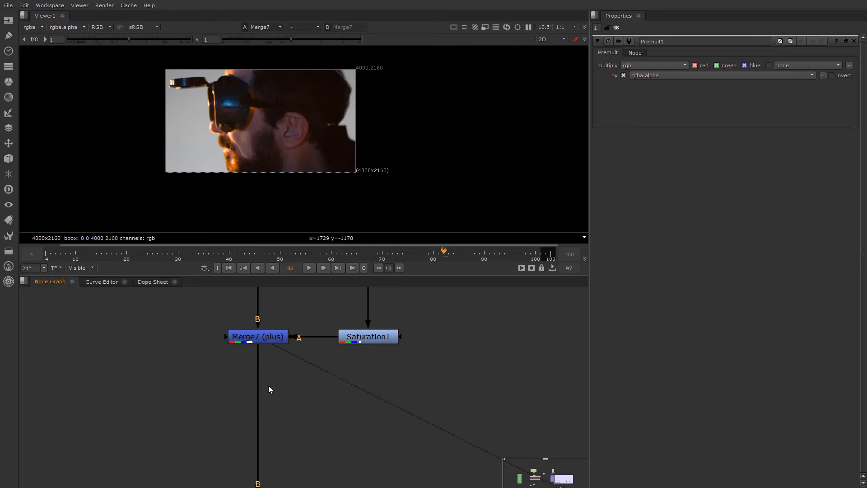
pyautogui.scroll(-1, 203, 408)
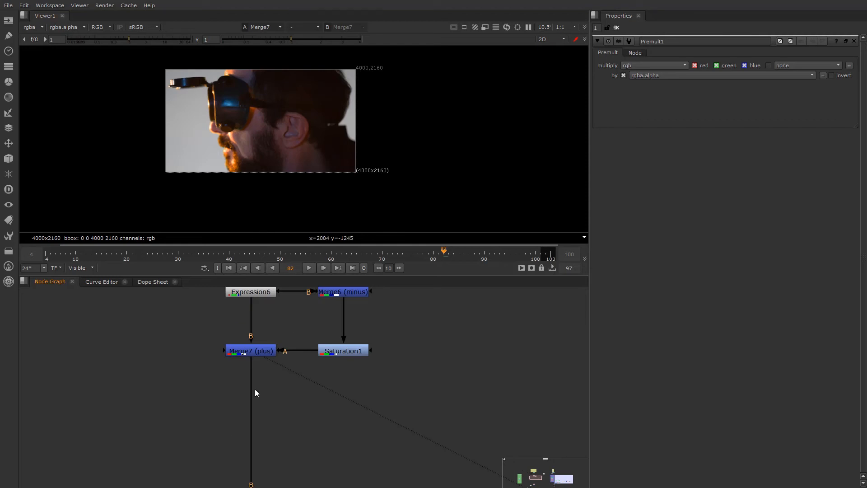
pyautogui.scroll(2, 248, 413)
pyautogui.scroll(-3, 229, 434)
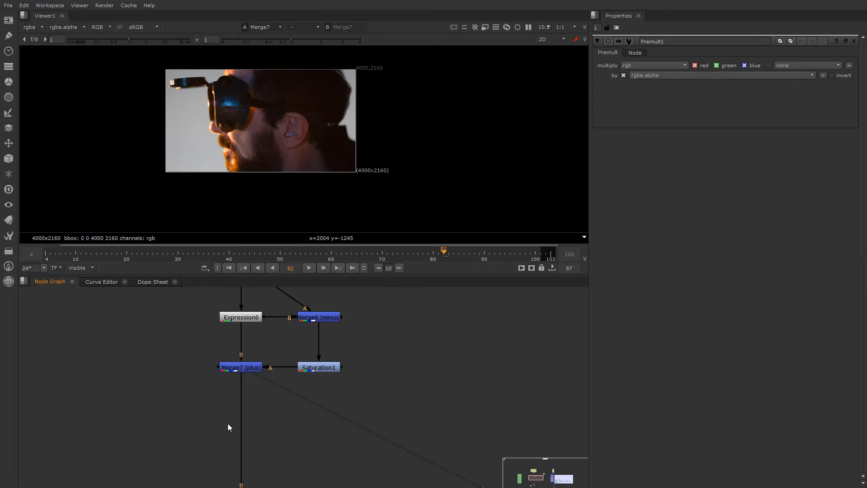
pyautogui.press('g')
pyautogui.moveTo(228, 424); pyautogui.dragTo(240, 422)
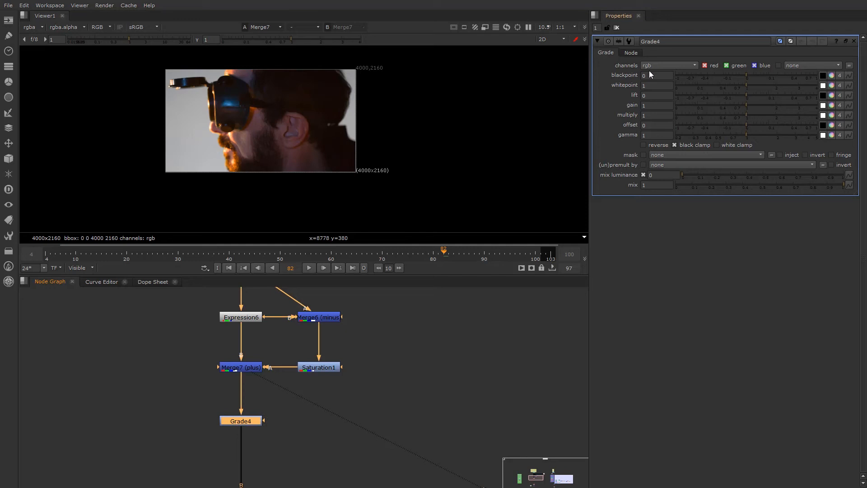
# Step: View the Saturation1 output and inspect the desaturated spill matte around the face
pyautogui.scroll(2, 316, 397)
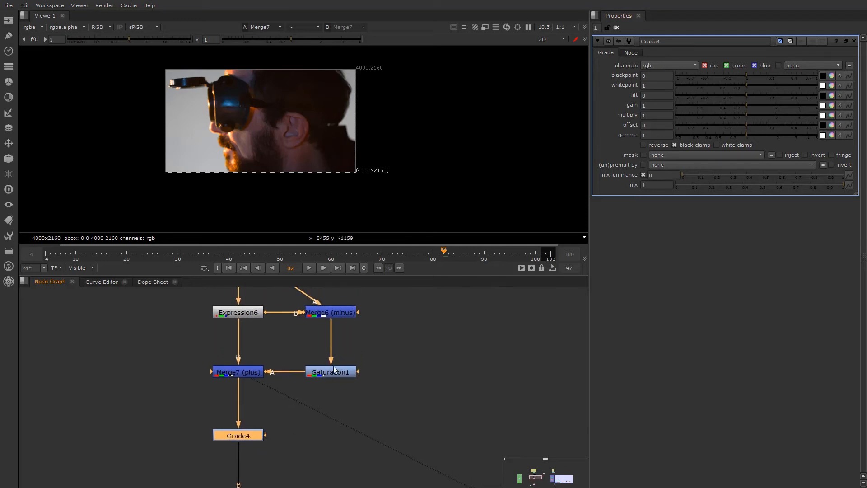
pyautogui.press('1')
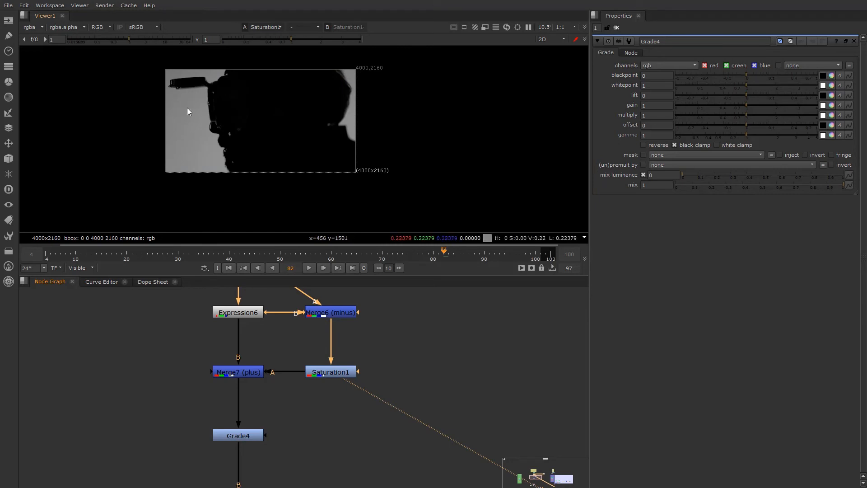
pyautogui.scroll(3, 190, 117)
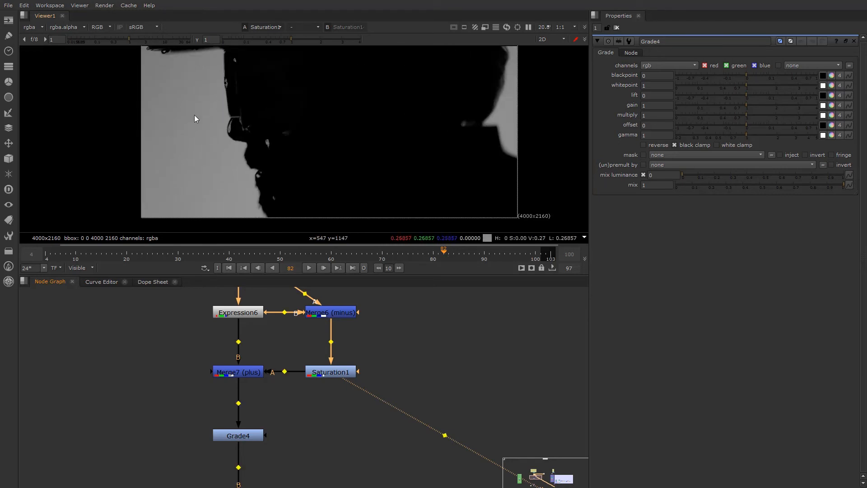
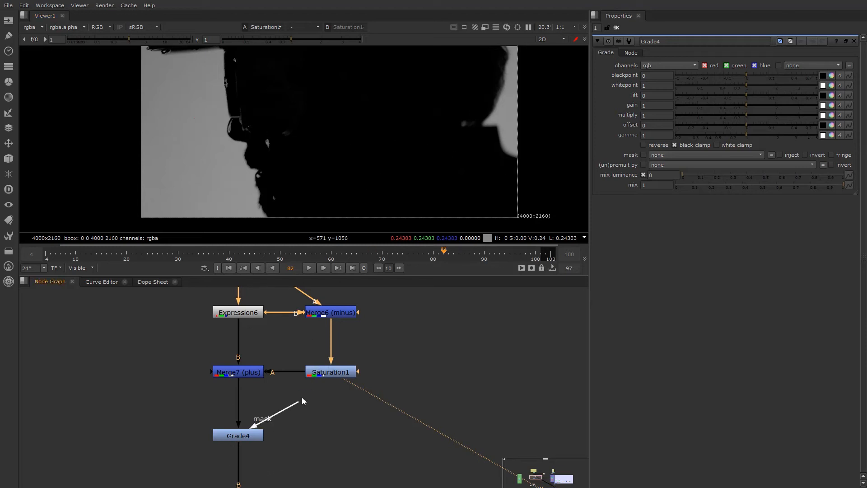
# Step: Connect the Grade4 mask input to Saturation1 and set the mask channel to rgba.red
pyautogui.moveTo(269, 431); pyautogui.dragTo(342, 374)
pyautogui.click(243, 437)
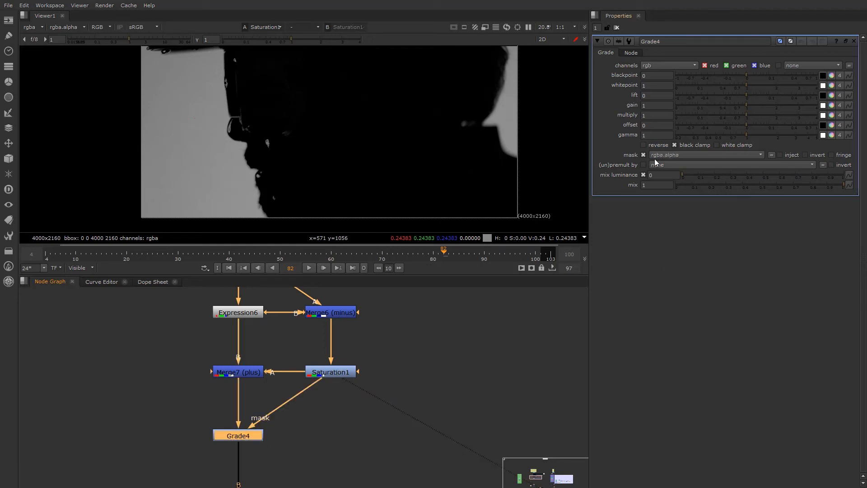
pyautogui.click(688, 155)
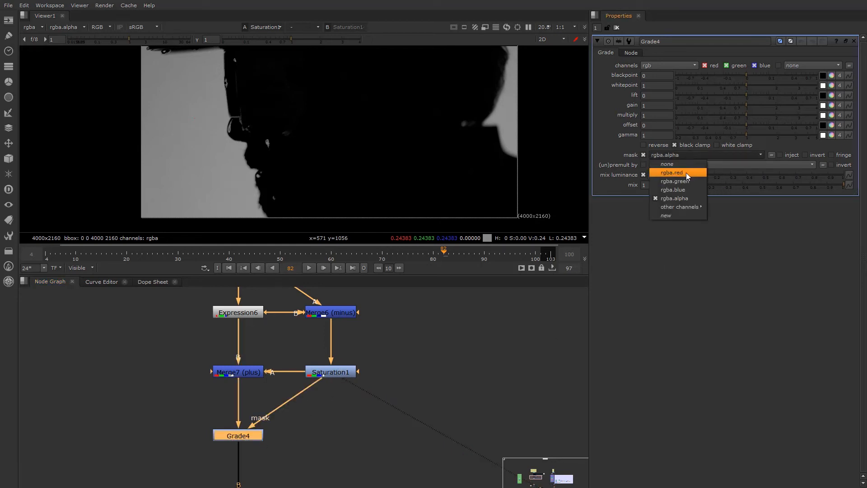
pyautogui.click(687, 172)
# Step: Check the Saturation1 matte in single colour channels and view the Grade4 output up close
pyautogui.scroll(-3, 291, 155)
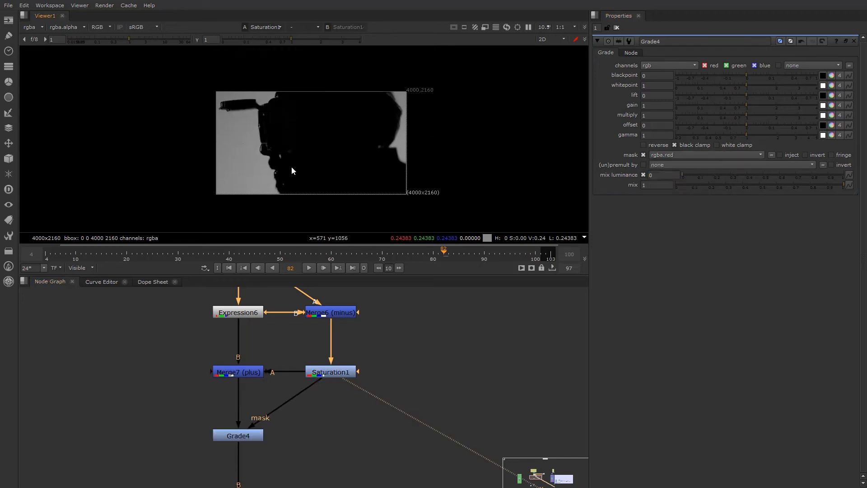
pyautogui.press('r')
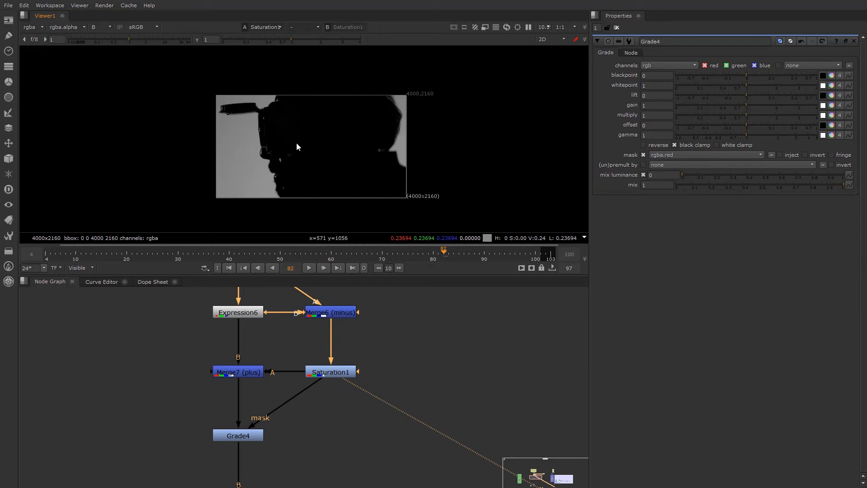
pyautogui.press('b')
pyautogui.click(245, 440)
pyautogui.press('1')
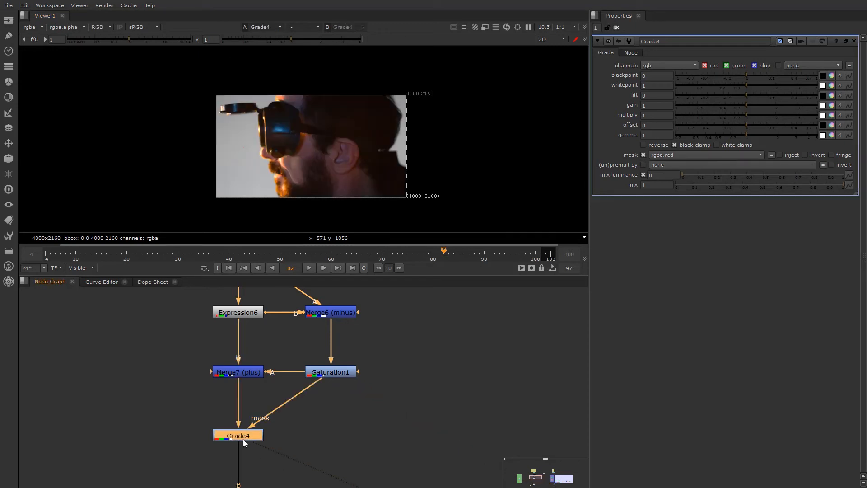
pyautogui.scroll(3, 309, 180)
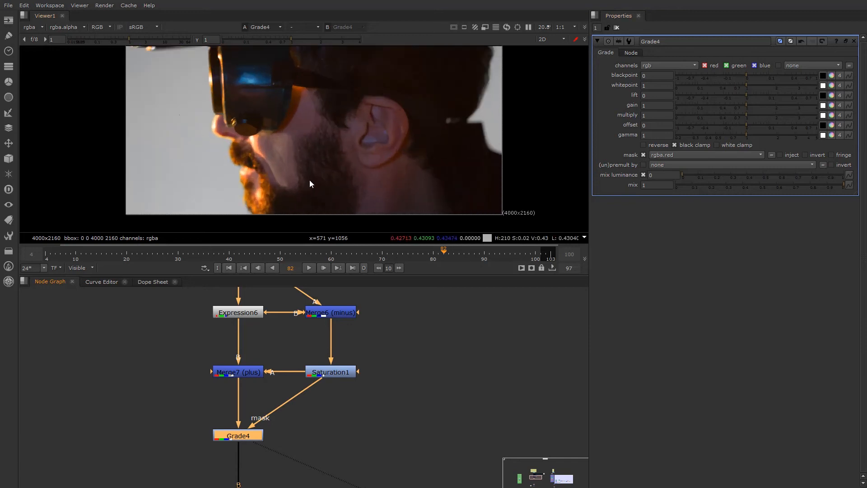
# Step: Lower the Grade4 gain to 0 and toggle the node off and on to compare the backing
pyautogui.moveTo(733, 106); pyautogui.dragTo(575, 107)
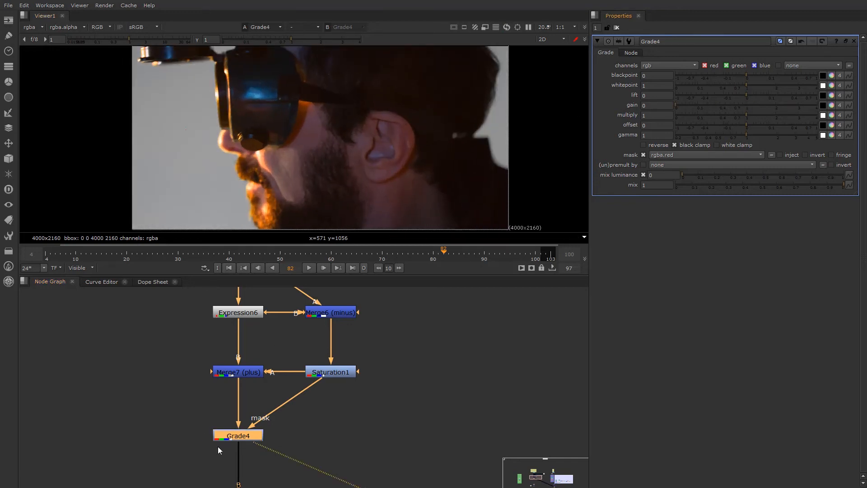
pyautogui.press('d')
pyautogui.press('d')
pyautogui.press('d')
pyautogui.press('d')
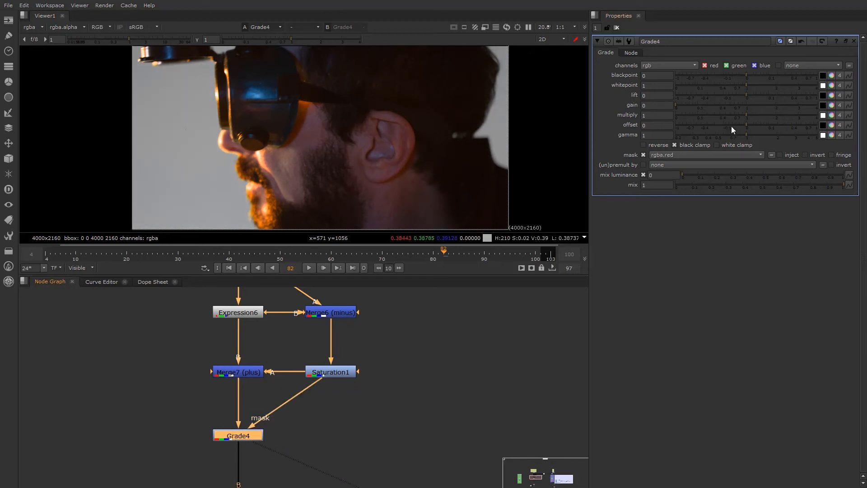
# Step: Split the Grade4 gain into separate channels and raise its red value to 0.6
pyautogui.click(832, 104)
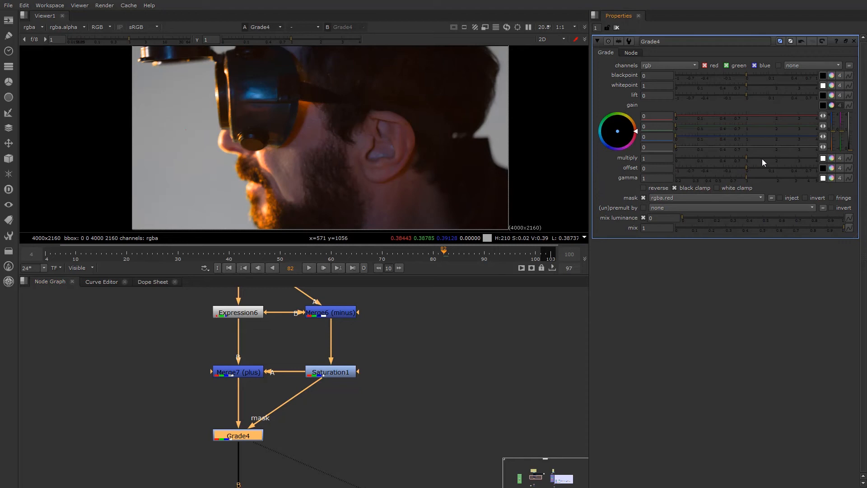
pyautogui.moveTo(701, 117); pyautogui.dragTo(731, 117)
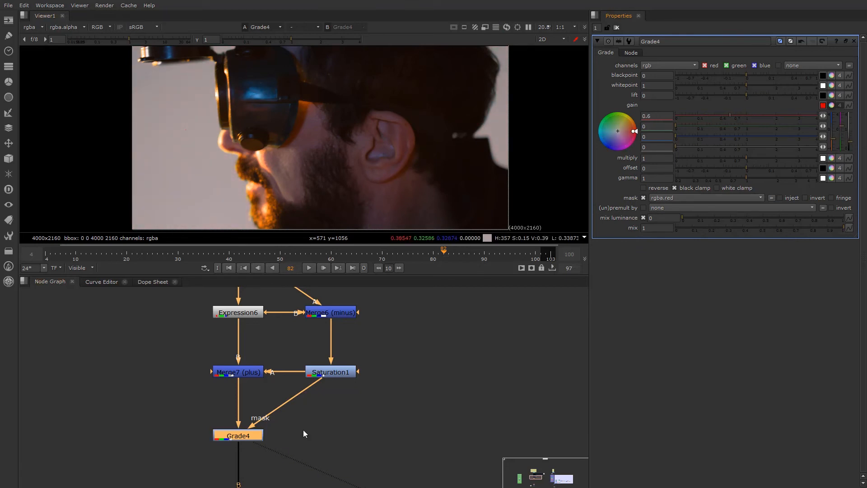
pyautogui.scroll(-1, 234, 458)
pyautogui.scroll(1, 234, 457)
# Step: Paste a copy of Grade4 directly below it, connect its mask to Saturation1 and view the result
pyautogui.moveTo(239, 438); pyautogui.dragTo(247, 401, button='middle')
pyautogui.hotkey('ctrl', 'c')
pyautogui.hotkey('ctrl', 'v')
pyautogui.moveTo(193, 464); pyautogui.dragTo(200, 438, button='middle')
pyautogui.moveTo(200, 437); pyautogui.dragTo(336, 307)
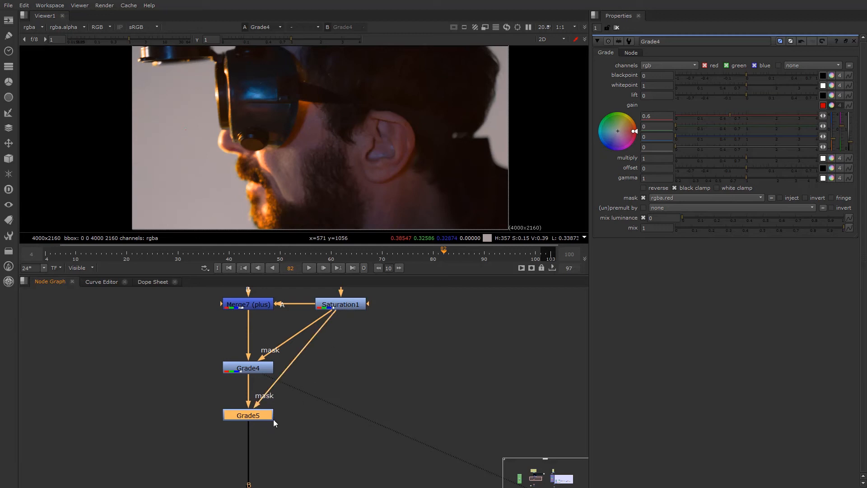
pyautogui.press('1')
# Step: Paste another copy of the red grade below Grade5, mask it with Saturation1 and view its output
pyautogui.click(253, 417)
pyautogui.hotkey('ctrl', 'v')
pyautogui.moveTo(208, 463); pyautogui.dragTo(342, 306)
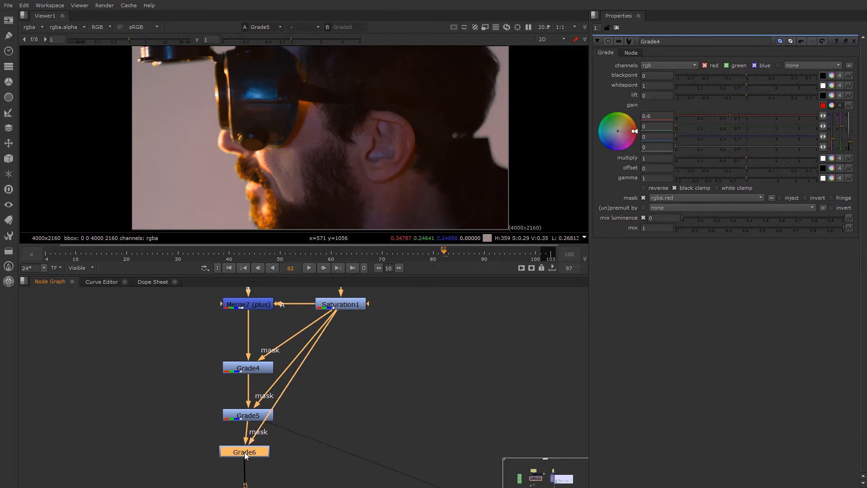
pyautogui.press('1')
pyautogui.moveTo(239, 455); pyautogui.dragTo(239, 405, button='middle')
pyautogui.click(246, 402)
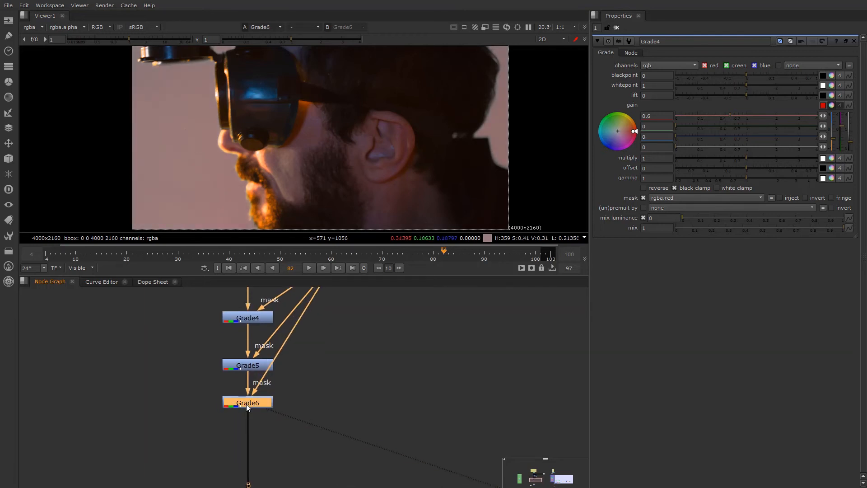
# Step: Add a further copy of the red grade below Grade6, mask it with Saturation1 and view its output
pyautogui.click(285, 437)
pyautogui.press('g')
pyautogui.moveTo(256, 454); pyautogui.dragTo(253, 454)
pyautogui.scroll(-3, 253, 454)
pyautogui.scroll(1, 251, 465)
pyautogui.scroll(-1, 238, 467)
pyautogui.moveTo(257, 460); pyautogui.dragTo(301, 321)
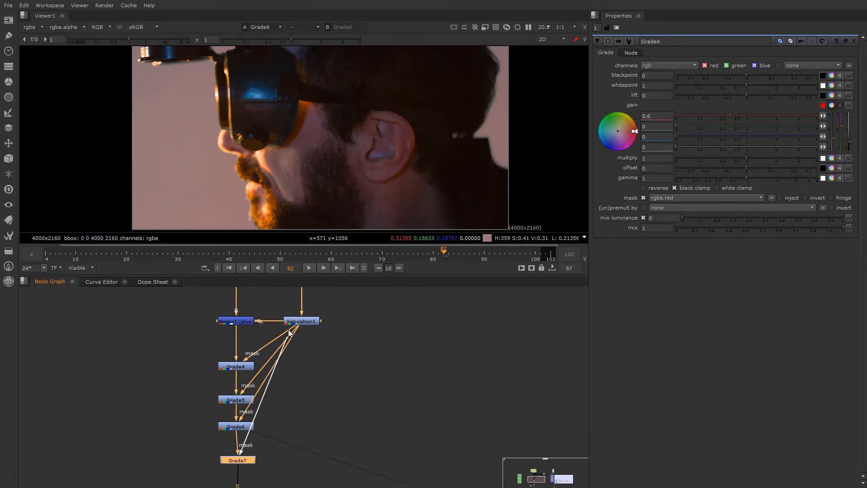
pyautogui.moveTo(244, 463); pyautogui.dragTo(243, 463)
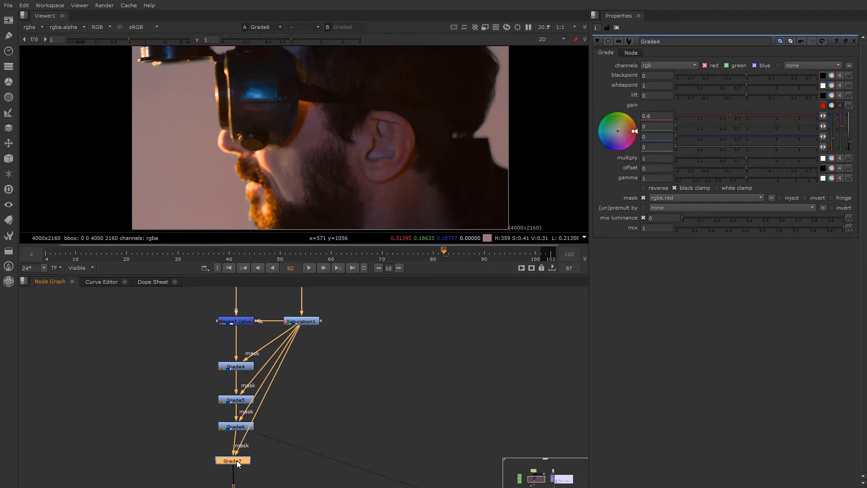
pyautogui.scroll(2, 239, 461)
pyautogui.press('1')
# Step: Toggle Grade7 off and on to compare its effect on the backing colour
pyautogui.click(240, 425)
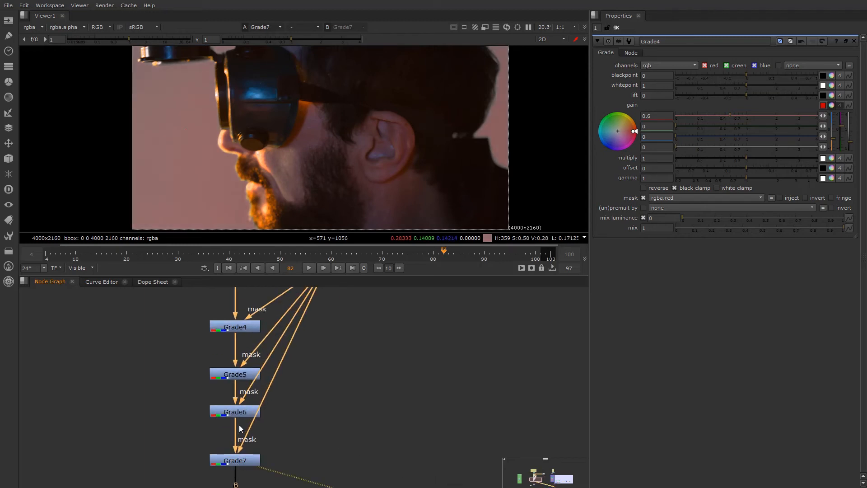
pyautogui.click(235, 461)
pyautogui.press('d')
pyautogui.press('d')
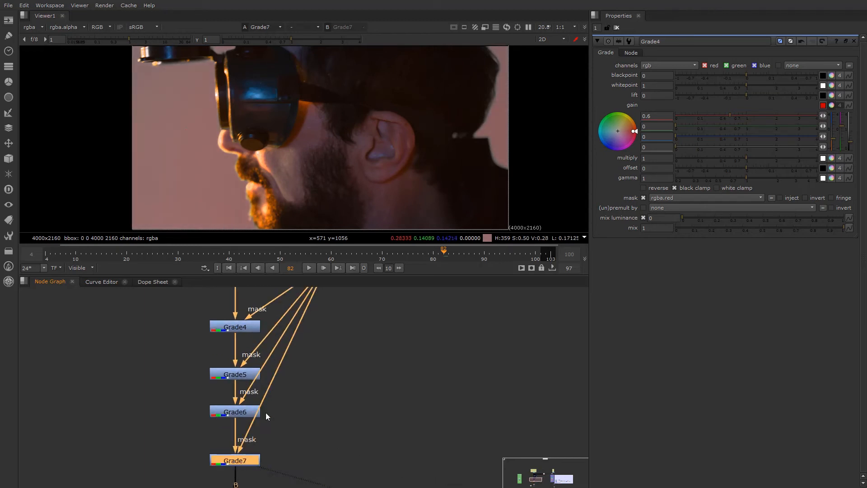
# Step: Add one more red grade copy below Grade7 and connect its mask to Saturation1
pyautogui.scroll(-2, 253, 430)
pyautogui.scroll(1, 252, 435)
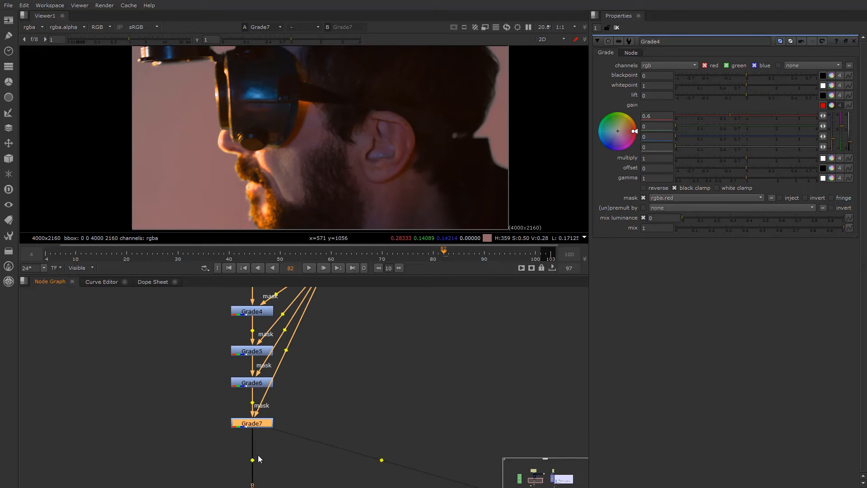
pyautogui.press('g')
pyautogui.moveTo(280, 448); pyautogui.dragTo(246, 461)
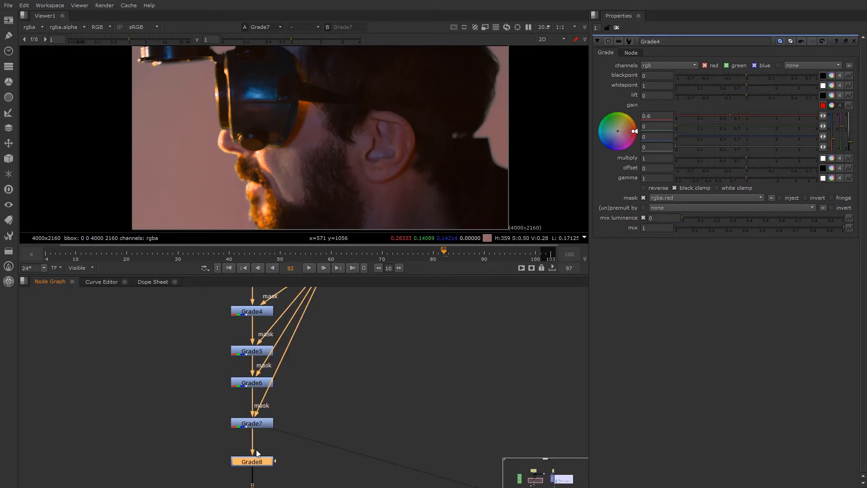
pyautogui.scroll(-1, 257, 449)
pyautogui.moveTo(316, 281); pyautogui.dragTo(315, 299, button='middle')
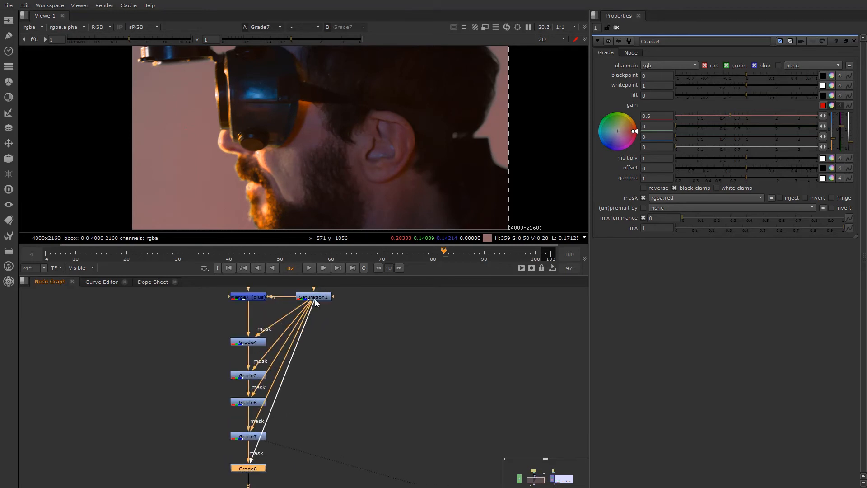
pyautogui.scroll(-1, 261, 466)
pyautogui.scroll(2, 260, 465)
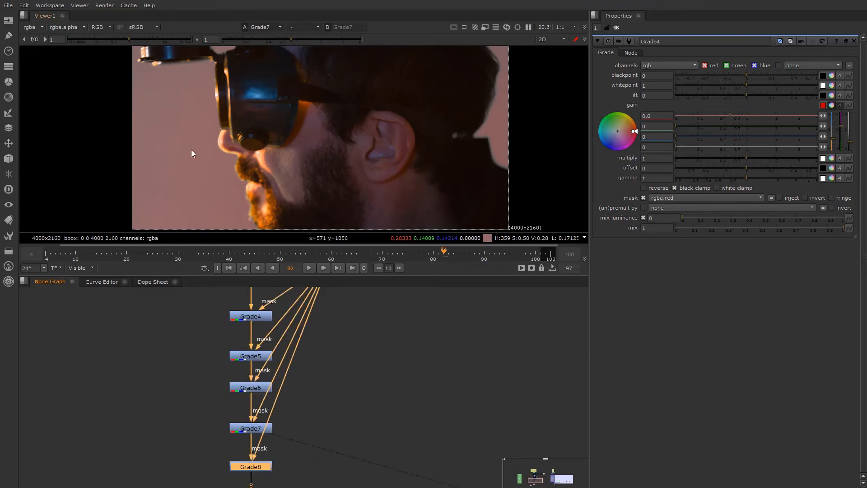
# Step: Move Grade7 and Grade8 up the stack to even out the spacing above Copy1
pyautogui.moveTo(268, 482); pyautogui.dragTo(264, 427, button='middle')
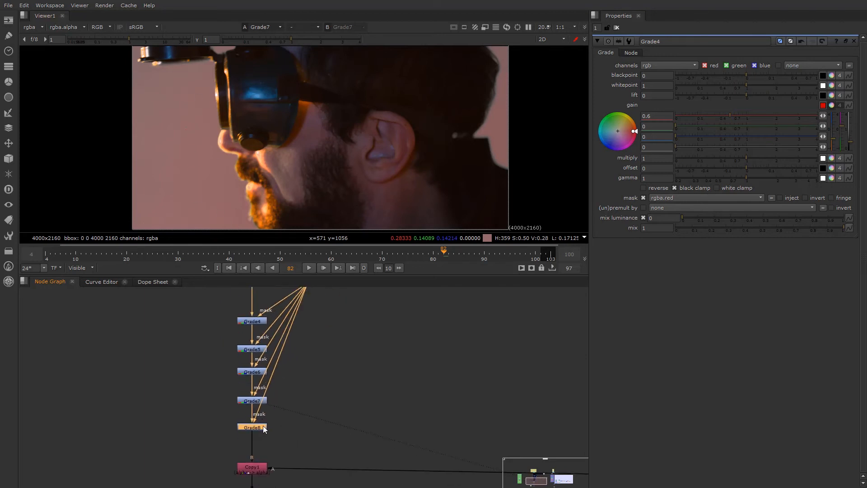
pyautogui.scroll(2, 262, 429)
pyautogui.moveTo(261, 429); pyautogui.dragTo(261, 420)
pyautogui.moveTo(239, 384); pyautogui.dragTo(240, 374)
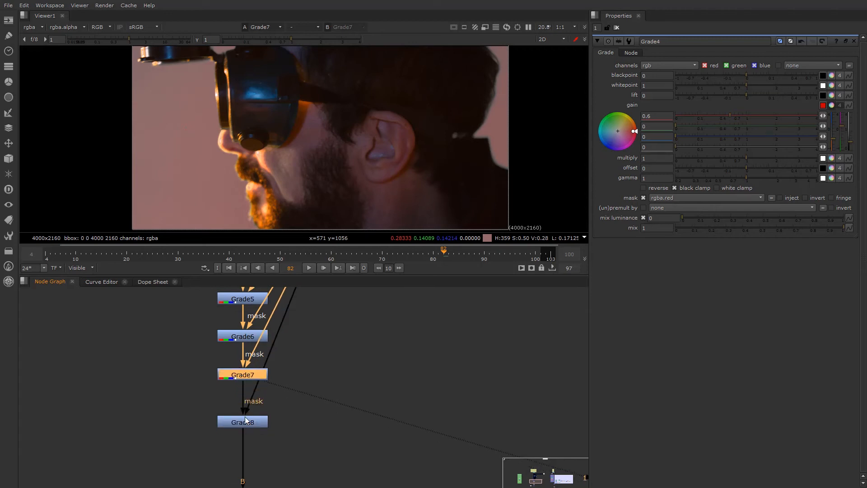
pyautogui.scroll(-3, 246, 419)
pyautogui.moveTo(214, 452); pyautogui.dragTo(233, 387, button='middle')
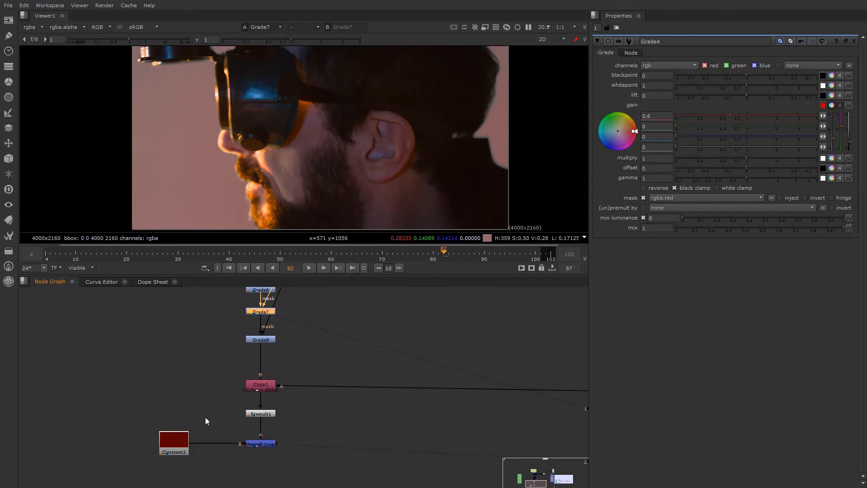
# Step: View the Grade8 output and move the node closer to Grade7 to make room above Copy1
pyautogui.scroll(3, 235, 426)
pyautogui.click(229, 407)
pyautogui.press('1')
pyautogui.click(235, 411)
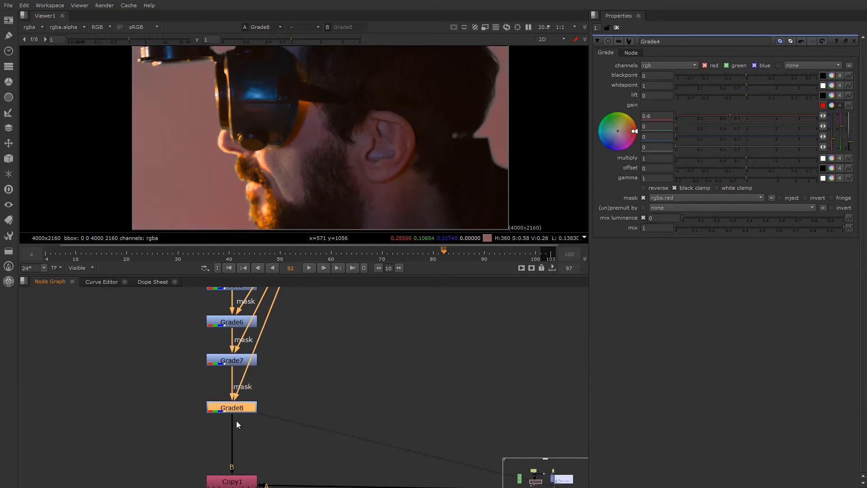
pyautogui.moveTo(236, 411); pyautogui.dragTo(236, 400)
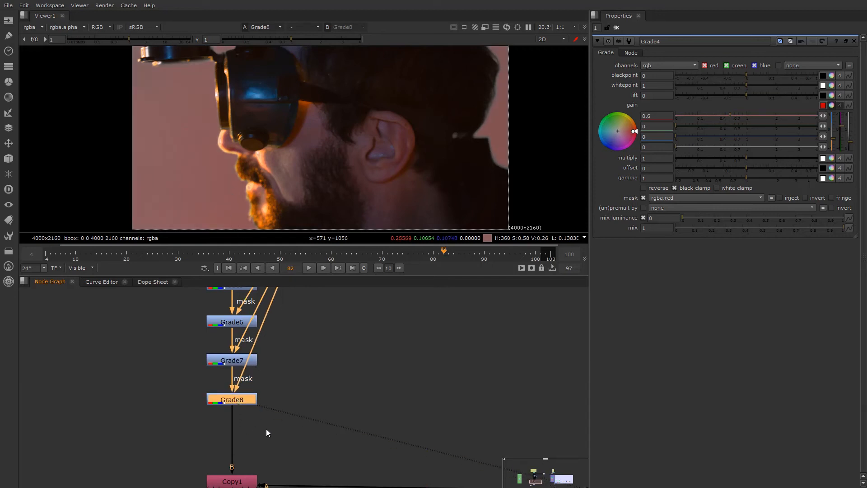
# Step: Add another red grade copy below Grade8, connect its mask to Saturation1, and view its output
pyautogui.hotkey('shift', 'g')
pyautogui.moveTo(268, 430); pyautogui.dragTo(236, 443)
pyautogui.scroll(-3, 251, 439)
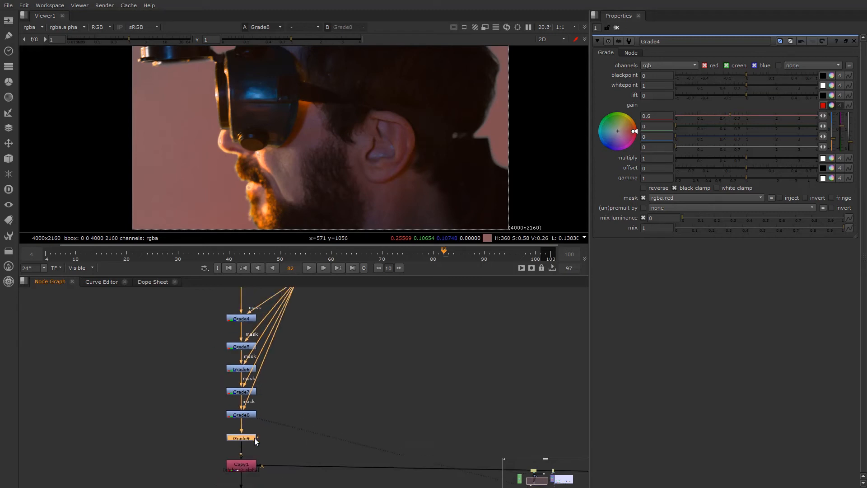
pyautogui.scroll(-3, 260, 441)
pyautogui.scroll(3, 259, 446)
pyautogui.moveTo(258, 447); pyautogui.dragTo(296, 294)
pyautogui.press('1')
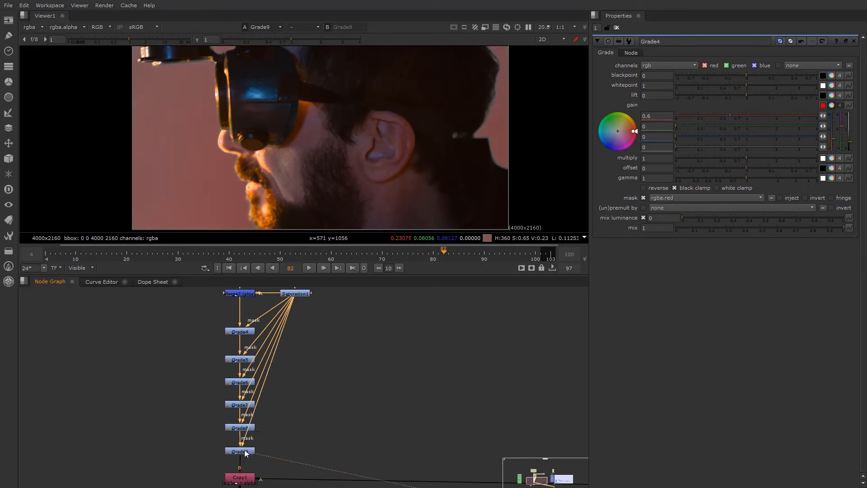
# Step: Compare the red Constant1 colour with the Grade9 output in the viewer
pyautogui.scroll(-2, 218, 177)
pyautogui.moveTo(255, 451); pyautogui.dragTo(297, 358, button='middle')
pyautogui.click(210, 440)
pyautogui.press('1')
pyautogui.click(281, 357)
pyautogui.press('1')
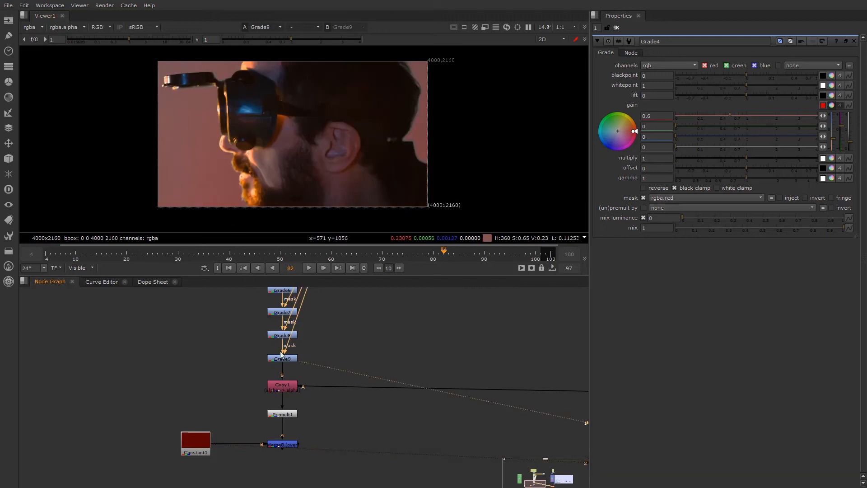
# Step: Open Grade9's settings and move Grade8 and Grade9 up the stack to free space above Copy1
pyautogui.scroll(3, 280, 380)
pyautogui.doubleClick(269, 404)
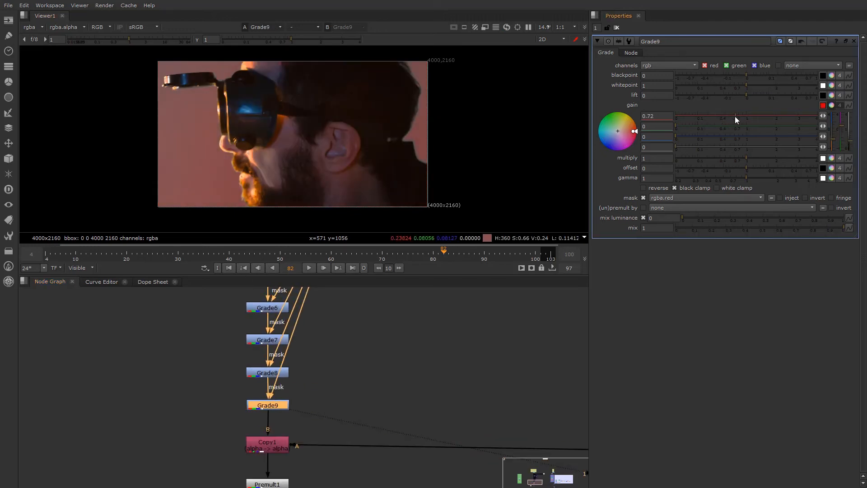
pyautogui.moveTo(273, 407); pyautogui.dragTo(268, 359)
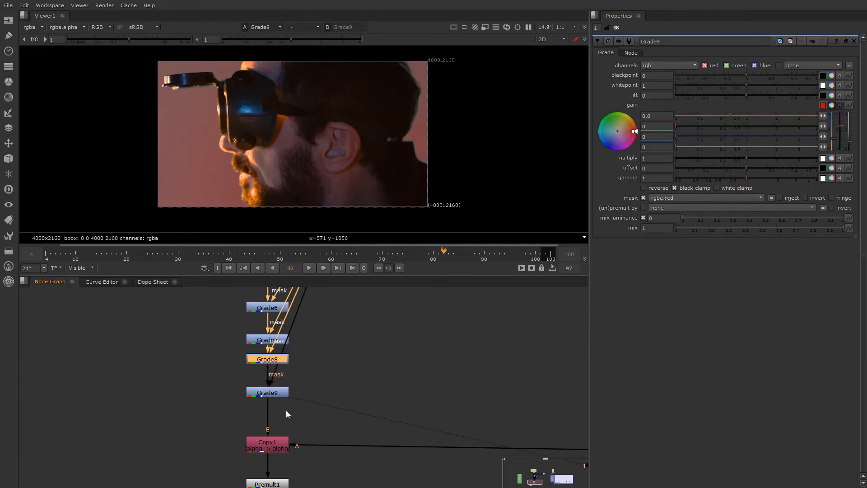
pyautogui.moveTo(276, 396); pyautogui.dragTo(276, 387)
# Step: Add one more red grade below Grade9, connect its mask to Saturation1, and view the result
pyautogui.press('g')
pyautogui.moveTo(345, 393); pyautogui.dragTo(271, 406)
pyautogui.scroll(-3, 290, 423)
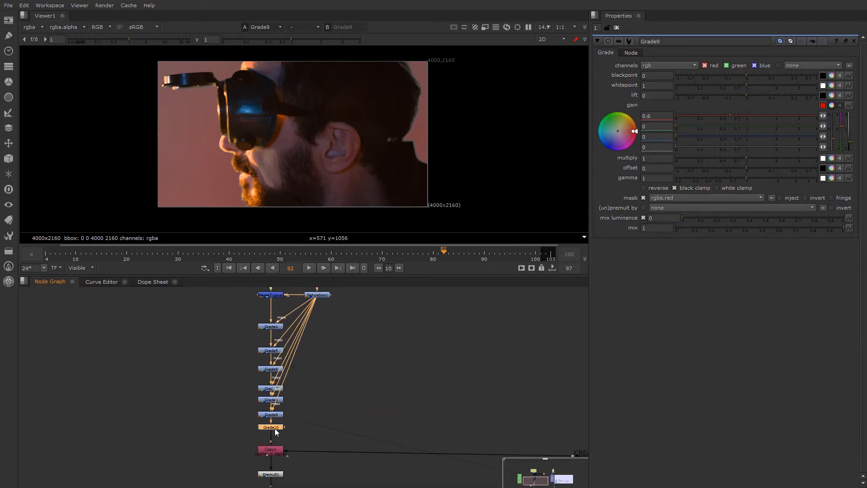
pyautogui.moveTo(283, 428); pyautogui.dragTo(322, 298)
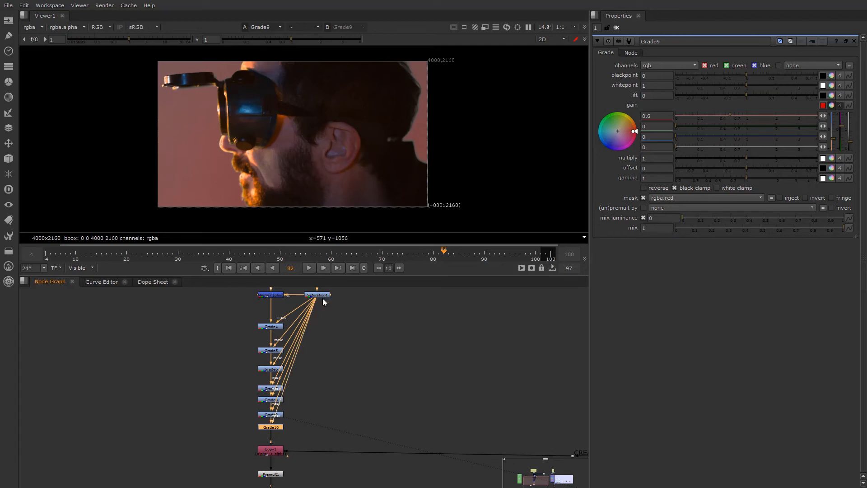
pyautogui.press('1')
pyautogui.click(263, 433)
# Step: View Constant1 and the Merge8 composite to compare the graded foreground edges with the red background
pyautogui.moveTo(250, 456); pyautogui.dragTo(261, 408, button='middle')
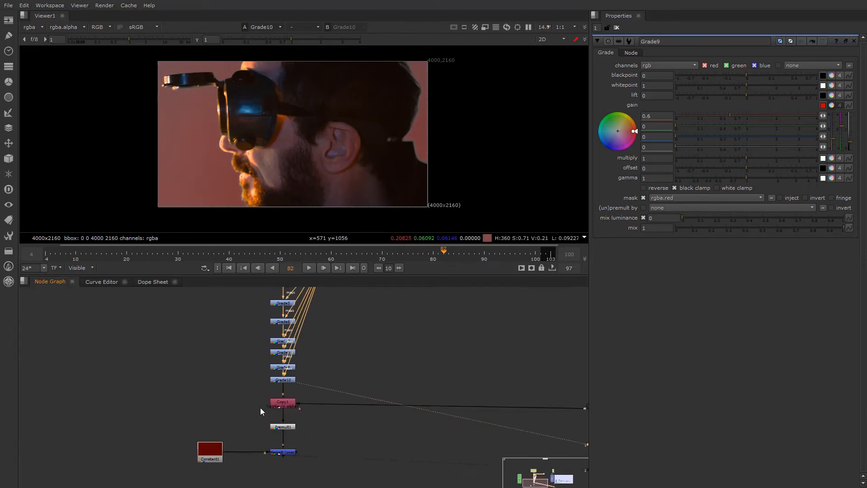
pyautogui.scroll(3, 260, 407)
pyautogui.click(194, 469)
pyautogui.press('1')
pyautogui.click(295, 471)
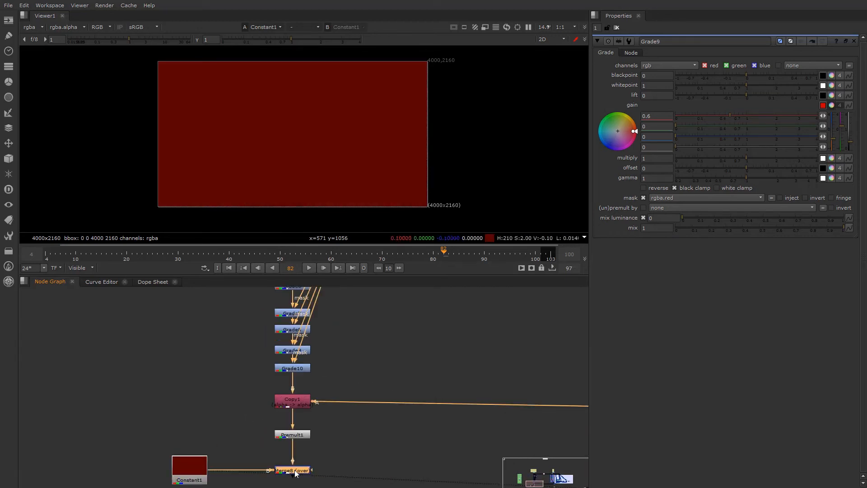
pyautogui.press('1')
pyautogui.press('d')
pyautogui.press('d')
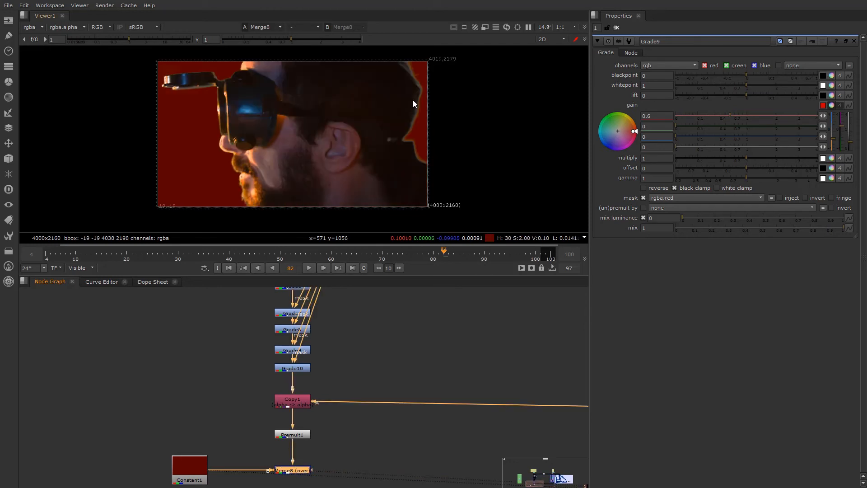
# Step: Select Grade4 through Grade10 and toggle them off and on to compare the edge at the back of the head
pyautogui.scroll(-2, 317, 383)
pyautogui.moveTo(307, 355); pyautogui.dragTo(296, 418, button='middle')
pyautogui.scroll(2, 258, 434)
pyautogui.scroll(-2, 260, 435)
pyautogui.moveTo(260, 446); pyautogui.dragTo(336, 341)
pyautogui.press('d')
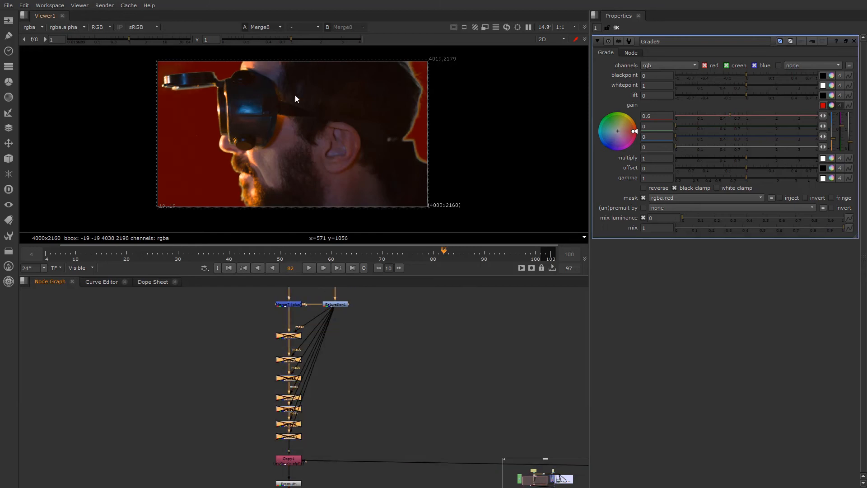
pyautogui.scroll(4, 474, 92)
pyautogui.press('d')
pyautogui.press('d')
pyautogui.press('d')
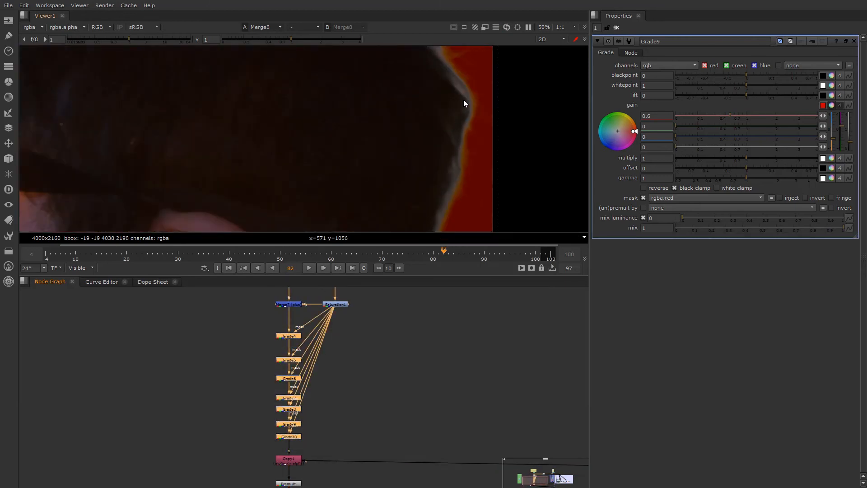
pyautogui.press('d')
pyautogui.press('d')
pyautogui.press('d')
pyautogui.press('d')
# Step: Toggle the whole grade stack again at full frame and inspect the fine hair edge up close
pyautogui.scroll(-4, 461, 109)
pyautogui.press('d')
pyautogui.press('d')
pyautogui.press('d')
pyautogui.press('d')
pyautogui.scroll(5, 447, 98)
pyautogui.moveTo(436, 101); pyautogui.dragTo(421, 94, button='middle')
pyautogui.moveTo(406, 61); pyautogui.dragTo(391, 131, button='middle')
pyautogui.scroll(1, 391, 131)
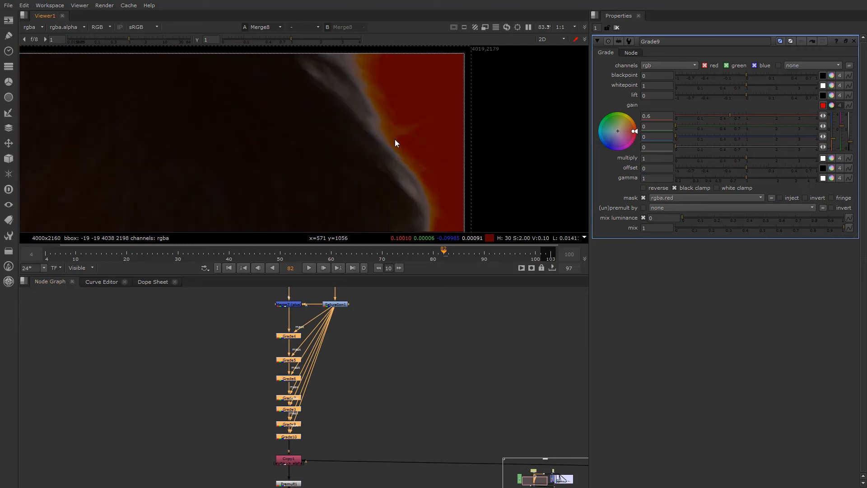
# Step: Delete the Grade4 to Grade10 stack between Merge7 and Copy1
pyautogui.scroll(-3, 272, 407)
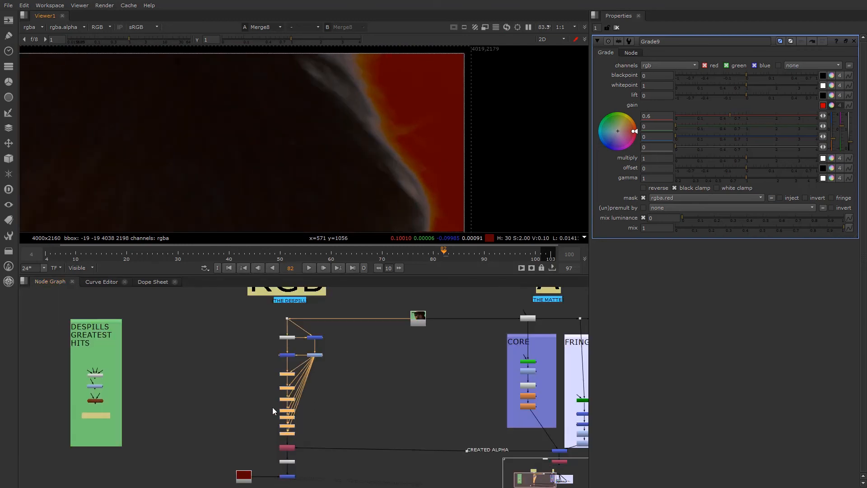
pyautogui.scroll(1, 268, 424)
pyautogui.scroll(1, 274, 397)
pyautogui.click(274, 397)
pyautogui.scroll(-8, 306, 142)
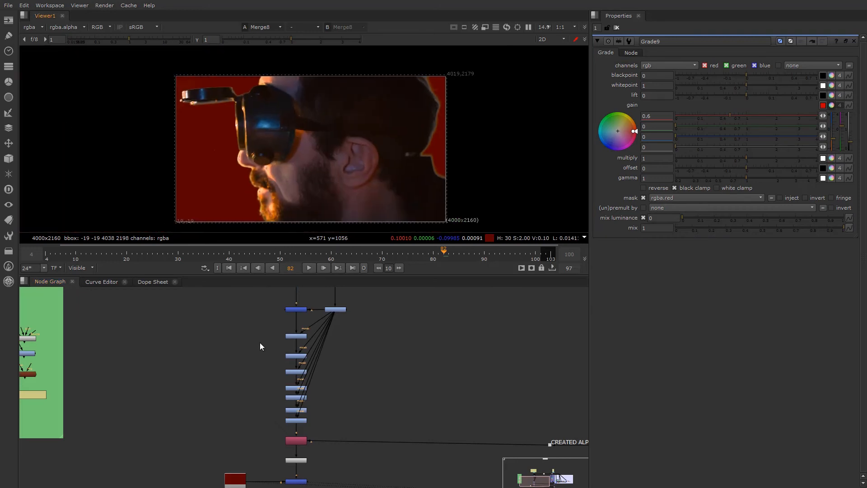
pyautogui.moveTo(273, 330); pyautogui.dragTo(319, 431)
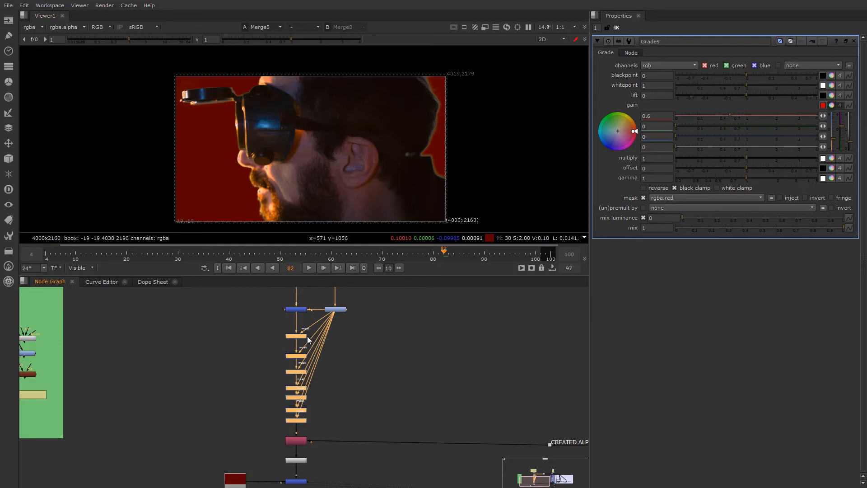
pyautogui.press('Delete')
pyautogui.scroll(2, 332, 312)
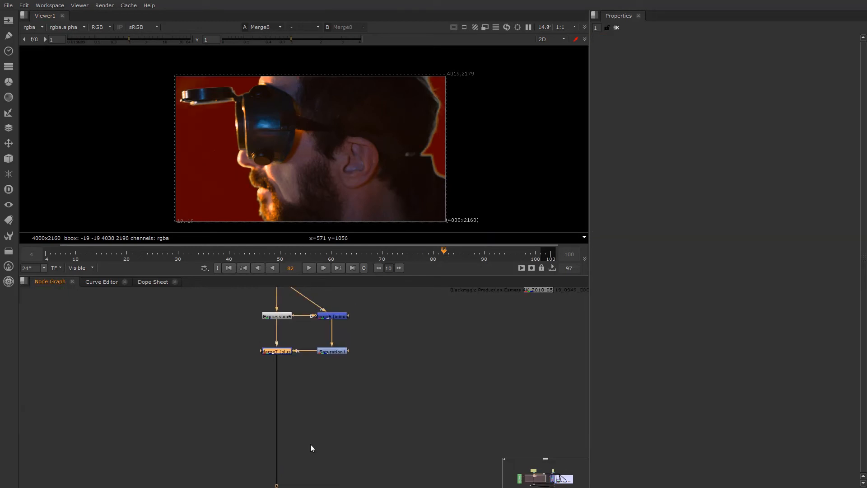
pyautogui.scroll(-4, 295, 424)
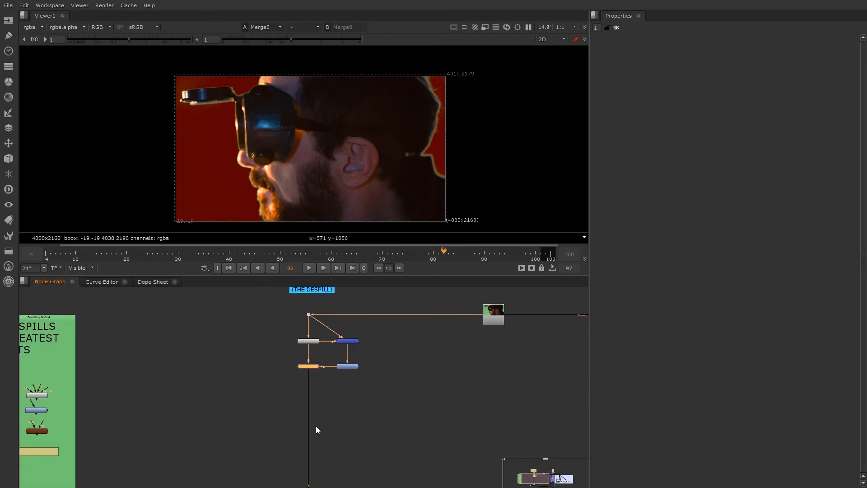
pyautogui.scroll(-1, 315, 427)
# Step: Add a dot beside the despill branch and connect it to the dot above Expression6
pyautogui.click(235, 346)
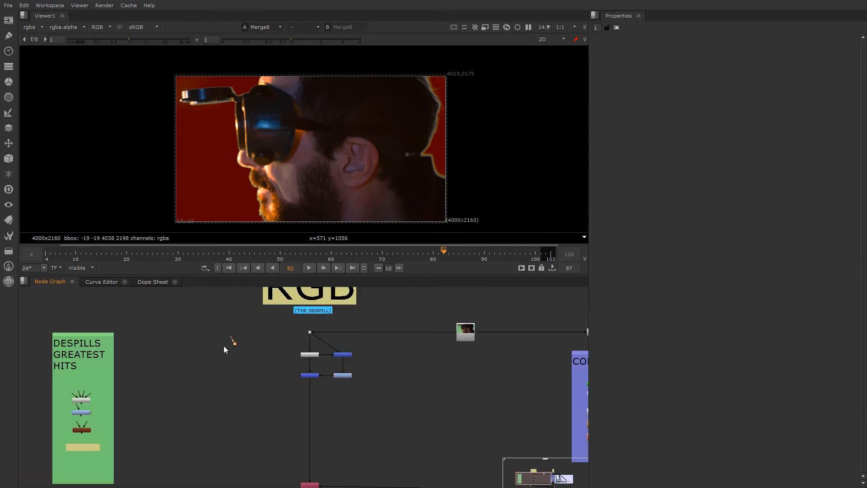
pyautogui.scroll(2, 231, 346)
pyautogui.moveTo(237, 319); pyautogui.dragTo(368, 324)
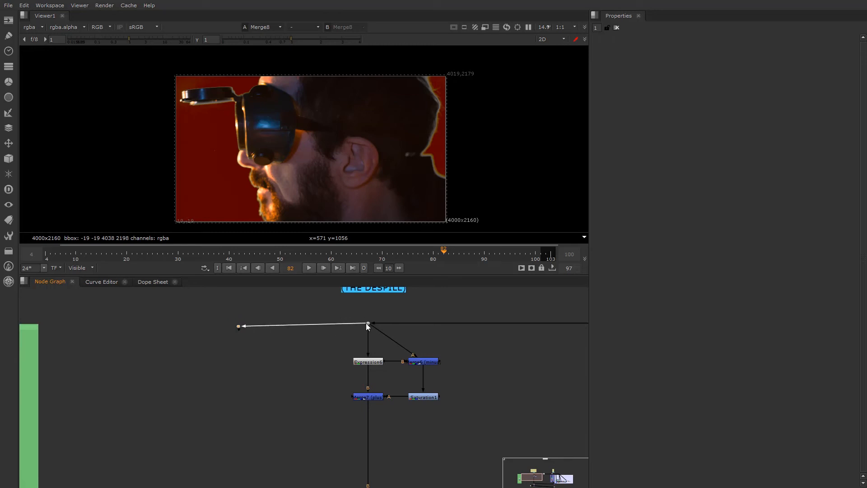
pyautogui.click(236, 326)
# Step: Move the Keylight node from the Despills Greatest Hits group to below the new dot and open its settings
pyautogui.scroll(-3, 223, 332)
pyautogui.moveTo(340, 451); pyautogui.dragTo(378, 456, button='middle')
pyautogui.scroll(6, 381, 457)
pyautogui.scroll(-5, 410, 421)
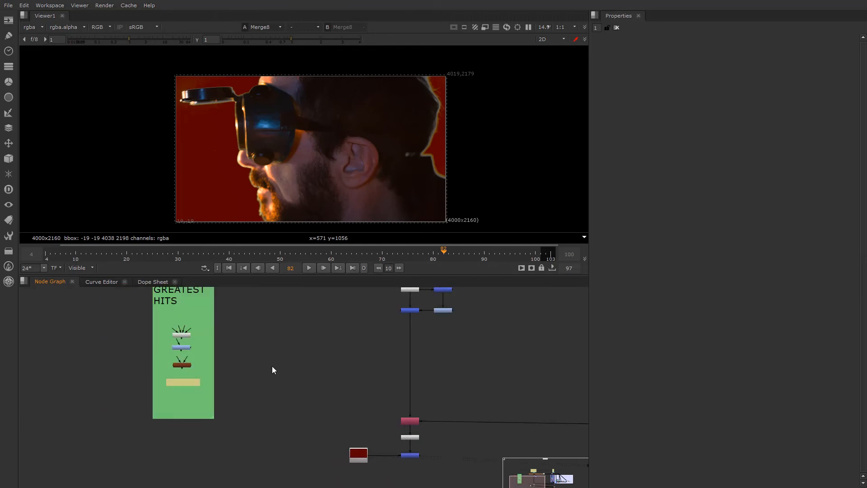
pyautogui.moveTo(205, 382); pyautogui.dragTo(182, 457, button='middle')
pyautogui.scroll(3, 182, 457)
pyautogui.moveTo(136, 368); pyautogui.dragTo(427, 318)
pyautogui.moveTo(444, 305); pyautogui.dragTo(280, 412, button='middle')
pyautogui.scroll(2, 273, 417)
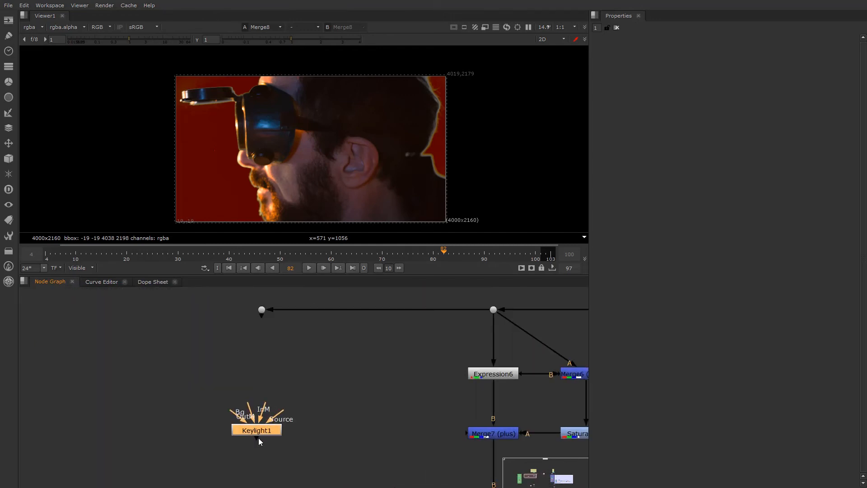
pyautogui.doubleClick(259, 433)
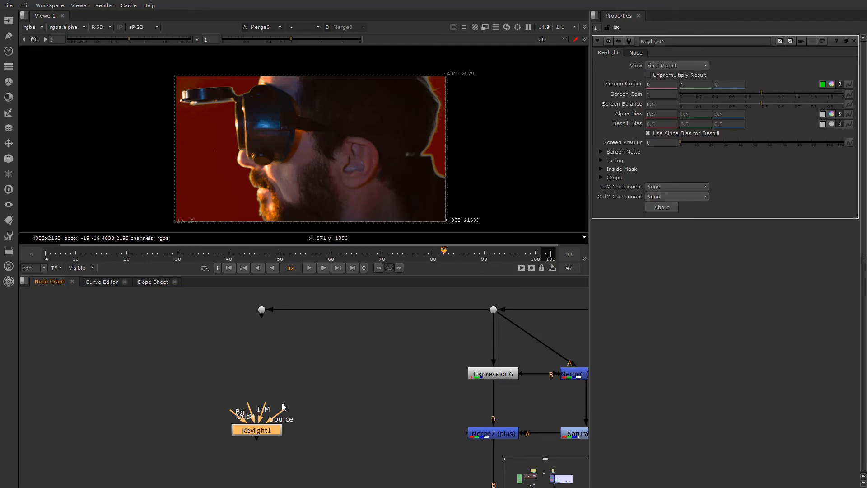
# Step: Replace Keylight1 with a fresh Keylight node, connect its Source to the new dot, and view its output
pyautogui.press('Delete')
pyautogui.press('Tab')
pyautogui.write('ke')
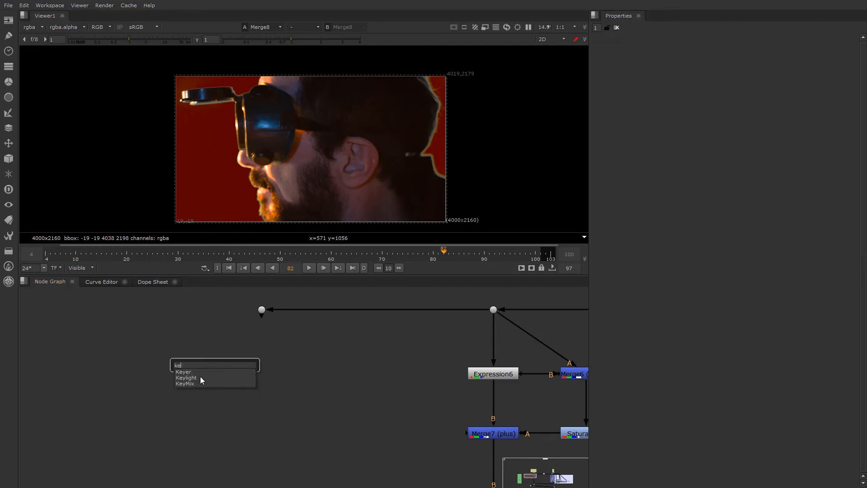
pyautogui.click(200, 377)
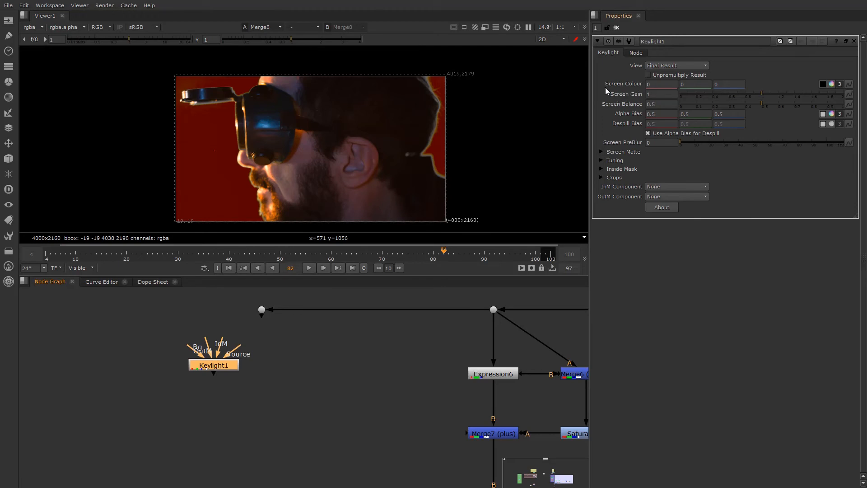
pyautogui.moveTo(240, 334); pyautogui.dragTo(262, 310)
pyautogui.moveTo(221, 366); pyautogui.dragTo(268, 362)
pyautogui.press('1')
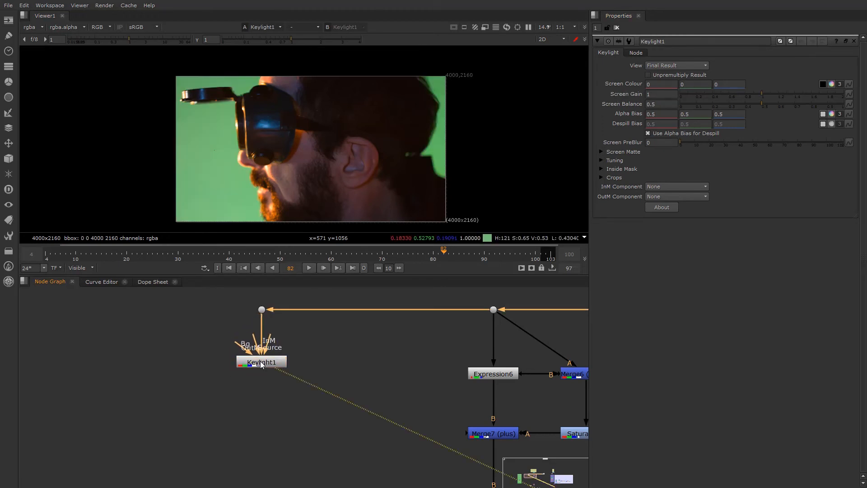
# Step: Set the green value of Keylight1's Screen Colour to 1 and shift the node slightly further below its dot
pyautogui.click(683, 84)
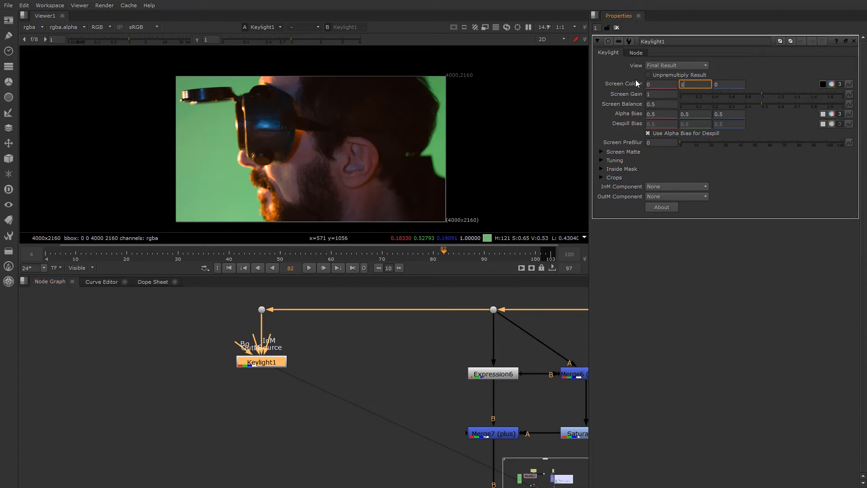
pyautogui.write('1')
pyautogui.press('Return')
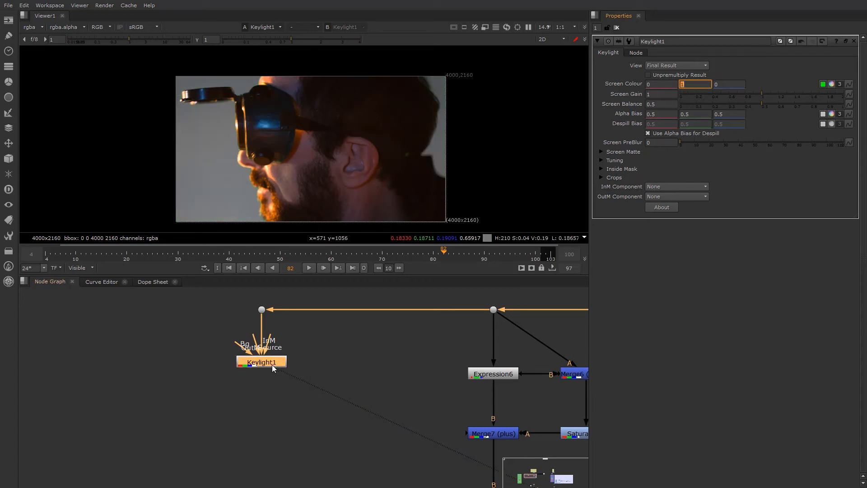
pyautogui.moveTo(271, 364); pyautogui.dragTo(269, 374)
# Step: Toggle Keylight1 off and on to compare its despill with the green plate around the goggles and nose
pyautogui.press('d')
pyautogui.press('d')
pyautogui.press('d')
pyautogui.press('d')
pyautogui.press('d')
pyautogui.press('d')
pyautogui.scroll(5, 238, 145)
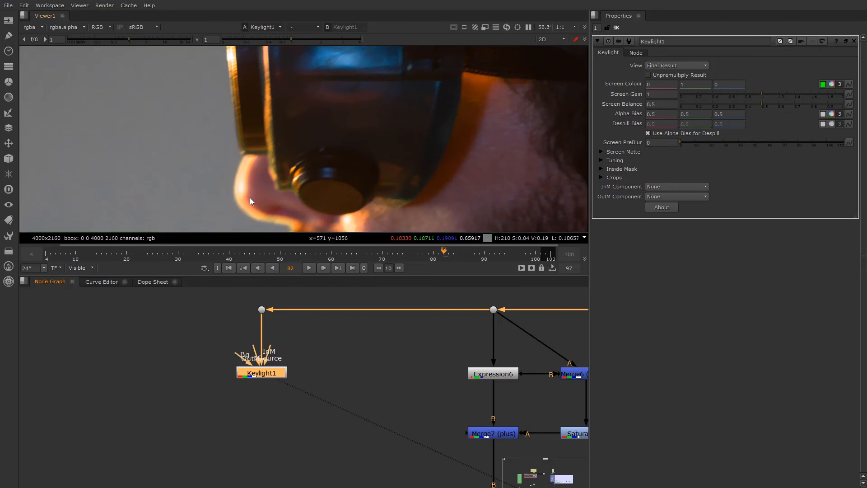
pyautogui.press('d')
pyautogui.press('d')
# Step: View the Expression6 despill and examine the goggle and nose edges for comparison with Keylight1
pyautogui.click(463, 388)
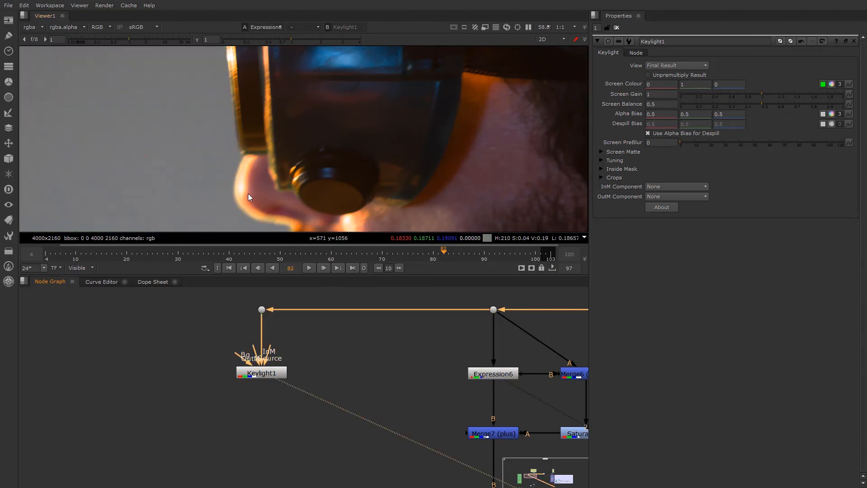
pyautogui.scroll(6, 248, 194)
pyautogui.scroll(-7, 250, 194)
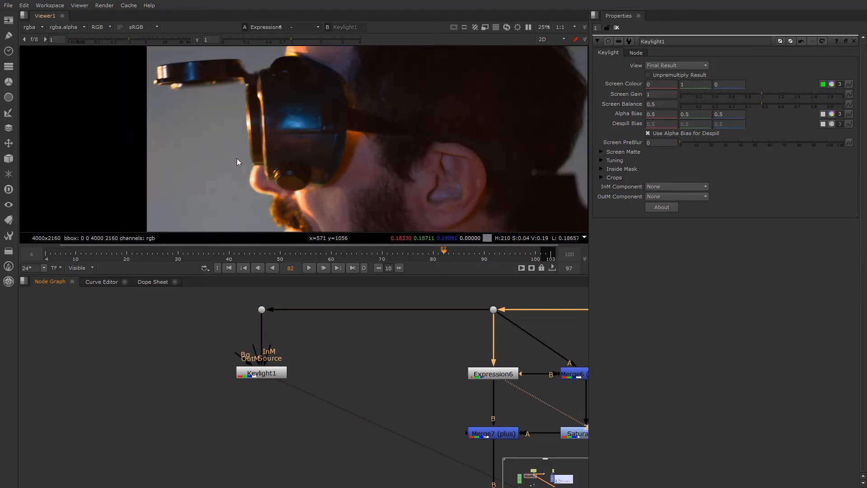
pyautogui.scroll(2, 183, 73)
pyautogui.scroll(-2, 268, 112)
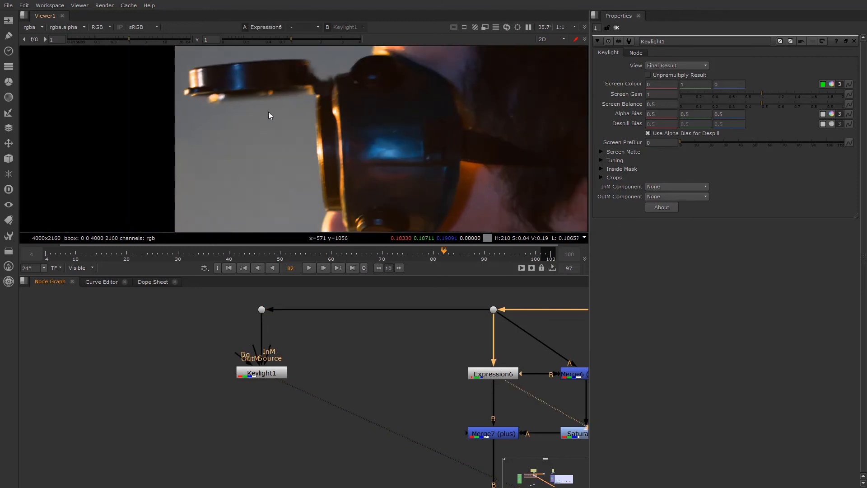
pyautogui.scroll(3, 314, 152)
# Step: Switch the viewer back to Keylight1 and inspect its despilled edges around the mouth and beard
pyautogui.press('2')
pyautogui.scroll(-2, 316, 136)
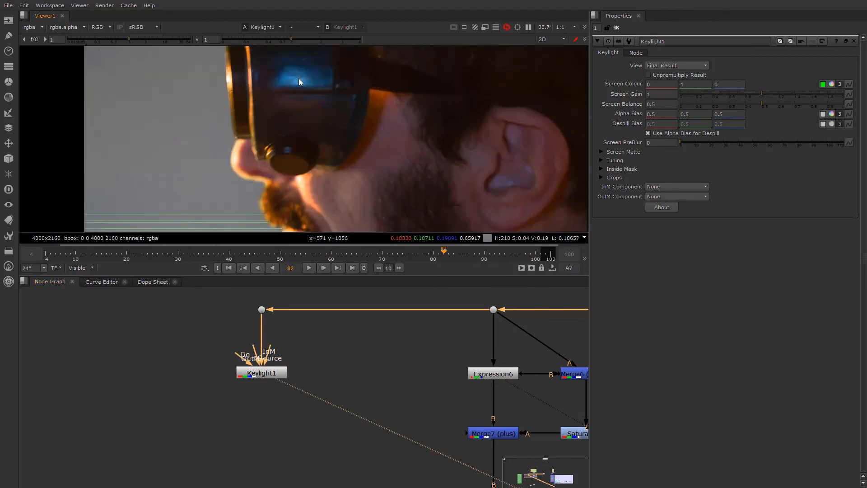
pyautogui.scroll(4, 308, 148)
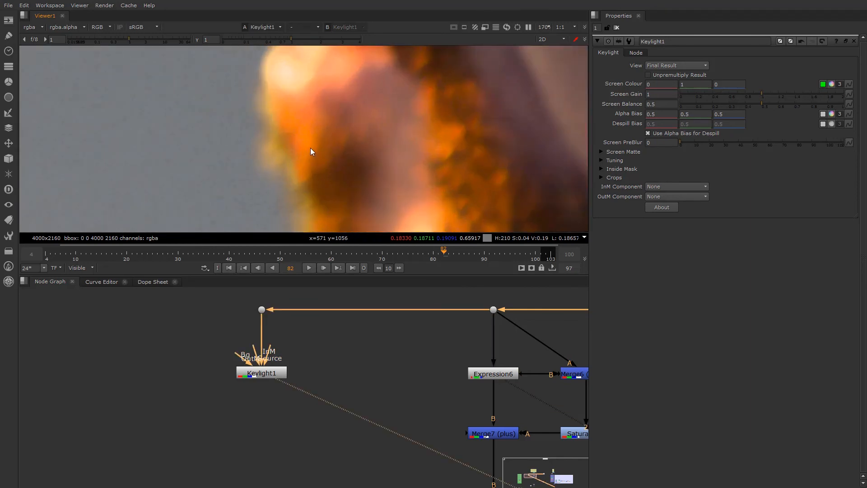
pyautogui.scroll(-4, 281, 151)
pyautogui.press('1')
pyautogui.scroll(-3, 262, 420)
pyautogui.scroll(2, 260, 407)
pyautogui.click(260, 410)
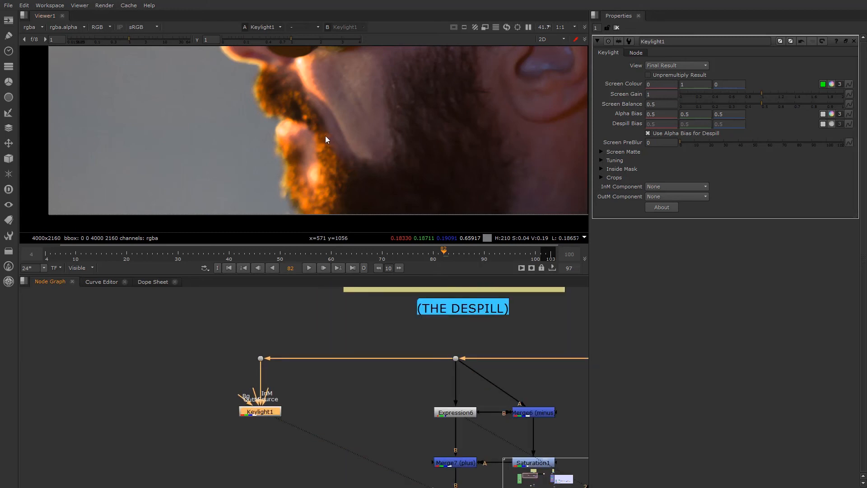
# Step: Compare Keylight1's colour result with its alpha channel across the full frame and around the goggles
pyautogui.scroll(-3, 326, 135)
pyautogui.moveTo(304, 131); pyautogui.dragTo(309, 185, button='middle')
pyautogui.scroll(2, 306, 160)
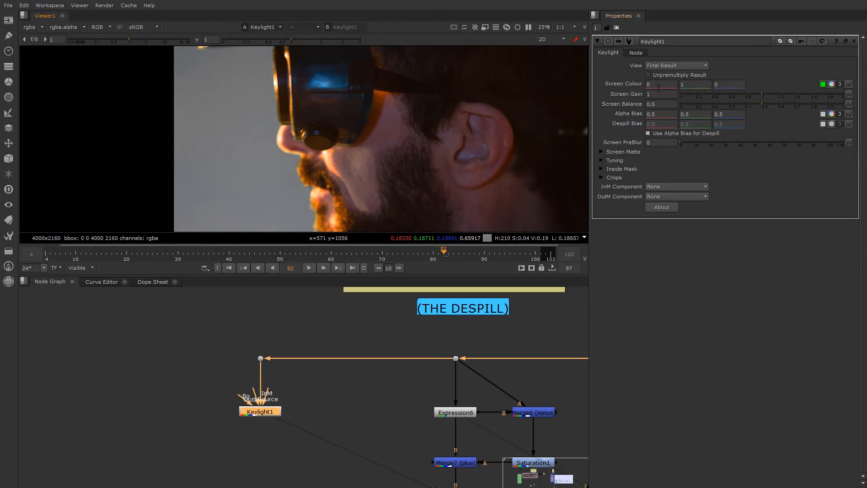
pyautogui.press('a')
pyautogui.press('-')
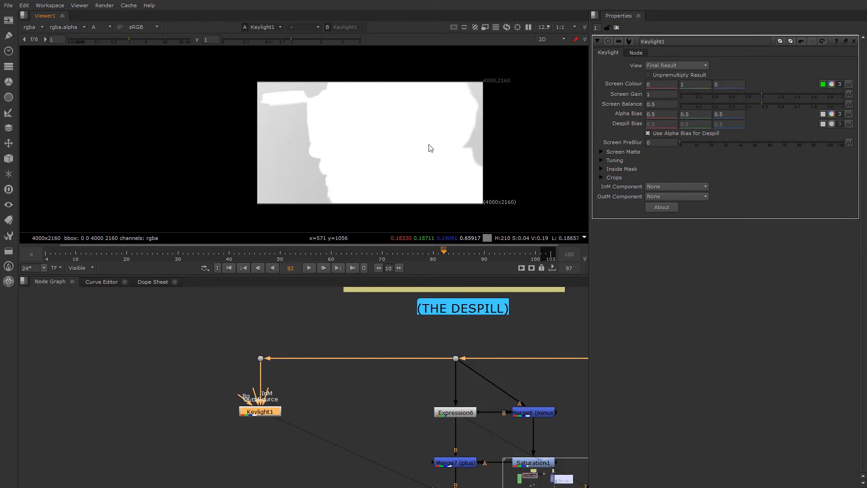
pyautogui.press('a')
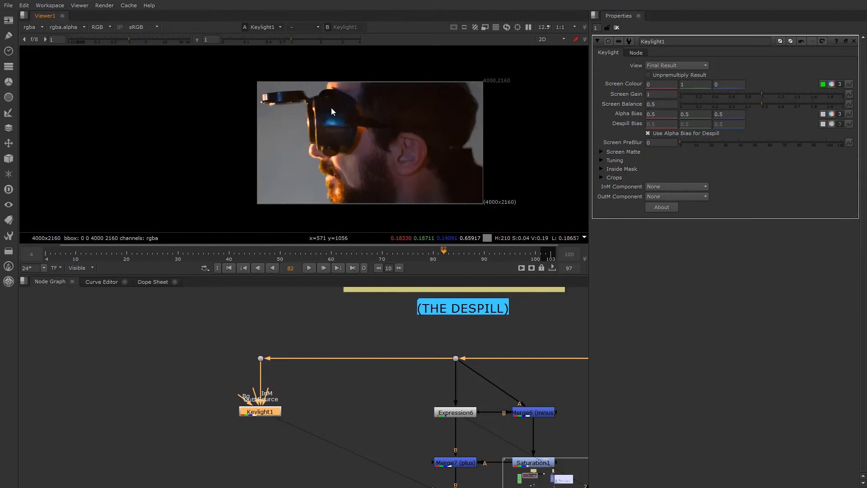
pyautogui.scroll(5, 341, 161)
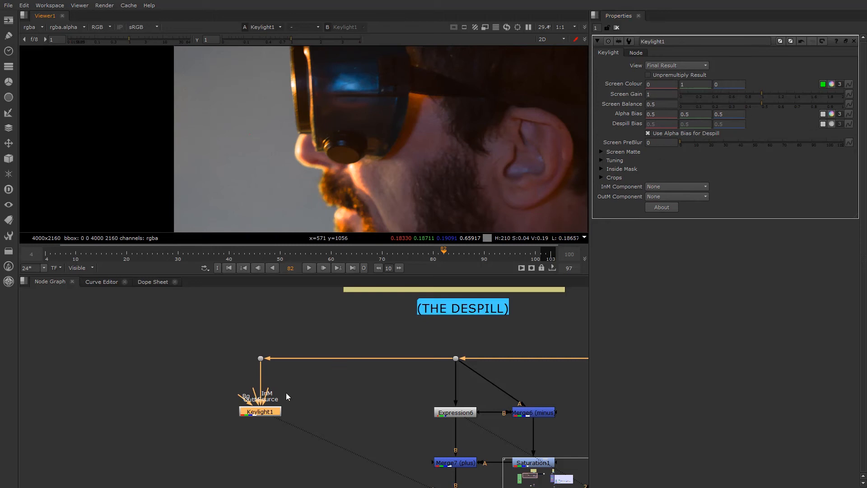
# Step: Check Keylight1's alpha channel once more and return to the full-colour view
pyautogui.scroll(-3, 286, 392)
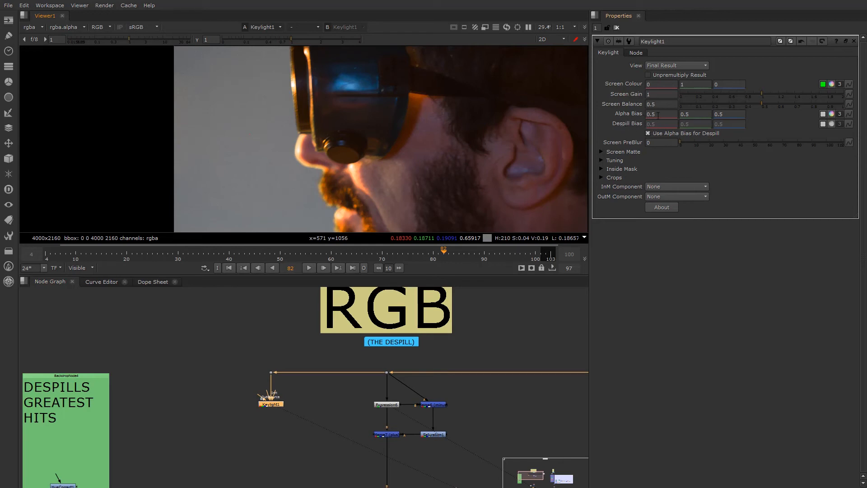
pyautogui.scroll(3, 255, 398)
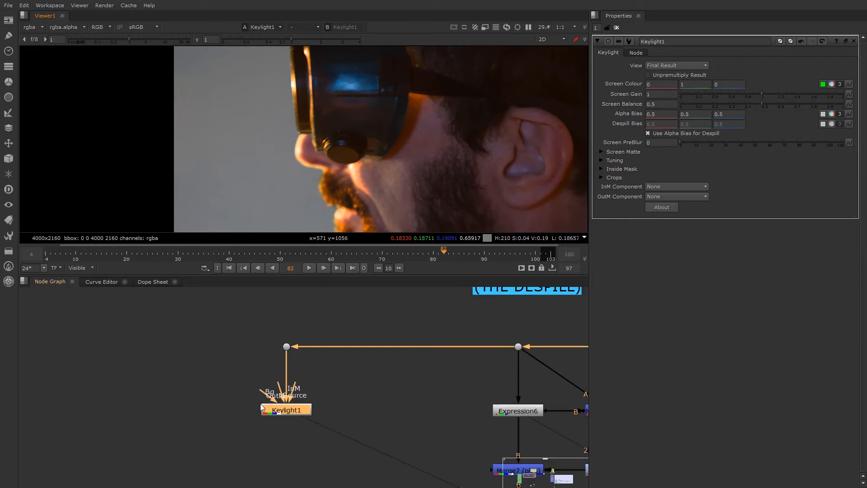
pyautogui.click(286, 362)
pyautogui.scroll(-3, 375, 126)
pyautogui.press('a')
pyautogui.press('a')
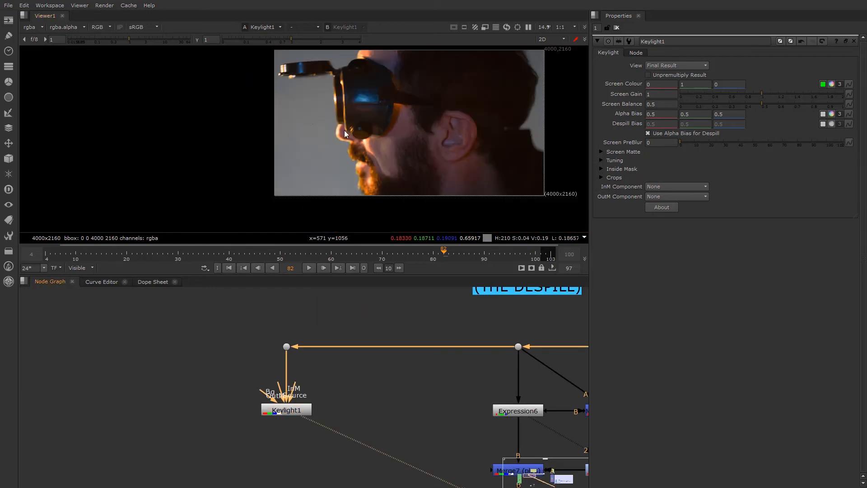
# Step: Set both the red and blue values of Keylight1's Screen Colour to 0.01
pyautogui.scroll(3, 339, 158)
pyautogui.scroll(2, 337, 153)
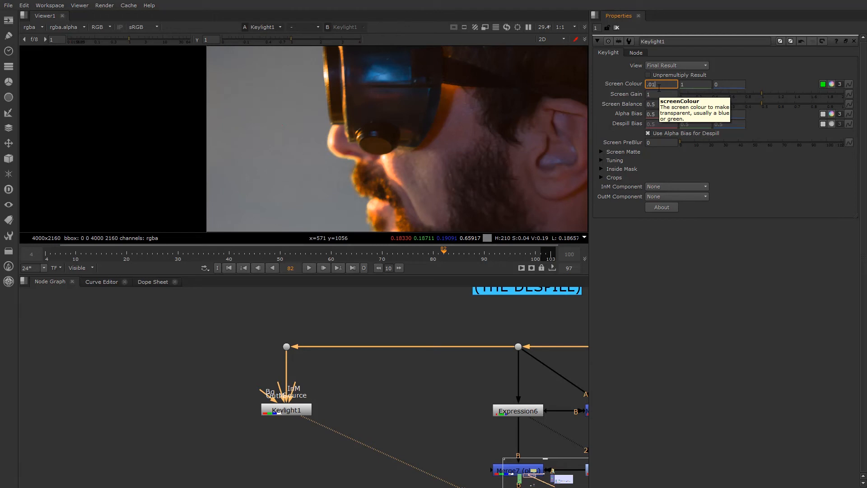
pyautogui.press('Return')
pyautogui.press('Tab')
pyautogui.press('Tab')
pyautogui.write('.01')
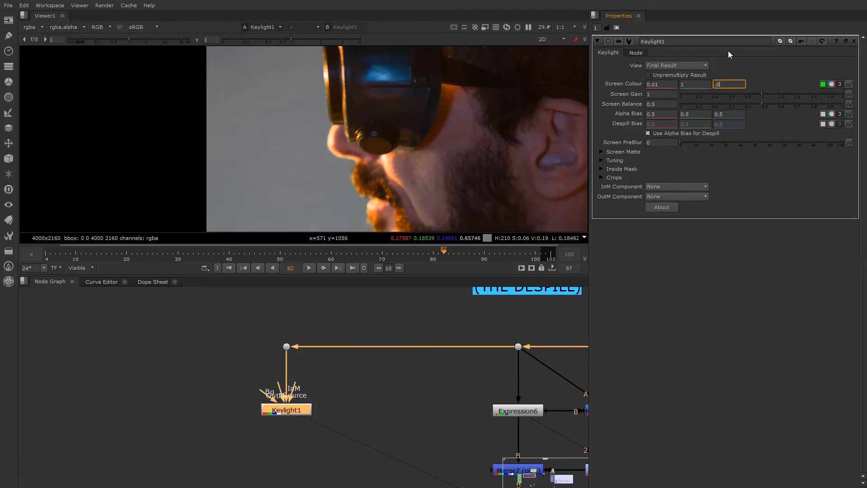
pyautogui.press('Return')
# Step: Lower the red value of Keylight1's Screen Colour below zero to test its effect on the despill hue
pyautogui.click(656, 85)
pyautogui.press('Down')
pyautogui.press('Down')
pyautogui.press('Down')
pyautogui.press('Down')
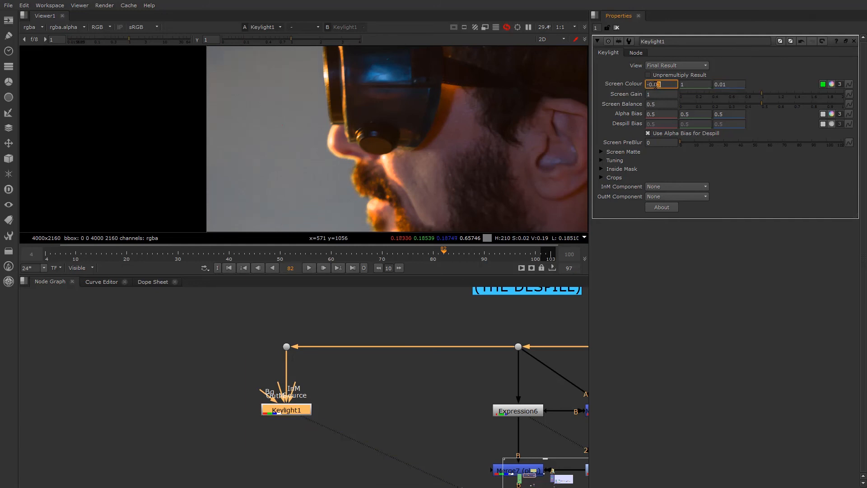
pyautogui.press('Left')
pyautogui.press('Down')
pyautogui.press('Down')
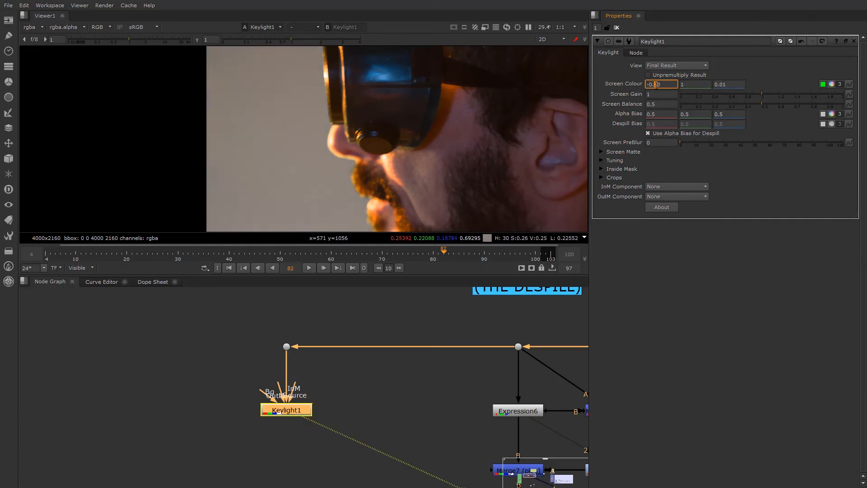
# Step: Raise the red value of Keylight1's Screen Colour to 0.43
pyautogui.press('Up')
pyautogui.press('Up')
pyautogui.press('Up')
pyautogui.press('Up')
pyautogui.press('Up')
pyautogui.press('Up')
pyautogui.press('Up')
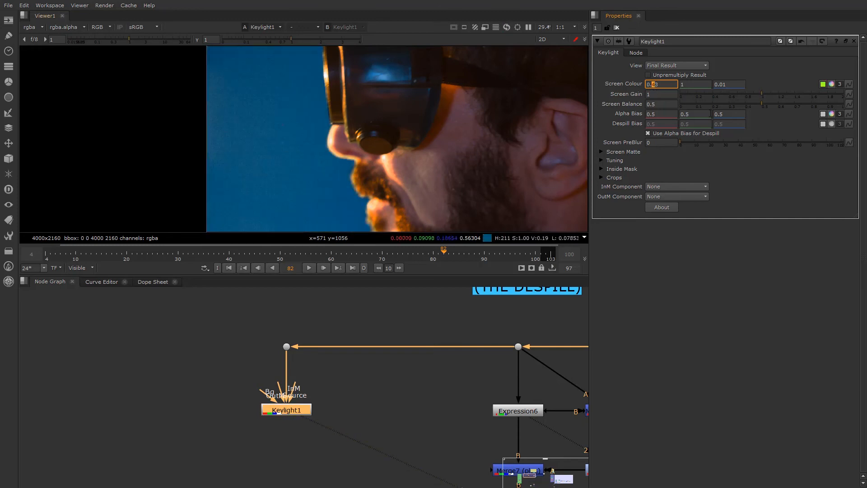
# Step: Try negative and positive blue values in Keylight1's Screen Colour, ending at 0.31
pyautogui.click(723, 84)
pyautogui.press('Up')
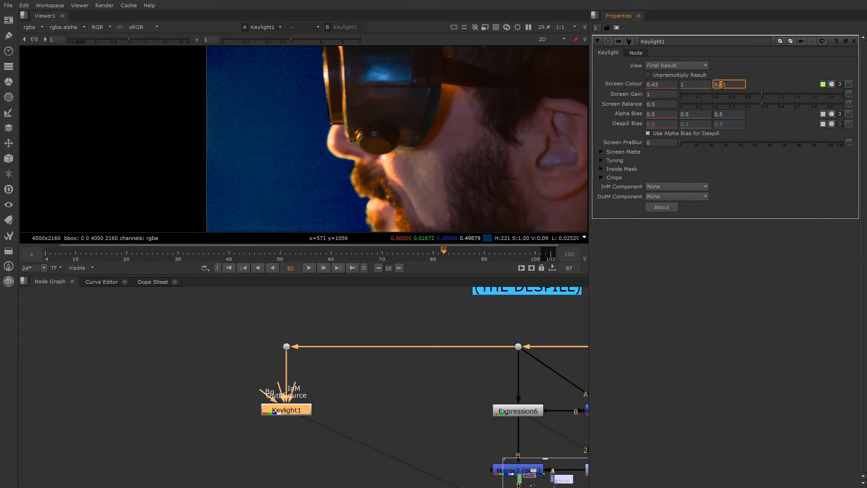
pyautogui.press('Down')
pyautogui.press('Down')
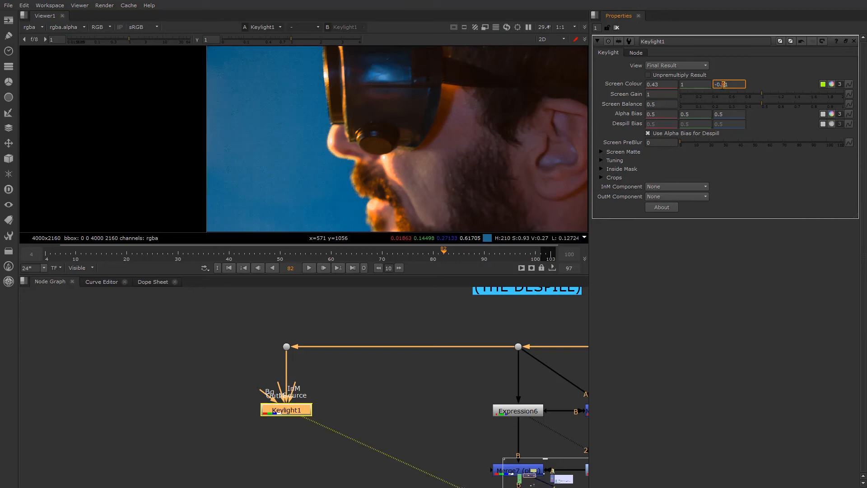
pyautogui.press('Up')
pyautogui.press('Up')
pyautogui.press('Up')
pyautogui.press('Up')
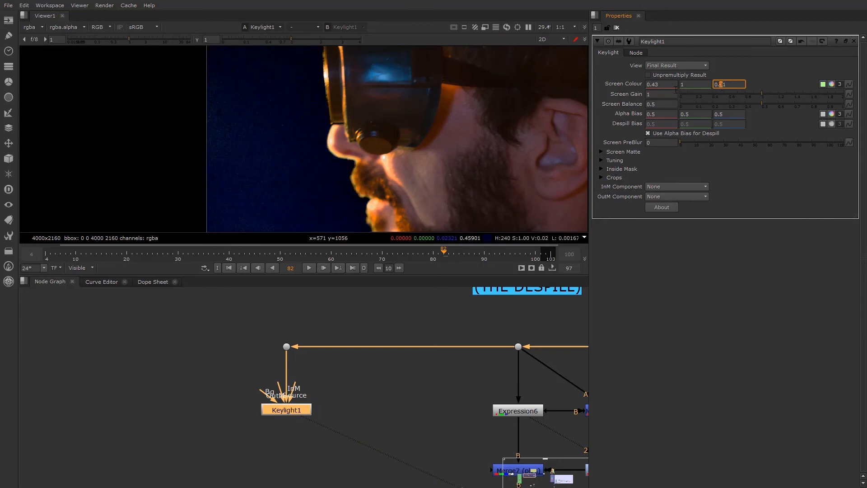
# Step: Vary the red value of Keylight1's Screen Colour in coarse and fine increments, ending at 0.13
pyautogui.click(653, 85)
pyautogui.press('Down')
pyautogui.press('Down')
pyautogui.press('Down')
pyautogui.press('Down')
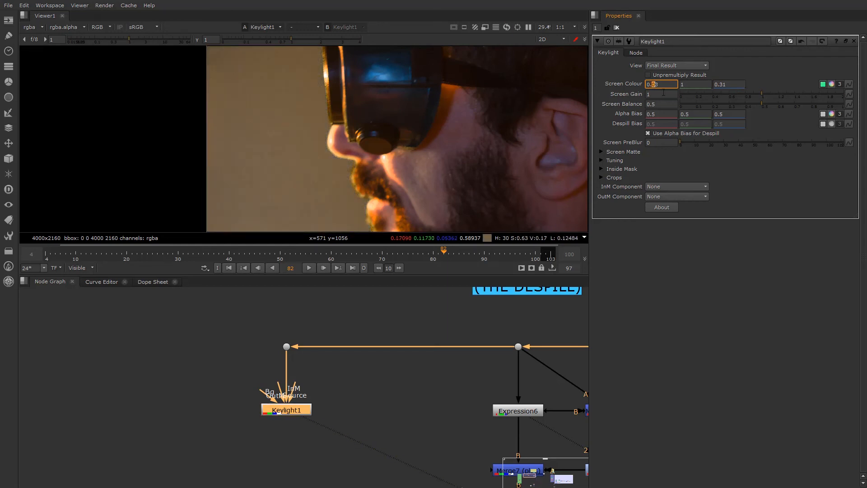
pyautogui.press('Up')
pyautogui.press('Up')
pyautogui.press('Up')
pyautogui.press('Up')
pyautogui.press('Up')
pyautogui.press('Up')
pyautogui.press('Up')
pyautogui.press('Up')
pyautogui.press('Up')
pyautogui.press('Up')
pyautogui.press('Up')
pyautogui.press('Up')
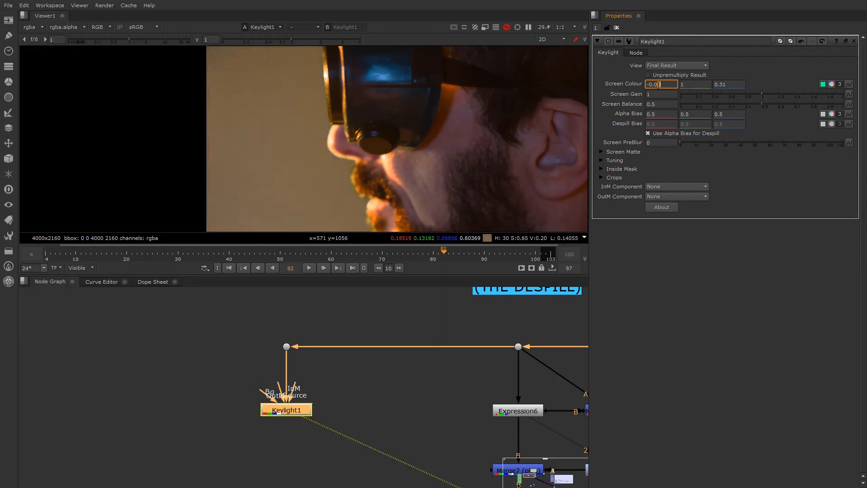
pyautogui.press('Down')
pyautogui.press('Down')
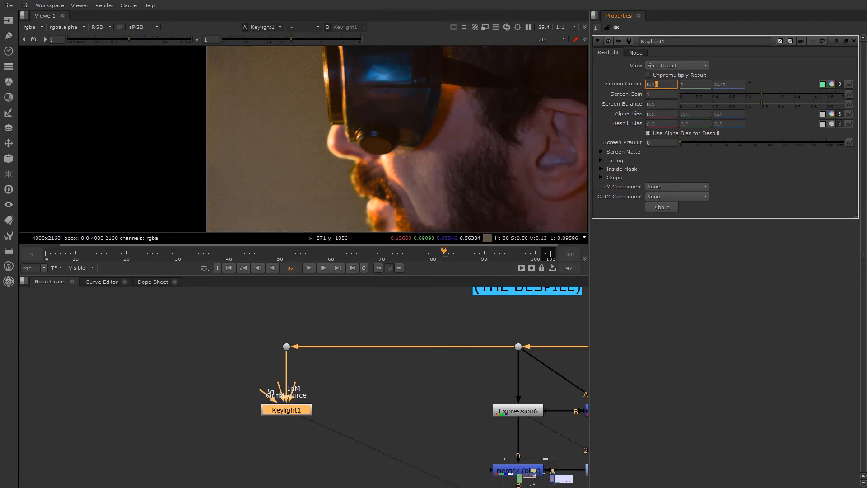
# Step: Set Keylight1's Screen Colour blue value to 0.39 and its red value to 0.14
pyautogui.click(724, 84)
pyautogui.press('Down')
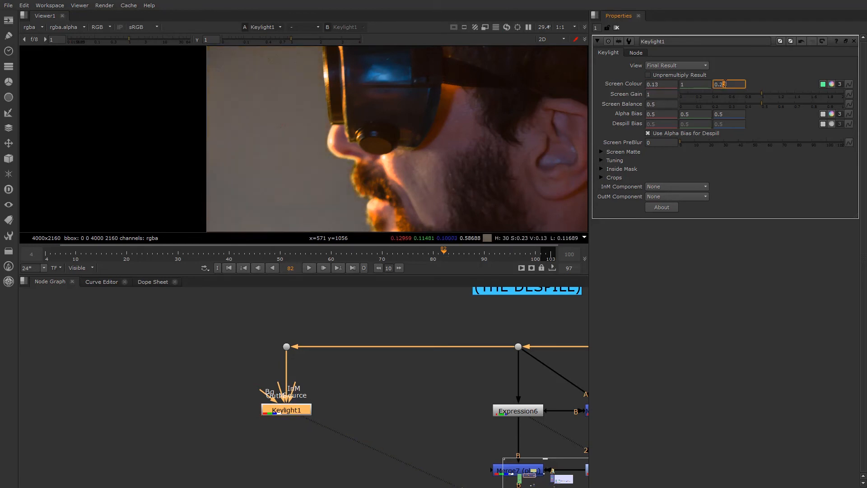
pyautogui.press('Up')
pyautogui.press('Up')
pyautogui.press('Up')
pyautogui.click(659, 85)
pyautogui.press('Down')
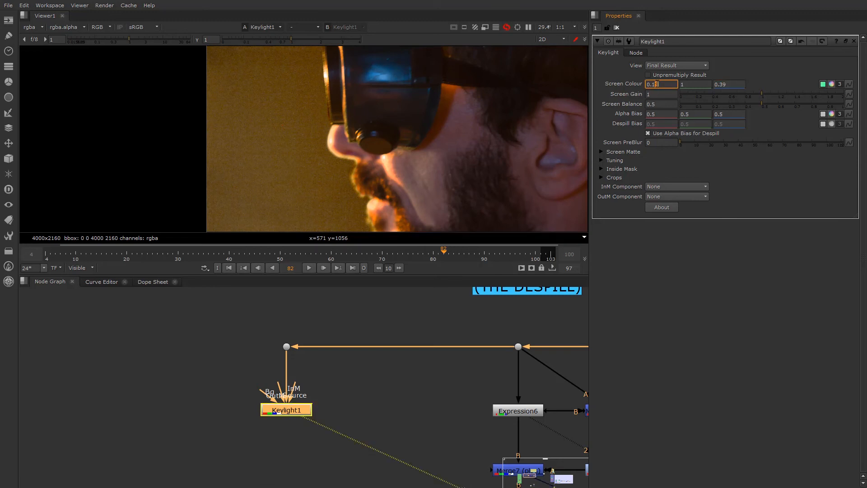
pyautogui.press('Up')
# Step: Raise the blue value of Keylight1's Screen Colour to 0.43
pyautogui.click(725, 84)
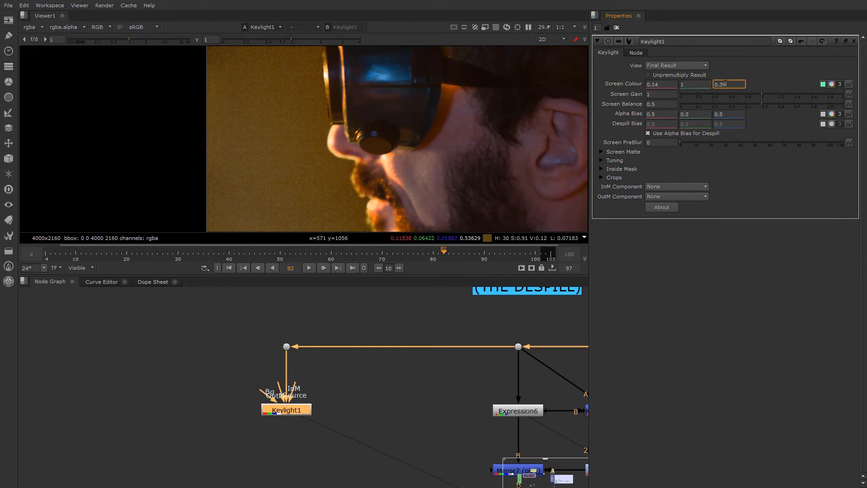
pyautogui.press('Up')
pyautogui.press('Up')
pyautogui.press('Up')
pyautogui.press('Up')
pyautogui.press('Up')
pyautogui.press('Up')
pyautogui.press('Up')
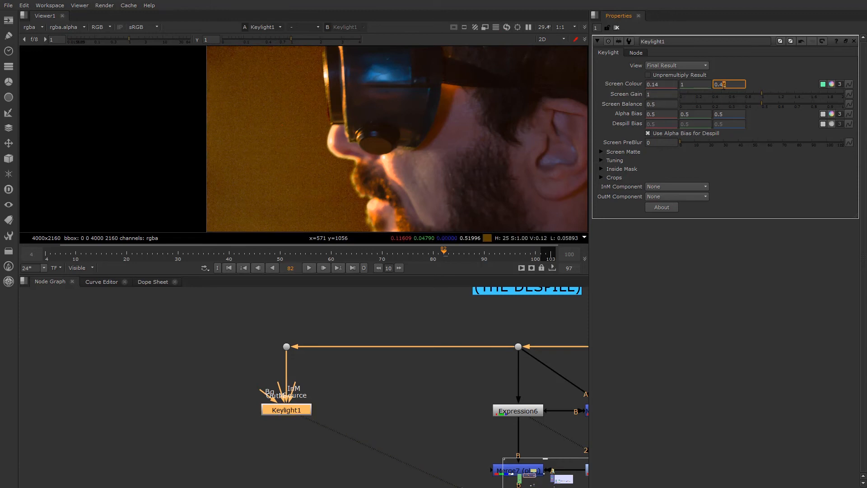
# Step: Toggle Keylight1 off and on to compare the tinted despill with the green plate across the whole frame
pyautogui.click(288, 410)
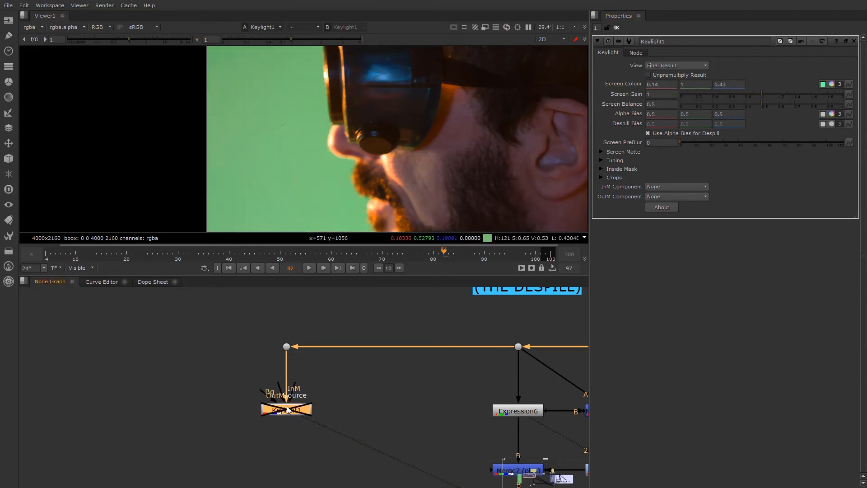
pyautogui.press('d')
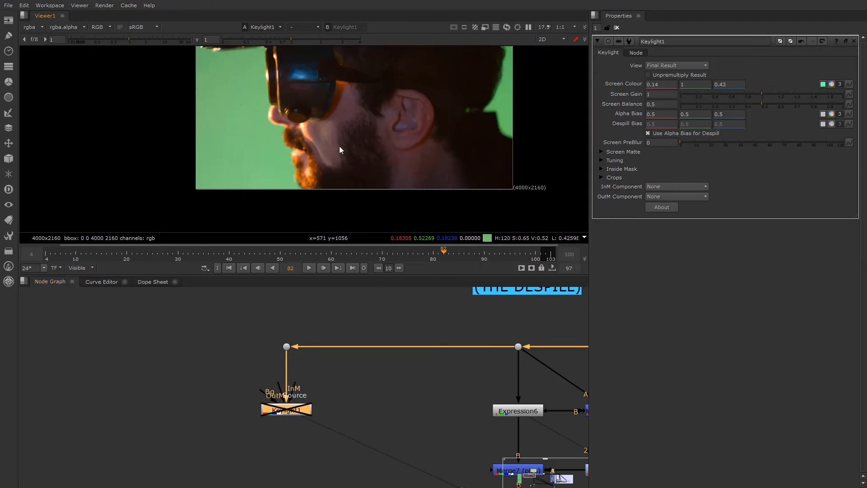
pyautogui.press('d')
pyautogui.press('d')
pyautogui.press('d')
pyautogui.press('d')
pyautogui.press('d')
pyautogui.press('d')
pyautogui.press('d')
pyautogui.press('d')
pyautogui.press('d')
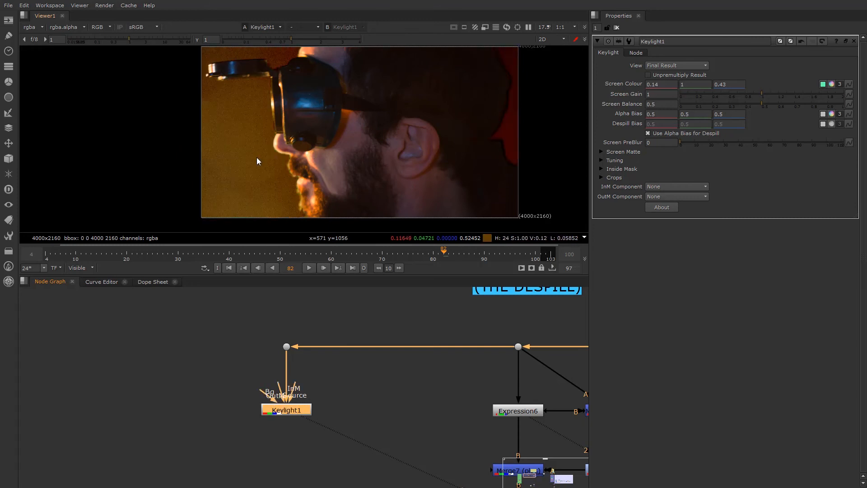
# Step: Compare Keylight1 disabled and enabled around the goggles, nose and beard edges
pyautogui.scroll(5, 276, 153)
pyautogui.press('d')
pyautogui.press('d')
pyautogui.scroll(-3, 326, 165)
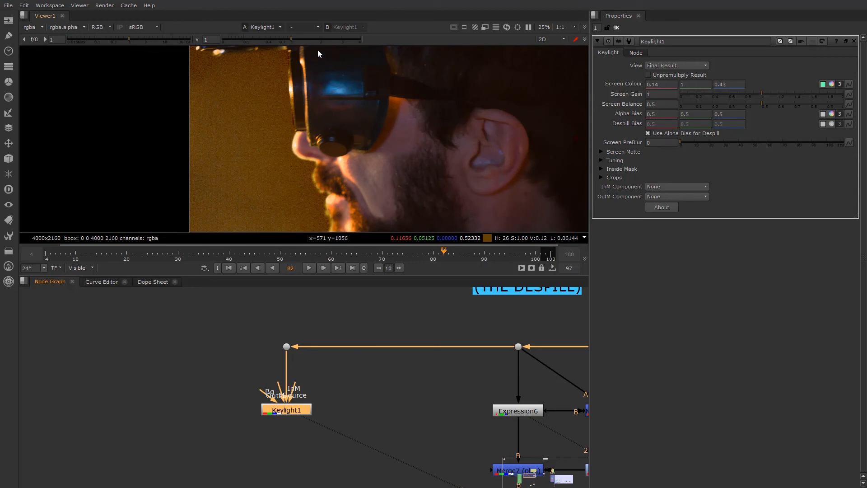
pyautogui.scroll(2, 333, 140)
pyautogui.scroll(-2, 332, 141)
pyautogui.press('d')
pyautogui.press('d')
pyautogui.scroll(-2, 316, 174)
pyautogui.press('d')
pyautogui.press('d')
pyautogui.press('d')
pyautogui.press('d')
pyautogui.press('d')
pyautogui.press('d')
# Step: Examine the hair edge at the back of the head with Keylight1 off and on, and recheck the goggles
pyautogui.scroll(5, 511, 126)
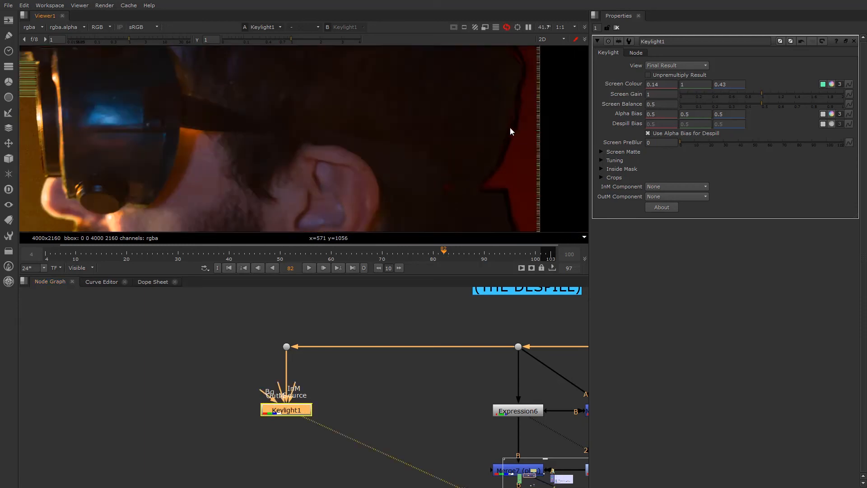
pyautogui.press('d')
pyautogui.press('d')
pyautogui.press('d')
pyautogui.press('d')
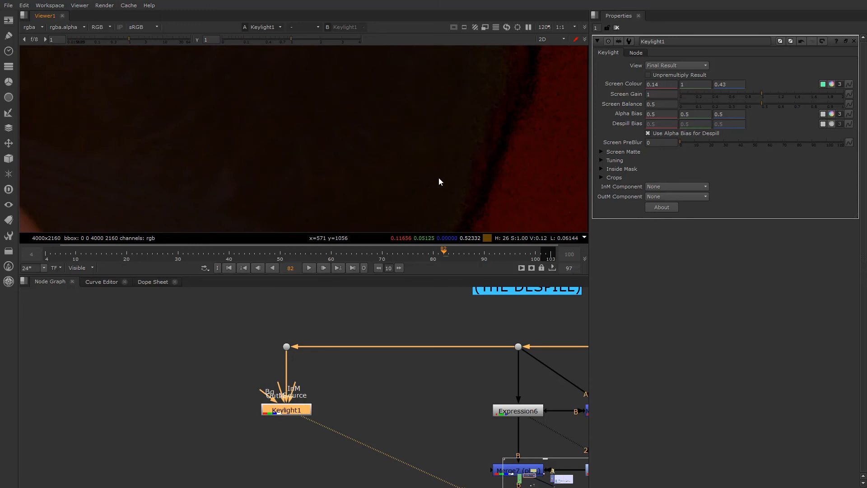
pyautogui.scroll(-4, 258, 143)
pyautogui.scroll(-3, 441, 137)
pyautogui.scroll(-2, 441, 138)
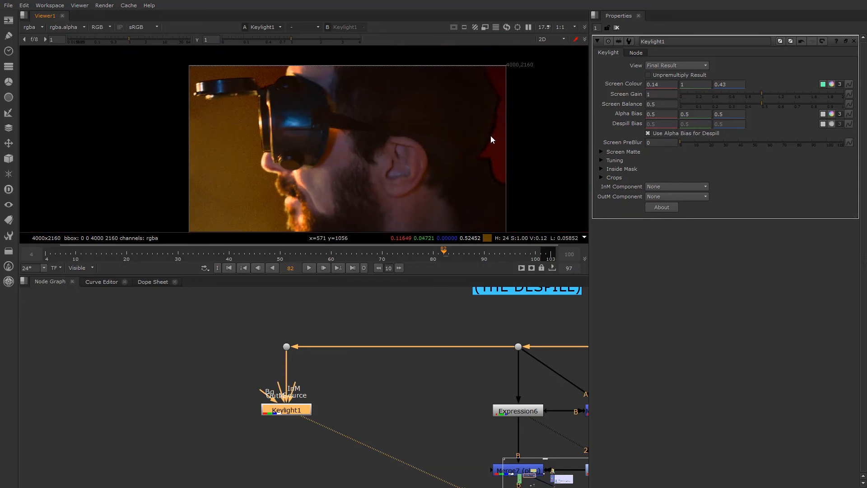
pyautogui.press('d')
pyautogui.press('d')
pyautogui.scroll(3, 233, 159)
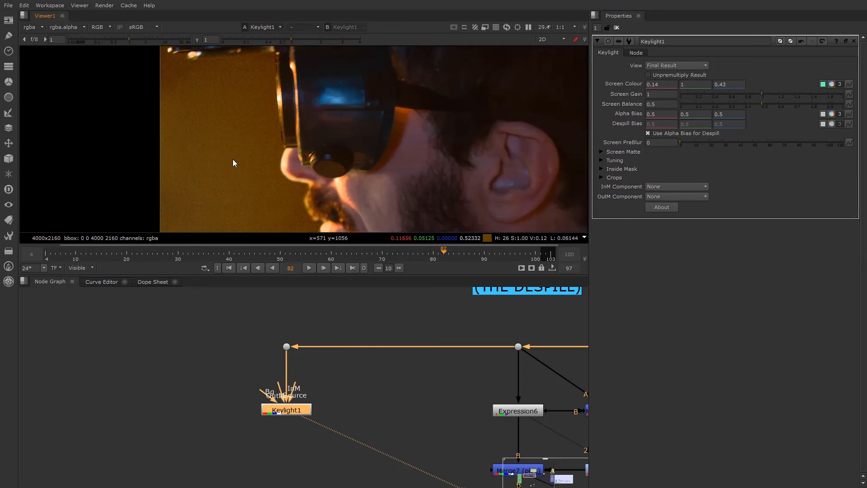
# Step: Detach Copy1's B input from the expression despill branch and connect it to Keylight1
pyautogui.scroll(-6, 275, 427)
pyautogui.scroll(2, 316, 414)
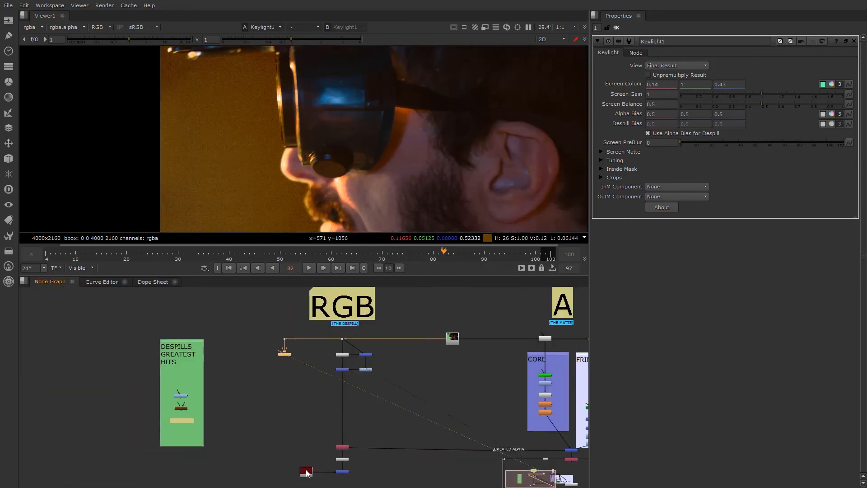
pyautogui.scroll(2, 343, 408)
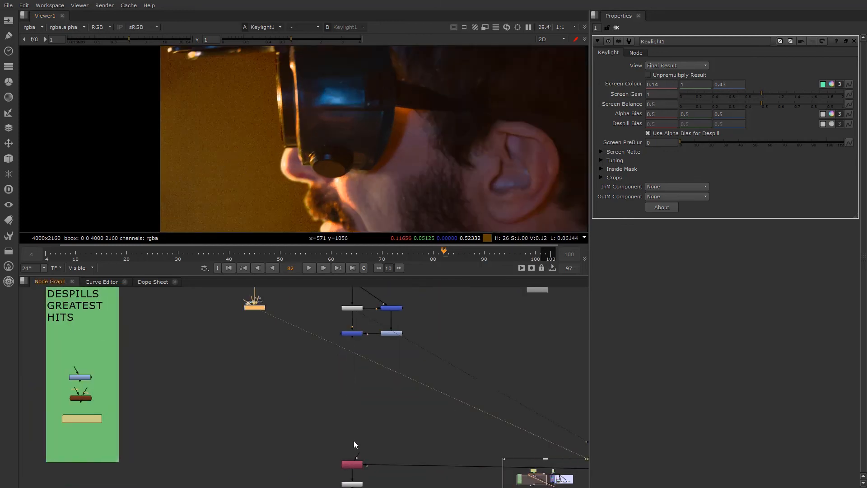
pyautogui.moveTo(356, 451)
pyautogui.mouseDown()
pyautogui.moveTo(277, 337)
pyautogui.moveTo(356, 448)
pyautogui.mouseUp()
pyautogui.scroll(2, 356, 448)
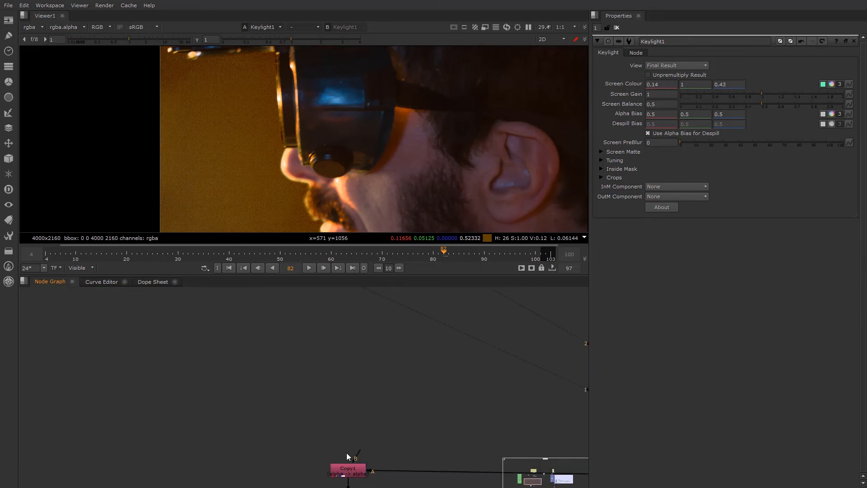
pyautogui.press('space')
pyautogui.moveTo(485, 341); pyautogui.dragTo(311, 98)
# Step: Move Copy1, Premult1, Constant1 and Merge8 beneath Keylight1 and view the Merge8 composite
pyautogui.moveTo(254, 345); pyautogui.dragTo(498, 471)
pyautogui.moveTo(470, 363); pyautogui.dragTo(309, 360)
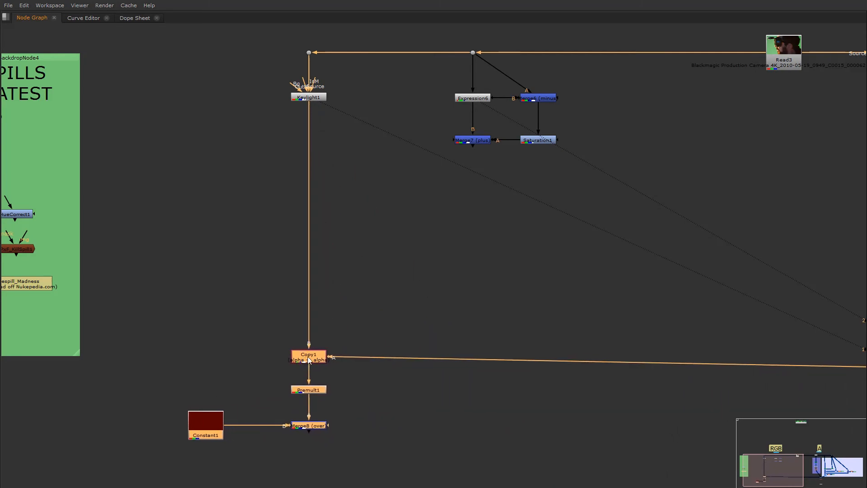
pyautogui.click(319, 430)
pyautogui.keyDown('ctrl'); pyautogui.keyDown('shift'); pyautogui.click(320, 426); pyautogui.keyUp('shift'); pyautogui.keyUp('ctrl')
pyautogui.press('space')
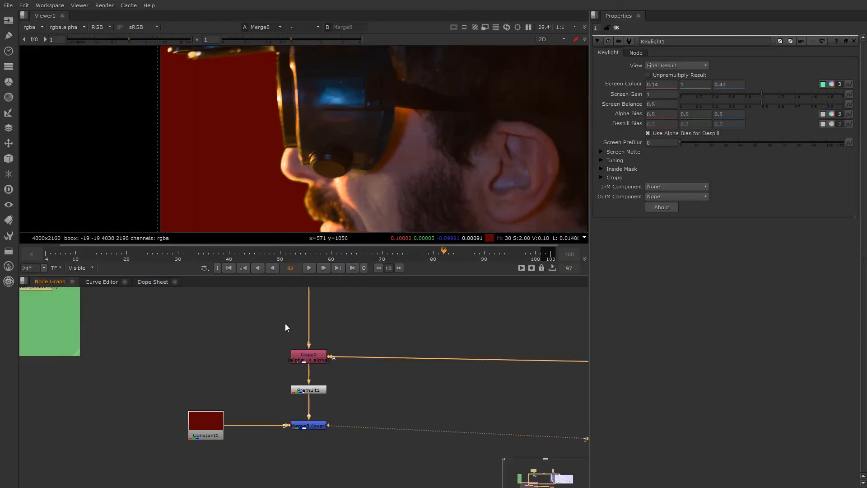
# Step: Examine the Merge8 composite's edges around the head, nose, goggles and beard against the red background
pyautogui.scroll(-2, 267, 180)
pyautogui.scroll(-1, 268, 181)
pyautogui.moveTo(268, 181); pyautogui.dragTo(166, 181, button='middle')
pyautogui.moveTo(284, 407); pyautogui.dragTo(282, 474, button='middle')
pyautogui.moveTo(281, 335); pyautogui.dragTo(290, 465, button='middle')
pyautogui.moveTo(289, 338); pyautogui.dragTo(289, 450, button='middle')
pyautogui.moveTo(308, 379); pyautogui.dragTo(260, 340, button='middle')
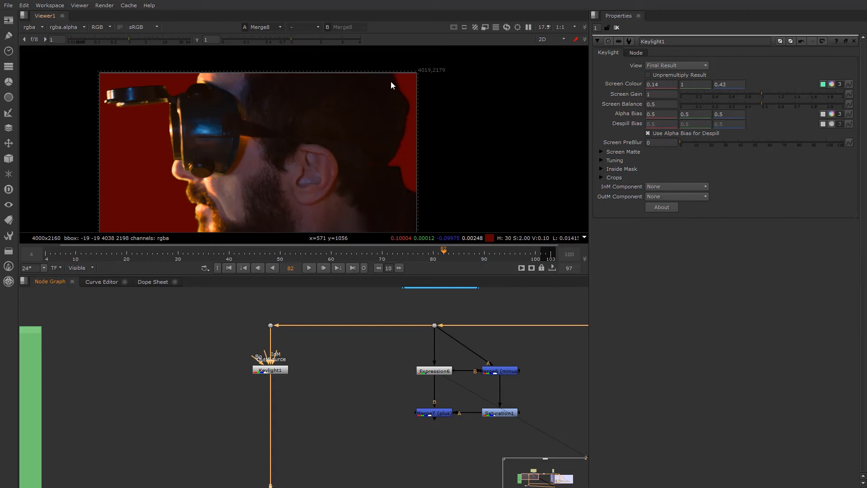
pyautogui.scroll(8, 159, 188)
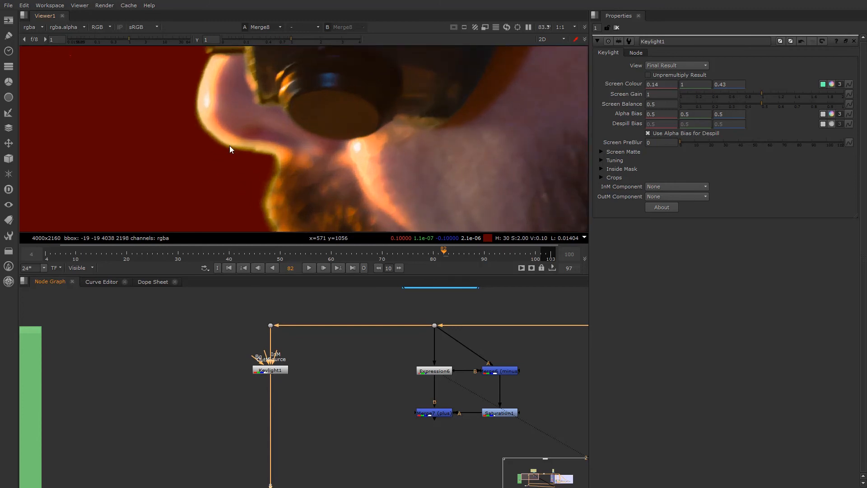
pyautogui.scroll(-2, 398, 407)
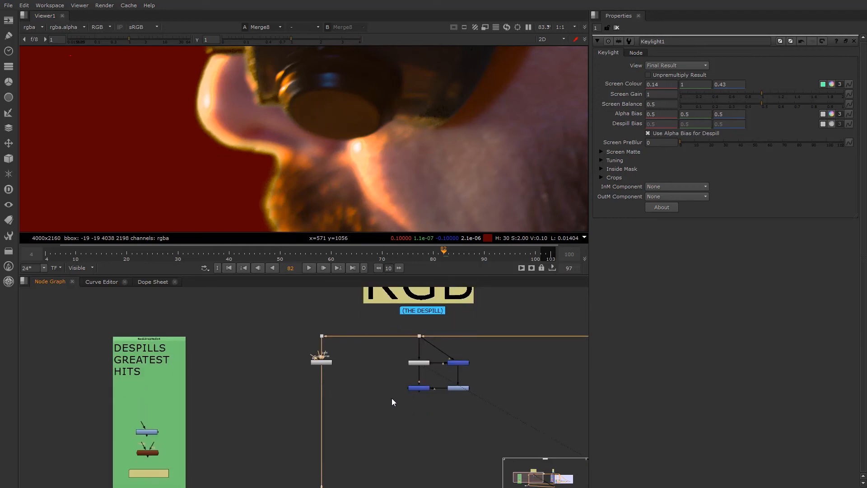
# Step: Shift the expression despill branch away from Keylight1, paste its Expression beside Keylight1 and feed the copy from a new Dot on the source line
pyautogui.moveTo(386, 421); pyautogui.dragTo(498, 316)
pyautogui.moveTo(471, 355); pyautogui.dragTo(531, 357)
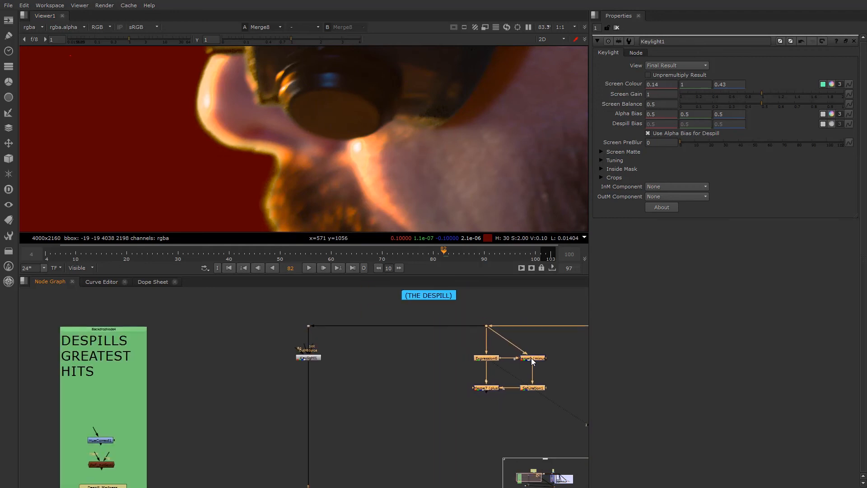
pyautogui.click(490, 360)
pyautogui.click(356, 357)
pyautogui.hotkey('ctrl', 'v')
pyautogui.scroll(1, 359, 360)
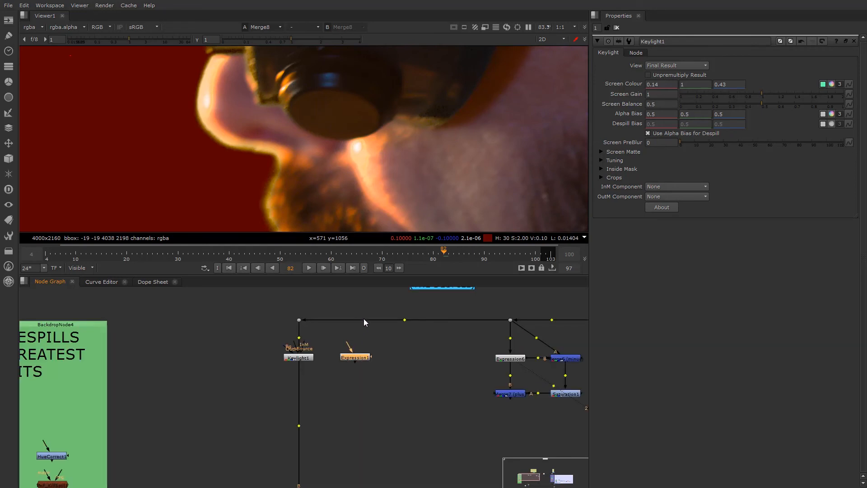
pyautogui.keyDown('ctrl'); pyautogui.moveTo(405, 320); pyautogui.dragTo(364, 326); pyautogui.keyUp('ctrl')
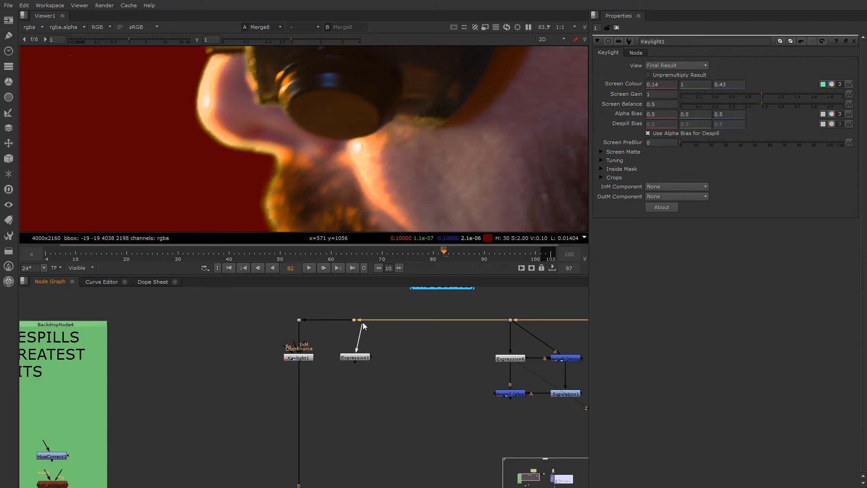
pyautogui.click(342, 369)
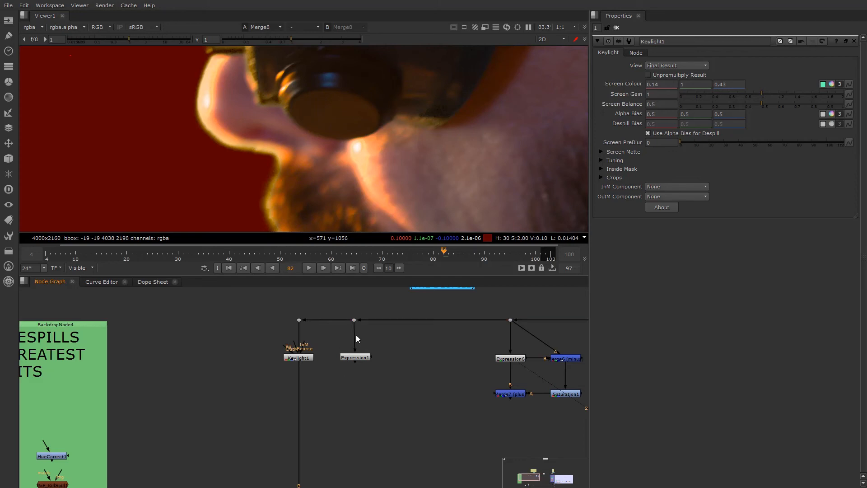
# Step: Add a Switch node with Keylight1 as input 0 and Expression1 as input 1
pyautogui.press('Tab')
pyautogui.write('Switch')
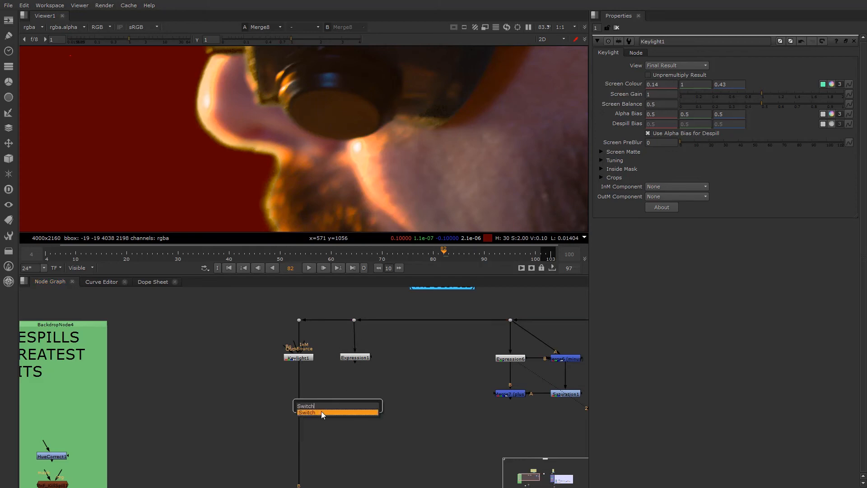
pyautogui.press('Return')
pyautogui.moveTo(344, 391); pyautogui.dragTo(296, 357)
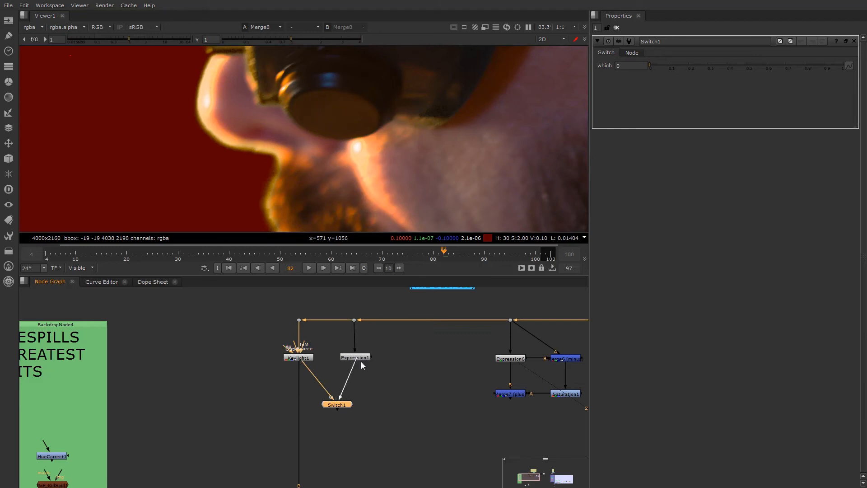
# Step: Connect Copy1's B input to Switch1 and align the composite nodes beneath the switch
pyautogui.scroll(-4, 333, 411)
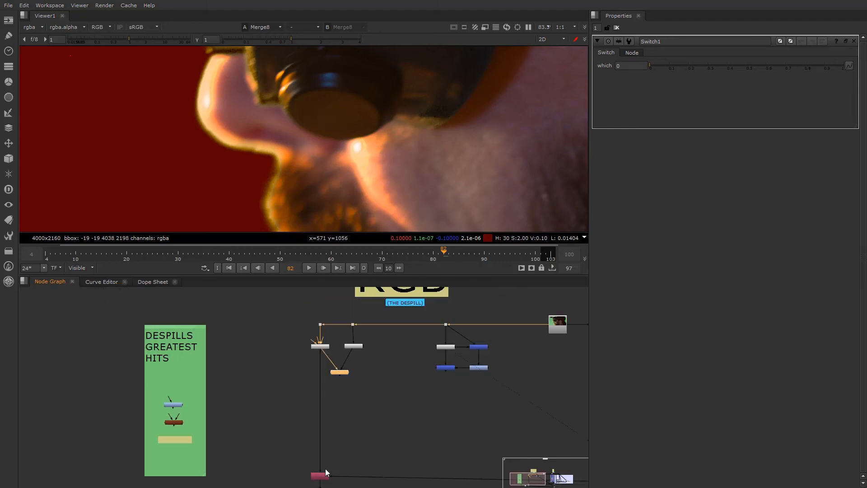
pyautogui.moveTo(322, 472); pyautogui.dragTo(339, 374)
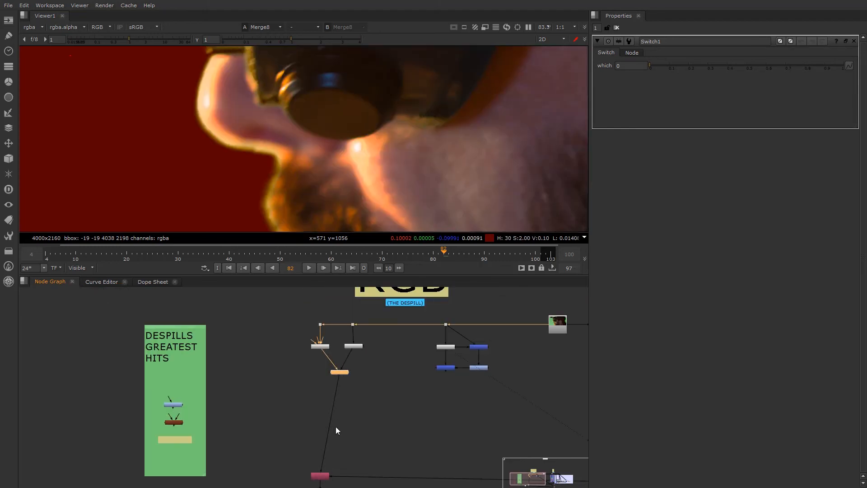
pyautogui.scroll(-3, 316, 406)
pyautogui.moveTo(237, 397); pyautogui.dragTo(354, 484)
pyautogui.moveTo(325, 416); pyautogui.dragTo(344, 422)
pyautogui.moveTo(365, 331); pyautogui.dragTo(354, 394, button='middle')
pyautogui.scroll(4, 354, 394)
pyautogui.click(316, 359)
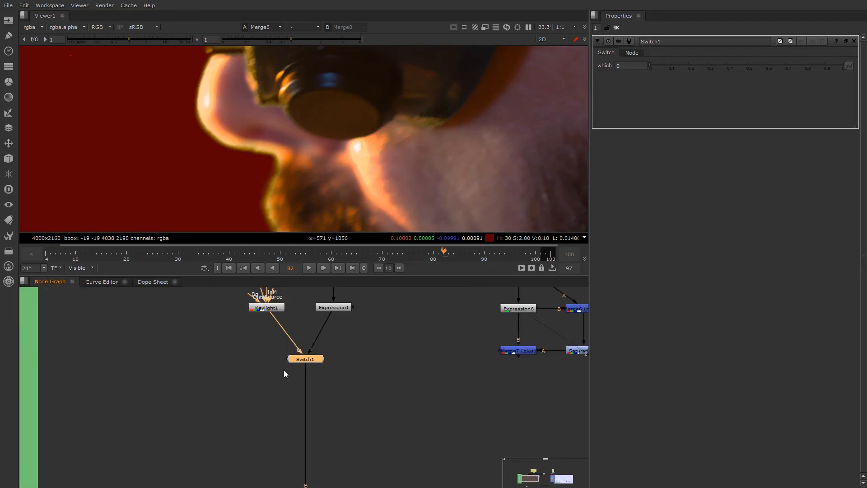
# Step: Examine the composite's face and back-of-head edges with Switch1's which at 1, and return it to 0 for comparison
pyautogui.moveTo(291, 352); pyautogui.dragTo(298, 427, button='middle')
pyautogui.scroll(1, 298, 426)
pyautogui.click(651, 68)
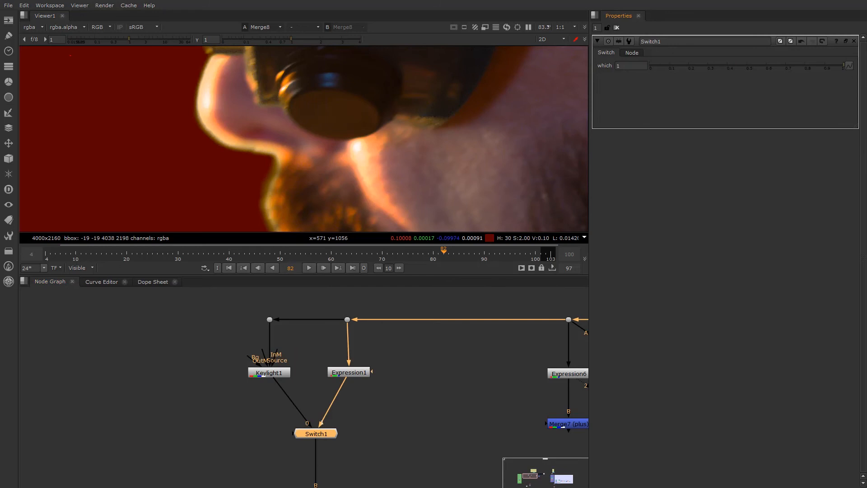
pyautogui.press('Up')
pyautogui.scroll(-5, 421, 186)
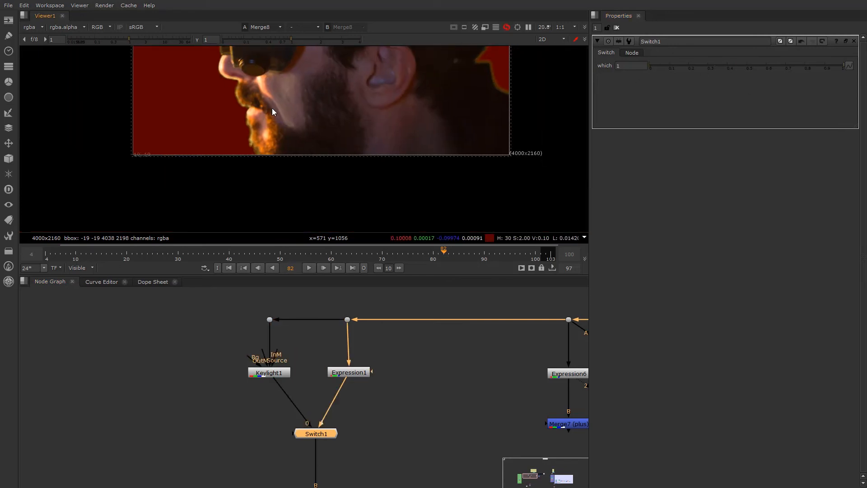
pyautogui.moveTo(271, 110); pyautogui.dragTo(298, 188, button='middle')
pyautogui.scroll(2, 291, 156)
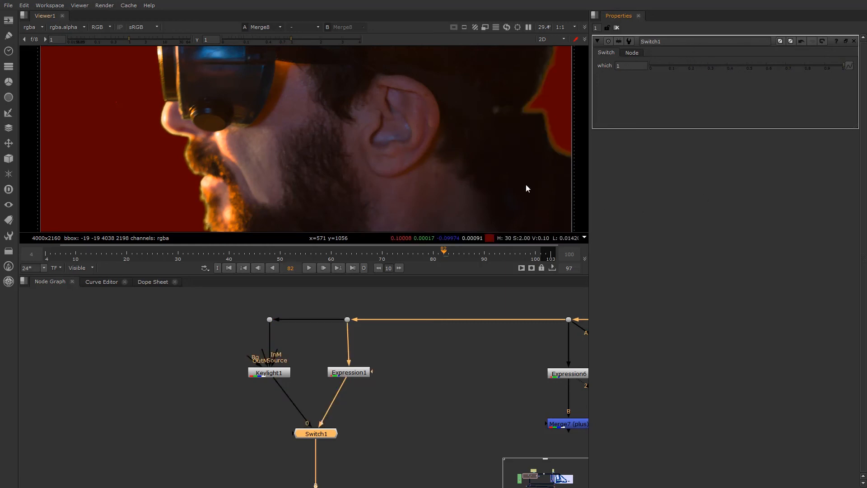
pyautogui.scroll(-2, 280, 215)
pyautogui.scroll(2, 306, 182)
pyautogui.click(651, 65)
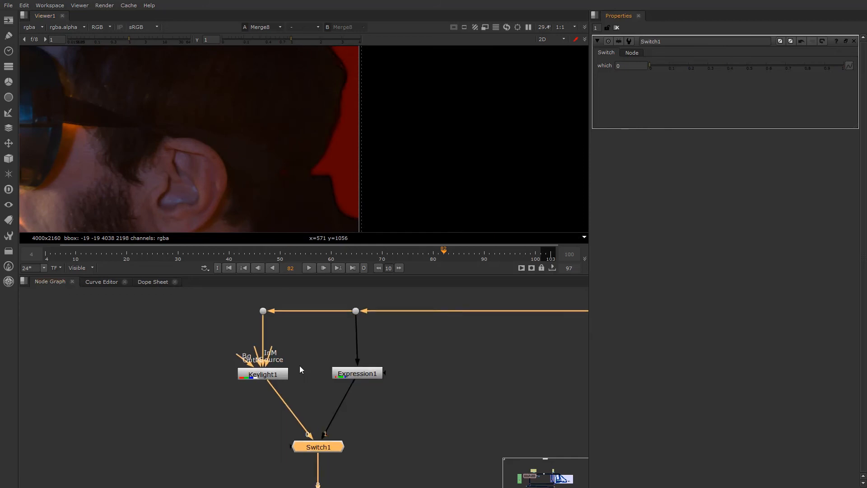
# Step: View Keylight1's own output and examine the whole frame
pyautogui.scroll(2, 284, 371)
pyautogui.click(269, 376)
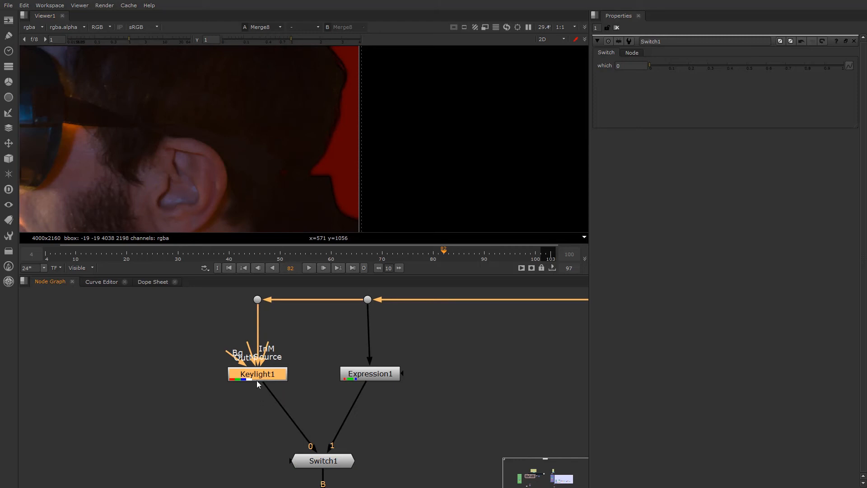
pyautogui.press('1')
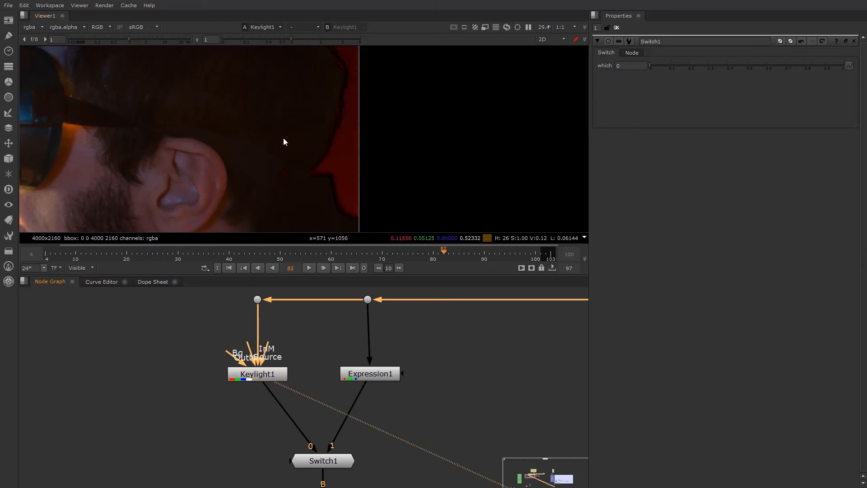
pyautogui.scroll(-2, 285, 142)
pyautogui.scroll(-3, 263, 422)
pyautogui.scroll(-1, 263, 422)
pyautogui.moveTo(263, 422); pyautogui.dragTo(246, 464, button='middle')
pyautogui.scroll(4, 289, 421)
pyautogui.scroll(-6, 256, 314)
pyautogui.scroll(1, 251, 387)
pyautogui.scroll(4, 251, 386)
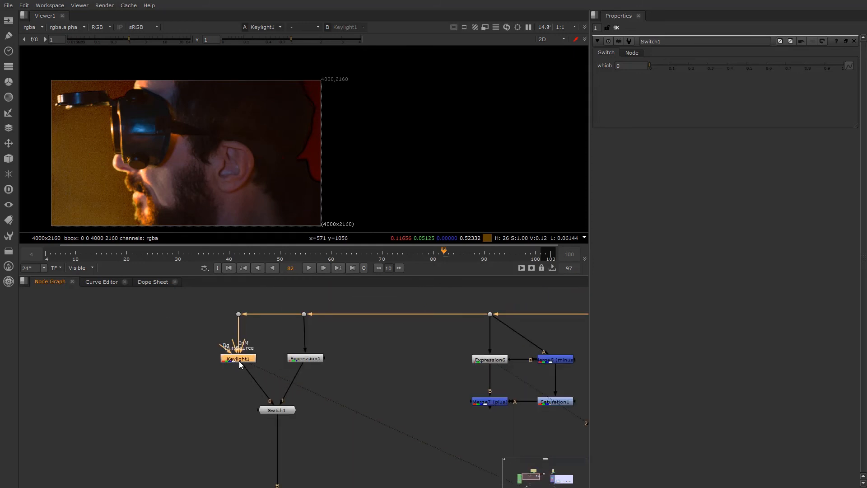
# Step: View Merge8 as input A and compare it with Keylight1 as input B in under mode
pyautogui.scroll(-3, 238, 365)
pyautogui.scroll(5, 259, 440)
pyautogui.click(260, 424)
pyautogui.press('1')
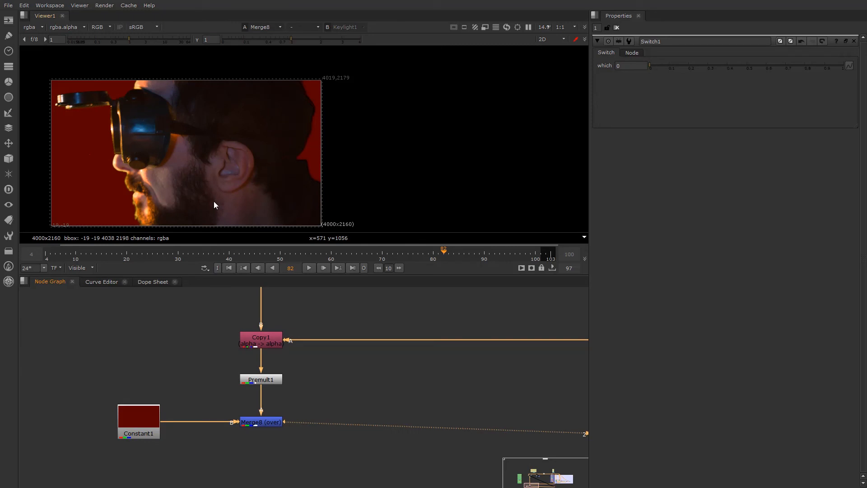
pyautogui.click(315, 27)
pyautogui.click(305, 45)
pyautogui.click(316, 27)
pyautogui.click(305, 63)
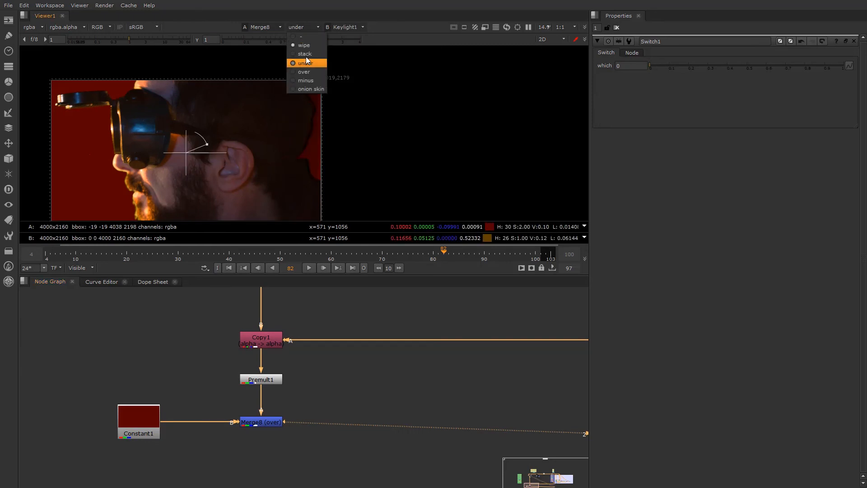
# Step: Rotate the viewer's wipe to cut across the face and examine the hair edge at the back of the head
pyautogui.click(262, 134)
pyautogui.moveTo(226, 152); pyautogui.dragTo(192, 194)
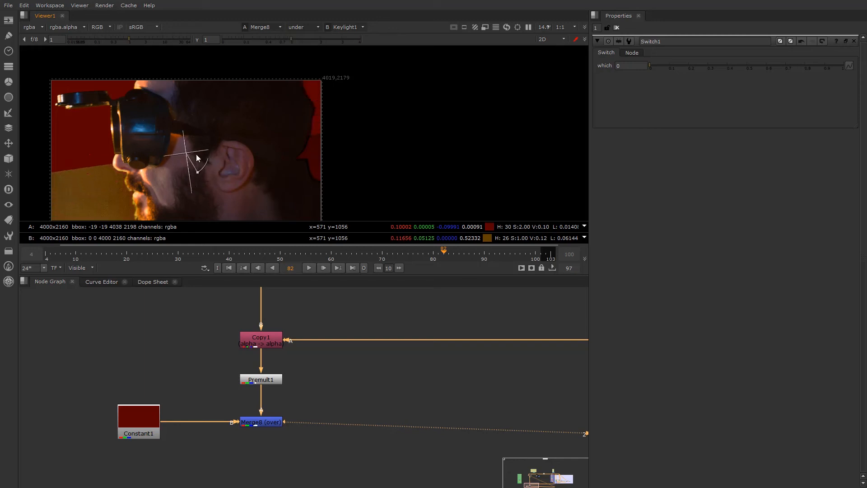
pyautogui.moveTo(186, 154)
pyautogui.mouseDown()
pyautogui.moveTo(194, 160)
pyautogui.moveTo(192, 152)
pyautogui.mouseUp()
pyautogui.scroll(6, 327, 154)
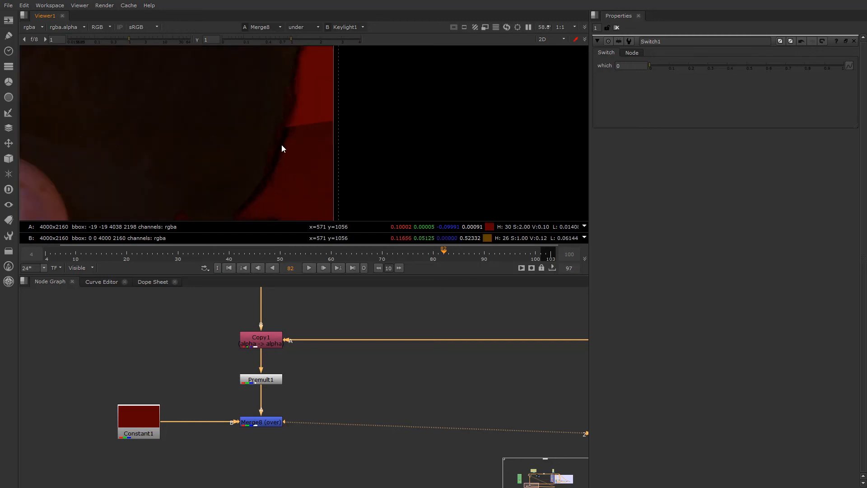
# Step: Set Keylight1's Screen Colour to 0.04 in red and 0.52 in blue
pyautogui.scroll(-5, 275, 351)
pyautogui.scroll(6, 253, 380)
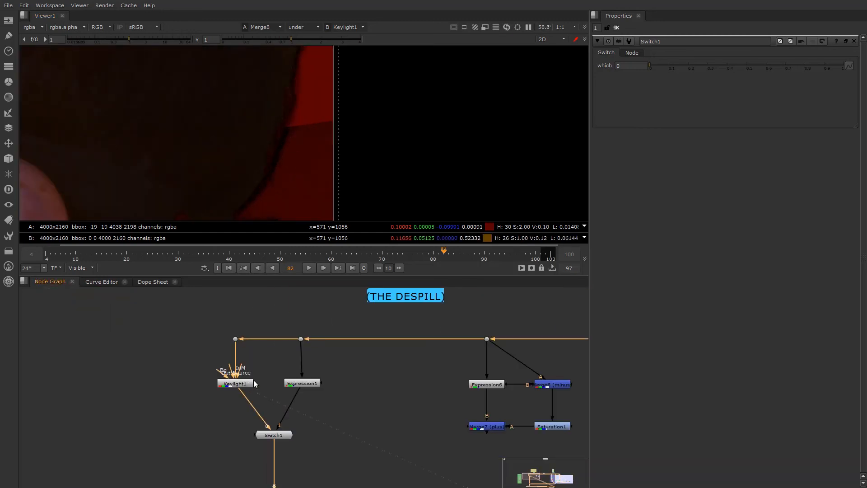
pyautogui.doubleClick(236, 386)
pyautogui.scroll(-3, 294, 169)
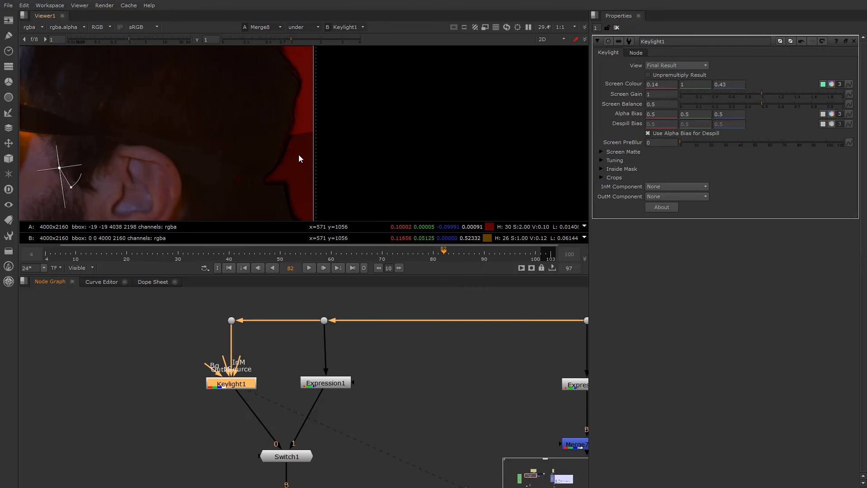
pyautogui.scroll(4, 299, 123)
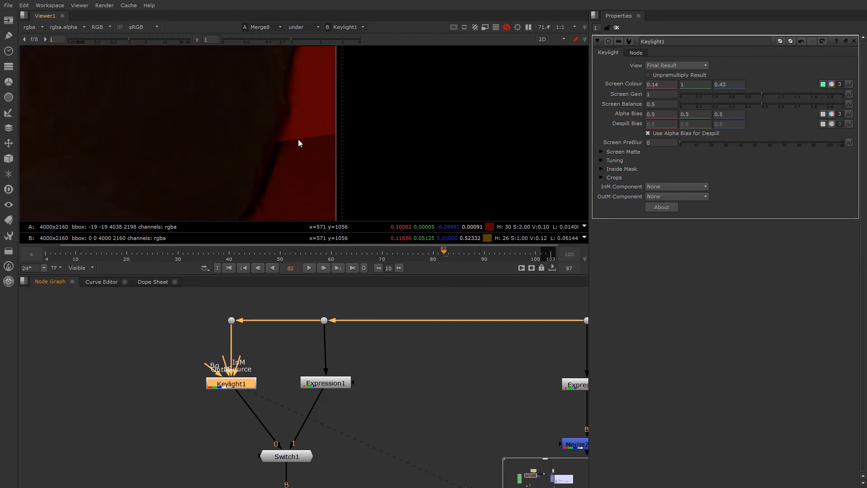
pyautogui.click(656, 84)
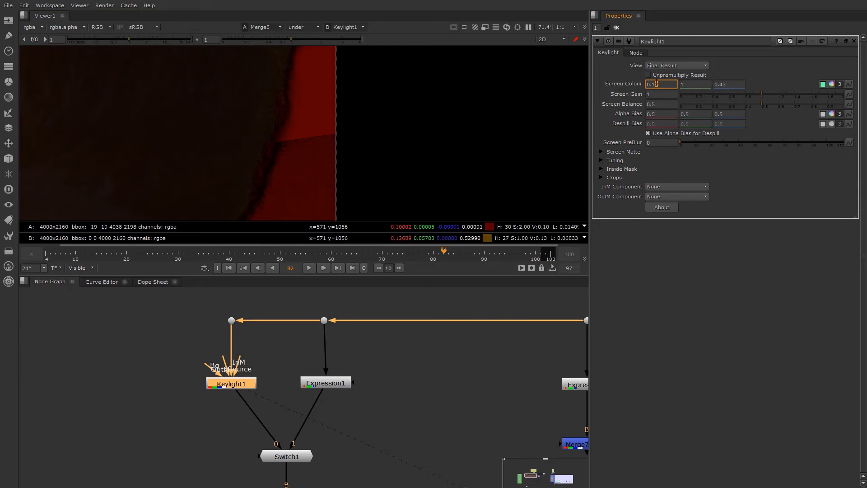
pyautogui.press('Down')
pyautogui.press('Down')
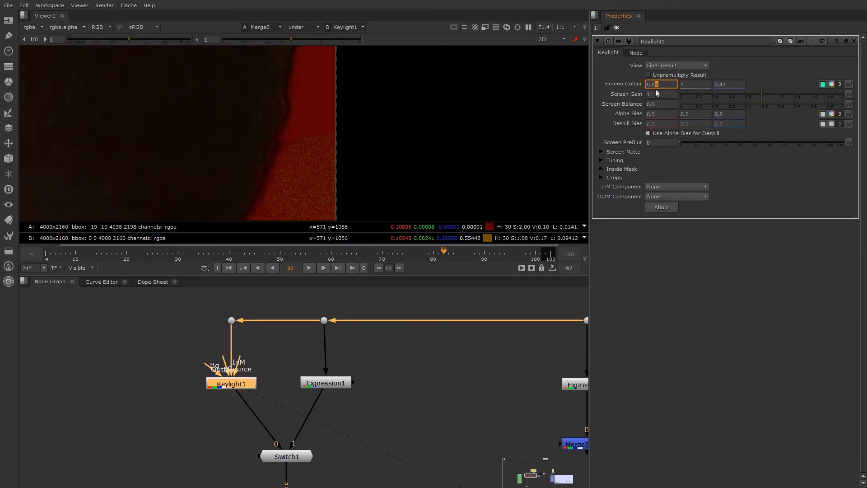
pyautogui.click(725, 84)
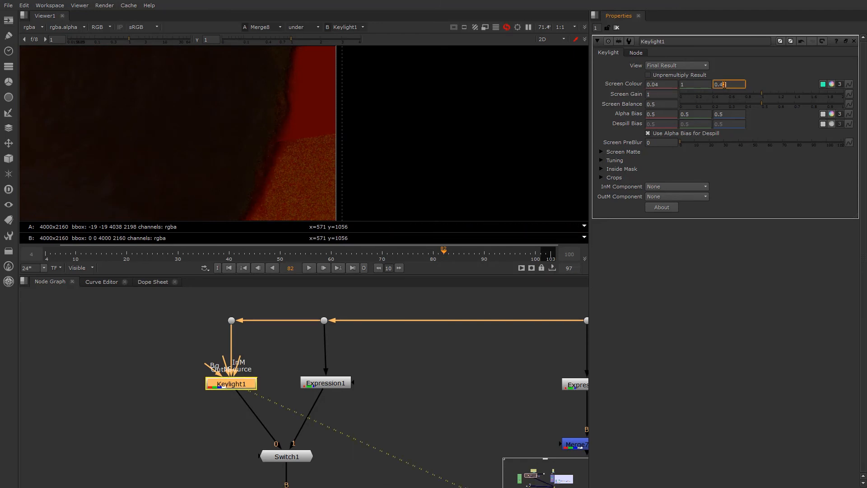
pyautogui.press('Up')
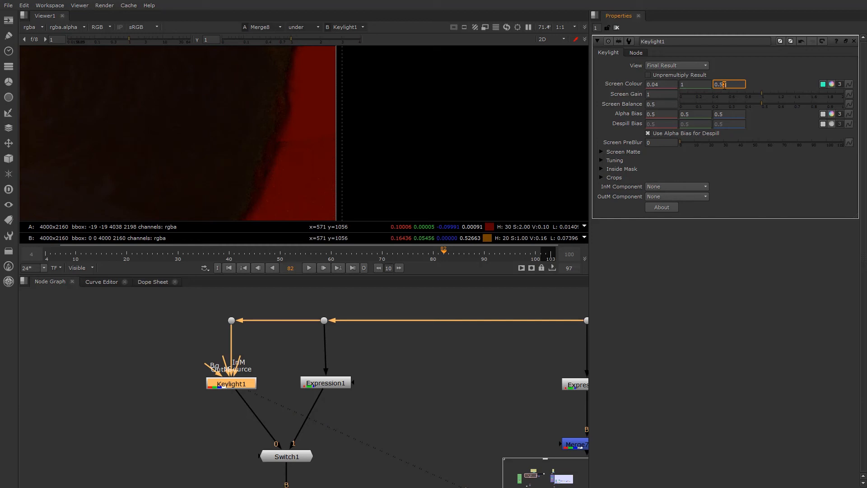
# Step: Reposition the viewer's wipe over the head and examine the hair edge at the back
pyautogui.scroll(-5, 208, 143)
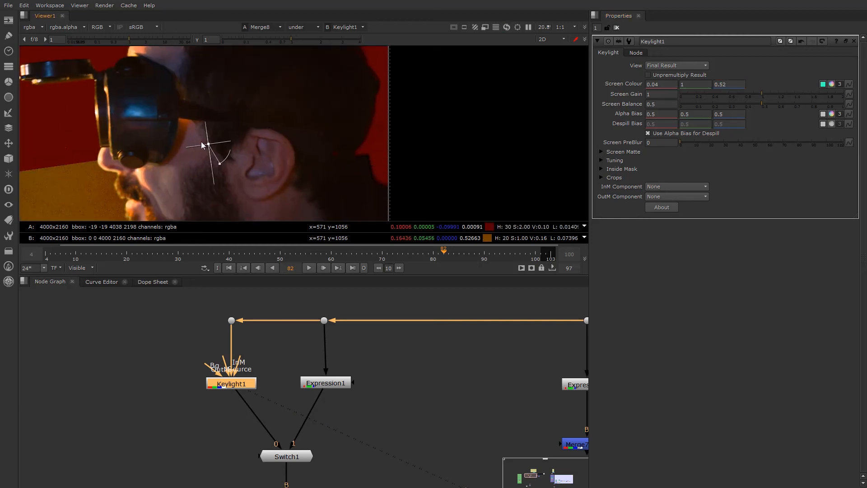
pyautogui.moveTo(194, 77); pyautogui.dragTo(215, 74)
pyautogui.scroll(-3, 215, 75)
pyautogui.moveTo(215, 75); pyautogui.dragTo(269, 126, button='middle')
pyautogui.moveTo(271, 126); pyautogui.dragTo(286, 166)
pyautogui.scroll(4, 359, 137)
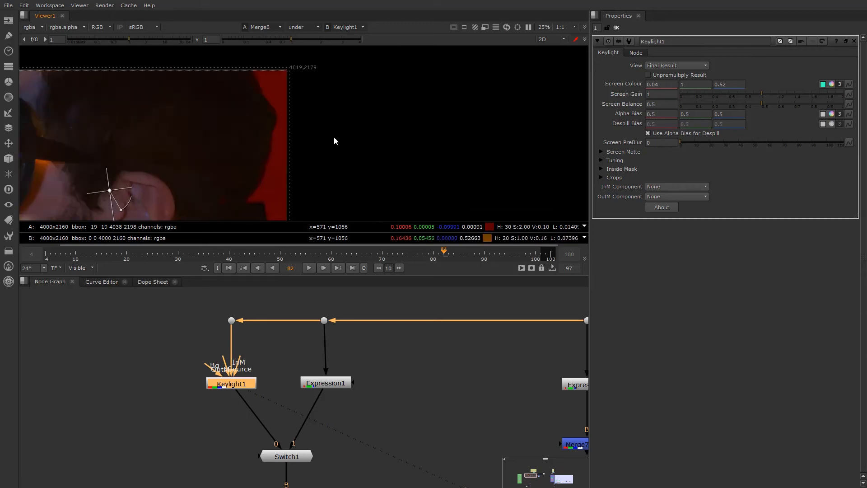
pyautogui.scroll(3, 250, 161)
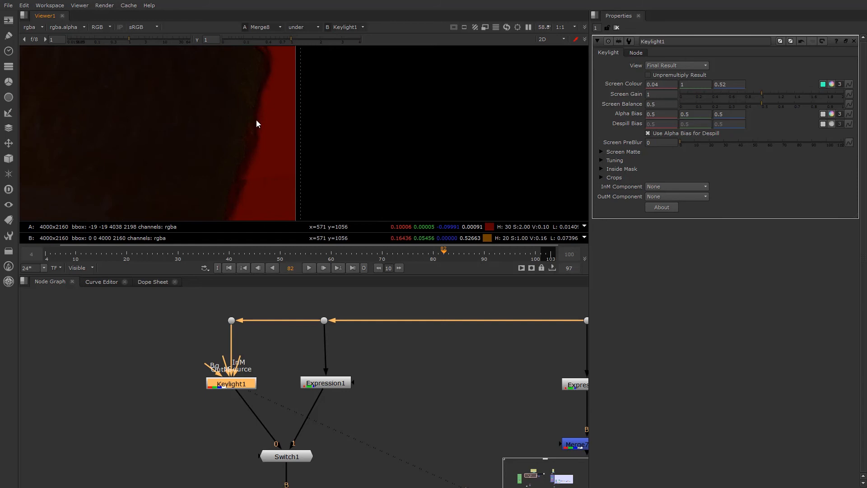
# Step: Set Keylight1's Screen Colour red value to 0.02 and inspect the back-of-head edge
pyautogui.click(658, 85)
pyautogui.press('Down')
pyautogui.press('Down')
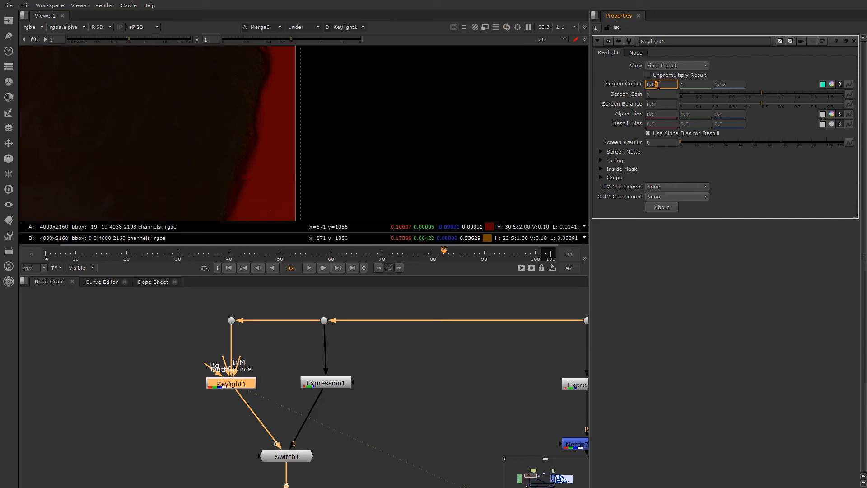
pyautogui.scroll(2, 269, 149)
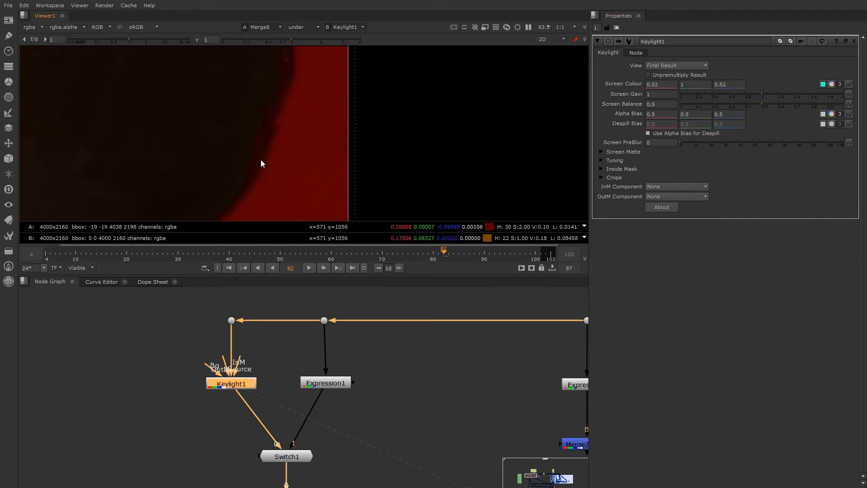
# Step: Set Keylight1's Screen Colour to 0.019 in red and 0.51 in blue, watching the back-of-head edge
pyautogui.moveTo(302, 151); pyautogui.dragTo(296, 123, button='middle')
pyautogui.click(656, 85)
pyautogui.press('Down')
pyautogui.click(724, 85)
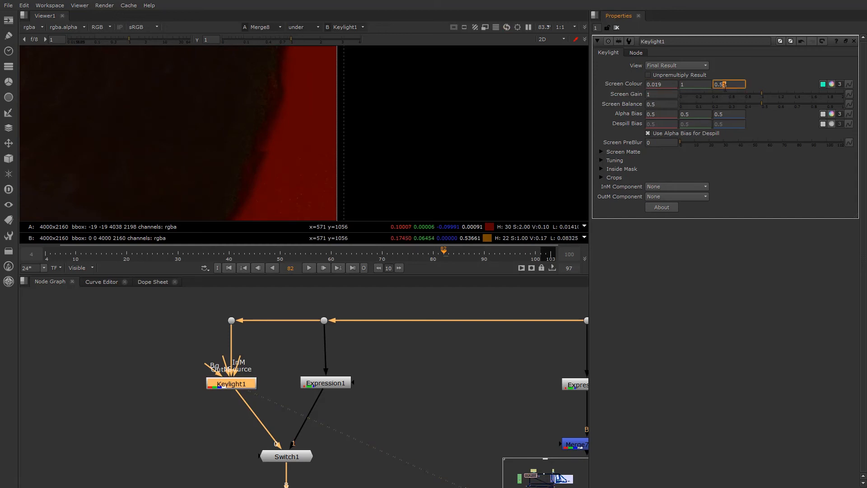
pyautogui.hotkey('shift', 'Tab')
pyautogui.click(662, 84)
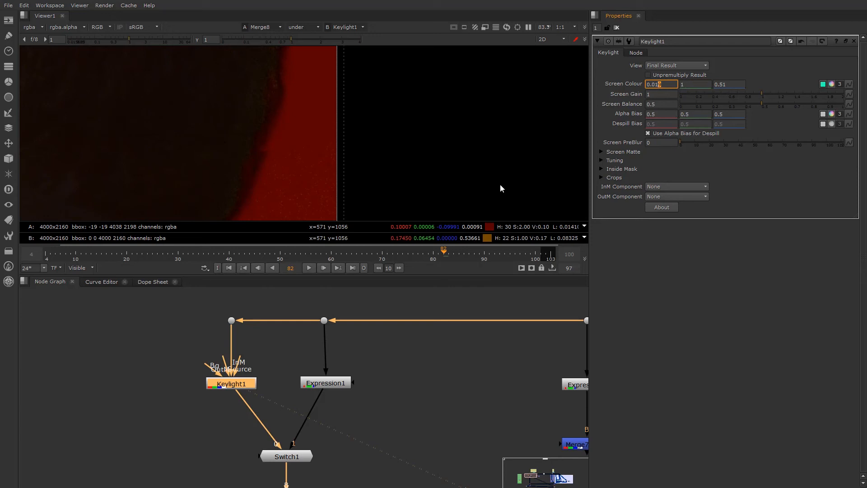
# Step: Disable and re-enable Keylight1 to compare the hair edge with and without the key
pyautogui.click(251, 388)
pyautogui.press('d')
pyautogui.press('d')
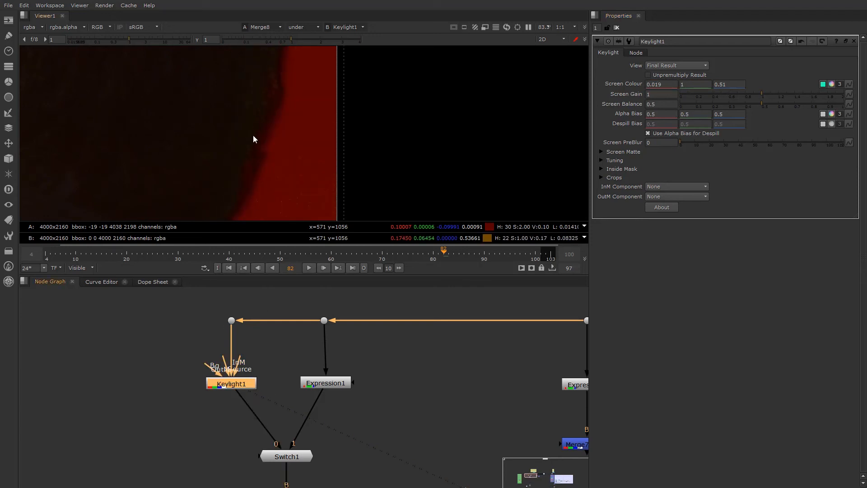
# Step: Try Screen Colour green values of 1.01, 0.8 and 0.84 on Keylight1, then restore green to 1
pyautogui.click(656, 84)
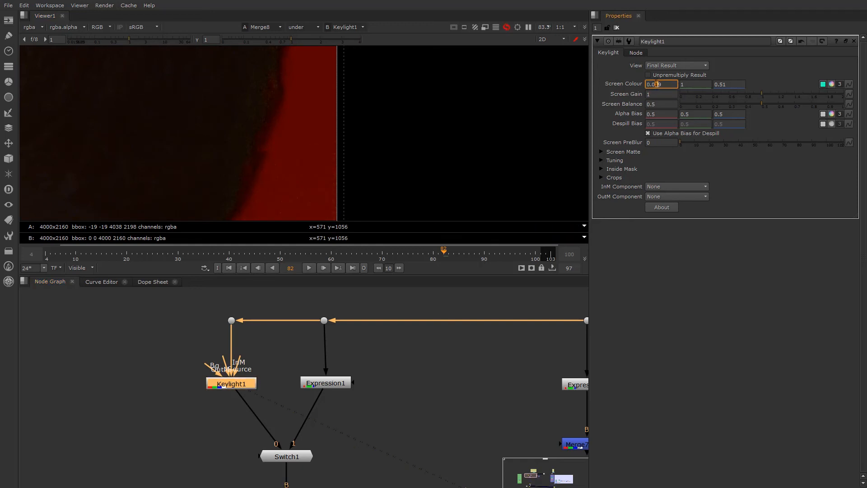
pyautogui.click(698, 85)
pyautogui.write('.01')
pyautogui.press('Return')
pyautogui.click(691, 84)
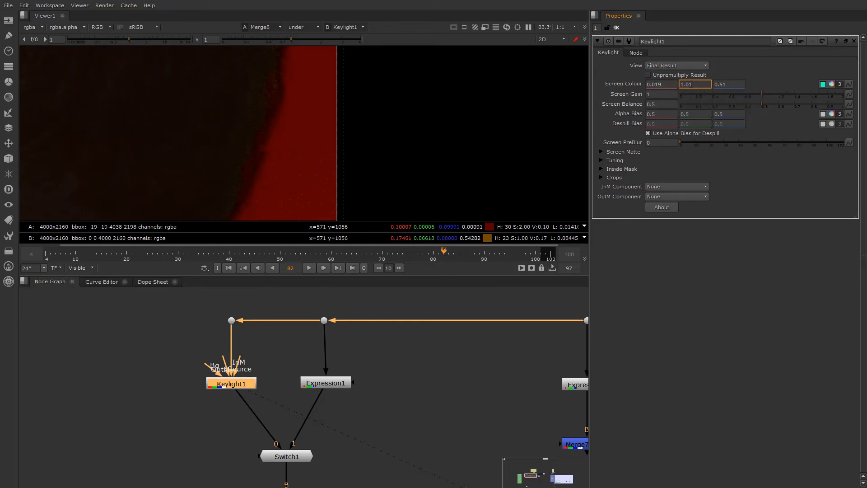
pyautogui.doubleClick(689, 85)
pyautogui.write('.8')
pyautogui.press('Return')
pyautogui.write('.84')
pyautogui.press('Return')
pyautogui.write('1')
# Step: Try slightly lower Screen Colour red values on Keylight1 and return red to 0.019
pyautogui.click(675, 84)
pyautogui.press('Down')
pyautogui.press('Down')
pyautogui.press('Down')
pyautogui.press('Down')
pyautogui.press('Down')
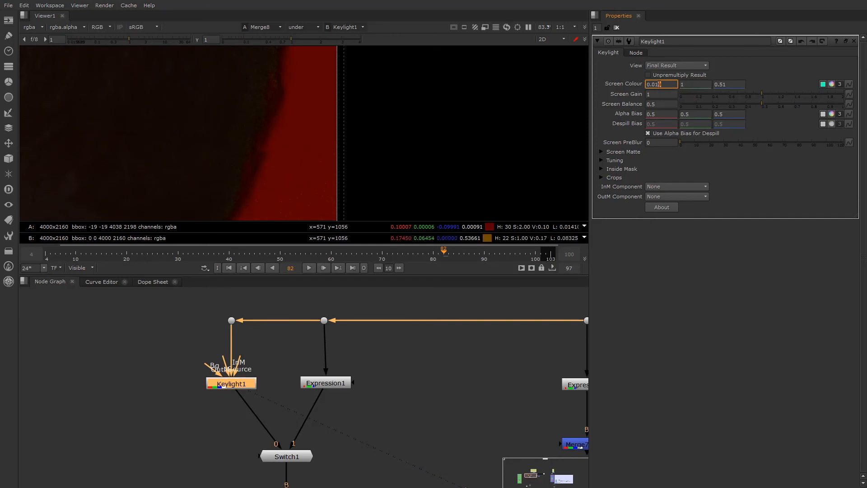
pyautogui.write('9')
pyautogui.press('Down')
pyautogui.press('Down')
pyautogui.press('Up')
pyautogui.press('Up')
# Step: Lower Keylight1's Screen Colour blue value in small increments to 0.35
pyautogui.click(725, 84)
pyautogui.press('Down')
pyautogui.press('Down')
pyautogui.press('Down')
pyautogui.press('Up')
pyautogui.press('Up')
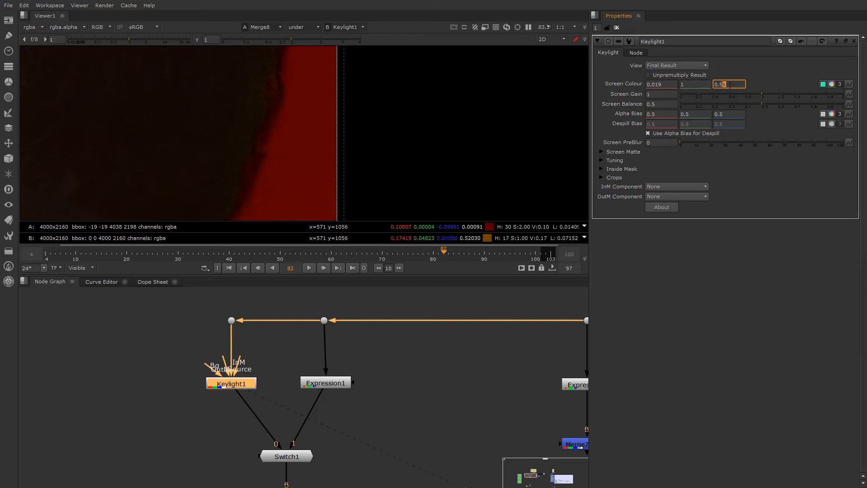
pyautogui.press('Down')
pyautogui.press('Down')
pyautogui.press('Down')
pyautogui.press('Down')
pyautogui.press('Down')
pyautogui.press('Down')
pyautogui.press('Down')
pyautogui.press('Down')
pyautogui.press('Down')
pyautogui.press('Down')
pyautogui.press('Down')
pyautogui.press('Down')
pyautogui.press('Down')
pyautogui.press('Down')
pyautogui.press('Down')
pyautogui.press('Down')
pyautogui.press('Down')
pyautogui.press('Down')
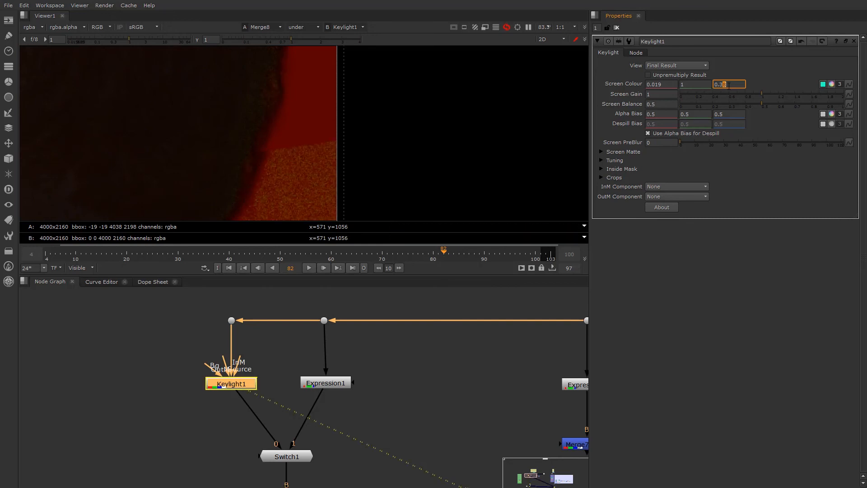
# Step: Test Screen Colour red values around the current one against the new blue value, ending back at 0.019
pyautogui.click(660, 84)
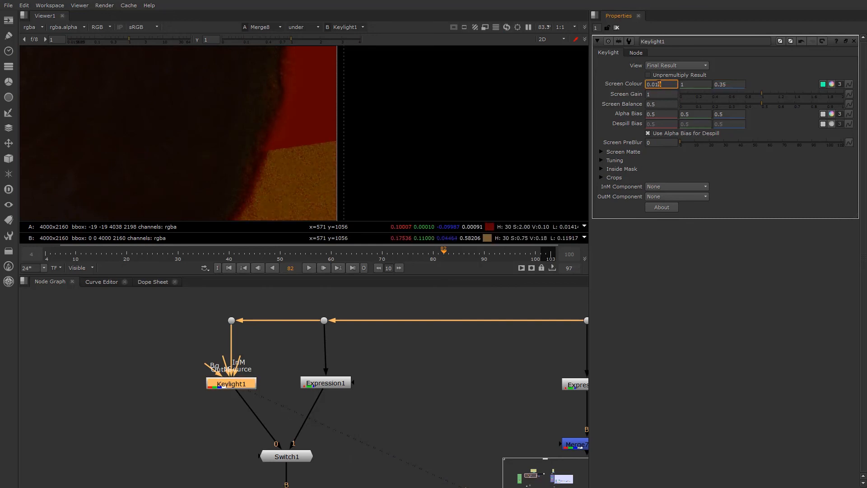
pyautogui.press('Down')
pyautogui.press('Down')
pyautogui.press('Down')
pyautogui.press('Down')
pyautogui.press('Up')
pyautogui.press('Up')
pyautogui.press('Up')
# Step: Vary Keylight1's Screen Colour blue value up and down while checking the hair edge, ending at 0.34
pyautogui.click(724, 85)
pyautogui.press('Up')
pyautogui.press('Up')
pyautogui.press('Up')
pyautogui.press('Up')
pyautogui.press('Up')
pyautogui.press('Up')
pyautogui.press('Down')
pyautogui.press('Down')
pyautogui.press('Down')
pyautogui.press('Down')
pyautogui.press('Down')
pyautogui.press('Down')
pyautogui.press('Down')
pyautogui.press('Down')
pyautogui.press('Down')
pyautogui.press('Down')
pyautogui.press('Down')
pyautogui.press('Down')
pyautogui.press('Down')
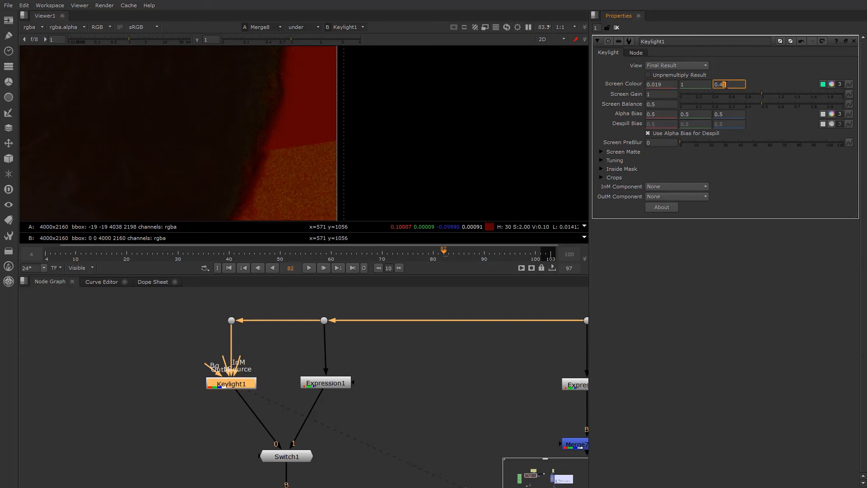
pyautogui.press('Up')
pyautogui.press('Up')
pyautogui.press('Up')
pyautogui.press('Up')
pyautogui.press('Up')
pyautogui.press('Up')
pyautogui.press('Up')
pyautogui.press('Up')
# Step: Lower Keylight1's Screen Colour red to 0.009 and bring its blue value below 0.3
pyautogui.click(659, 85)
pyautogui.press('Up')
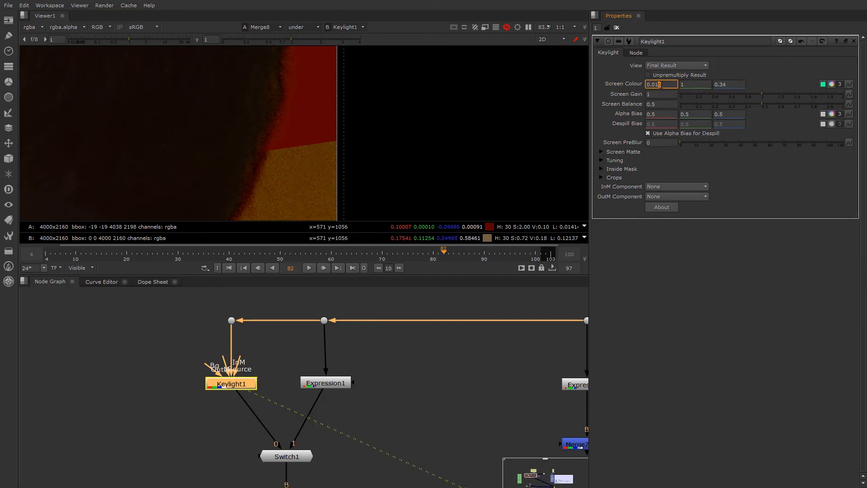
pyautogui.press('Down')
pyautogui.press('Down')
pyautogui.press('Down')
pyautogui.press('Down')
pyautogui.press('Down')
pyautogui.press('Down')
pyautogui.press('Down')
pyautogui.press('Down')
pyautogui.press('Down')
pyautogui.press('Down')
pyautogui.press('Down')
pyautogui.press('Down')
pyautogui.press('Down')
pyautogui.press('Down')
pyautogui.press('Down')
pyautogui.press('Down')
pyautogui.press('Down')
pyautogui.press('Down')
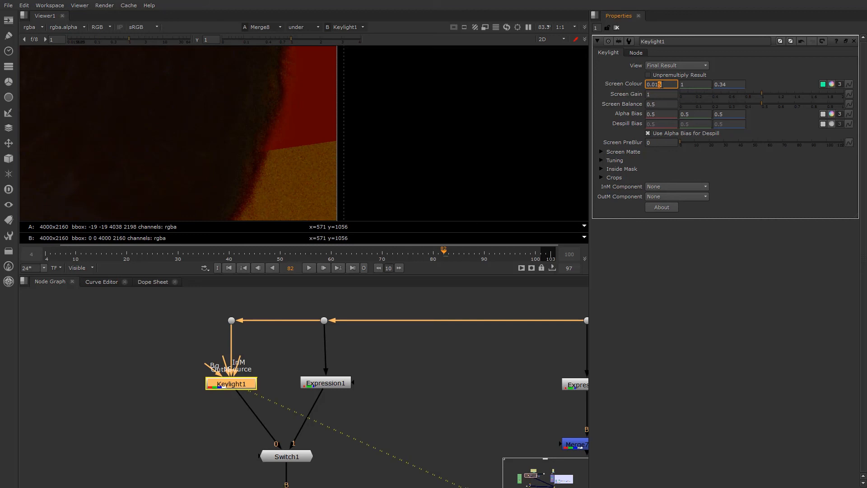
pyautogui.click(726, 84)
pyautogui.press('Down')
pyautogui.press('Down')
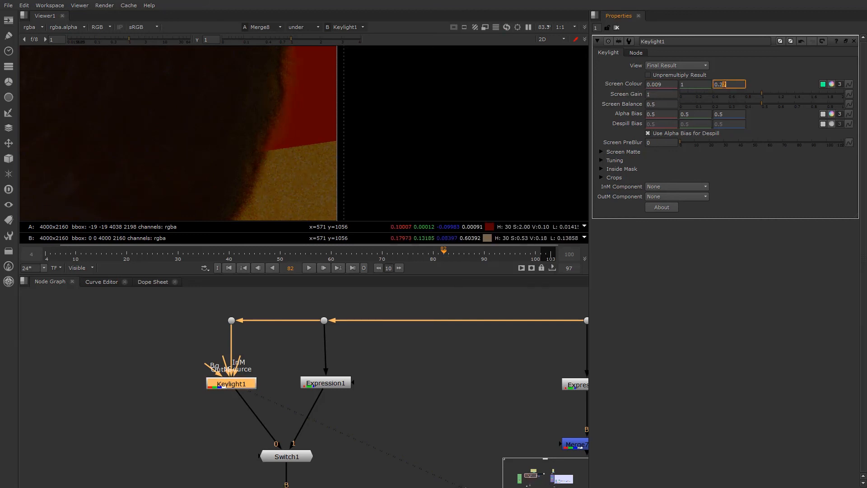
# Step: Set Keylight1's Screen Colour red to -0.019 and raise blue above 0.4 in small increments
pyautogui.click(656, 84)
pyautogui.press('Down')
pyautogui.press('Down')
pyautogui.click(723, 86)
pyautogui.press('Up')
pyautogui.press('Up')
pyautogui.press('Up')
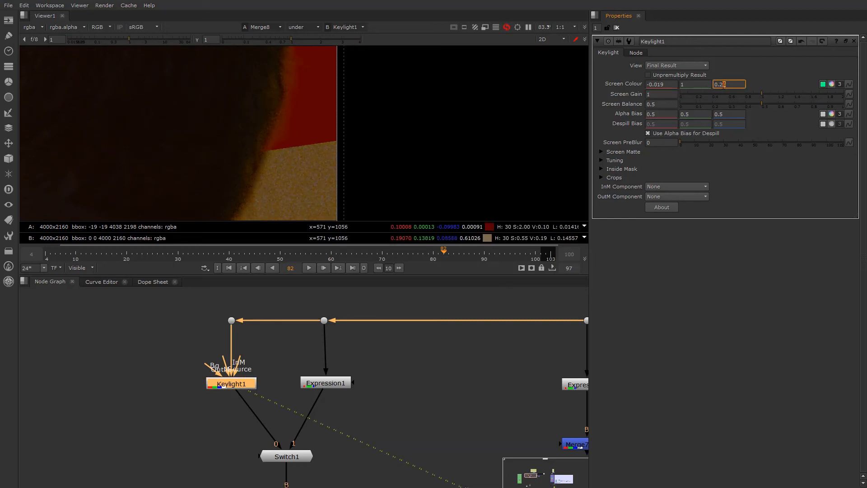
pyautogui.press('Up')
pyautogui.press('Up')
pyautogui.press('Up')
pyautogui.press('Up')
pyautogui.press('Up')
pyautogui.press('Up')
pyautogui.press('Up')
pyautogui.press('Up')
pyautogui.press('Up')
pyautogui.press('Up')
pyautogui.press('Up')
pyautogui.press('Up')
pyautogui.press('Up')
pyautogui.press('Up')
pyautogui.press('Up')
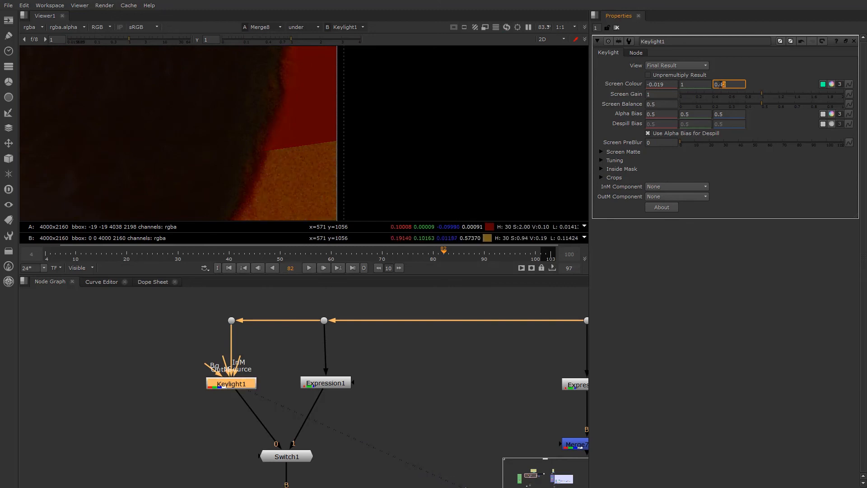
pyautogui.press('Up')
pyautogui.press('Up')
pyautogui.press('Up')
pyautogui.press('Up')
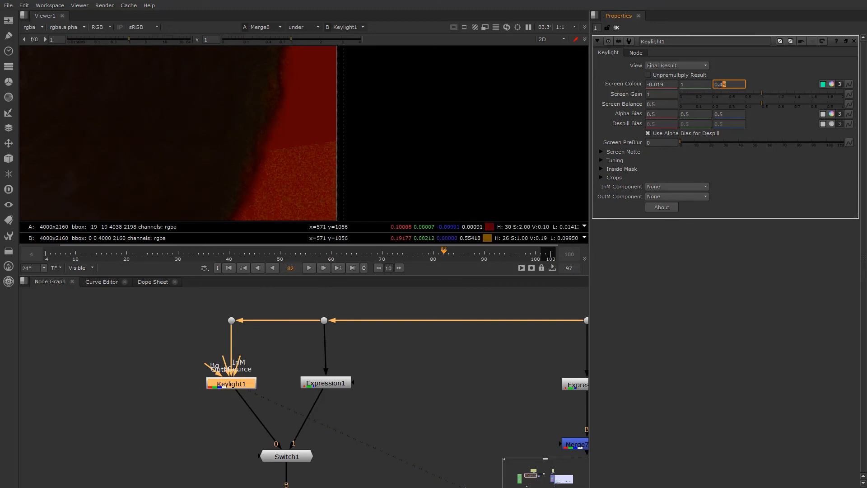
# Step: Fine-adjust Keylight1's Screen Colour blue between 0.4 and 0.5 and check the whole back of the head
pyautogui.press('Down')
pyautogui.press('Down')
pyautogui.press('Down')
pyautogui.press('Down')
pyautogui.press('Down')
pyautogui.press('Down')
pyautogui.press('Down')
pyautogui.press('Down')
pyautogui.press('Down')
pyautogui.press('Down')
pyautogui.press('Down')
pyautogui.scroll(-4, 188, 155)
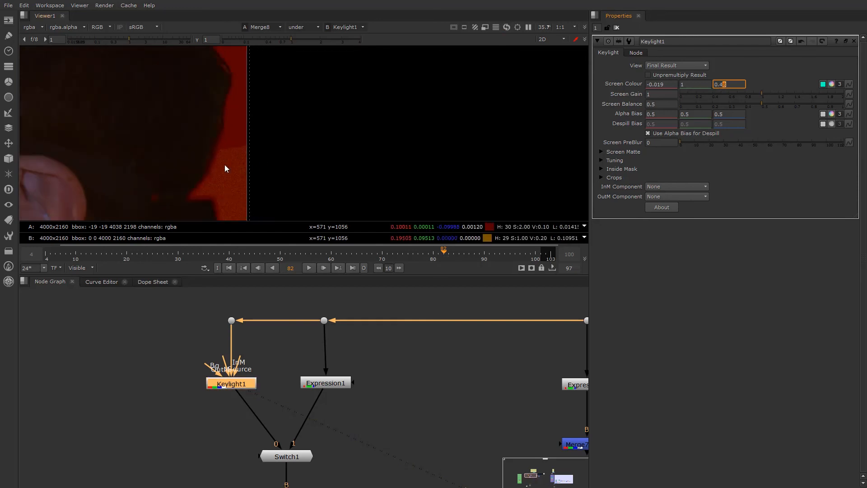
# Step: Raise Keylight1's Screen Colour blue value to 0.55 while checking the hair edge at the back of the head
pyautogui.scroll(2, 226, 168)
pyautogui.press('Down')
pyautogui.press('Up')
pyautogui.press('Up')
pyautogui.press('Up')
pyautogui.press('Up')
pyautogui.press('Up')
pyautogui.press('Up')
pyautogui.press('Up')
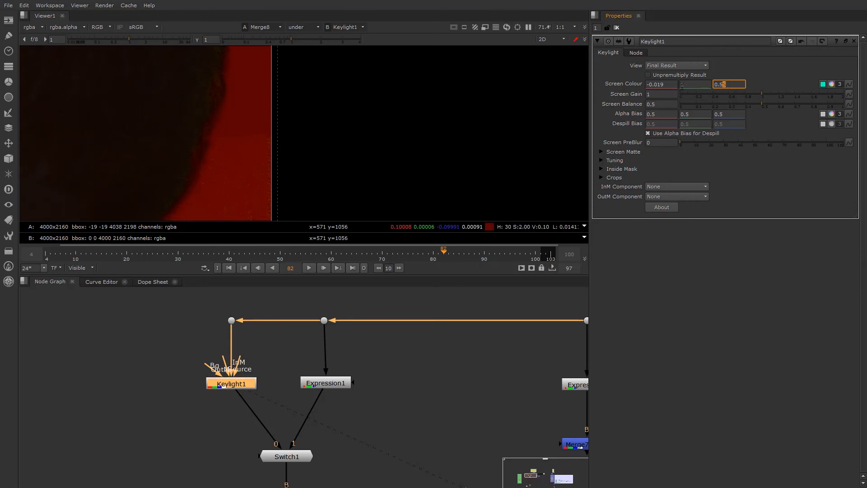
# Step: Set Keylight1's Screen Colour red to -0.011 and check the back of the head and the full frame
pyautogui.click(662, 84)
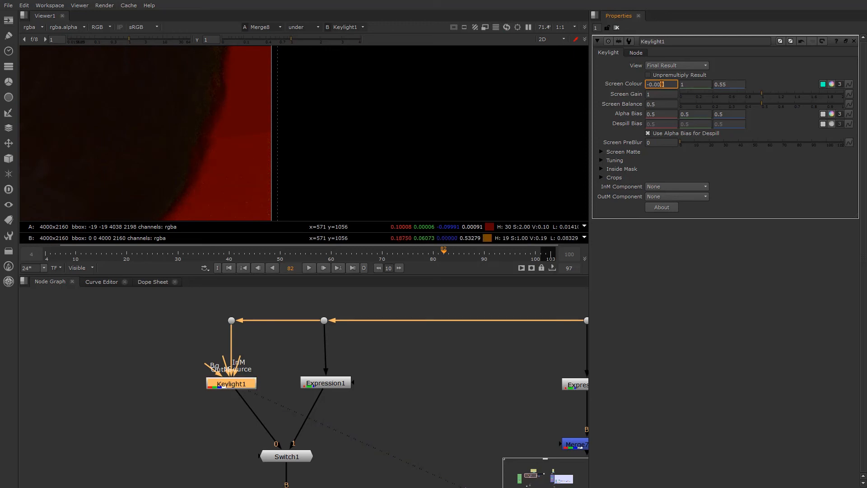
pyautogui.scroll(-5, 179, 168)
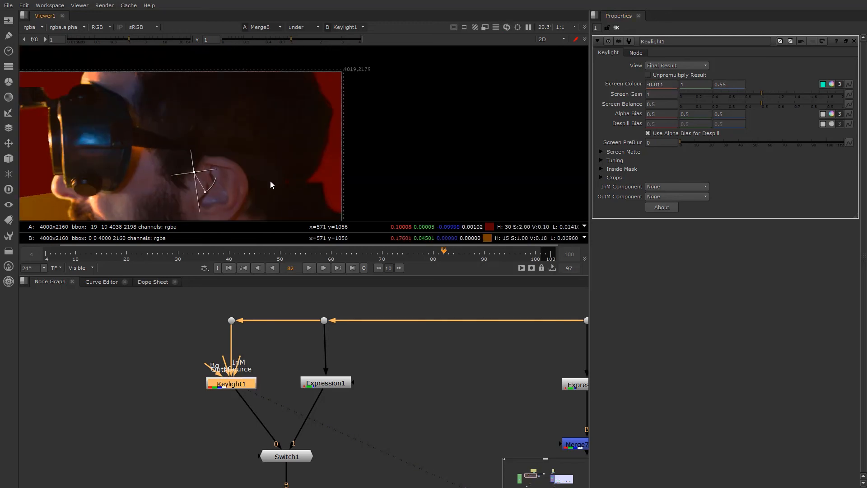
pyautogui.scroll(5, 329, 129)
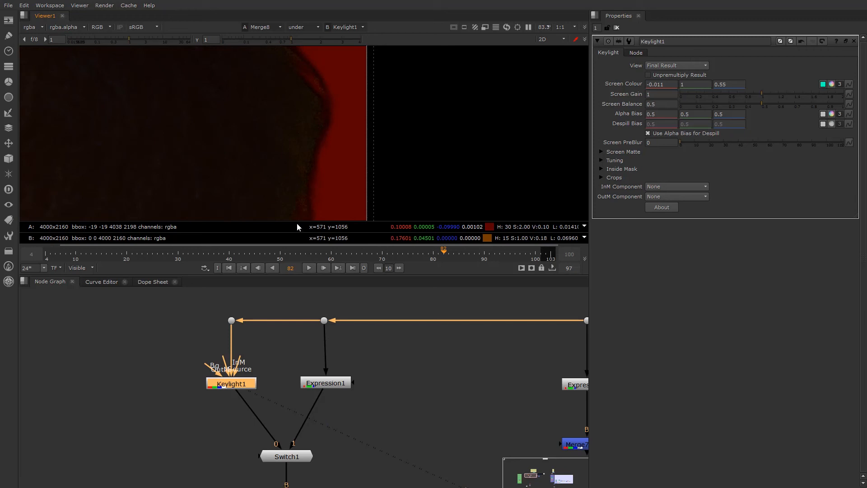
pyautogui.scroll(-7, 324, 135)
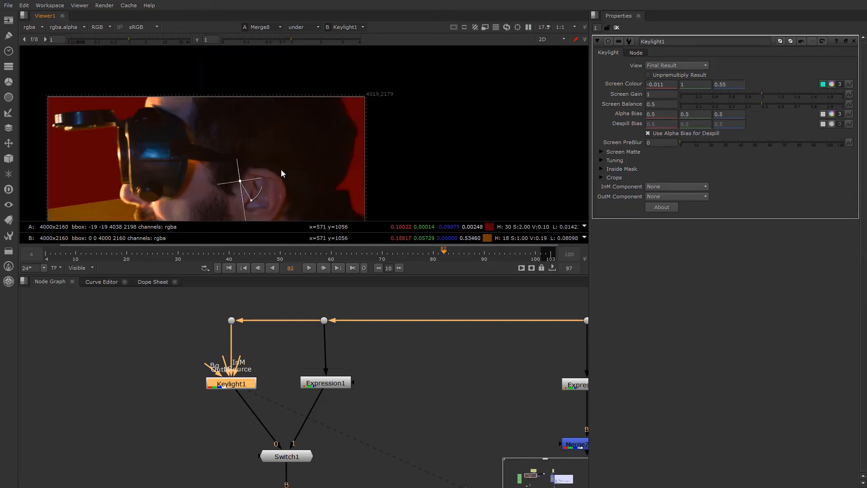
pyautogui.moveTo(310, 143); pyautogui.dragTo(302, 121)
pyautogui.scroll(-2, 260, 167)
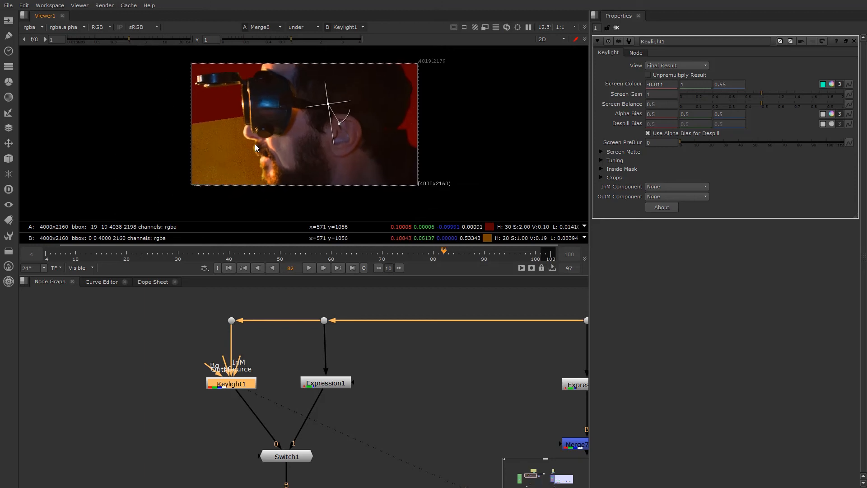
pyautogui.moveTo(331, 103); pyautogui.dragTo(328, 117)
pyautogui.scroll(-1, 316, 135)
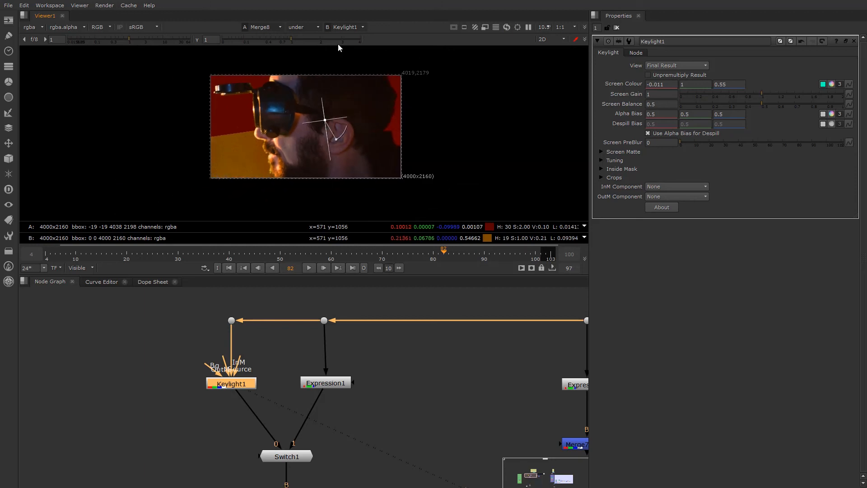
# Step: Turn off the viewer's under comparison and display Keylight1 on its own
pyautogui.click(303, 27)
pyautogui.click(305, 35)
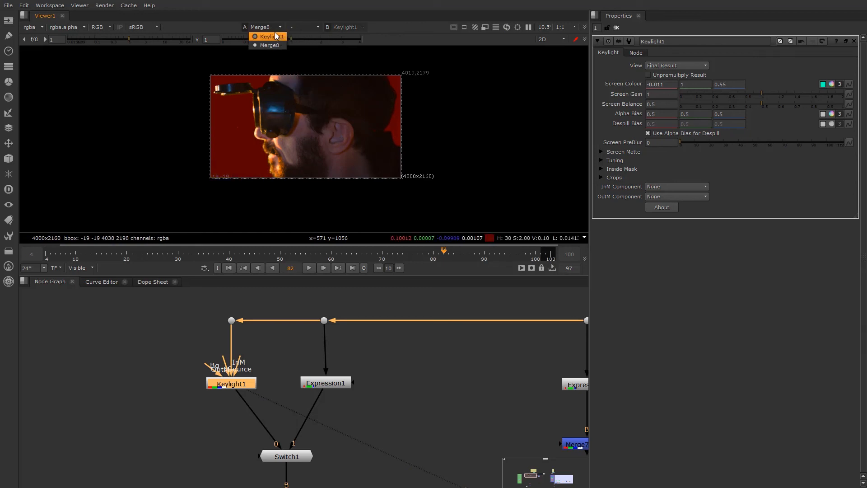
pyautogui.click(273, 36)
# Step: Move Keylight1 away from Expression1 and paste a copy of it between the two nodes
pyautogui.moveTo(262, 375); pyautogui.dragTo(268, 361, button='middle')
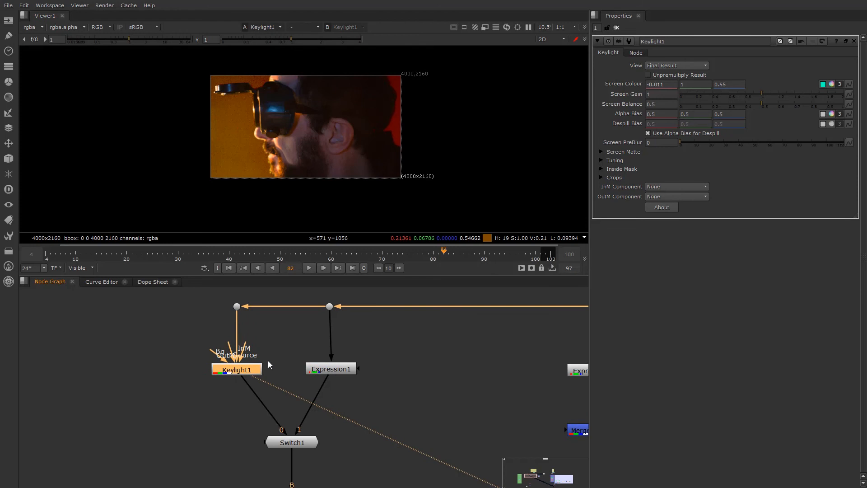
pyautogui.moveTo(257, 400); pyautogui.dragTo(302, 359, button='middle')
pyautogui.moveTo(281, 327); pyautogui.dragTo(210, 325)
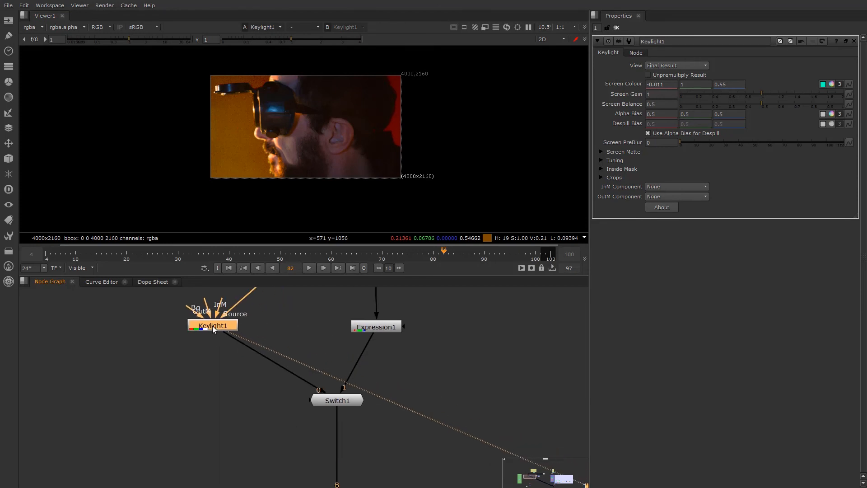
pyautogui.moveTo(208, 363); pyautogui.dragTo(207, 400, button='middle')
pyautogui.scroll(2, 213, 364)
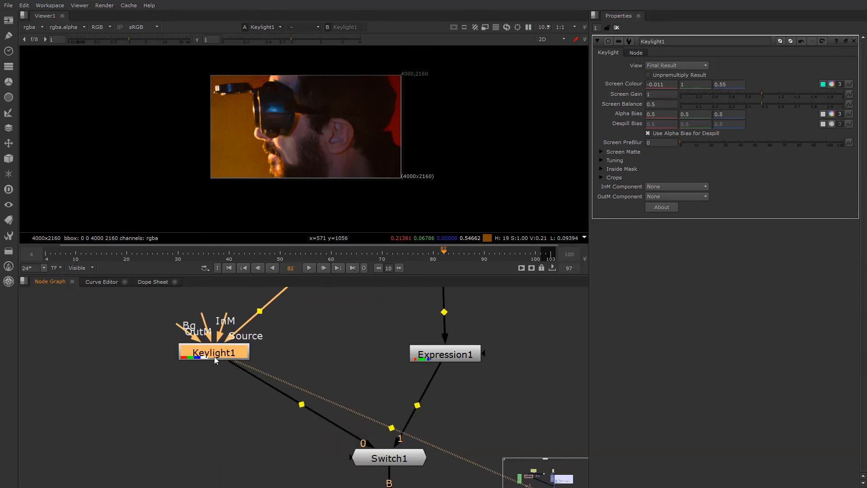
pyautogui.hotkey('ctrl', 'v')
pyautogui.moveTo(317, 349); pyautogui.dragTo(327, 362)
# Step: Add a Keymix node below the two Keylights, with Keylight1 in B and Keylight4 in A
pyautogui.click(250, 405)
pyautogui.press('Tab')
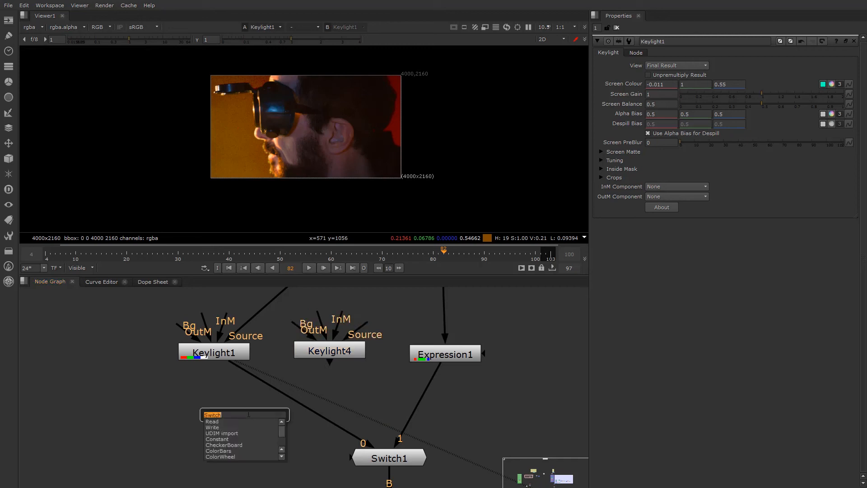
pyautogui.write('ke')
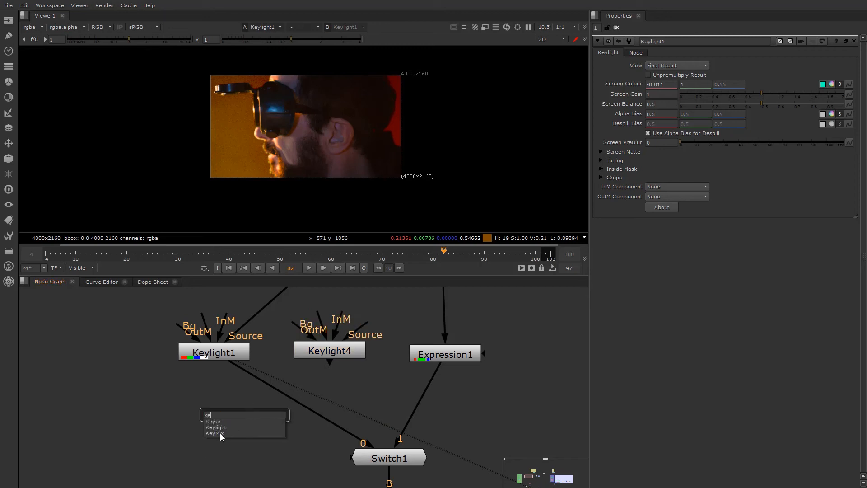
pyautogui.click(221, 433)
pyautogui.moveTo(252, 422); pyautogui.dragTo(265, 429)
pyautogui.moveTo(270, 394); pyautogui.dragTo(332, 352)
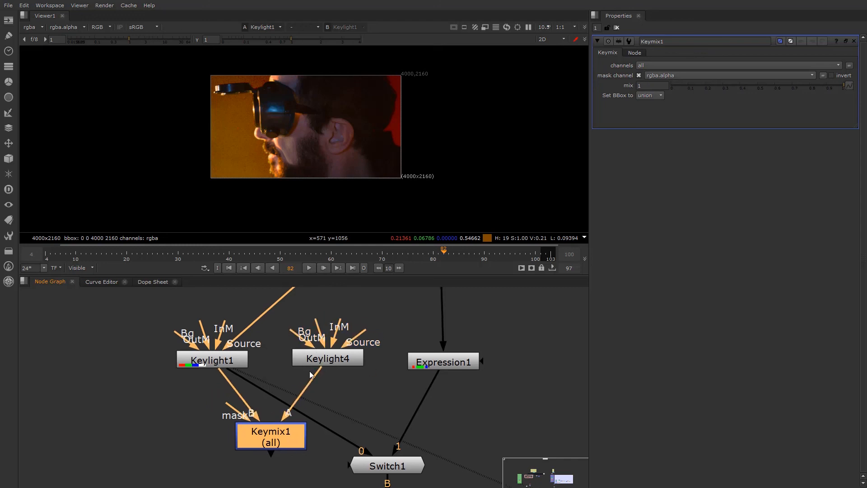
# Step: Connect Keylight4's Source to the dot above Keylight1 and feed Keymix1 into Switch1's input 0
pyautogui.scroll(-3, 316, 370)
pyautogui.moveTo(324, 377); pyautogui.dragTo(333, 377)
pyautogui.moveTo(348, 451); pyautogui.dragTo(355, 427, button='middle')
pyautogui.moveTo(370, 423); pyautogui.dragTo(365, 402)
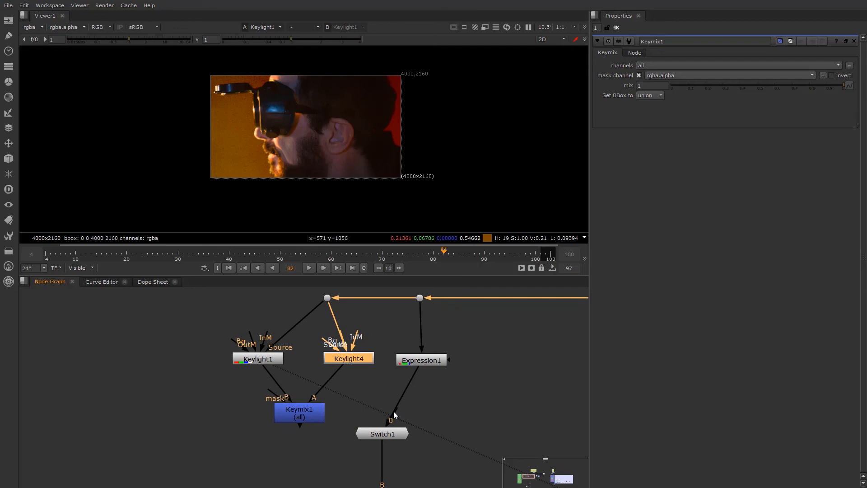
pyautogui.moveTo(300, 426)
pyautogui.mouseDown()
pyautogui.moveTo(378, 433)
pyautogui.moveTo(372, 480)
pyautogui.moveTo(300, 418)
pyautogui.mouseUp()
# Step: Create a Roto node beside Keymix1 and connect it to the Keymix1 mask input
pyautogui.click(204, 413)
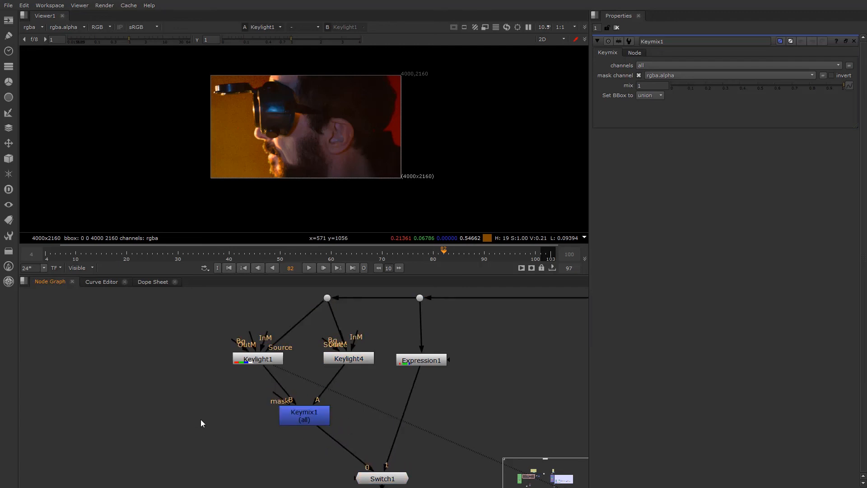
pyautogui.press('o')
pyautogui.scroll(2, 197, 416)
pyautogui.moveTo(273, 394); pyautogui.dragTo(175, 412)
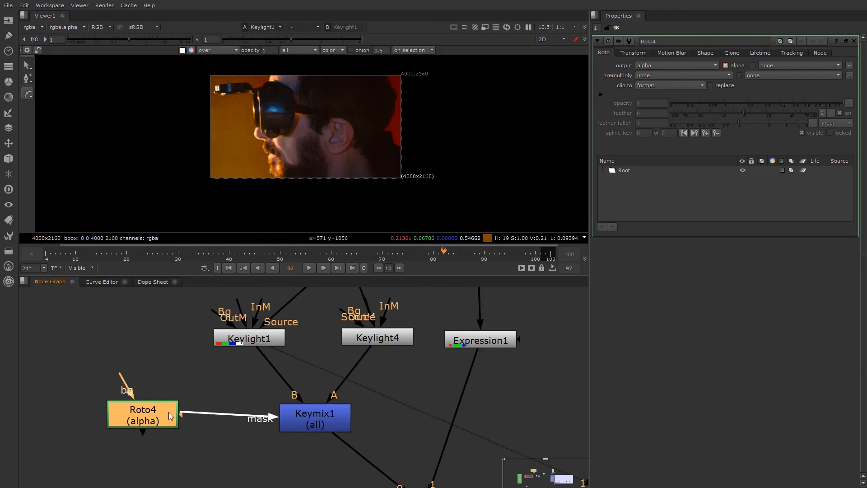
# Step: Draw a closed Bezier shape in Roto4 around the goggles and face half of the frame
pyautogui.scroll(-1, 292, 85)
pyautogui.moveTo(303, 68); pyautogui.dragTo(303, 75)
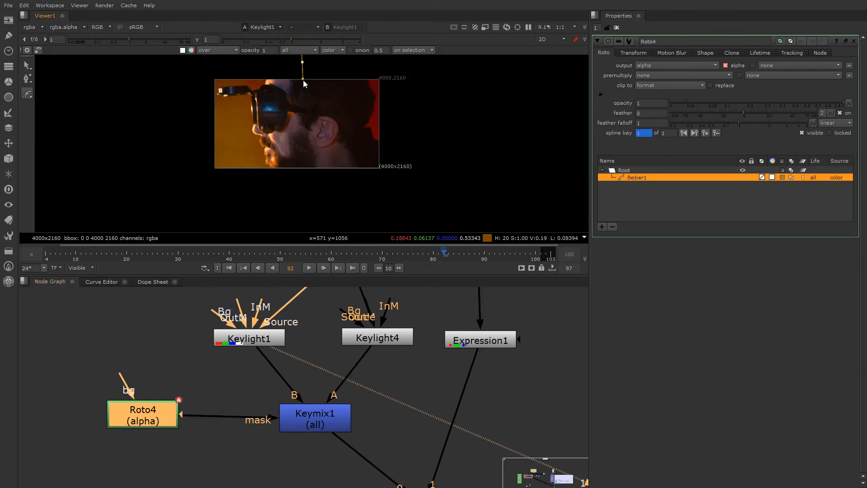
pyautogui.click(305, 174)
pyautogui.click(230, 186)
pyautogui.click(181, 164)
pyautogui.moveTo(202, 67); pyautogui.dragTo(213, 66)
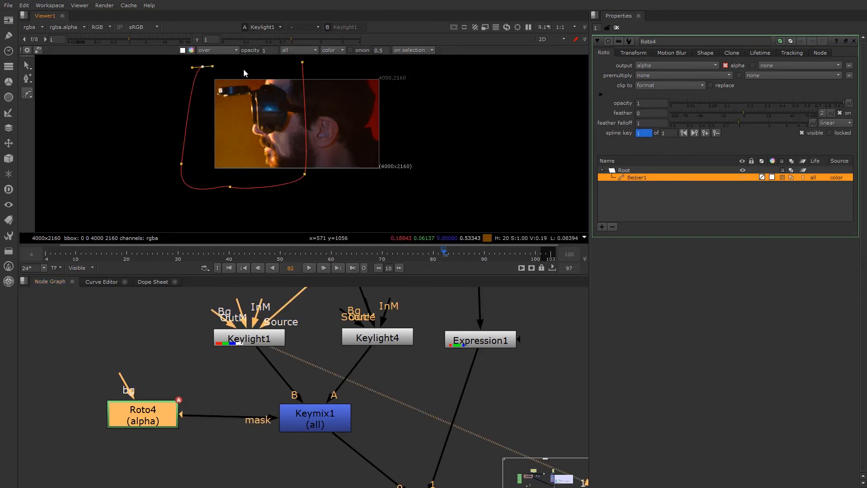
pyautogui.click(303, 63)
# Step: Display the Keymix1 result in the viewer
pyautogui.keyDown('alt'); pyautogui.moveTo(264, 423); pyautogui.dragTo(219, 438, button='middle'); pyautogui.keyUp('alt')
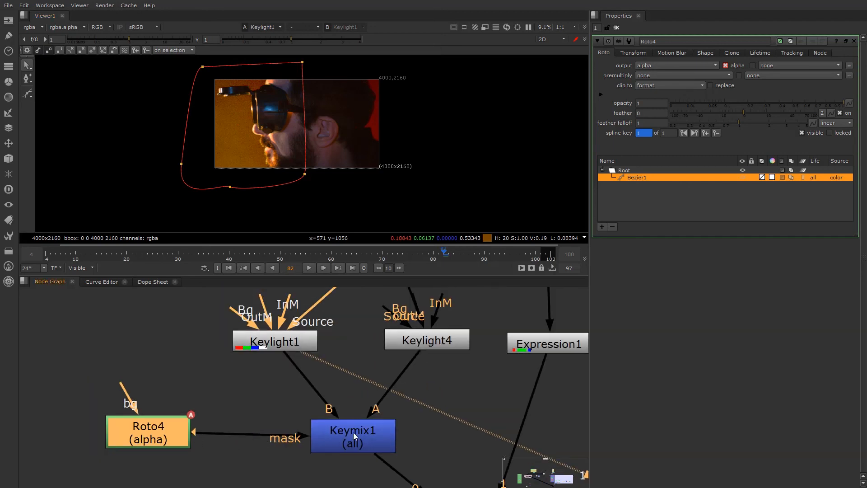
pyautogui.click(340, 440)
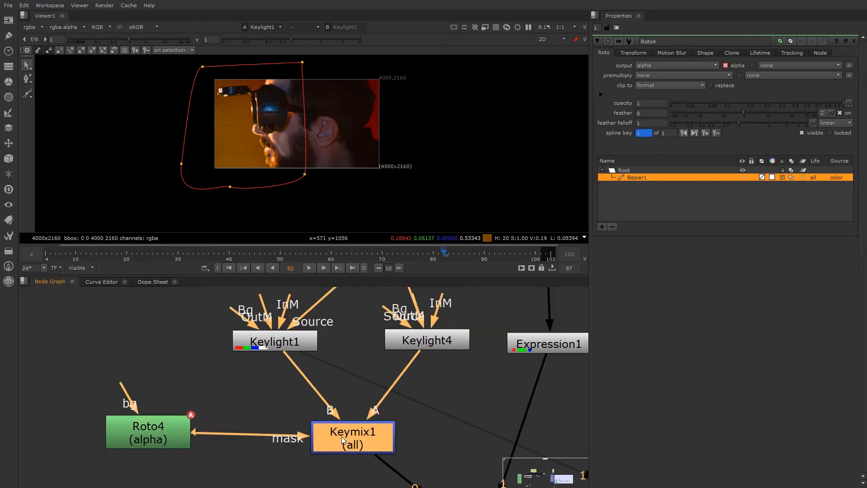
pyautogui.press('1')
# Step: Raise Keylight4's Screen Colour red to 0.181 to despill the orange area in front of the face
pyautogui.click(427, 348)
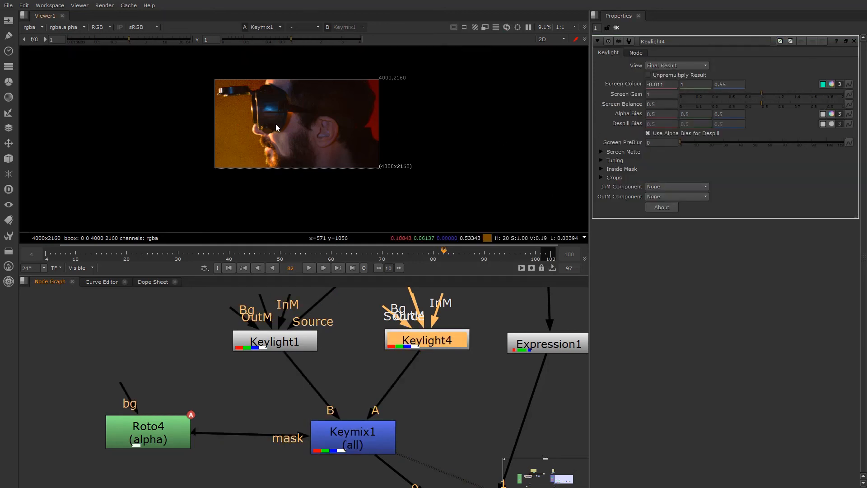
pyautogui.scroll(3, 278, 128)
pyautogui.click(663, 84)
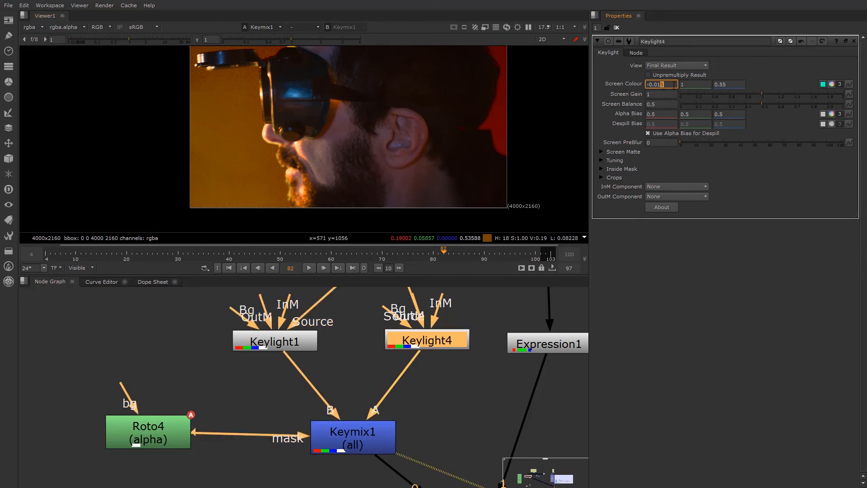
pyautogui.click(431, 339)
pyautogui.click(662, 85)
pyautogui.press('Up')
pyautogui.press('Up')
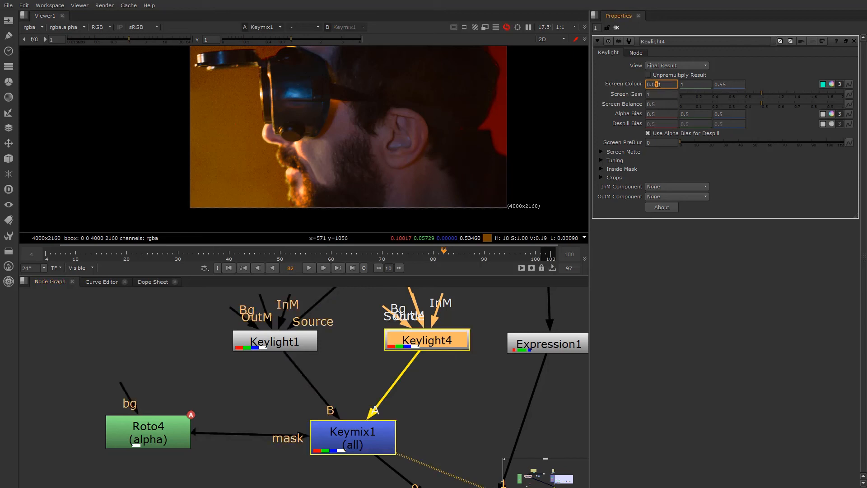
pyautogui.press('Up')
pyautogui.press('Up')
pyautogui.press('Up')
pyautogui.press('Up')
pyautogui.press('Up')
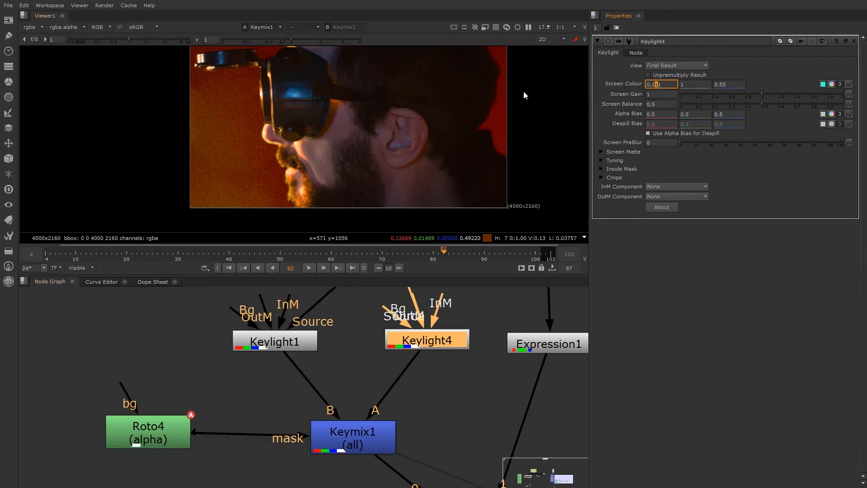
pyautogui.press('Up')
pyautogui.press('Up')
pyautogui.press('Up')
pyautogui.press('Up')
pyautogui.press('Up')
pyautogui.press('Up')
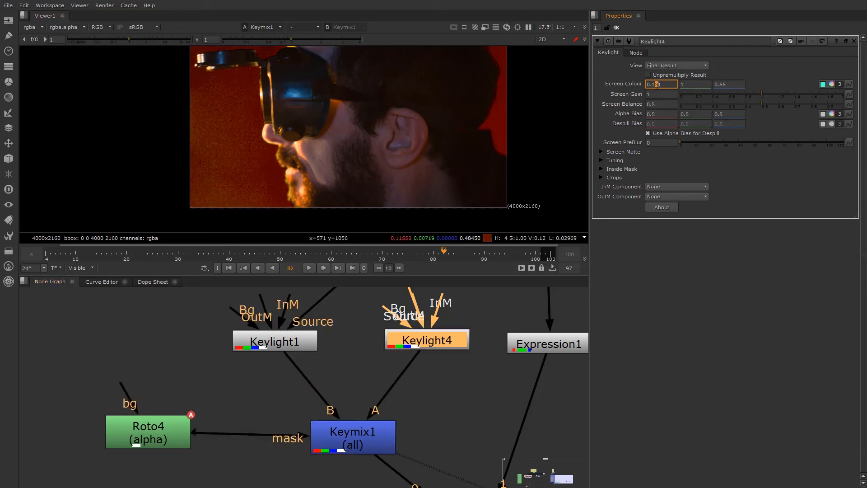
# Step: Set Keylight4's Screen Colour blue to 0.65 and check the whole frame
pyautogui.click(727, 85)
pyautogui.press('Up')
pyautogui.press('Up')
pyautogui.press('Up')
pyautogui.press('Up')
pyautogui.press('Up')
pyautogui.press('Up')
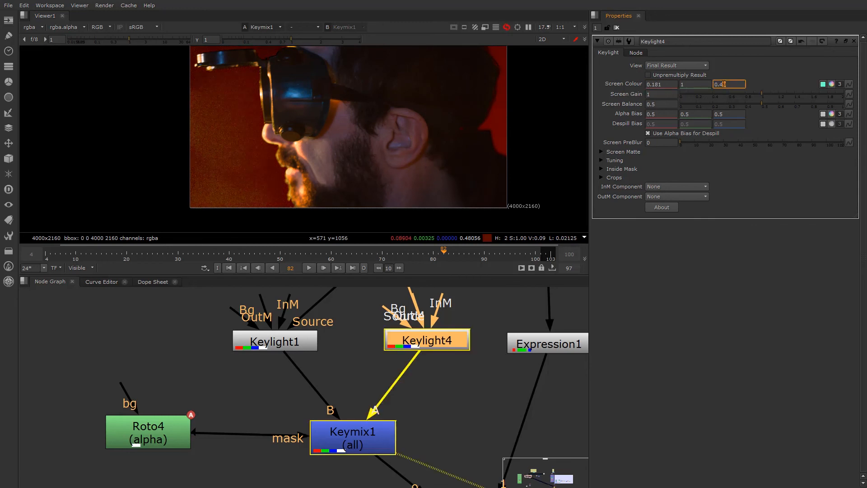
pyautogui.press('Up')
pyautogui.press('Up')
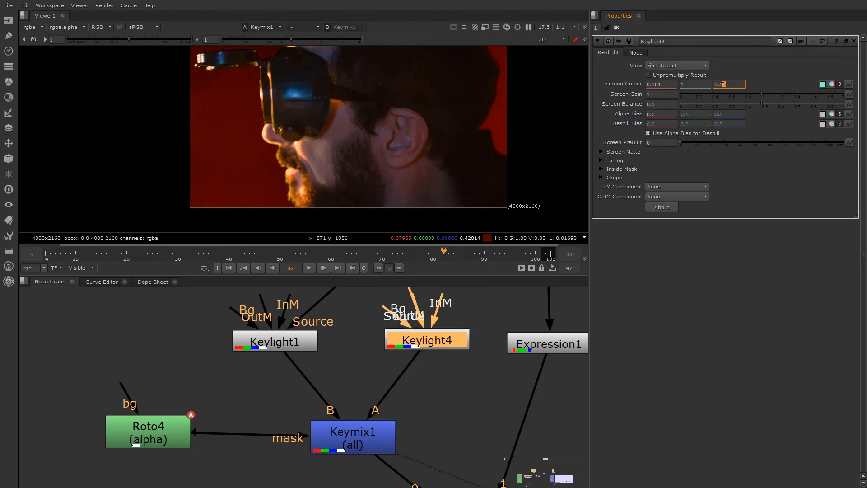
pyautogui.press('Up')
pyautogui.scroll(-3, 264, 149)
pyautogui.scroll(1, 269, 150)
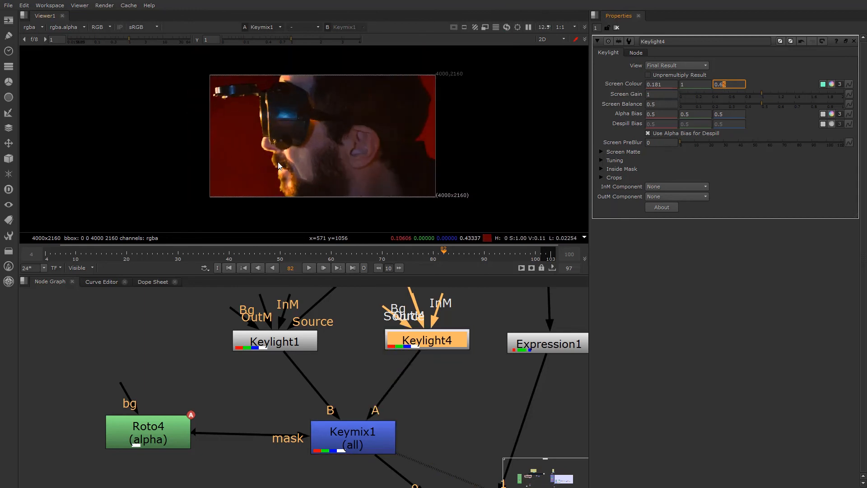
# Step: Load the dot above the Keylights as a second viewer input and compare it with Keymix1 around the cheek
pyautogui.click(333, 433)
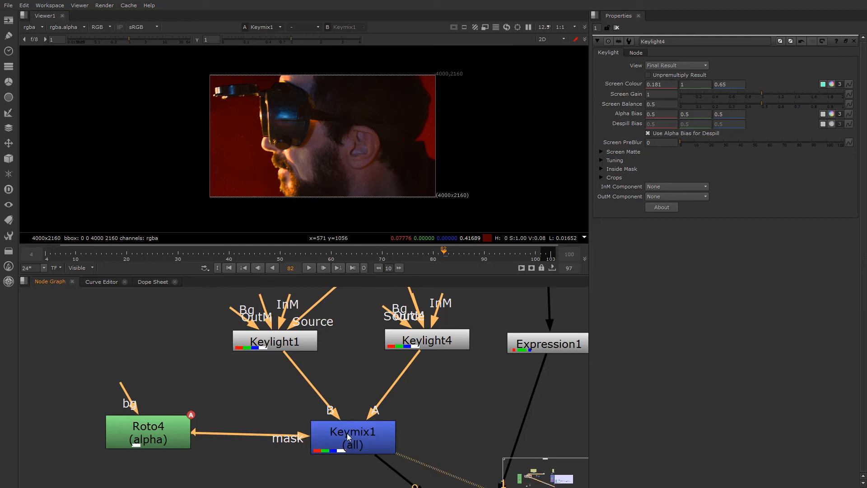
pyautogui.scroll(-3, 353, 445)
pyautogui.click(372, 317)
pyautogui.press('2')
pyautogui.press('1')
pyautogui.scroll(10, 292, 160)
pyautogui.scroll(4, 298, 149)
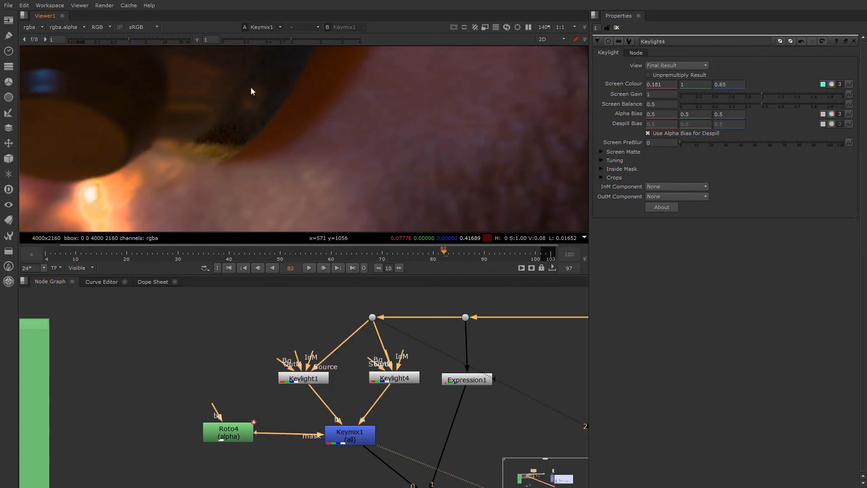
pyautogui.scroll(-10, 229, 144)
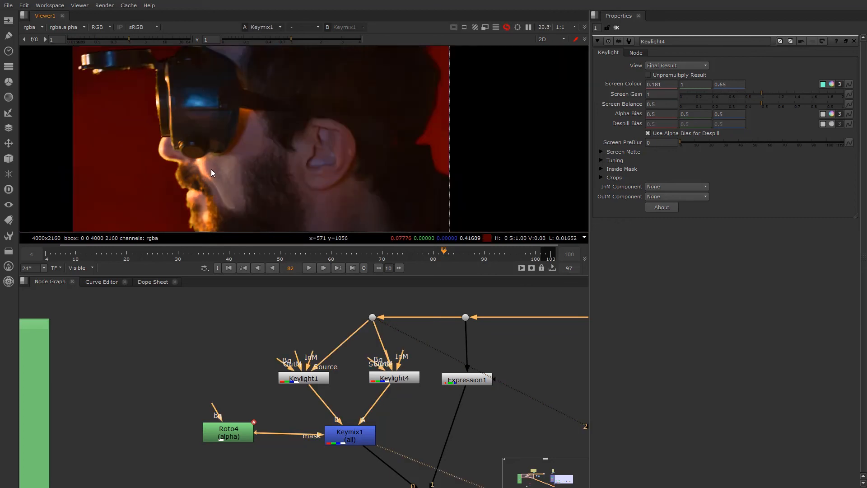
pyautogui.scroll(-1, 210, 171)
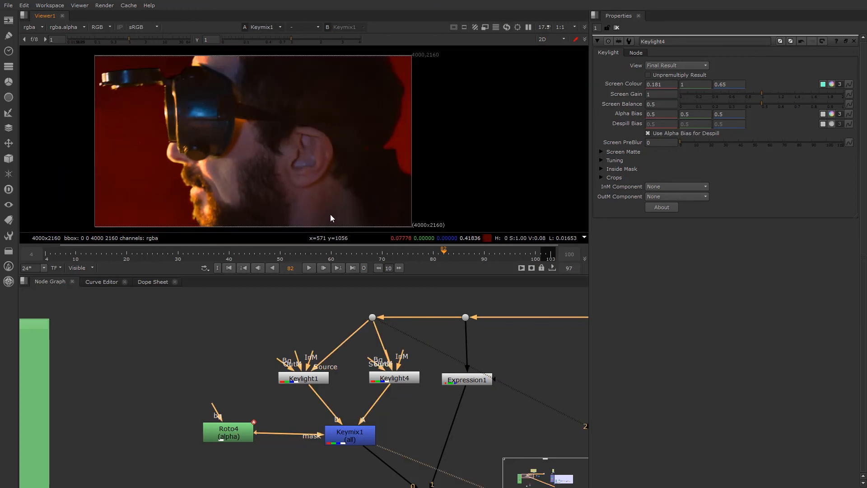
# Step: Alternate between the source plate and Keymix1 while examining the goggles' edges up close
pyautogui.press('2')
pyautogui.press('1')
pyautogui.scroll(11, 195, 151)
pyautogui.press('2')
pyautogui.press('1')
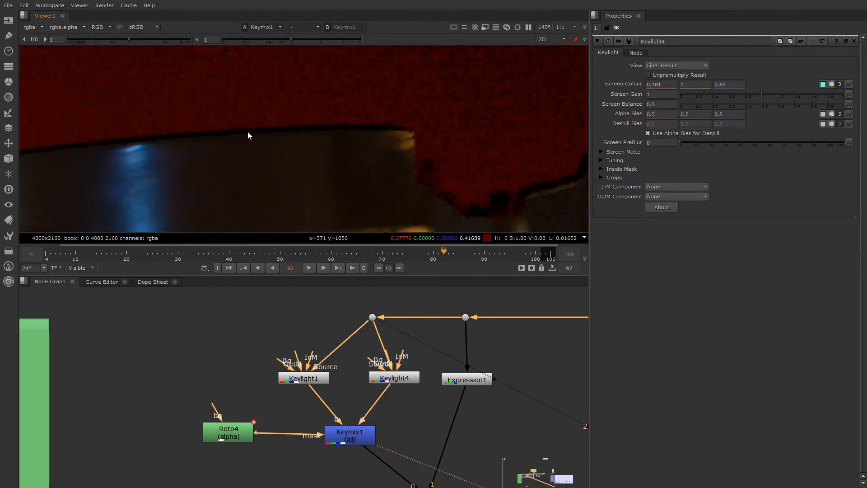
pyautogui.press('2')
pyautogui.press('1')
pyautogui.press('2')
pyautogui.press('1')
pyautogui.moveTo(438, 178); pyautogui.dragTo(207, 186, button='middle')
pyautogui.scroll(2, 224, 189)
pyautogui.press('2')
pyautogui.press('1')
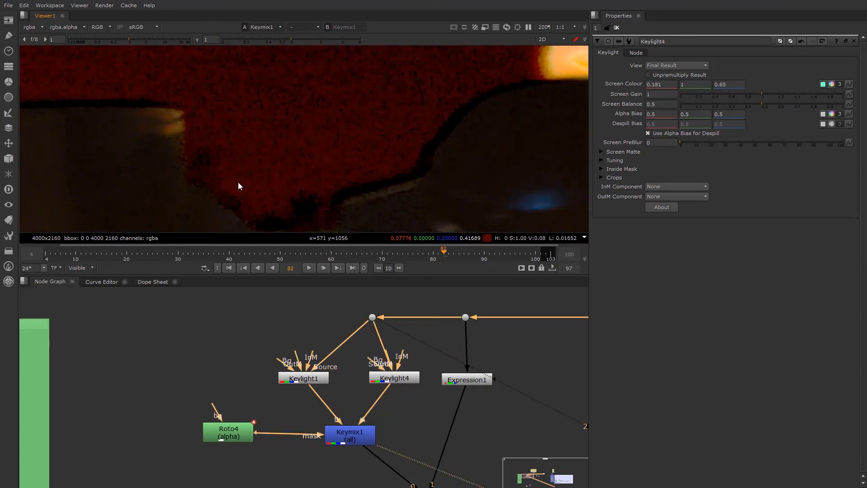
# Step: Compare Keymix1 with the source plate across the whole frame, checking the goggles, face and hair
pyautogui.scroll(-3, 422, 159)
pyautogui.scroll(-4, 317, 172)
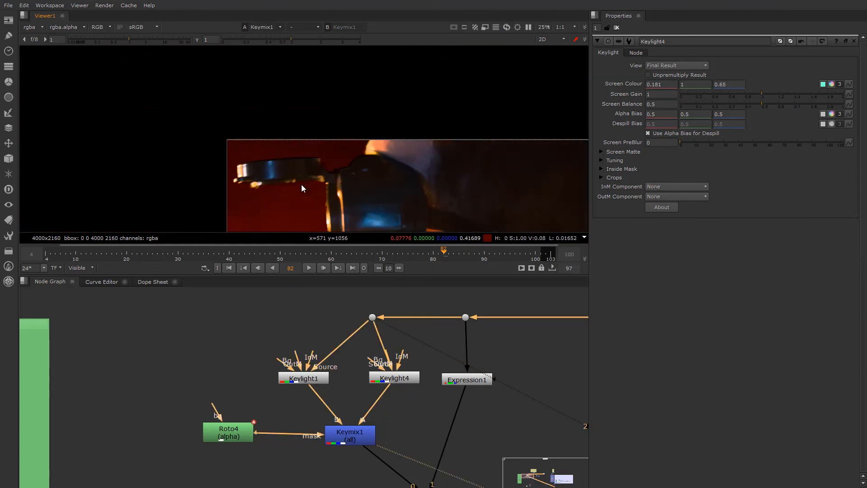
pyautogui.moveTo(302, 183); pyautogui.dragTo(188, 160, button='middle')
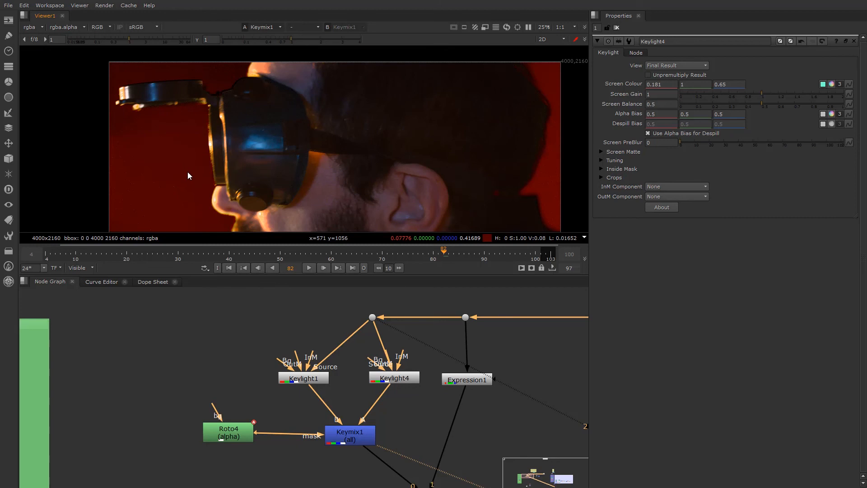
pyautogui.press('2')
pyautogui.press('1')
pyautogui.scroll(-1, 198, 152)
pyautogui.press('2')
pyautogui.press('1')
pyautogui.scroll(2, 233, 152)
pyautogui.scroll(-2, 231, 151)
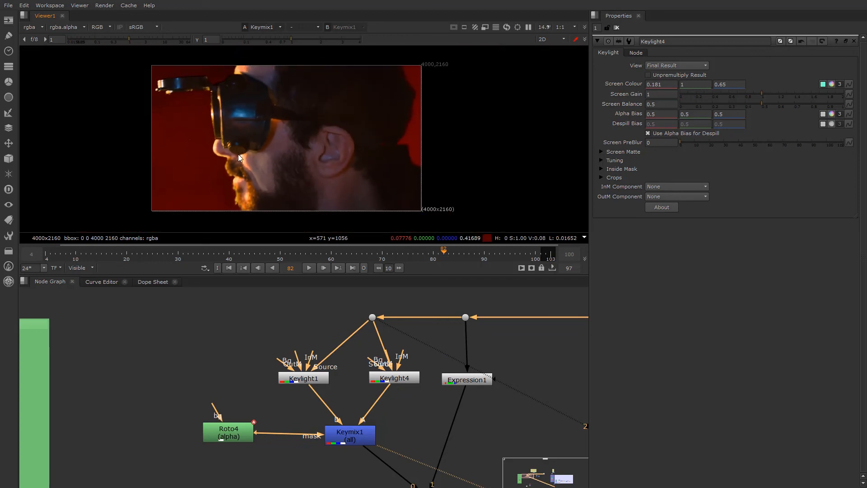
pyautogui.scroll(2, 400, 125)
pyautogui.scroll(1, 400, 126)
pyautogui.press('2')
pyautogui.press('1')
# Step: View the Merge8 composite over the red constant, inspect its edges and toggle the merge off and on
pyautogui.scroll(-2, 248, 154)
pyautogui.scroll(-3, 305, 386)
pyautogui.moveTo(308, 418); pyautogui.dragTo(303, 334, button='middle')
pyautogui.scroll(-3, 338, 454)
pyautogui.moveTo(335, 467); pyautogui.dragTo(324, 401, button='middle')
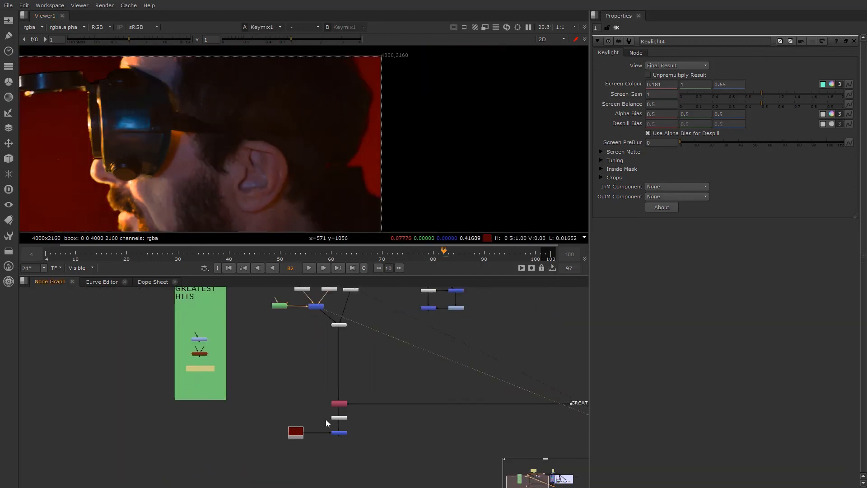
pyautogui.scroll(4, 335, 441)
pyautogui.click(350, 423)
pyautogui.press('1')
pyautogui.scroll(-3, 125, 190)
pyautogui.moveTo(125, 190); pyautogui.dragTo(156, 169, button='middle')
pyautogui.scroll(1, 154, 172)
pyautogui.click(346, 425)
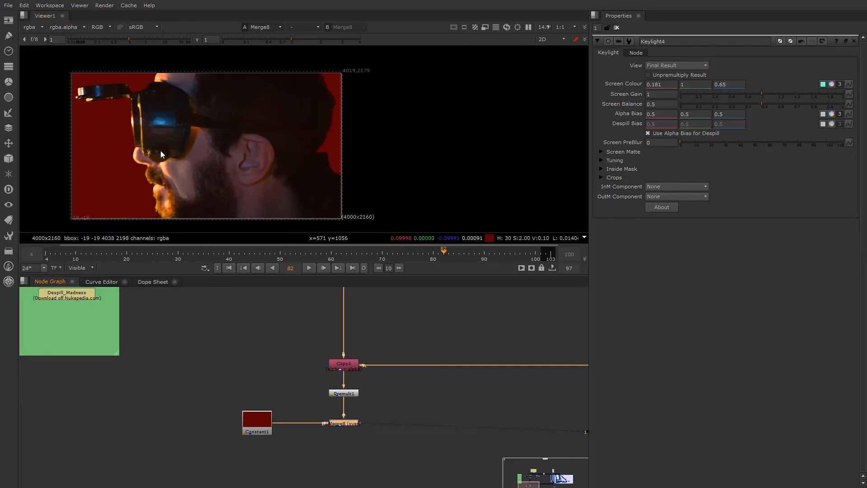
pyautogui.scroll(6, 121, 76)
pyautogui.scroll(-6, 244, 126)
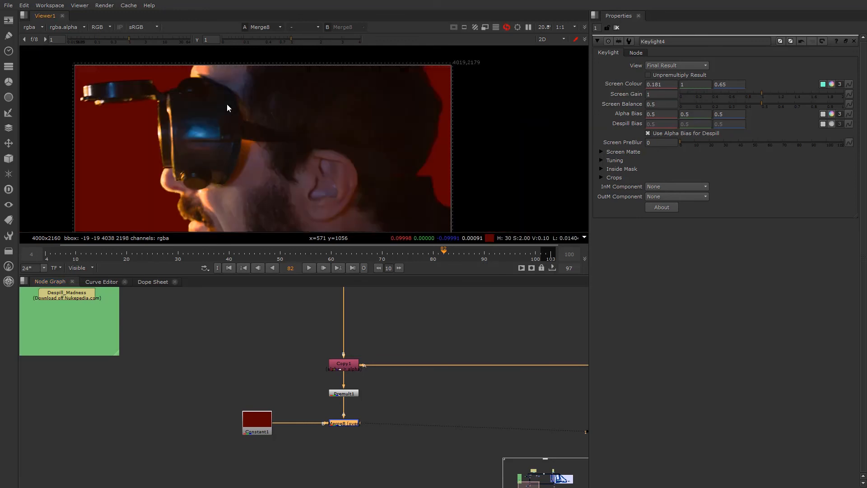
pyautogui.scroll(2, 259, 139)
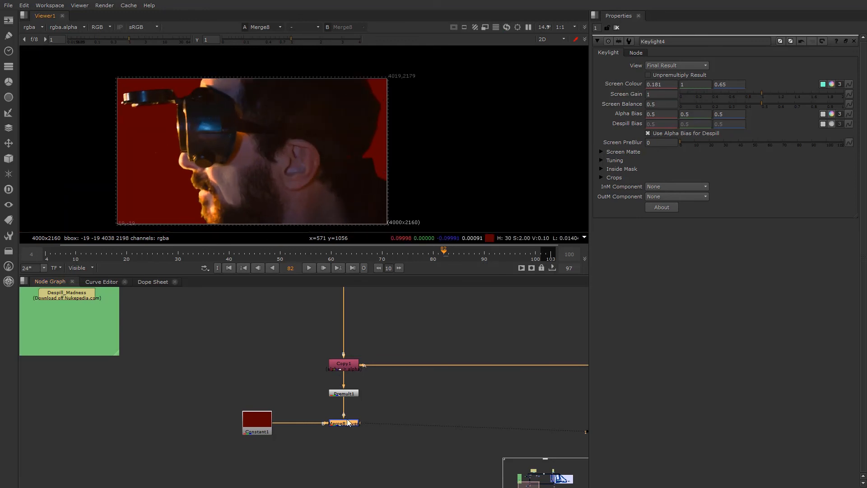
pyautogui.press('d')
pyautogui.press('d')
# Step: Open Switch1 and flip between its two despill inputs while checking the composite around the back of the head
pyautogui.scroll(-3, 286, 383)
pyautogui.scroll(3, 268, 428)
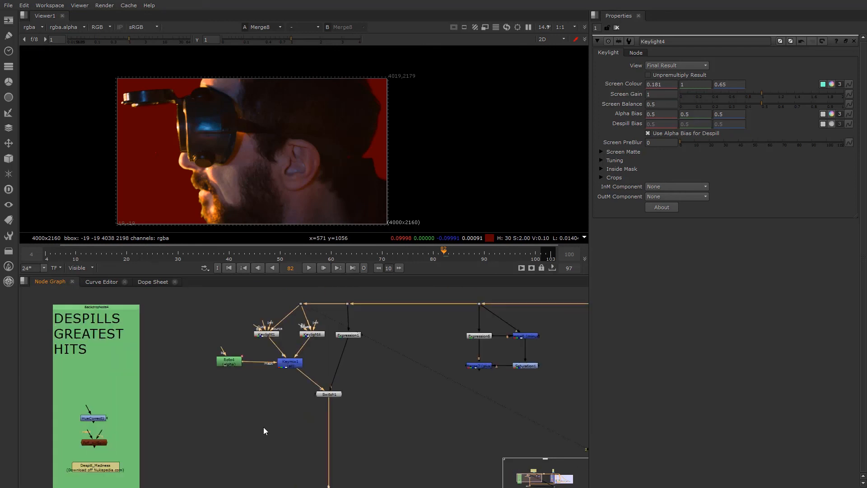
pyautogui.doubleClick(339, 394)
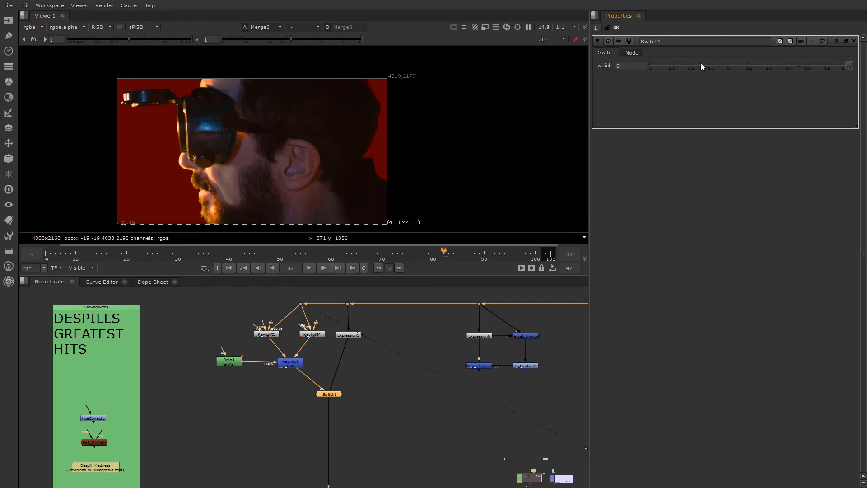
pyautogui.press('Up')
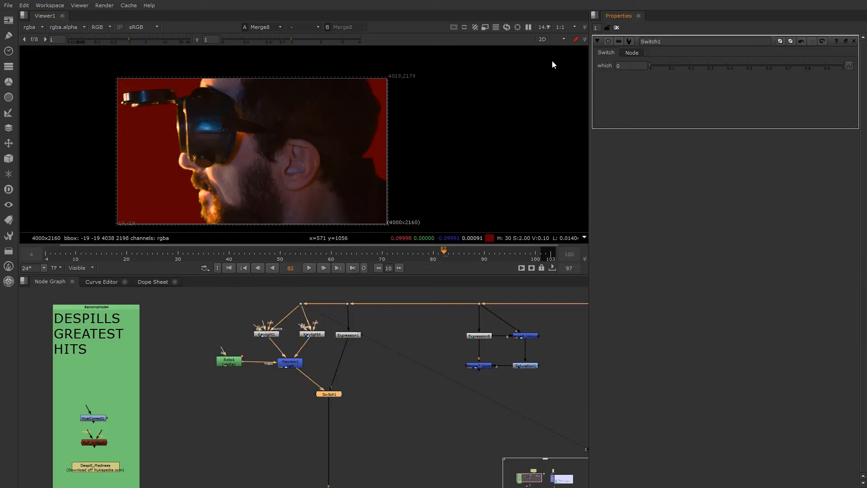
pyautogui.press('Down')
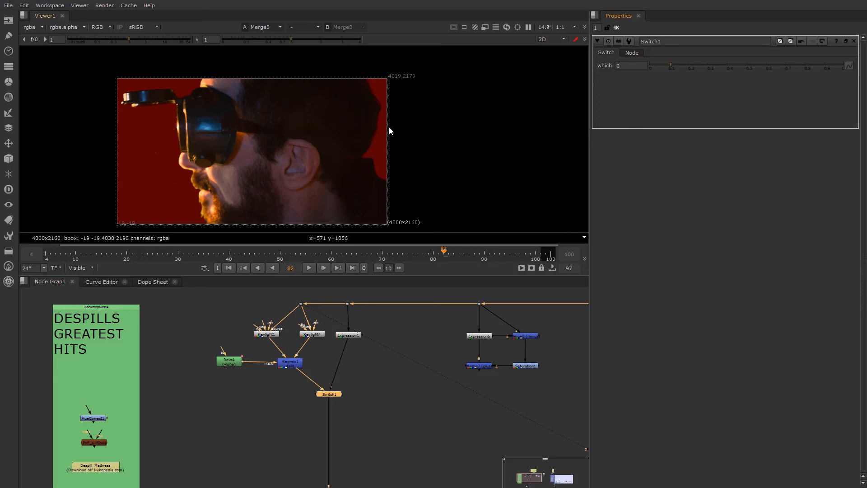
pyautogui.scroll(7, 392, 95)
pyautogui.scroll(-3, 317, 102)
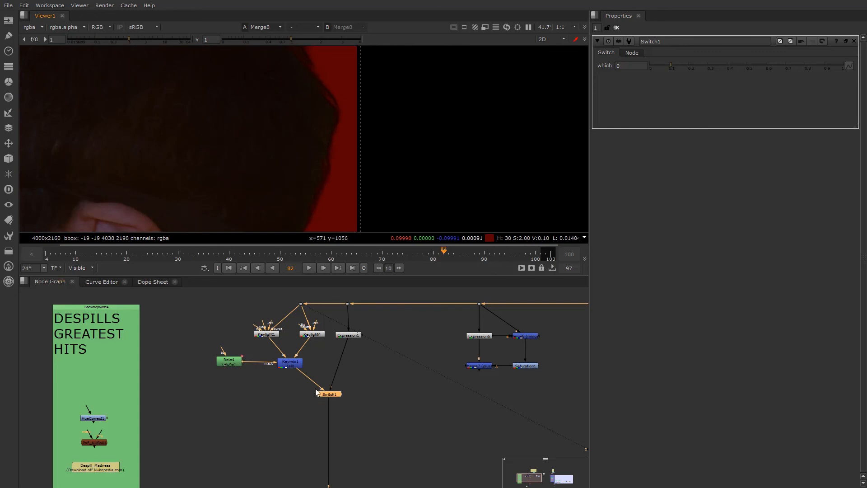
# Step: View Keylight1's output and examine the hair edge at the back of the head
pyautogui.scroll(2, 300, 383)
pyautogui.scroll(-2, 300, 452)
pyautogui.scroll(2, 298, 406)
pyautogui.click(260, 379)
pyautogui.click(293, 423)
pyautogui.click(261, 380)
pyautogui.press('1')
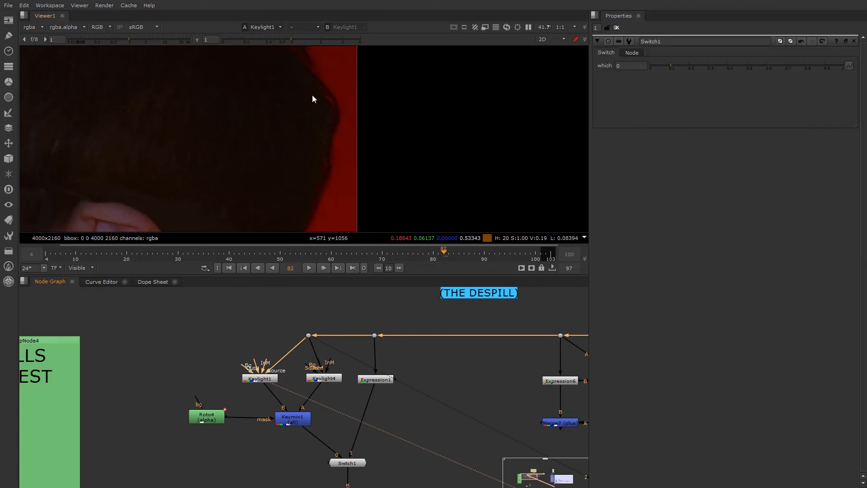
pyautogui.scroll(-1, 315, 90)
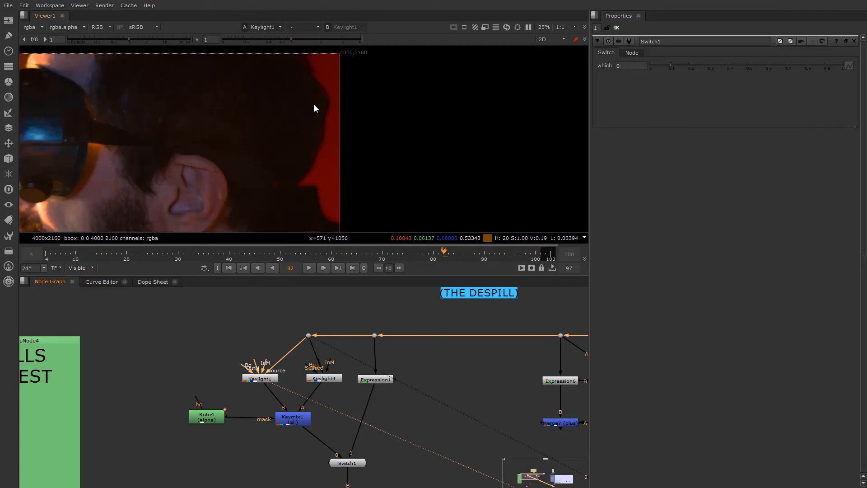
pyautogui.moveTo(329, 120); pyautogui.dragTo(322, 140, button='middle')
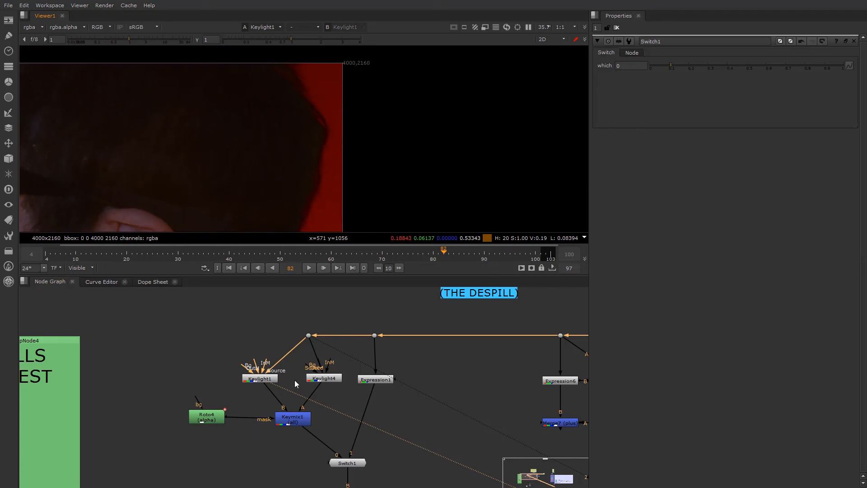
# Step: Open Keylight1's properties and raise its Screen Colour red to 0.151 while watching the hair edge
pyautogui.click(267, 380)
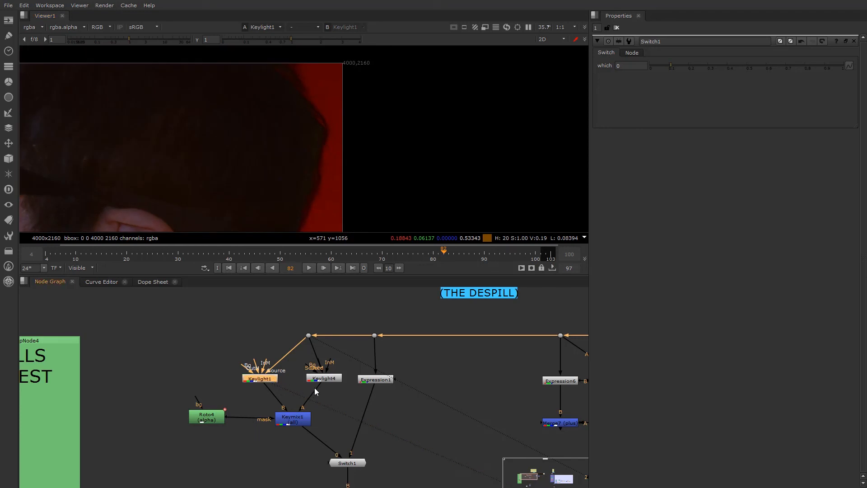
pyautogui.doubleClick(264, 379)
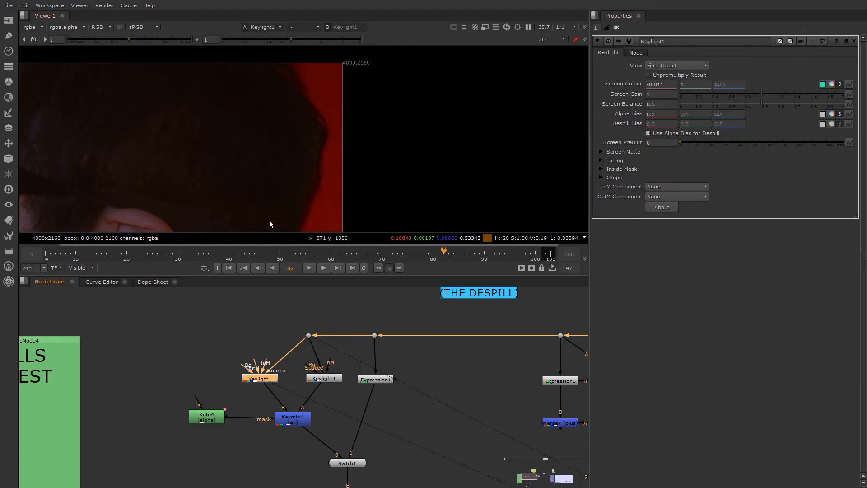
pyautogui.scroll(-5, 266, 136)
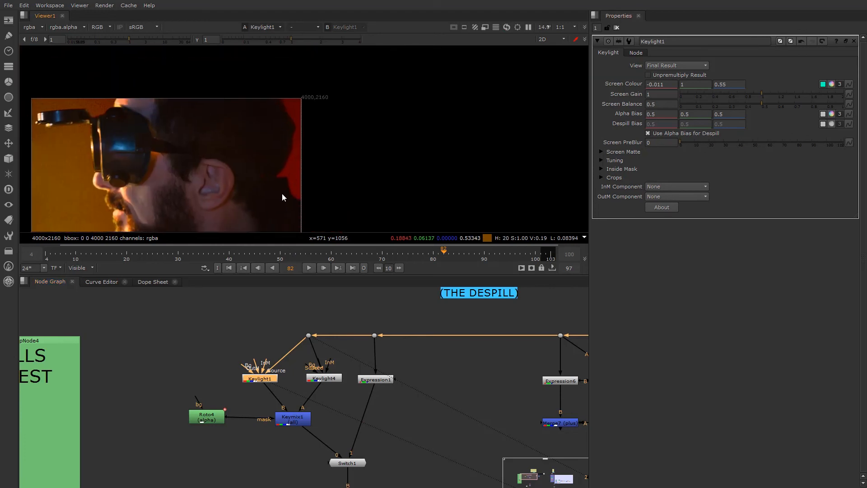
pyautogui.scroll(8, 297, 111)
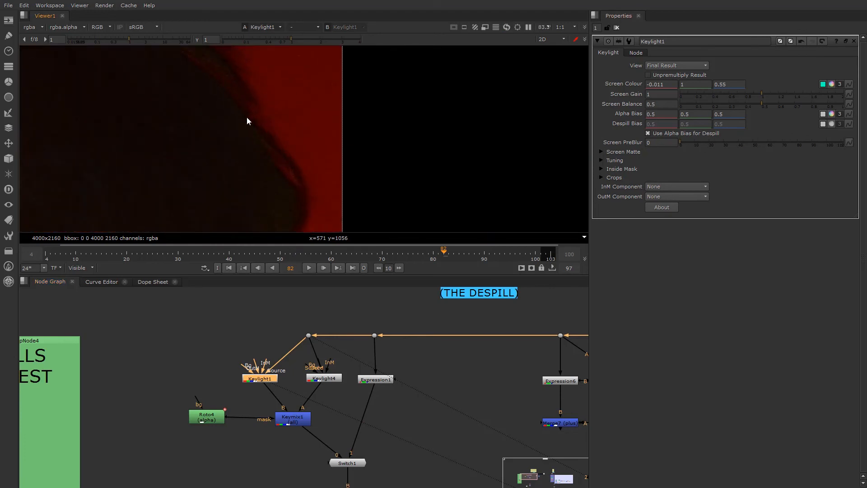
pyautogui.click(659, 84)
pyautogui.scroll(16, 659, 84)
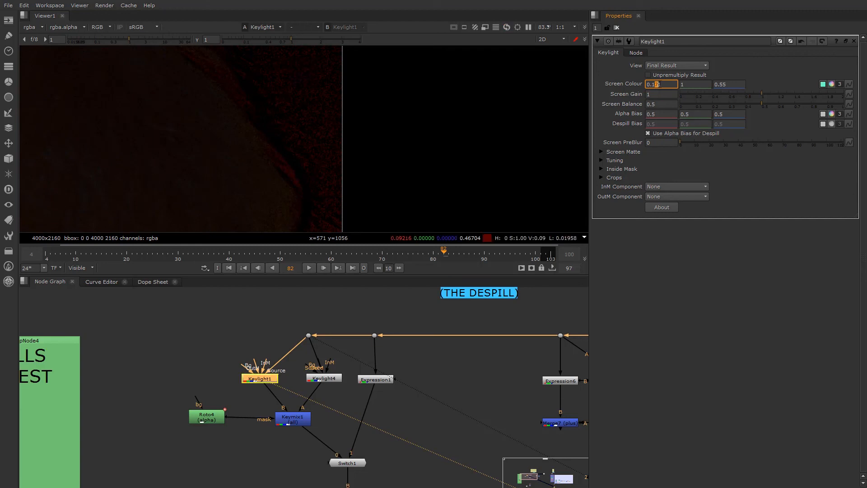
# Step: Lower Keylight1's Screen Colour blue to 0.29 and its red to 0.081
pyautogui.click(724, 85)
pyautogui.scroll(1, 724, 84)
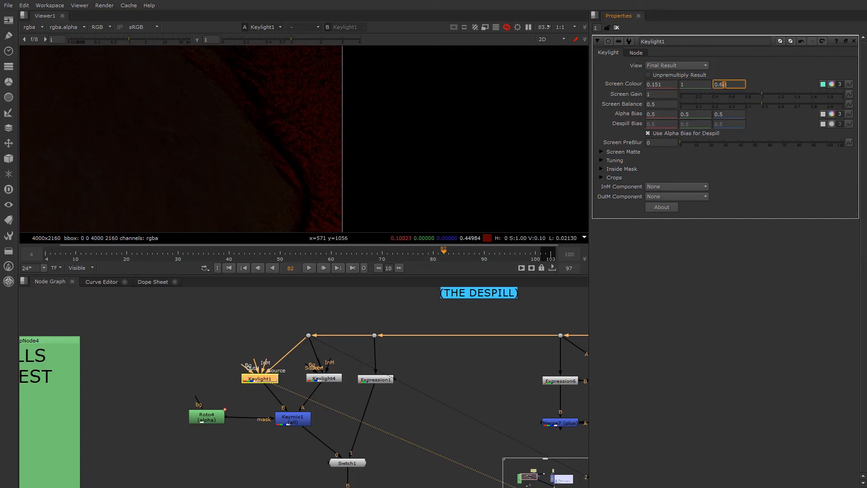
pyautogui.scroll(-1, 724, 85)
pyautogui.scroll(2, 724, 84)
pyautogui.scroll(-3, 724, 85)
pyautogui.scroll(-2, 724, 84)
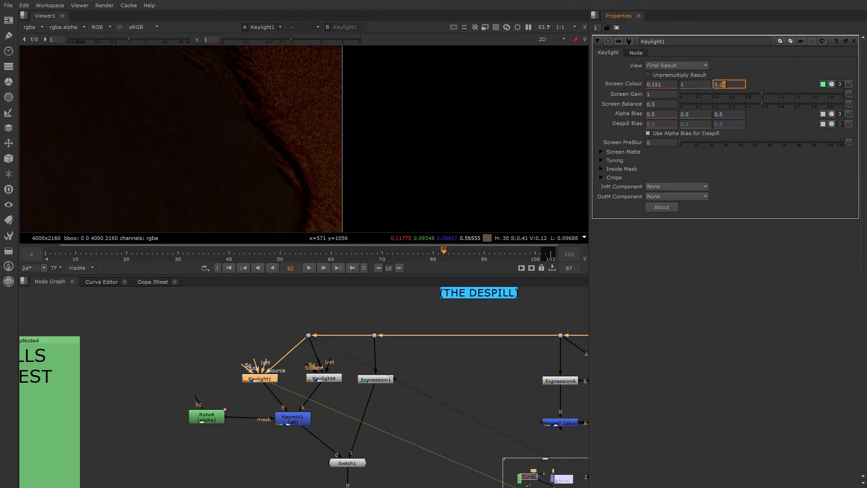
pyautogui.scroll(-7, 656, 84)
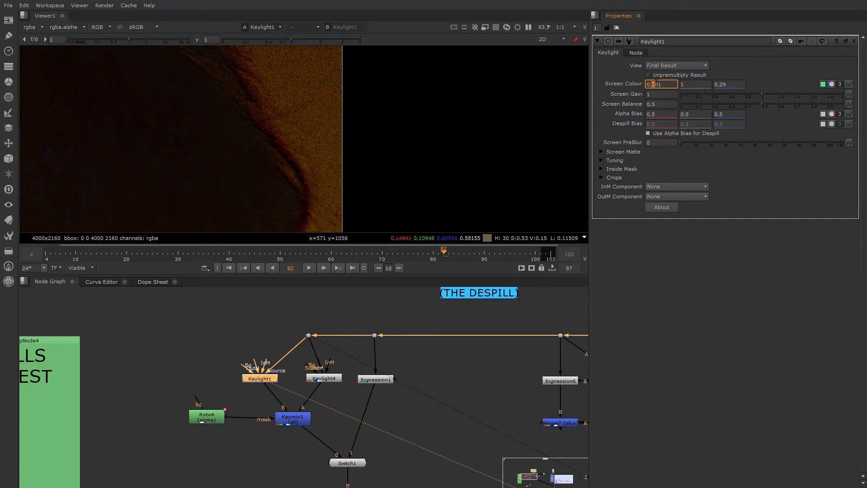
pyautogui.press('Down')
pyautogui.press('Up')
pyautogui.press('Up')
pyautogui.press('Down')
# Step: Set Keylight1's Screen Colour blue to 0.21 to neutralise the orange cast behind the hair
pyautogui.click(724, 85)
pyautogui.press('Up')
pyautogui.press('Up')
pyautogui.press('Down')
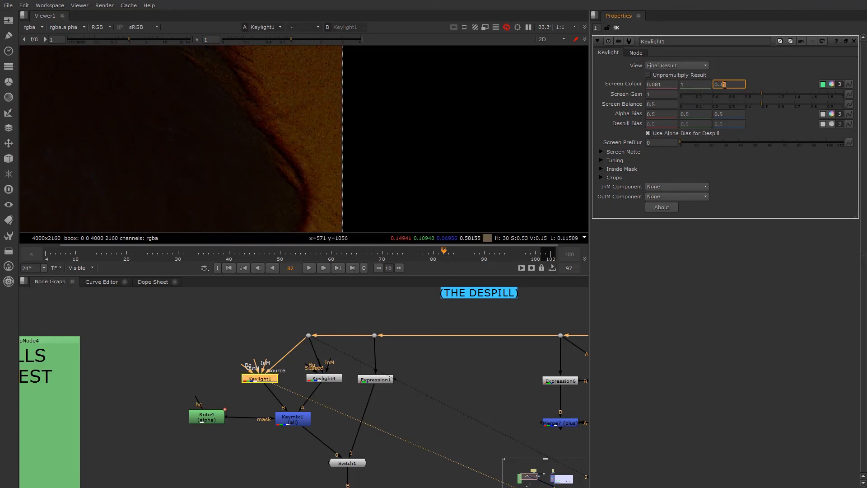
pyautogui.press('Down')
pyautogui.press('Down')
pyautogui.press('Down')
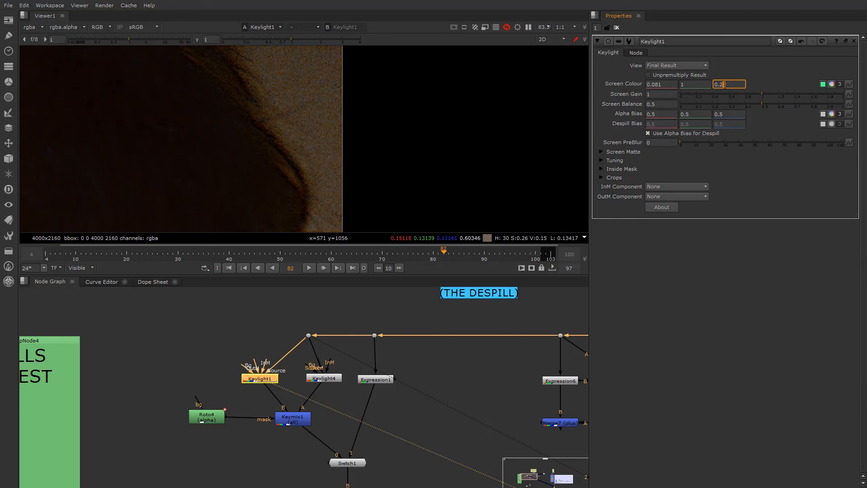
# Step: Fine-tune Keylight1's Screen Colour red to 0.133
pyautogui.click(656, 85)
pyautogui.press('Up')
pyautogui.press('Up')
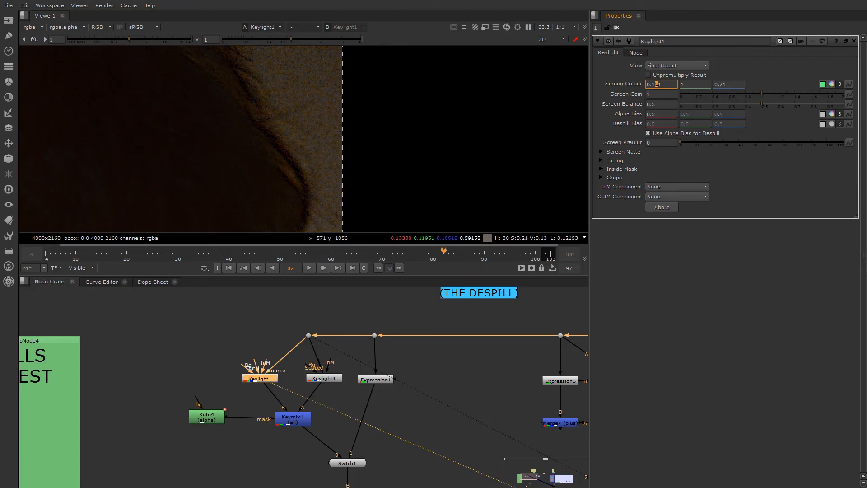
pyautogui.press('Up')
pyautogui.press('Up')
# Step: Compare Keylight1 with the source dot in the luminance view to check hair-edge brightness, restoring the RGB display at the end
pyautogui.click(265, 380)
pyautogui.click(309, 336)
pyautogui.press('1')
pyautogui.click(274, 378)
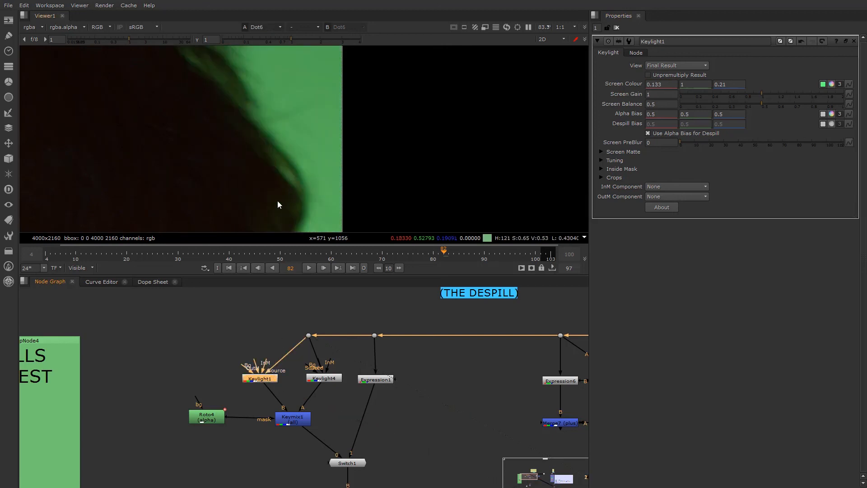
pyautogui.press('1')
pyautogui.press('y')
pyautogui.press('1')
pyautogui.press('2')
pyautogui.press('1')
pyautogui.press('2')
pyautogui.press('2')
pyautogui.press('1')
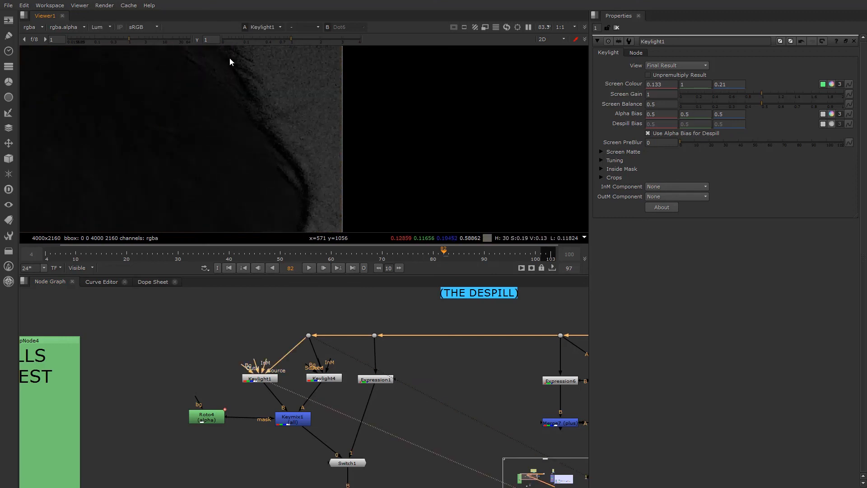
pyautogui.press('2')
pyautogui.press('1')
pyautogui.press('2')
pyautogui.press('r')
pyautogui.press('r')
# Step: View the Merge8 composite again and examine the hair edge against the red background
pyautogui.scroll(-4, 237, 145)
pyautogui.scroll(-3, 267, 444)
pyautogui.scroll(1, 316, 416)
pyautogui.scroll(-5, 317, 435)
pyautogui.moveTo(313, 472); pyautogui.dragTo(315, 397, button='middle')
pyautogui.scroll(1, 318, 401)
pyautogui.scroll(1, 323, 431)
pyautogui.click(327, 427)
pyautogui.press('1')
pyautogui.scroll(4, 234, 174)
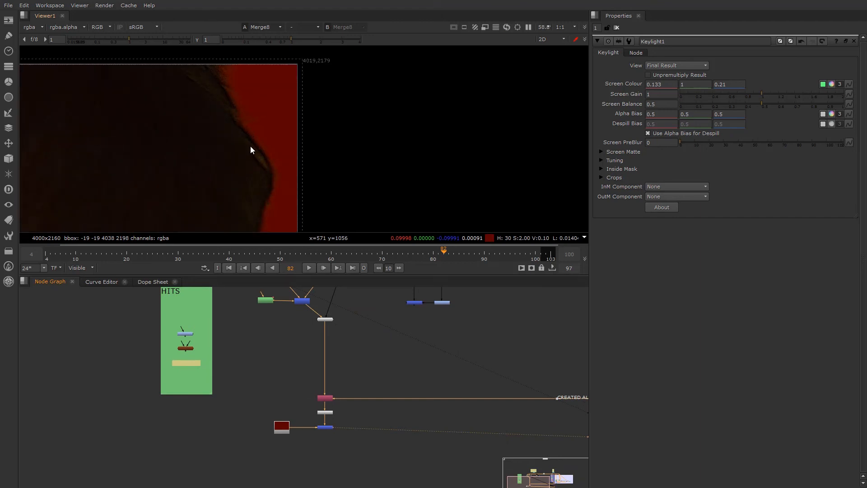
# Step: Open Keylight4's properties to access its Screen Colour values
pyautogui.moveTo(293, 357); pyautogui.dragTo(294, 427, button='middle')
pyautogui.scroll(3, 294, 427)
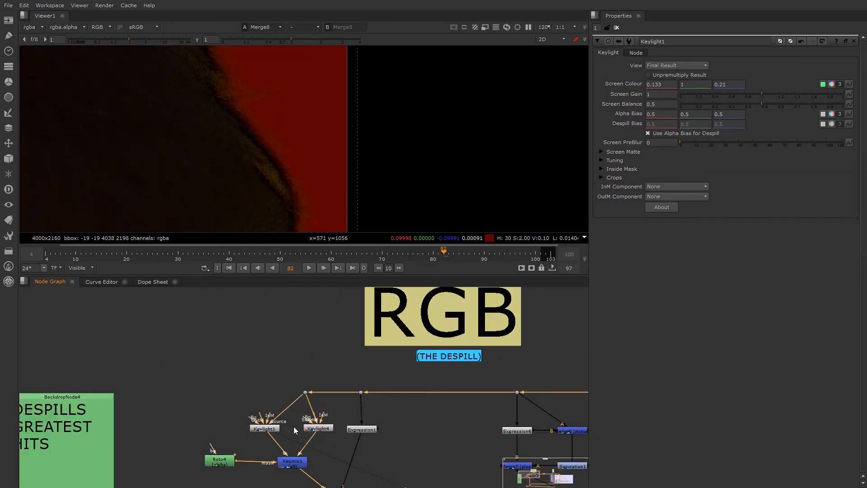
pyautogui.click(260, 431)
pyautogui.click(319, 430)
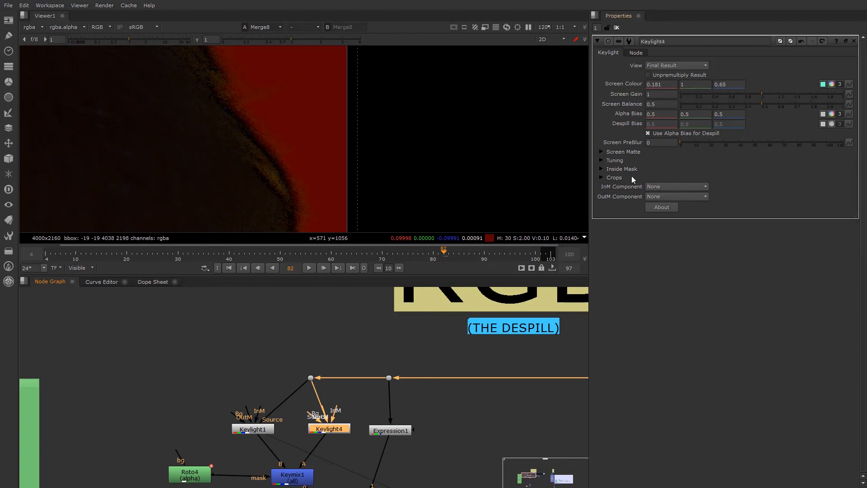
pyautogui.click(263, 433)
pyautogui.click(346, 430)
# Step: Try lowering Keylight4's Screen Colour red below zero while viewing the Merge8 composite
pyautogui.click(657, 85)
pyautogui.press('Down')
pyautogui.click(722, 84)
pyautogui.hotkey('ctrl', 'z')
pyautogui.press('BackSpace')
pyautogui.write('5')
pyautogui.click(656, 84)
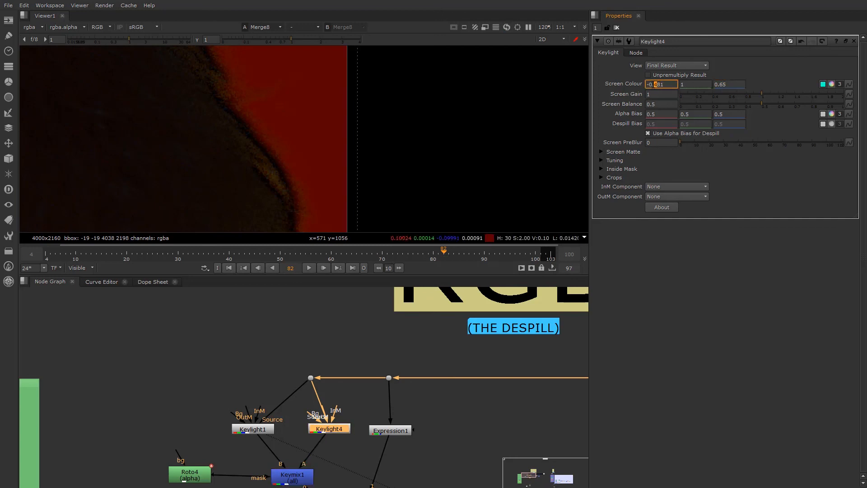
# Step: View Keylight4's output and lower its Screen Colour to red 0.121 and blue 0.28
pyautogui.click(316, 429)
pyautogui.press('1')
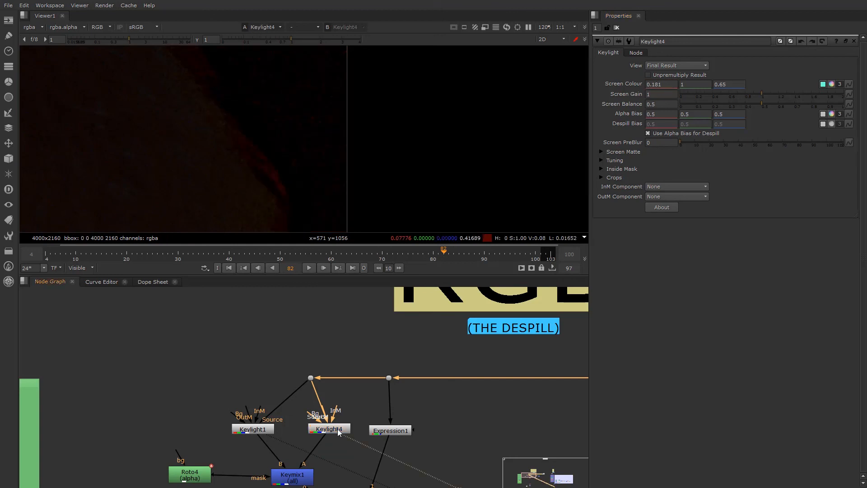
pyautogui.click(662, 84)
pyautogui.scroll(-6, 657, 84)
pyautogui.click(721, 84)
pyautogui.scroll(-7, 721, 84)
pyautogui.scroll(-5, 721, 84)
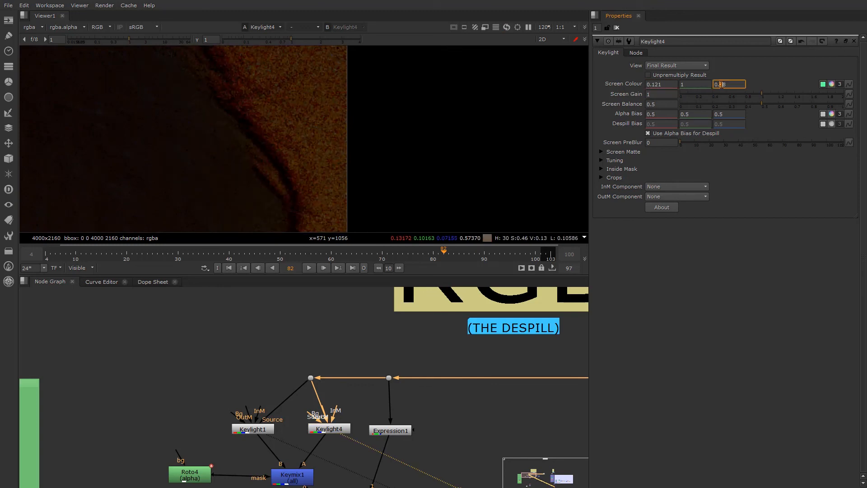
# Step: Fine-tune Keylight4's Screen Colour with red at 0.011 and blue at 0.28
pyautogui.click(656, 84)
pyautogui.scroll(-5, 657, 85)
pyautogui.scroll(-2, 656, 85)
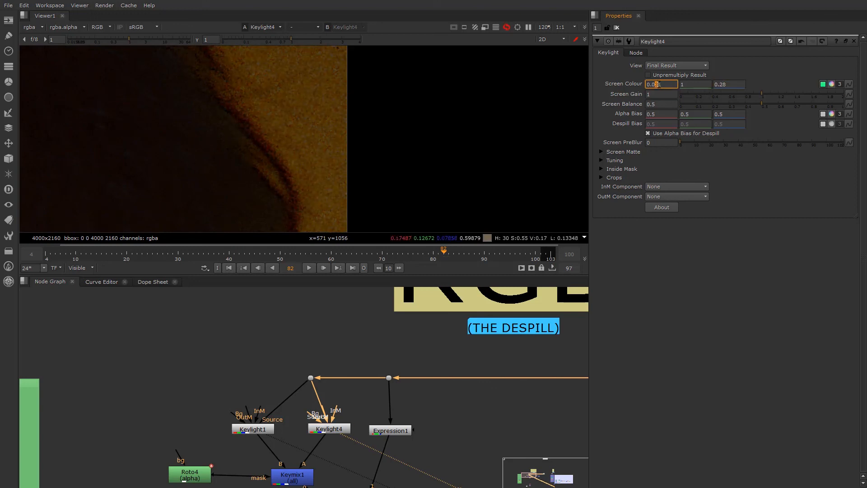
pyautogui.click(723, 84)
pyautogui.scroll(-4, 723, 85)
pyautogui.scroll(2, 723, 84)
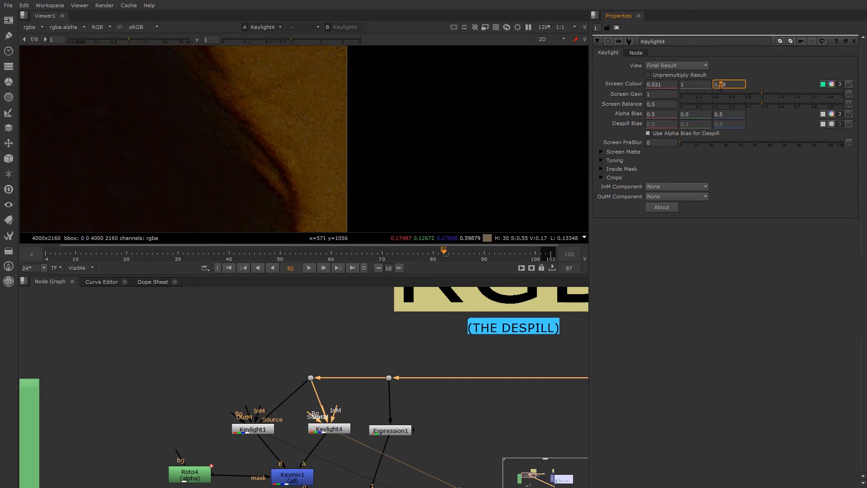
pyautogui.click(659, 84)
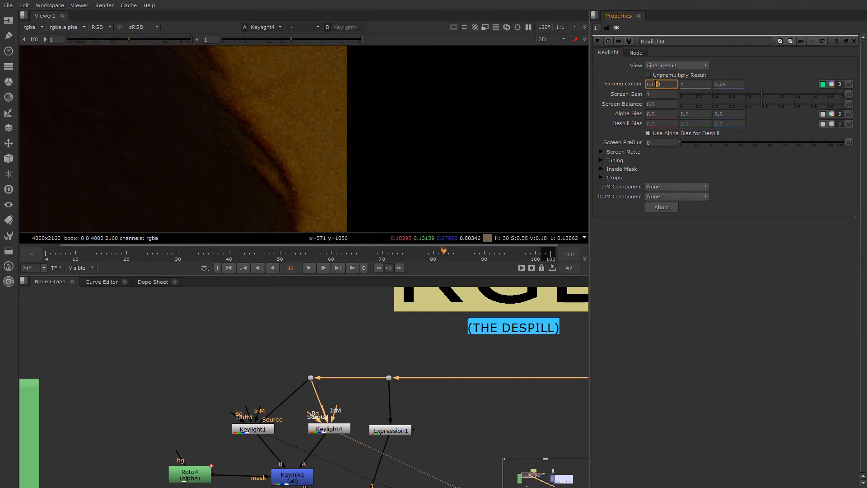
pyautogui.scroll(-3, 245, 147)
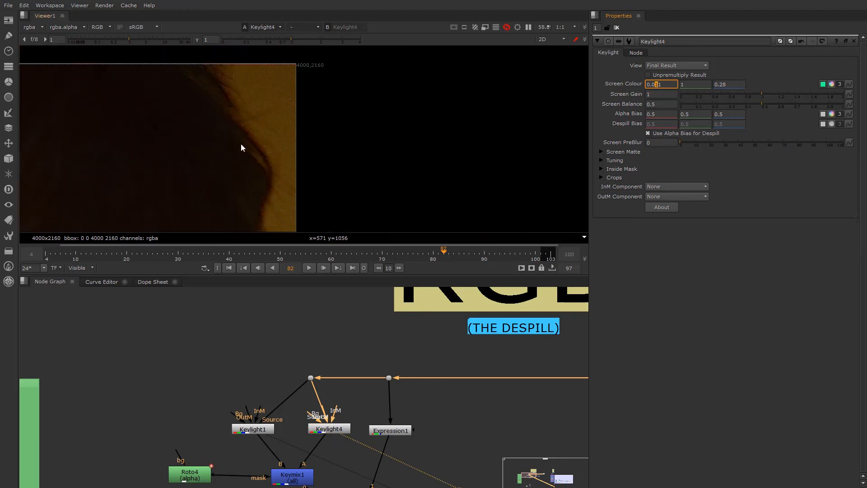
# Step: View the Merge8 composite and examine the back-of-head edge and the whole frame against the red background
pyautogui.scroll(-2, 244, 147)
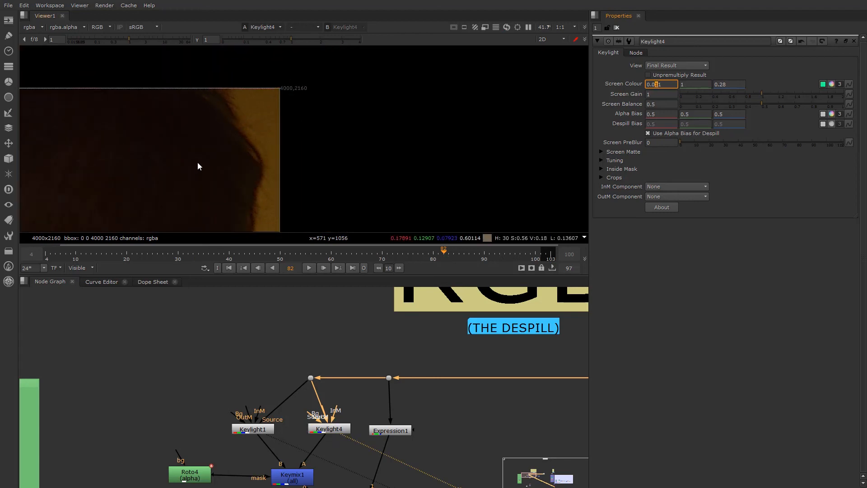
pyautogui.scroll(-3, 231, 117)
pyautogui.scroll(-5, 221, 461)
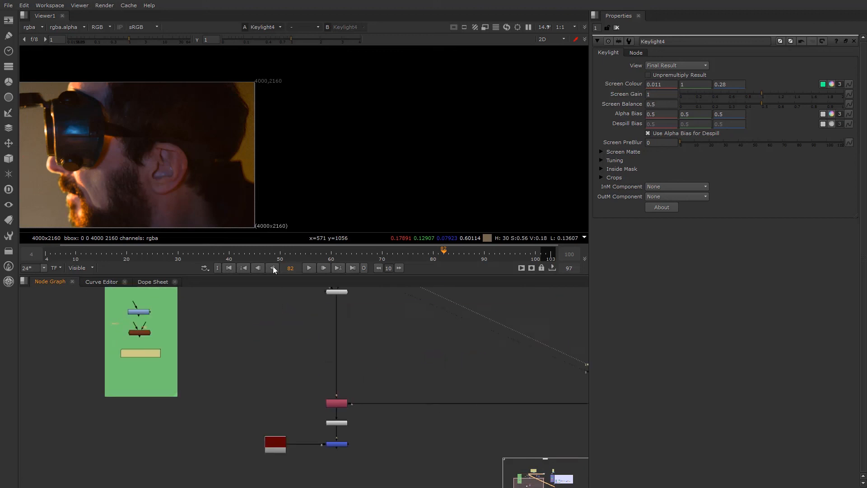
pyautogui.scroll(3, 264, 392)
pyautogui.click(387, 414)
pyautogui.press('1')
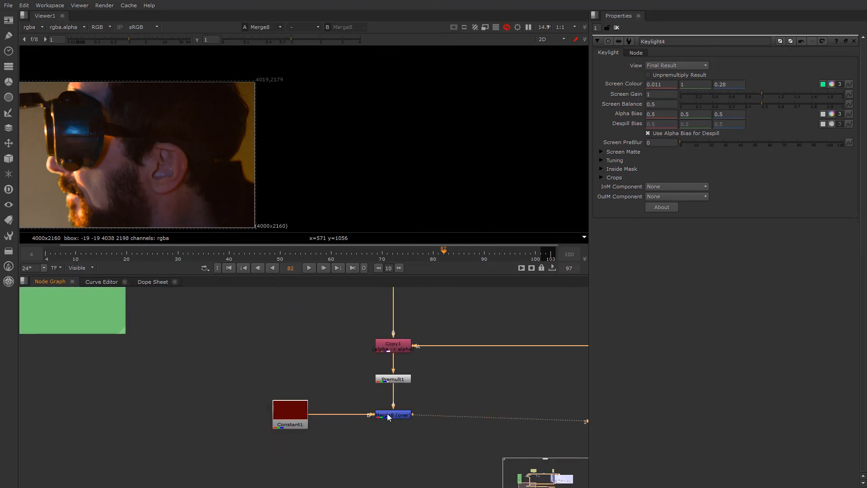
pyautogui.scroll(2, 235, 157)
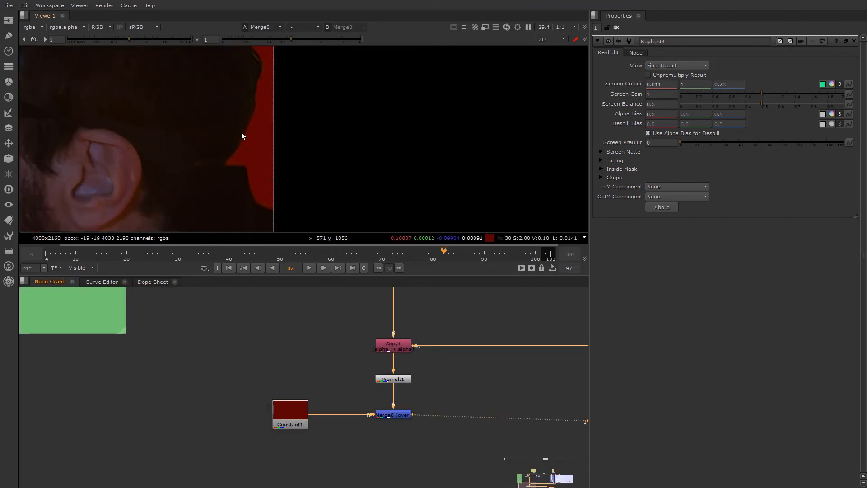
pyautogui.click(371, 411)
pyautogui.scroll(-3, 249, 77)
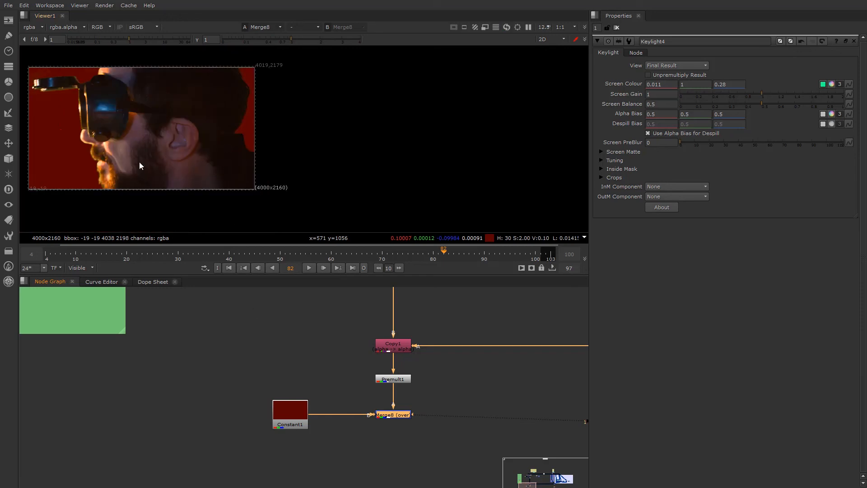
# Step: Move the Despills Greatest Hits backdrop away from the despill tree and bring its HueCorrect1 node just below Switch1
pyautogui.scroll(-5, 366, 405)
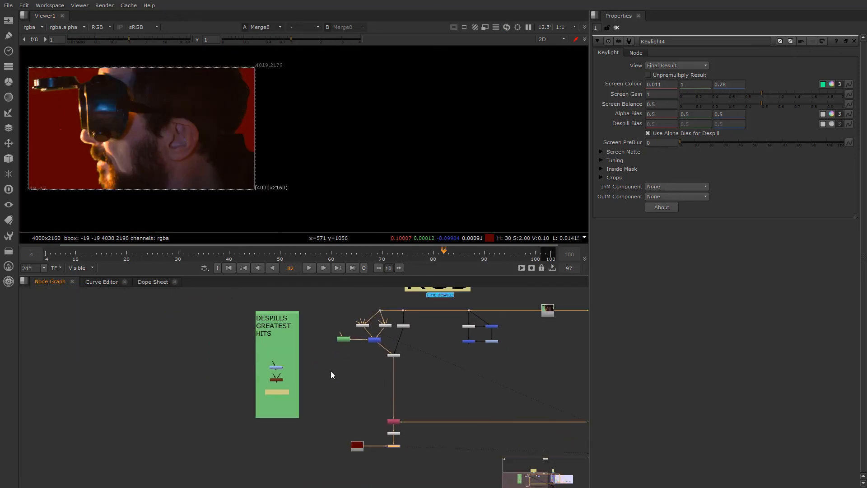
pyautogui.moveTo(276, 312); pyautogui.dragTo(167, 313)
pyautogui.scroll(5, 153, 343)
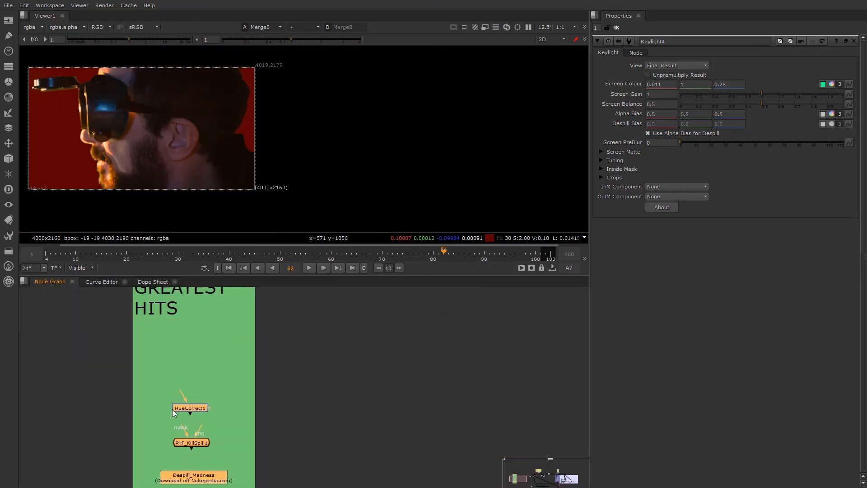
pyautogui.moveTo(186, 407); pyautogui.dragTo(435, 416)
pyautogui.moveTo(350, 378); pyautogui.dragTo(178, 382, button='middle')
pyautogui.scroll(-2, 256, 378)
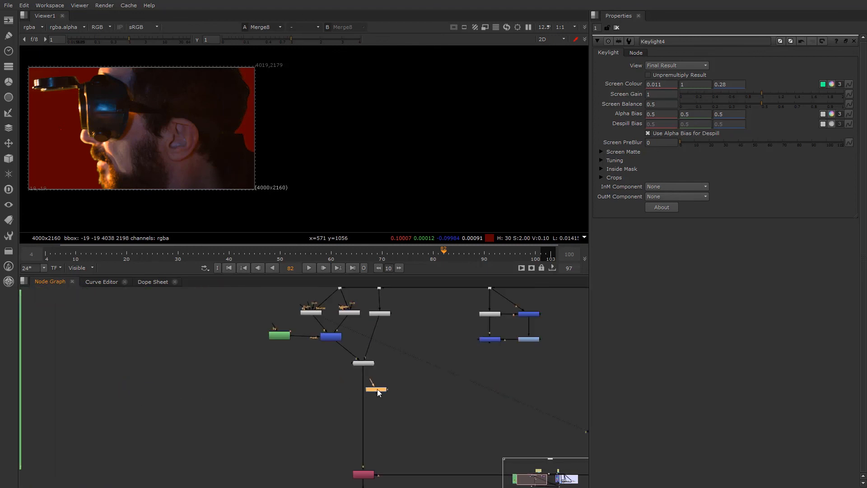
pyautogui.scroll(2, 351, 381)
pyautogui.scroll(-2, 329, 391)
pyautogui.moveTo(329, 391); pyautogui.dragTo(271, 409, button='middle')
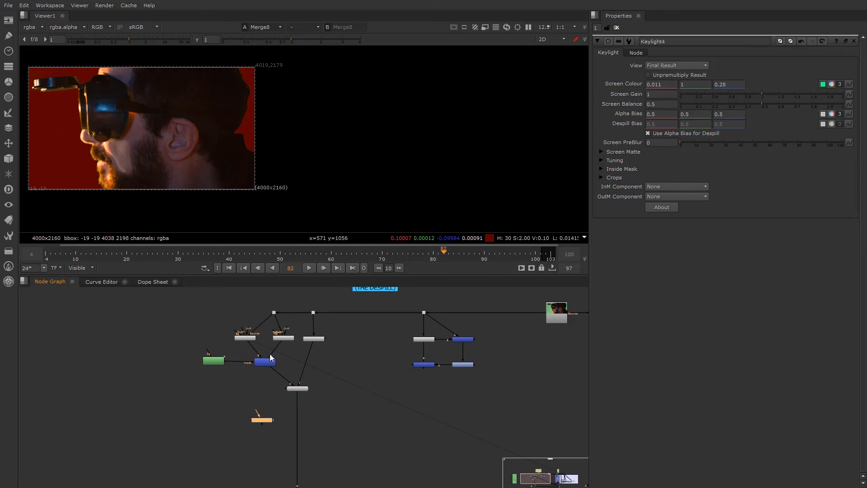
pyautogui.scroll(3, 270, 429)
pyautogui.moveTo(265, 415); pyautogui.dragTo(272, 408)
# Step: Insert HueCorrect1 into the pipe directly after Switch1
pyautogui.scroll(5, 262, 136)
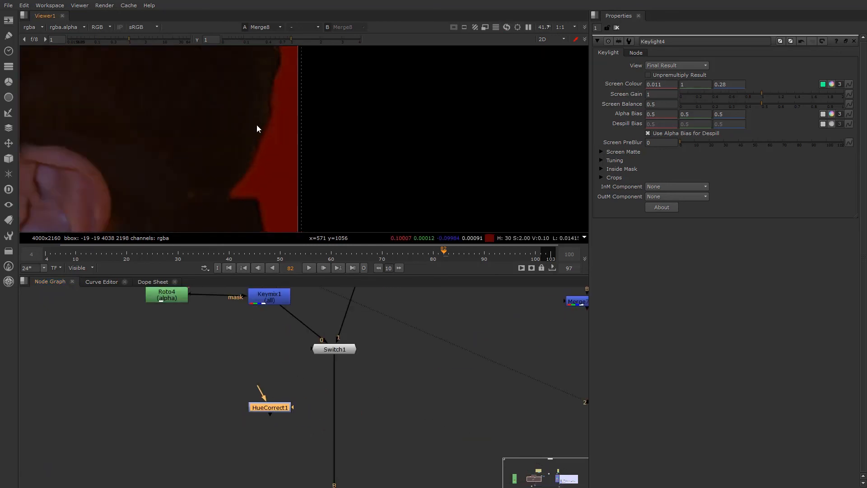
pyautogui.scroll(-2, 251, 149)
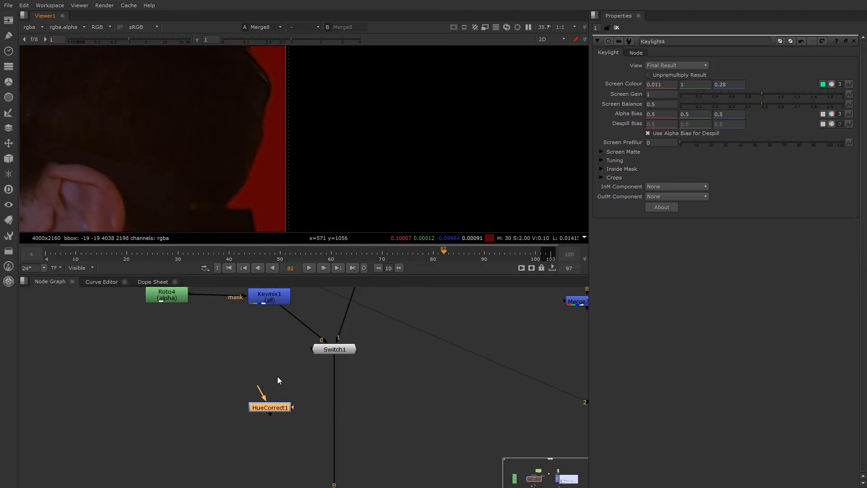
pyautogui.moveTo(285, 408); pyautogui.dragTo(331, 407)
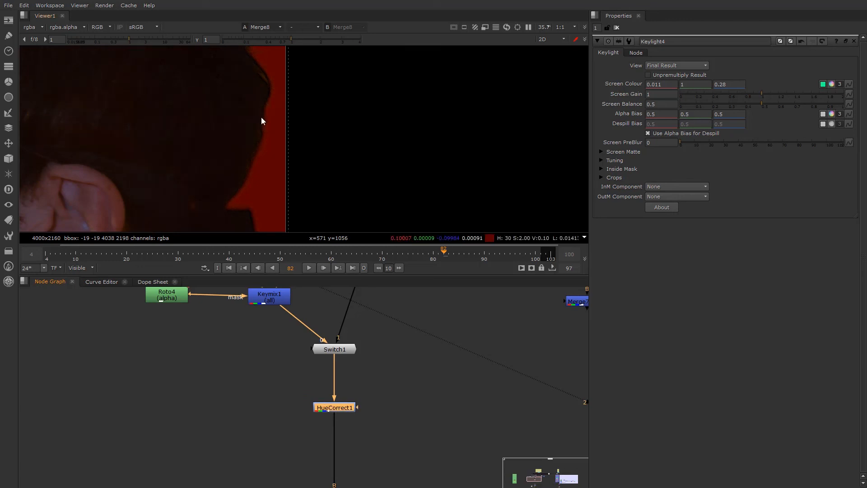
# Step: Open HueCorrect1's g_sup curve and try adjusting the lowest point of its dip
pyautogui.doubleClick(341, 408)
pyautogui.click(614, 111)
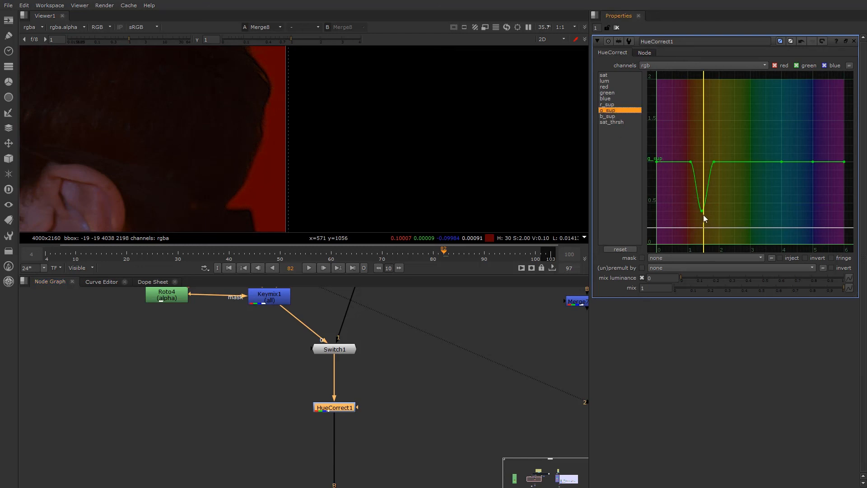
pyautogui.moveTo(703, 215); pyautogui.dragTo(710, 205)
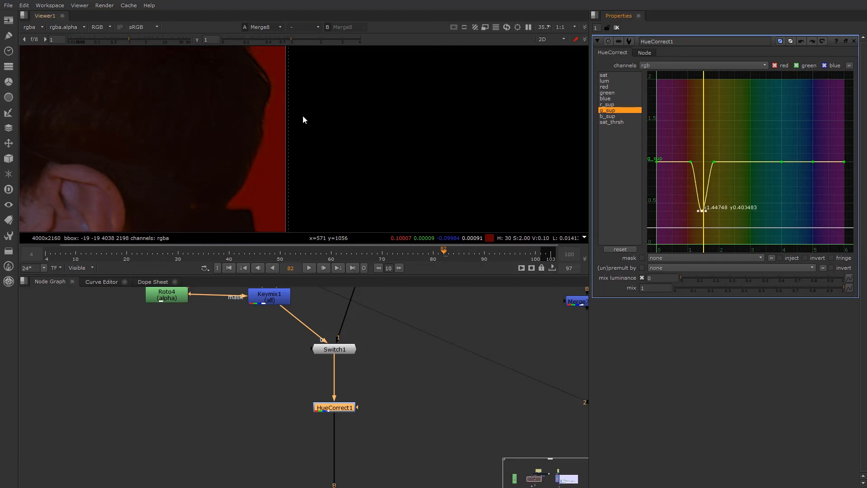
# Step: Sample the hair edge in the composite and check where its hue falls on HueCorrect1's g_sup curve
pyautogui.keyDown('ctrl'); pyautogui.keyDown('shift'); pyautogui.moveTo(250, 97); pyautogui.dragTo(259, 117); pyautogui.keyUp('shift'); pyautogui.keyUp('ctrl')
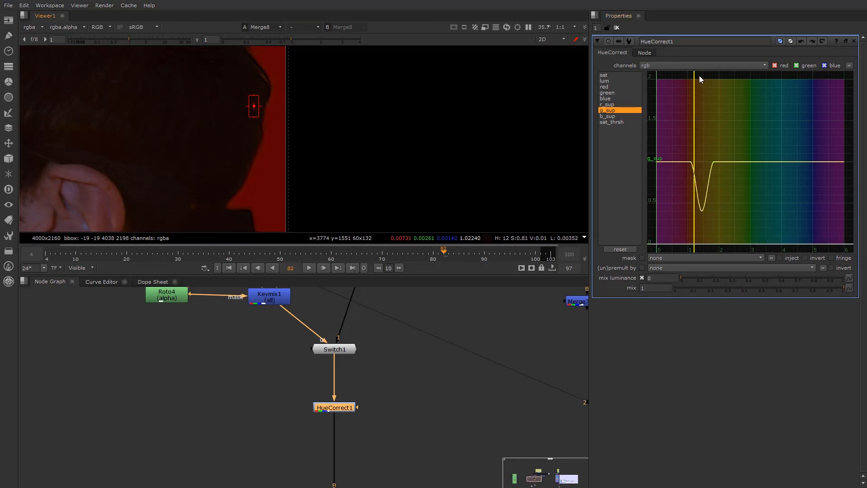
pyautogui.click(702, 215)
pyautogui.scroll(4, 691, 167)
pyautogui.click(689, 158)
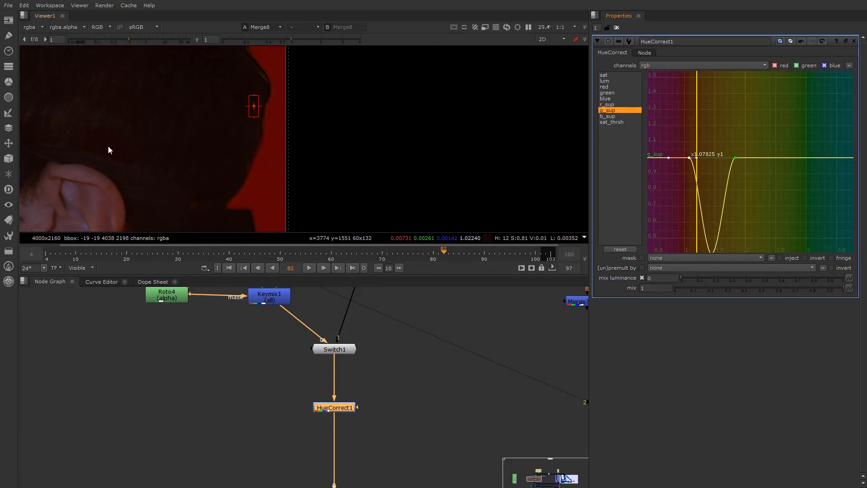
# Step: Disable and re-enable HueCorrect1 repeatedly to compare its effect across the head in the Merge8 composite
pyautogui.scroll(-3, 295, 134)
pyautogui.scroll(2, 216, 143)
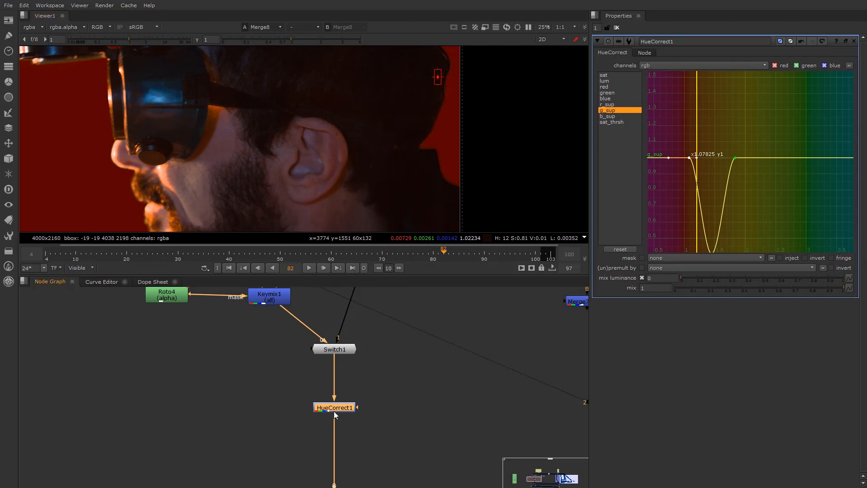
pyautogui.press('d')
pyautogui.press('d')
pyautogui.press('d')
pyautogui.press('d')
pyautogui.press('d')
pyautogui.press('d')
pyautogui.press('d')
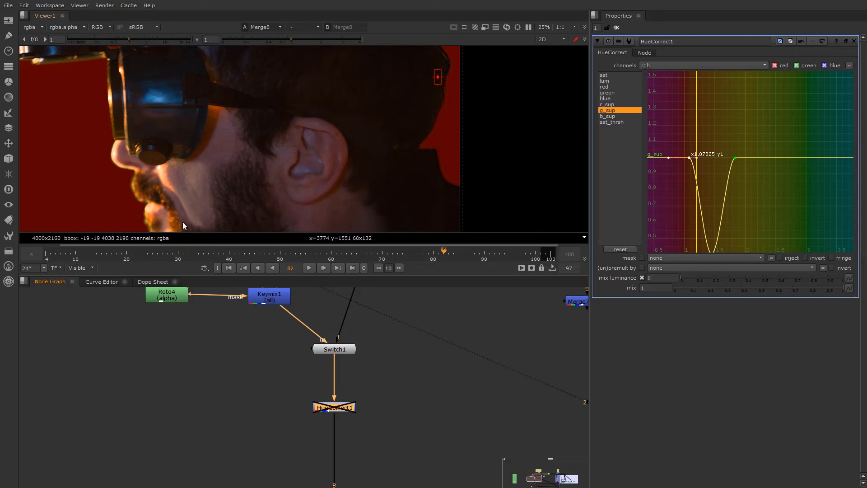
# Step: Compare the face, nose and beard closely with HueCorrect1 on and off, leaving it enabled
pyautogui.scroll(-1, 193, 172)
pyautogui.scroll(3, 165, 163)
pyautogui.press('d')
pyautogui.press('d')
pyautogui.press('d')
pyautogui.press('d')
pyautogui.press('d')
pyautogui.press('d')
pyautogui.press('d')
pyautogui.press('d')
pyautogui.press('d')
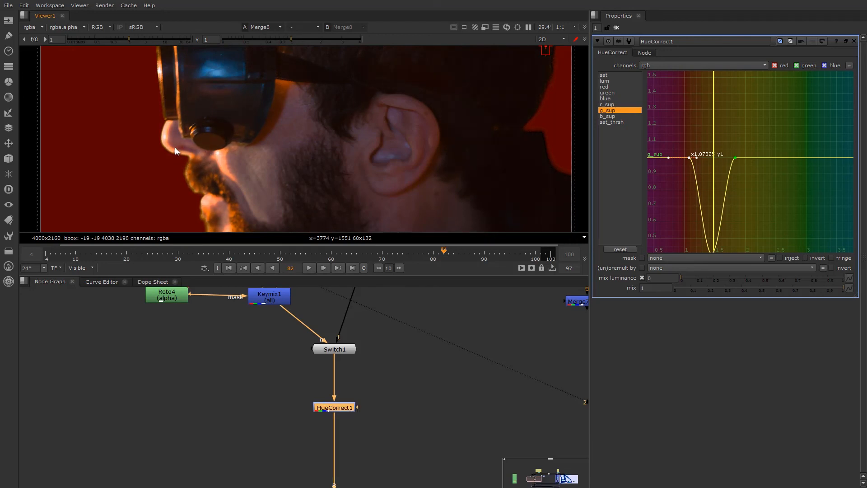
pyautogui.press('d')
pyautogui.press('d')
pyautogui.press('d')
pyautogui.press('d')
pyautogui.press('d')
pyautogui.press('d')
pyautogui.press('d')
pyautogui.press('d')
pyautogui.press('d')
pyautogui.press('d')
# Step: Create a new Roto node beside HueCorrect1 and connect it to HueCorrect1's mask input
pyautogui.scroll(-4, 447, 185)
pyautogui.scroll(2, 405, 411)
pyautogui.click(407, 414)
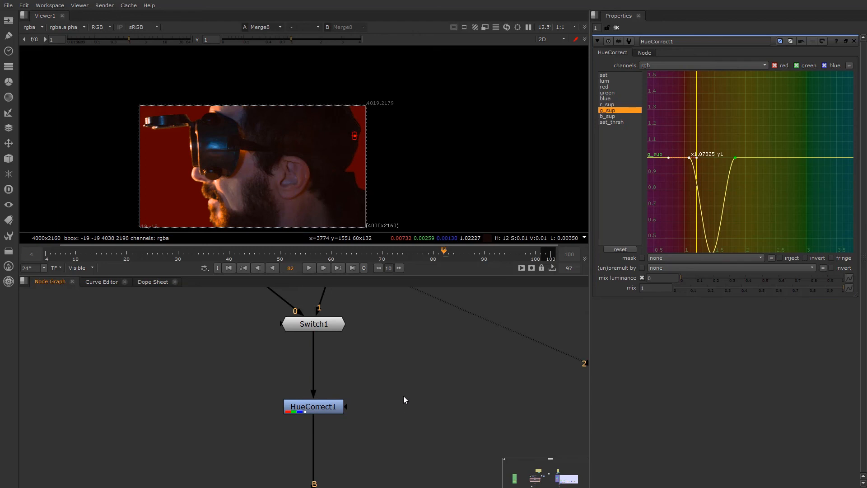
pyautogui.press('o')
pyautogui.moveTo(400, 400); pyautogui.dragTo(433, 416)
pyautogui.moveTo(350, 411); pyautogui.dragTo(501, 406)
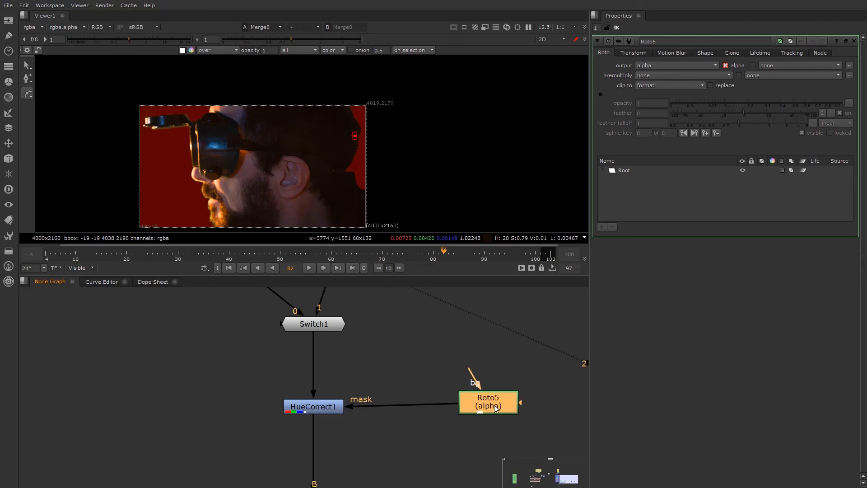
# Step: Insert a Blur node between the new Roto and HueCorrect1's mask, with its size set to 32.5
pyautogui.press('b')
pyautogui.moveTo(448, 434); pyautogui.dragTo(407, 410)
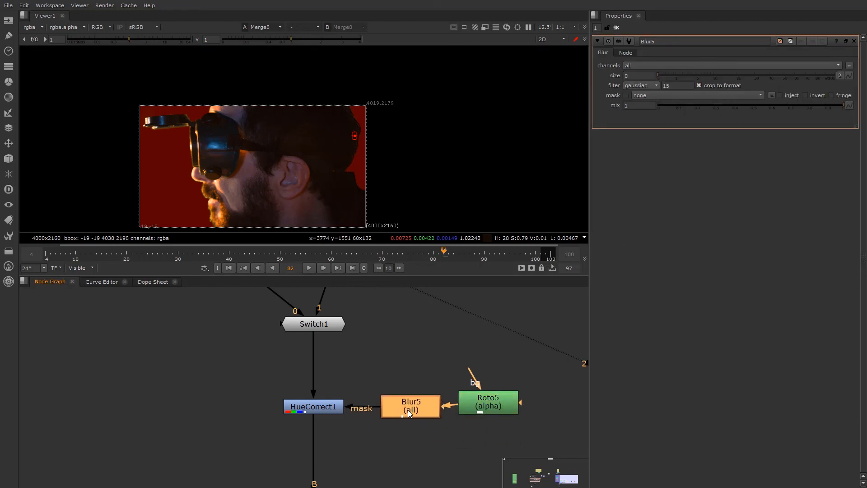
pyautogui.moveTo(665, 81); pyautogui.dragTo(759, 85)
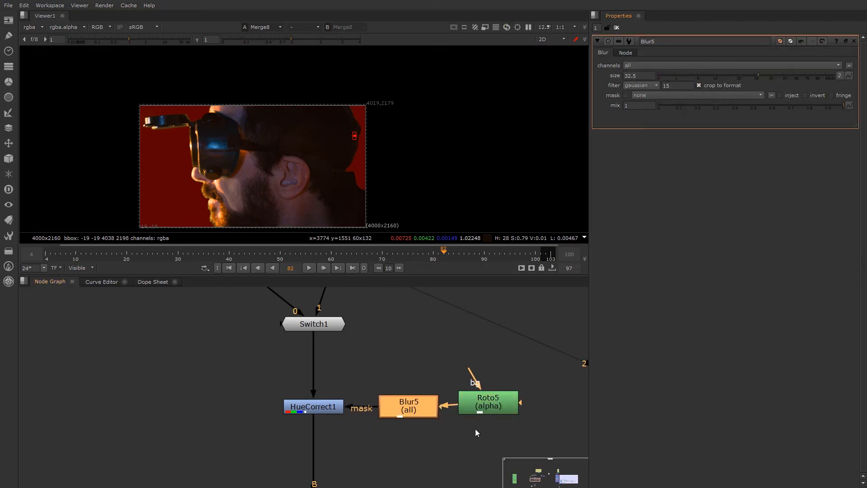
# Step: Draw a closed Bezier shape in Roto5 around the back of the head, extending past the frame edge
pyautogui.click(491, 402)
pyautogui.scroll(2, 377, 133)
pyautogui.moveTo(315, 102); pyautogui.dragTo(325, 85)
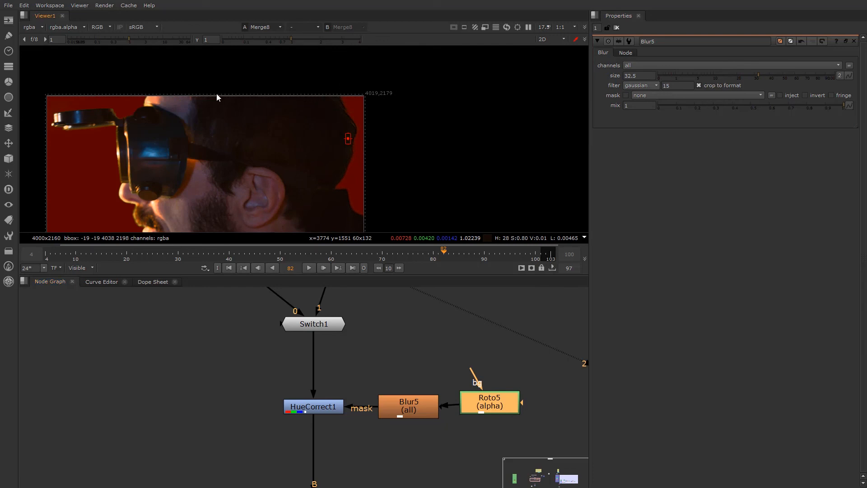
pyautogui.doubleClick(504, 414)
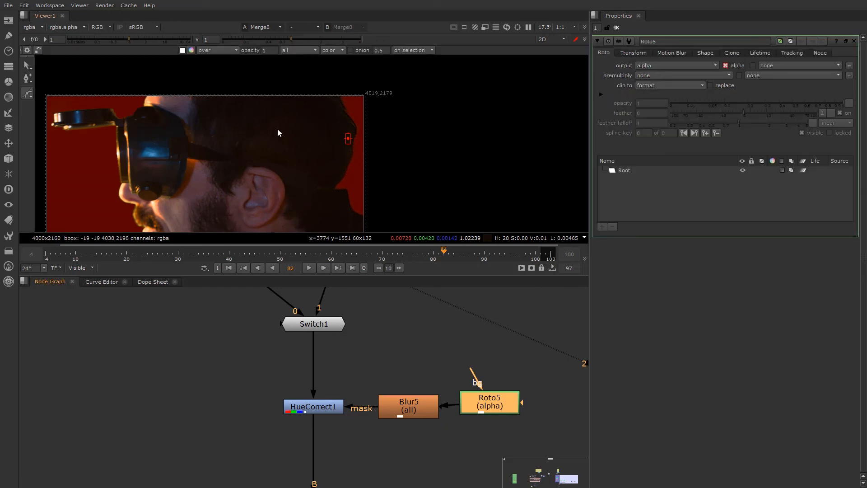
pyautogui.click(322, 81)
pyautogui.moveTo(389, 85); pyautogui.dragTo(396, 110)
pyautogui.click(390, 185)
pyautogui.click(333, 200)
pyautogui.click(293, 176)
pyautogui.click(291, 105)
pyautogui.click(322, 80)
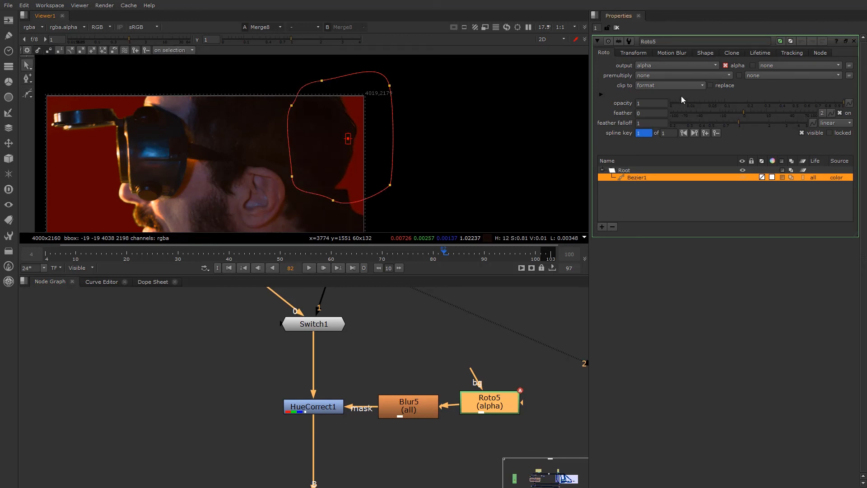
# Step: Increase Blur5's size to 200 to soften the HueCorrect1 mask
pyautogui.doubleClick(410, 397)
pyautogui.moveTo(741, 75); pyautogui.dragTo(835, 75)
pyautogui.doubleClick(626, 75)
pyautogui.write('200')
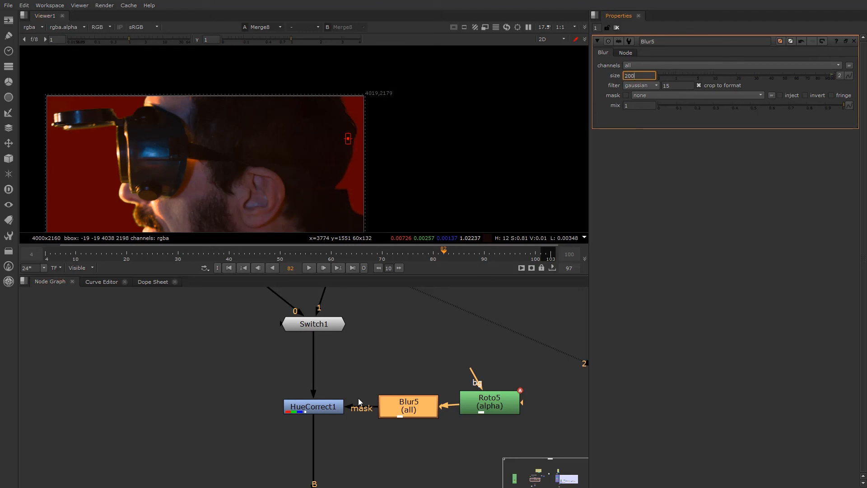
# Step: Examine how the blurred Roto5 mask limits HueCorrect1 around the ear and the back of the head in the merged result
pyautogui.click(311, 408)
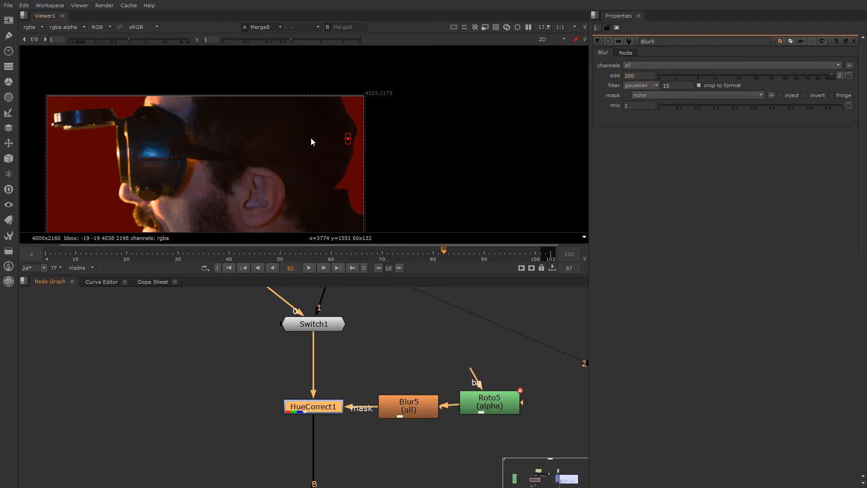
pyautogui.scroll(-2, 176, 183)
pyautogui.scroll(2, 153, 193)
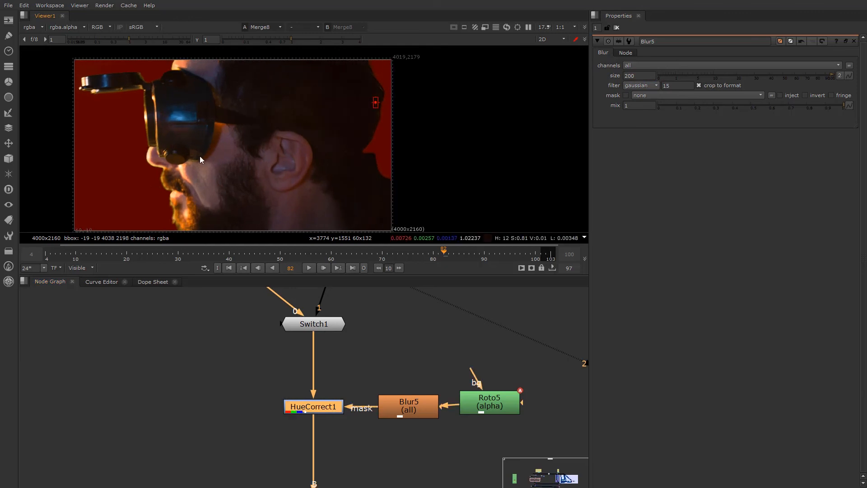
pyautogui.scroll(-2, 397, 438)
pyautogui.scroll(4, 403, 406)
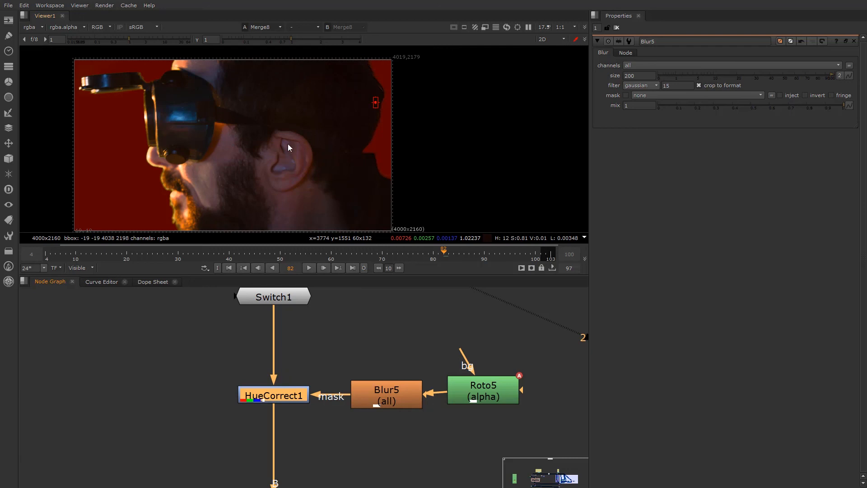
pyautogui.scroll(-2, 361, 415)
pyautogui.click(445, 357)
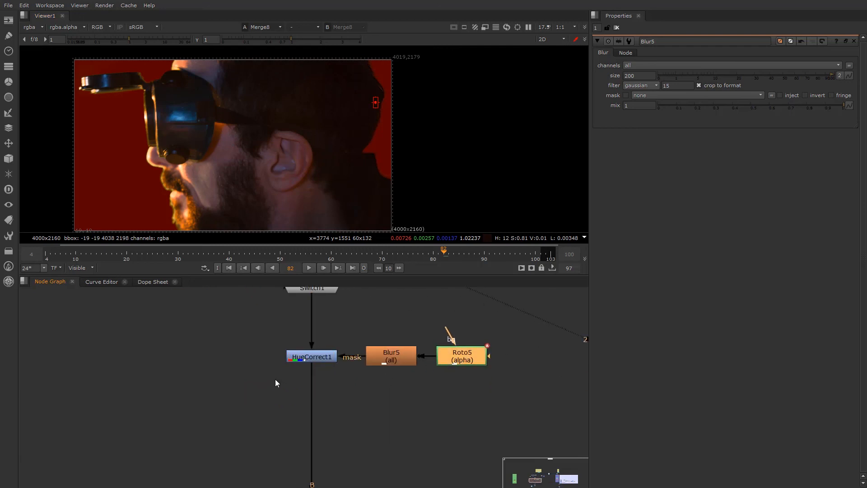
pyautogui.scroll(-2, 282, 376)
pyautogui.scroll(1, 284, 373)
# Step: Open HueCorrect1's properties and review the node with its Blur5 and Roto5 mask branch
pyautogui.click(303, 362)
pyautogui.doubleClick(303, 362)
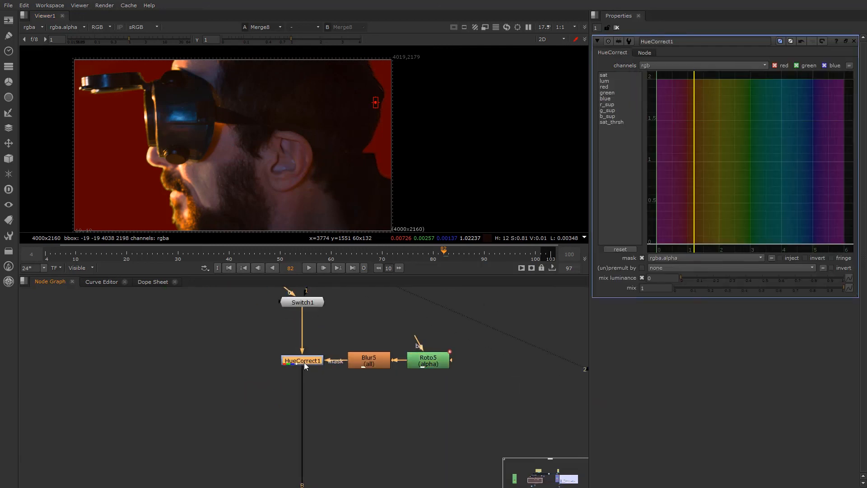
pyautogui.click(280, 413)
pyautogui.click(301, 361)
pyautogui.click(282, 402)
pyautogui.scroll(-3, 282, 404)
pyautogui.scroll(4, 319, 410)
pyautogui.moveTo(375, 345); pyautogui.dragTo(507, 385)
pyautogui.click(343, 379)
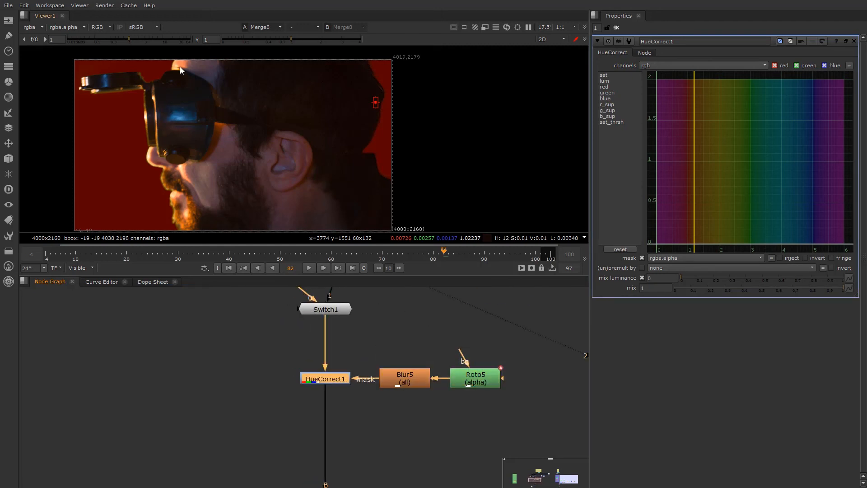
# Step: Pull the PxF_KillSpill1 node out of the green despills backdrop and bring it near the main despill branch
pyautogui.scroll(-5, 338, 377)
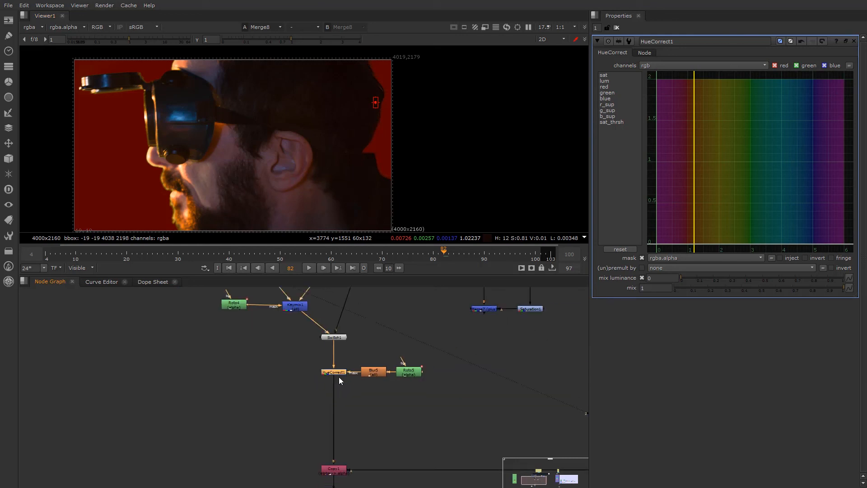
pyautogui.moveTo(186, 403); pyautogui.dragTo(228, 432, button='middle')
pyautogui.scroll(6, 228, 432)
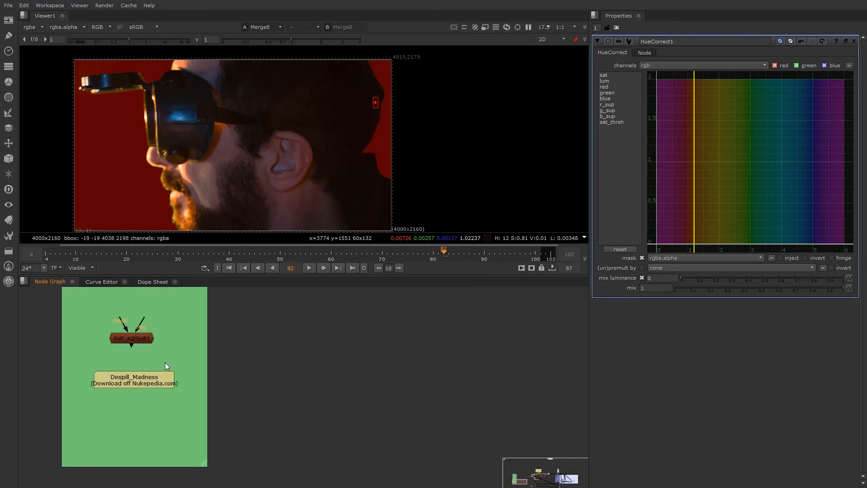
pyautogui.moveTo(131, 293); pyautogui.dragTo(460, 372)
pyautogui.scroll(-4, 460, 372)
pyautogui.moveTo(460, 372); pyautogui.dragTo(169, 419, button='middle')
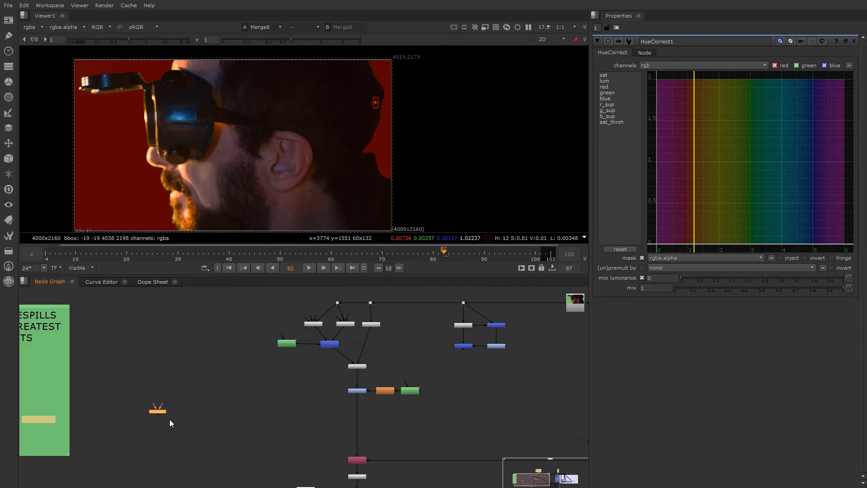
pyautogui.moveTo(166, 416); pyautogui.dragTo(318, 418)
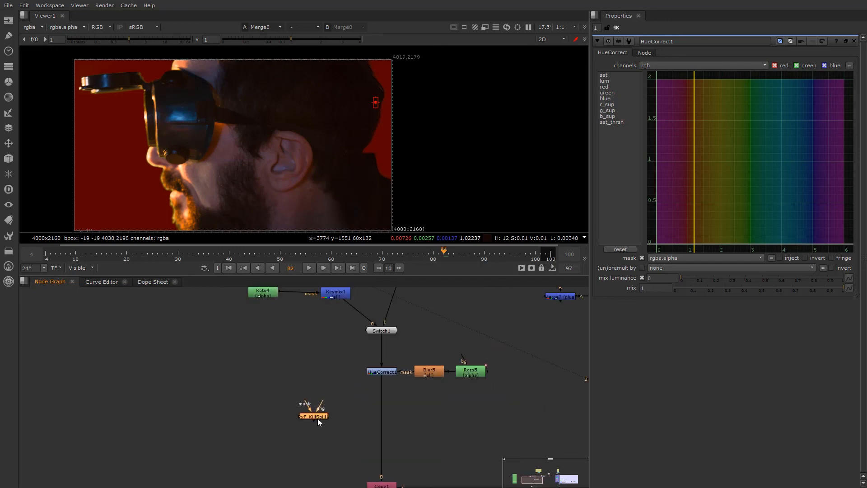
# Step: Place PxF_KillSpill1 beside the Keylight branch and route its img input through a new corner dot on the plate line
pyautogui.moveTo(318, 418); pyautogui.dragTo(265, 453, button='middle')
pyautogui.scroll(2, 284, 450)
pyautogui.moveTo(325, 438); pyautogui.dragTo(231, 332)
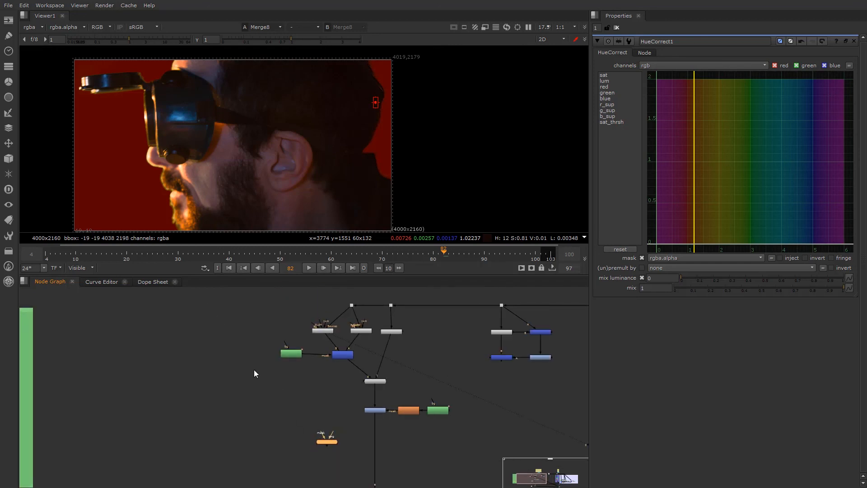
pyautogui.moveTo(312, 431); pyautogui.dragTo(536, 358)
pyautogui.scroll(3, 240, 309)
pyautogui.scroll(2, 246, 353)
pyautogui.moveTo(236, 346); pyautogui.dragTo(177, 452)
pyautogui.keyDown('ctrl'); pyautogui.moveTo(364, 402); pyautogui.dragTo(170, 358); pyautogui.keyUp('ctrl')
pyautogui.click(181, 451)
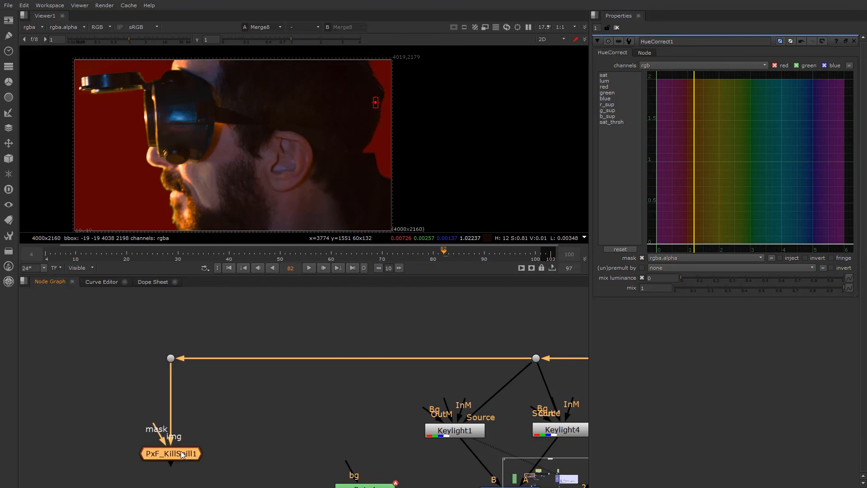
# Step: View the output of PxF_KillSpill1, tidy its position under the corner dot and open its properties
pyautogui.press('1')
pyautogui.scroll(-1, 223, 195)
pyautogui.moveTo(224, 194); pyautogui.dragTo(271, 185, button='middle')
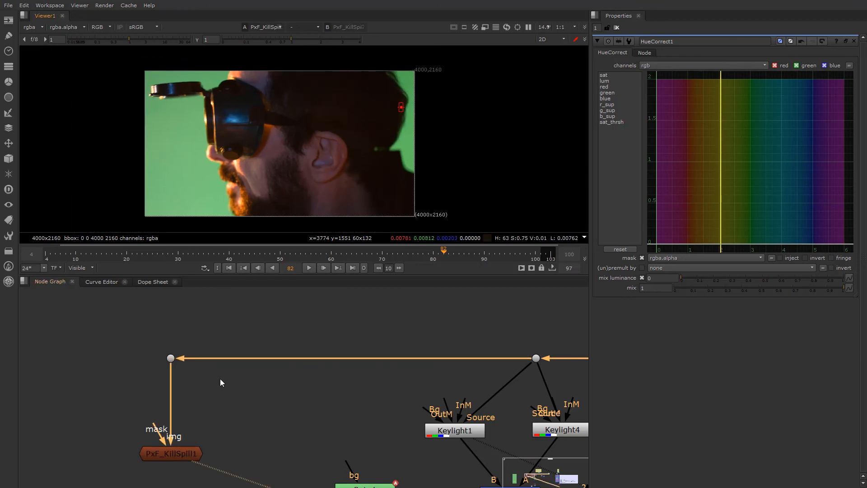
pyautogui.moveTo(180, 457); pyautogui.dragTo(180, 433)
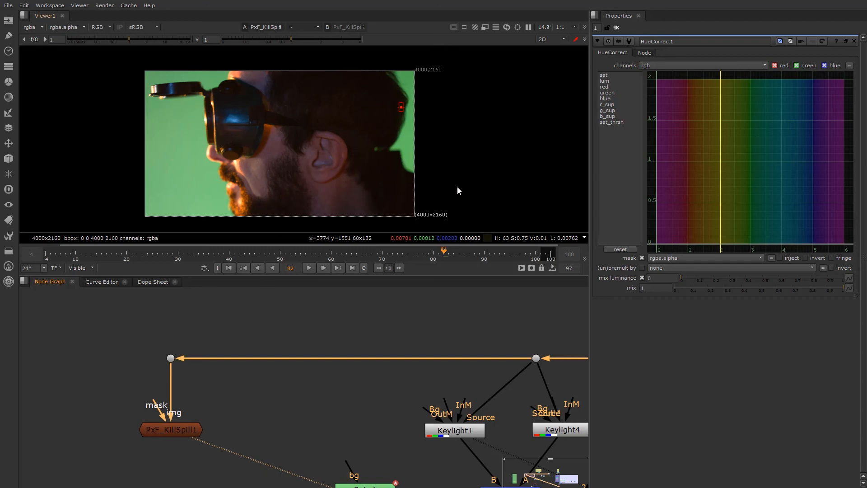
pyautogui.doubleClick(188, 428)
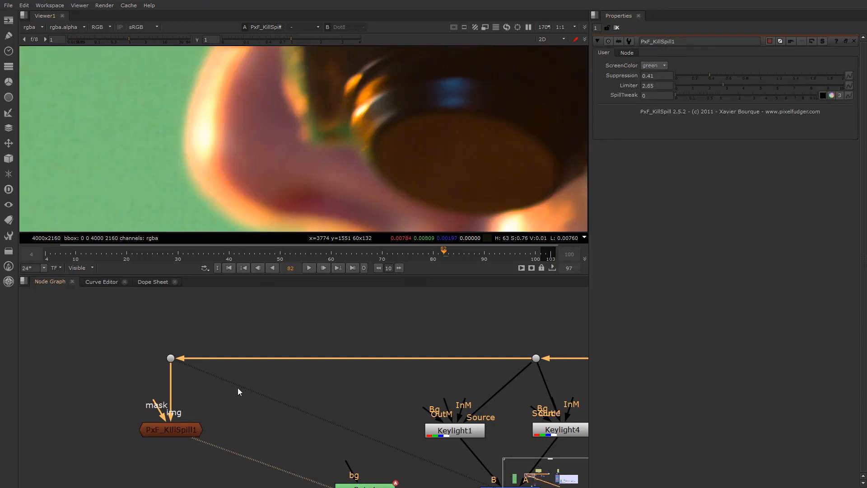
pyautogui.click(173, 435)
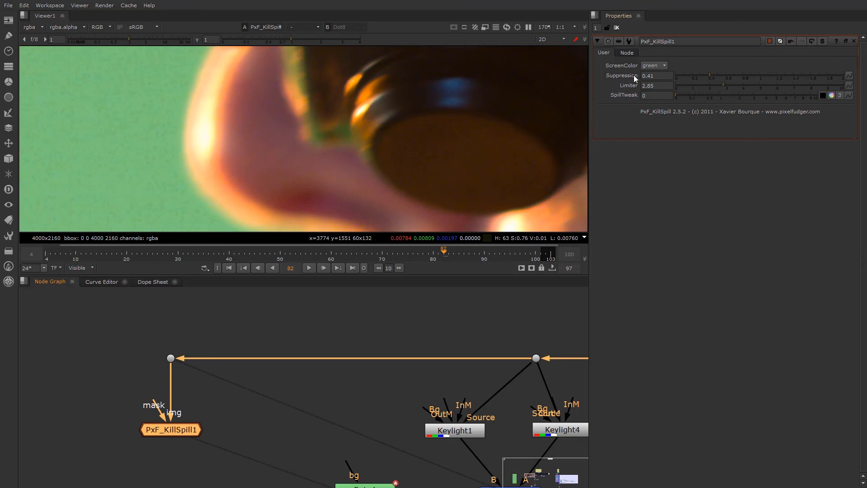
# Step: Try a Suppression of 2 on PxF_KillSpill1 and undo it
pyautogui.moveTo(658, 76)
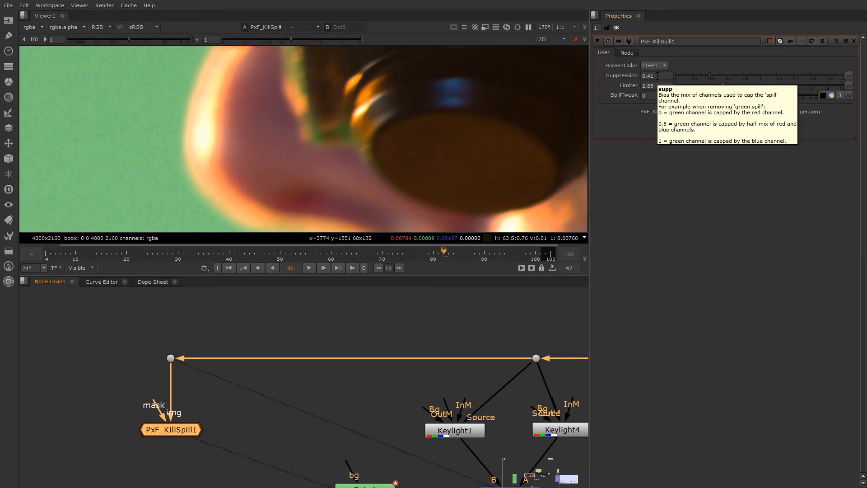
pyautogui.click(642, 77)
pyautogui.write('2')
pyautogui.press('Return')
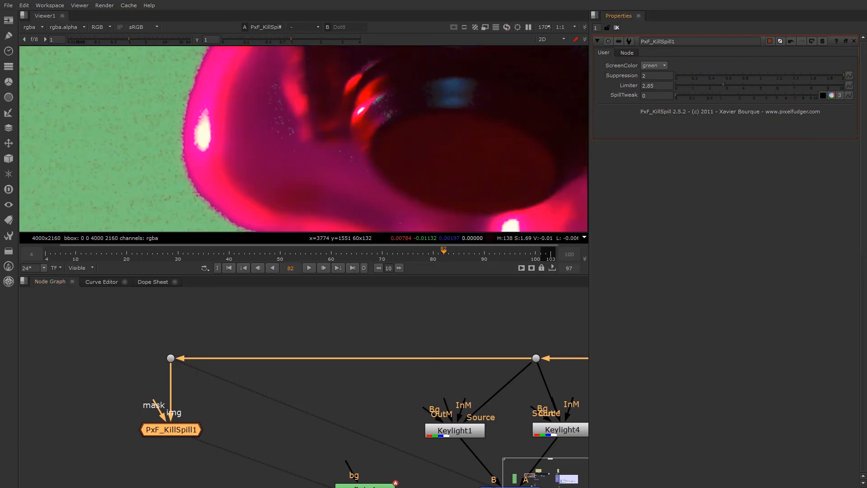
pyautogui.hotkey('ctrl', 'z')
# Step: Try PxF_KillSpill1's Limiter at its maximum of 10 and check the face and goggles
pyautogui.moveTo(714, 86); pyautogui.dragTo(853, 84)
pyautogui.scroll(-4, 320, 157)
pyautogui.scroll(-3, 320, 160)
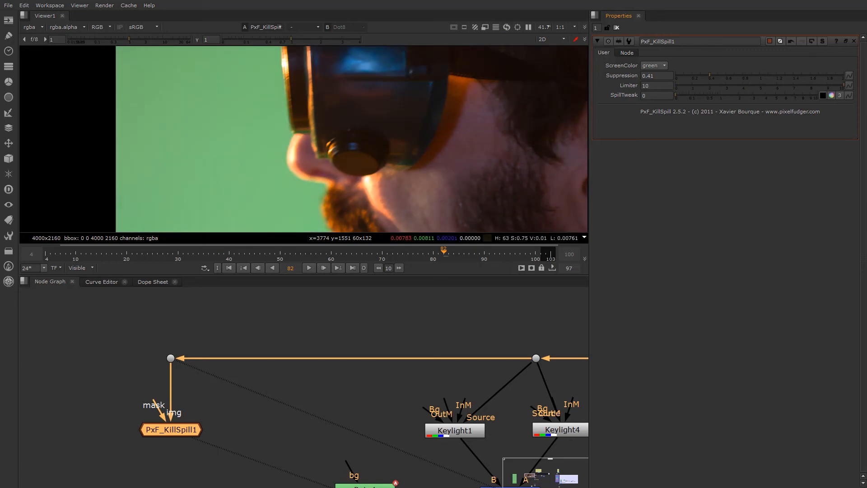
pyautogui.scroll(-5, 451, 147)
pyautogui.moveTo(450, 142); pyautogui.dragTo(340, 140, button='middle')
pyautogui.scroll(2, 341, 140)
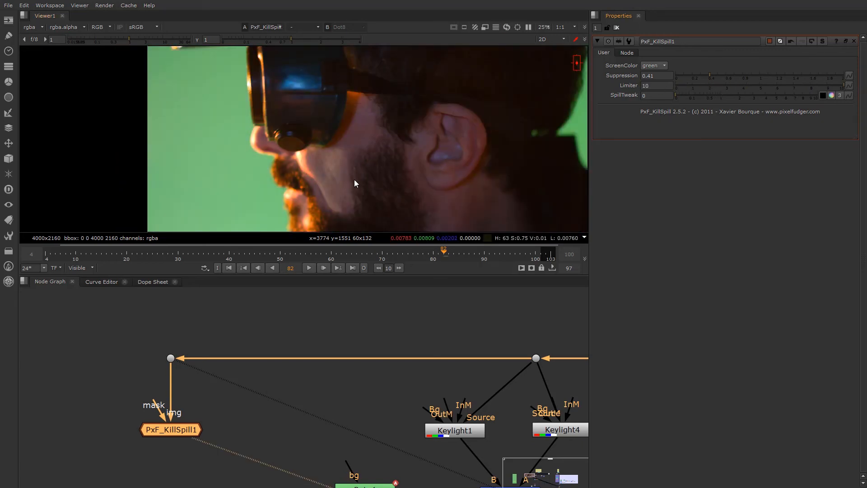
# Step: Toggle PxF_KillSpill1 off and on to compare the face with and without the despill
pyautogui.press('d')
pyautogui.press('d')
pyautogui.press('d')
pyautogui.press('d')
# Step: Try PxF_KillSpill1 with Limiter 5.25, SpillTweak 0.01 and Suppression 0.46
pyautogui.moveTo(720, 85); pyautogui.dragTo(763, 85)
pyautogui.moveTo(684, 95); pyautogui.dragTo(806, 74)
pyautogui.click(714, 75)
# Step: Compare the original plate at the corner dot with PxF_KillSpill1's output around the goggles and nose
pyautogui.click(172, 433)
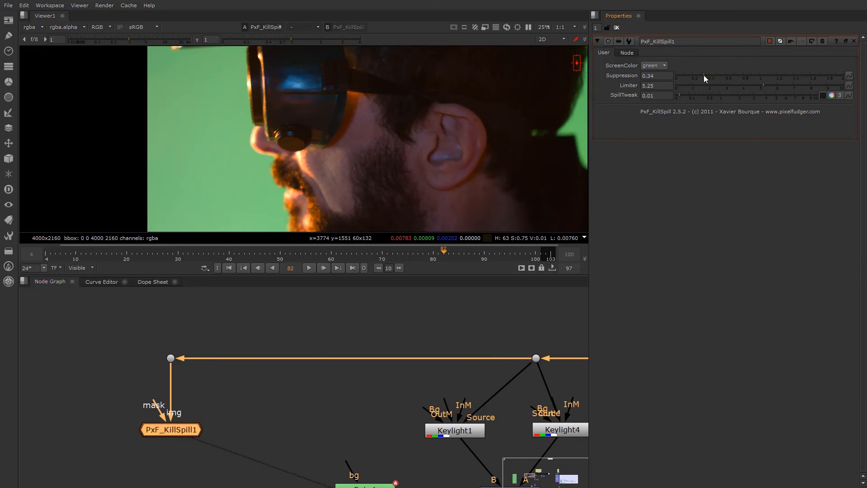
pyautogui.scroll(2, 332, 170)
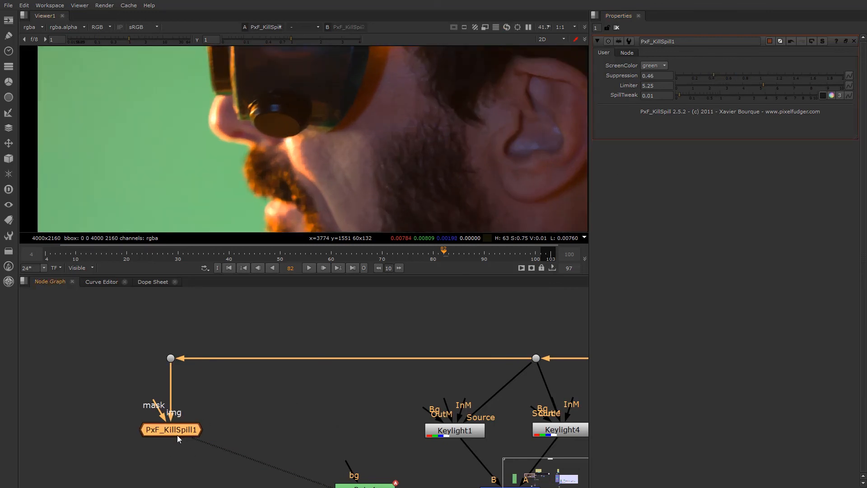
pyautogui.scroll(-1, 349, 185)
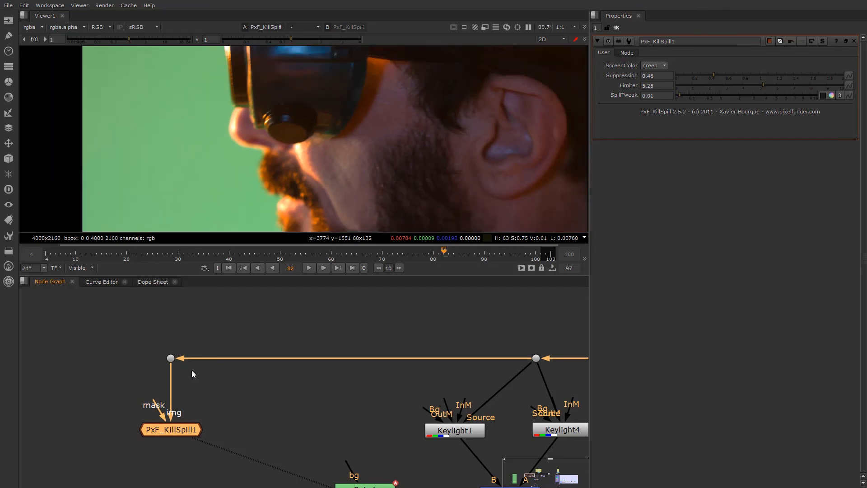
pyautogui.click(171, 358)
pyautogui.press('1')
pyautogui.click(156, 430)
pyautogui.press('1')
pyautogui.scroll(4, 326, 177)
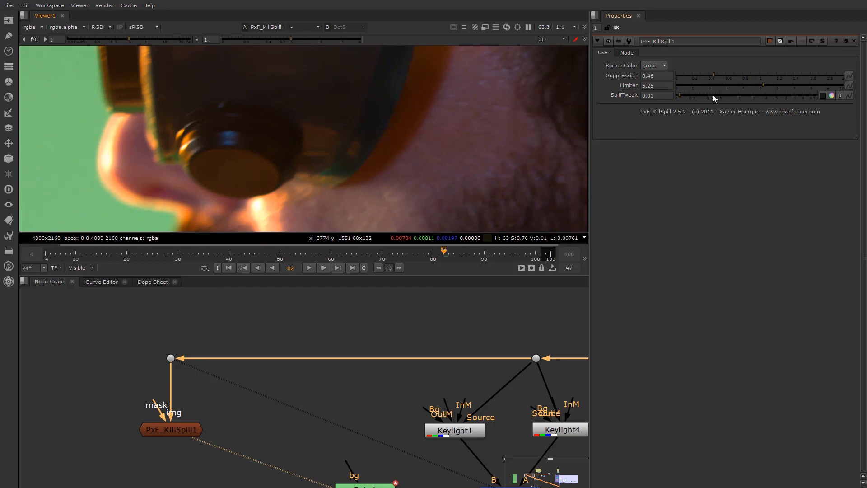
# Step: Set PxF_KillSpill1's Limiter to 0.95 and its Suppression to about 0.69
pyautogui.moveTo(715, 75); pyautogui.dragTo(692, 75)
pyautogui.scroll(-3, 140, 168)
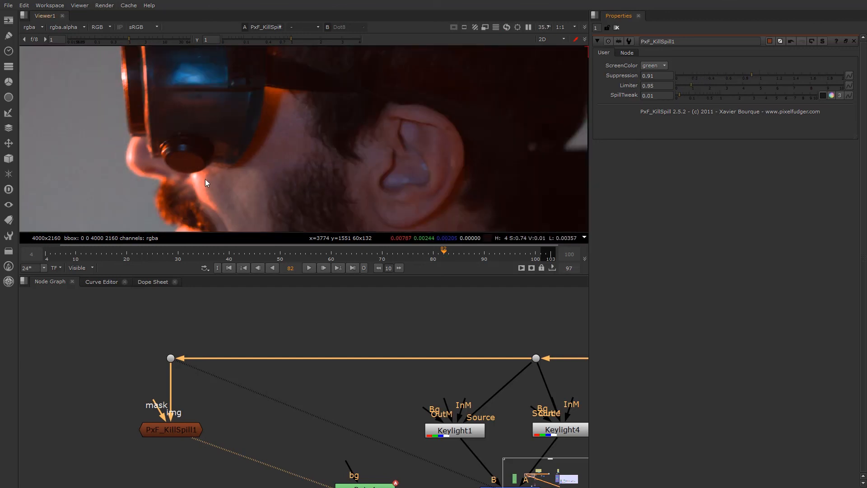
pyautogui.moveTo(205, 179); pyautogui.dragTo(274, 153, button='middle')
pyautogui.scroll(1, 274, 152)
pyautogui.moveTo(691, 83); pyautogui.dragTo(692, 84)
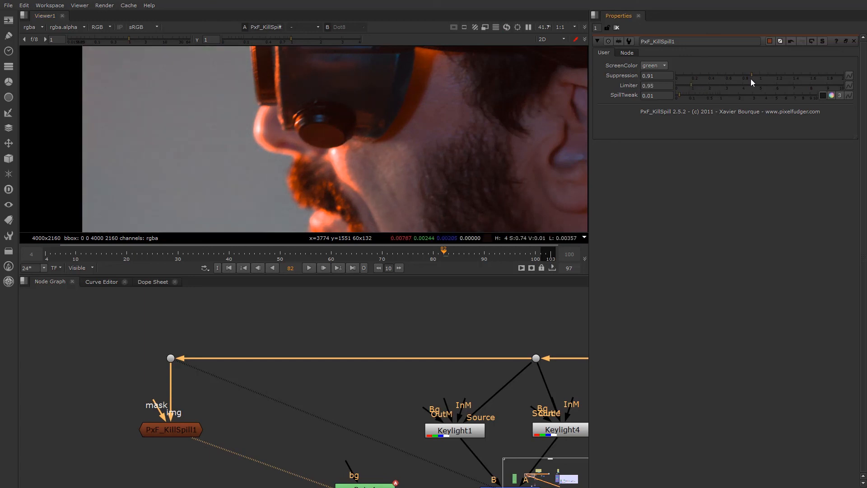
pyautogui.moveTo(750, 75); pyautogui.dragTo(732, 79)
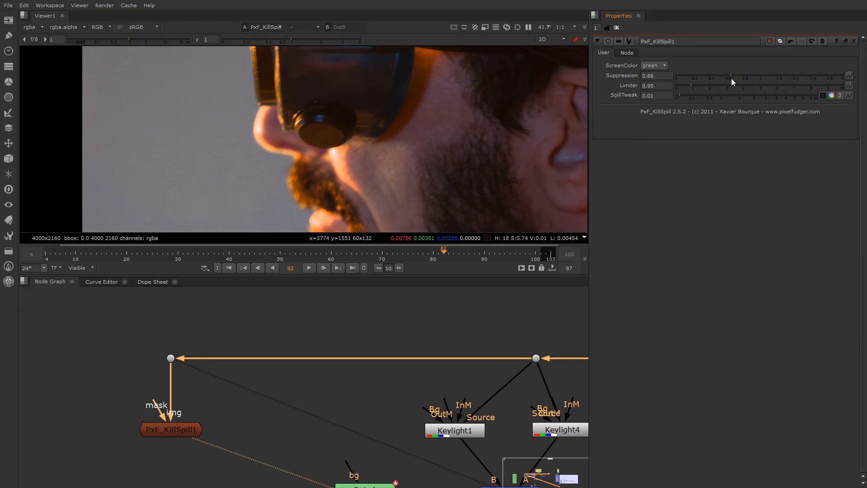
# Step: Raise SpillTweak to 1.3, then open its colour sliders and set red 0.26, green 0.26 and blue 0.06
pyautogui.moveTo(680, 96); pyautogui.dragTo(718, 106)
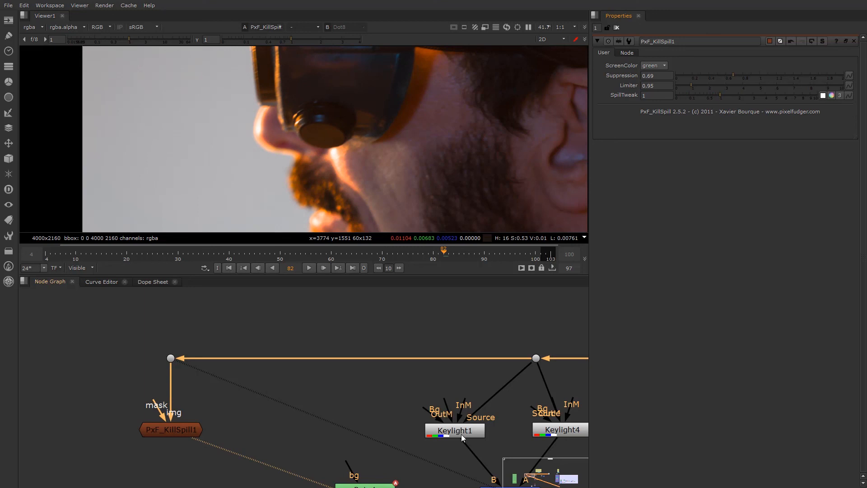
pyautogui.moveTo(720, 94); pyautogui.dragTo(726, 96)
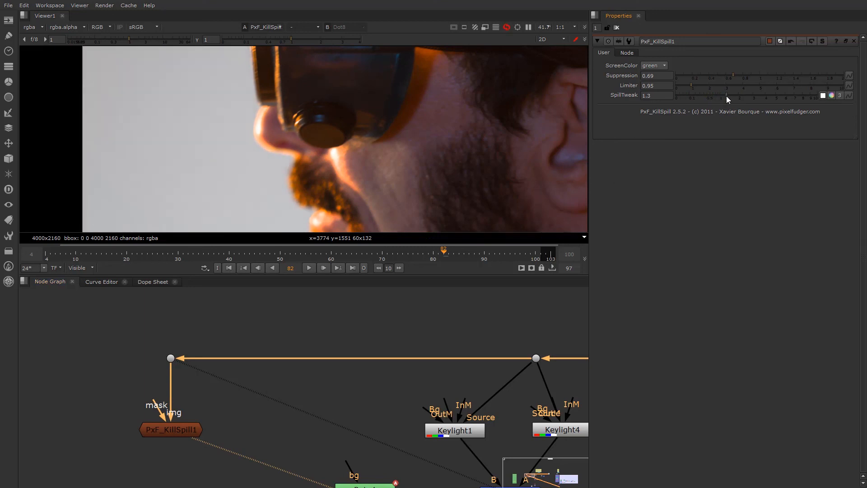
pyautogui.click(832, 95)
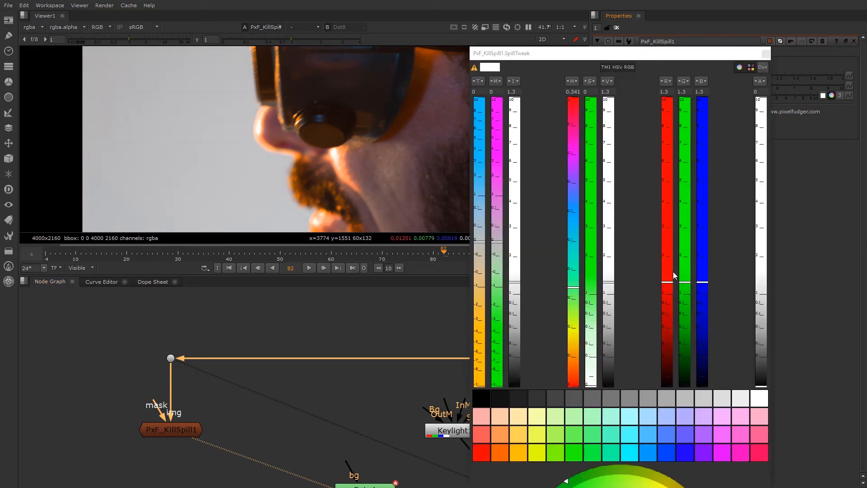
pyautogui.moveTo(671, 242); pyautogui.dragTo(673, 340)
pyautogui.click(689, 339)
pyautogui.click(706, 364)
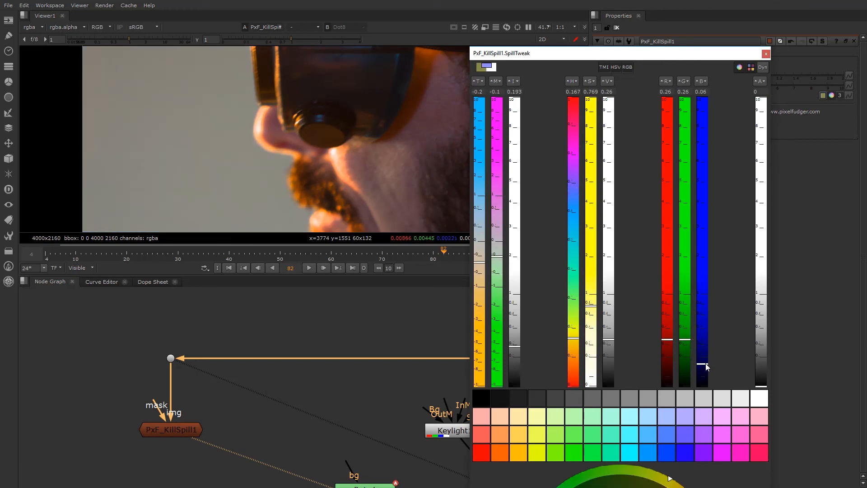
# Step: Tint SpillTweak towards red with red 0.63, green 0.028 and blue 0.006
pyautogui.moveTo(668, 355); pyautogui.dragTo(671, 311)
pyautogui.click(686, 370)
pyautogui.click(703, 377)
pyautogui.click(702, 379)
pyautogui.moveTo(669, 324)
pyautogui.mouseDown()
pyautogui.moveTo(669, 345)
pyautogui.moveTo(669, 265)
pyautogui.moveTo(663, 360)
pyautogui.moveTo(668, 313)
pyautogui.mouseUp()
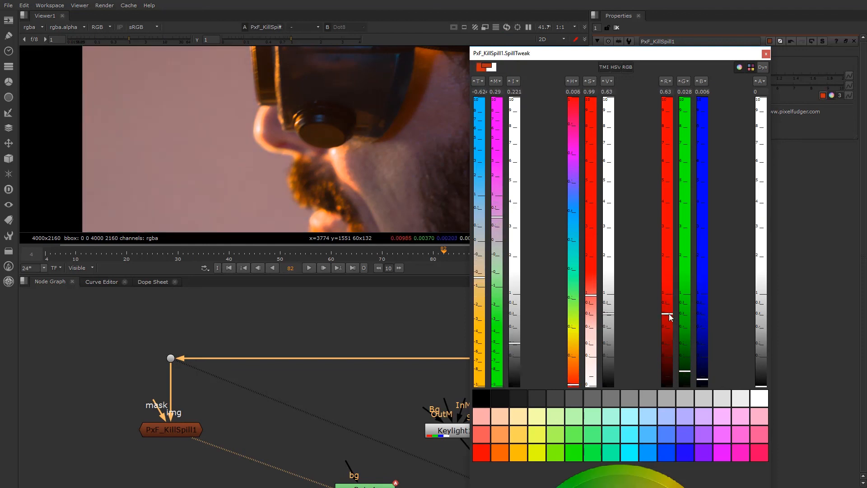
# Step: Set SpillTweak's green to 0.01 and red to 0.79, lower its intensity to 0, and close the colour sliders
pyautogui.moveTo(688, 383); pyautogui.dragTo(685, 389)
pyautogui.moveTo(667, 323)
pyautogui.mouseDown()
pyautogui.moveTo(667, 339)
pyautogui.moveTo(667, 304)
pyautogui.mouseUp()
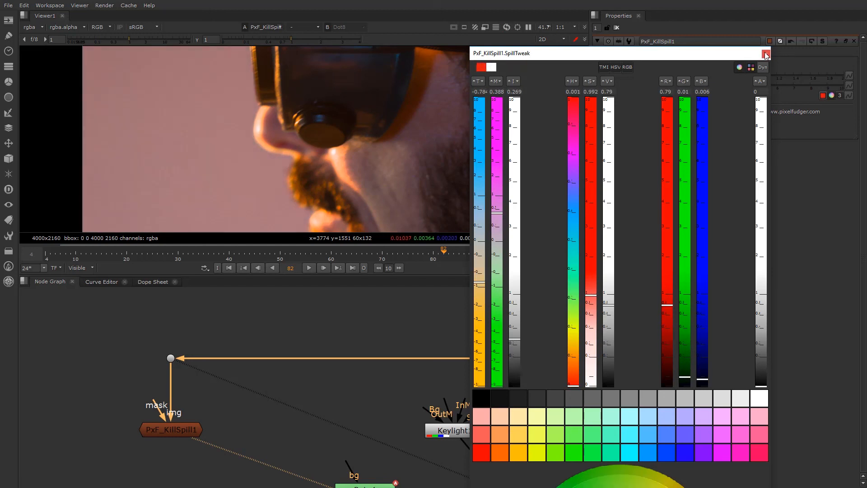
pyautogui.moveTo(515, 344); pyautogui.dragTo(518, 389)
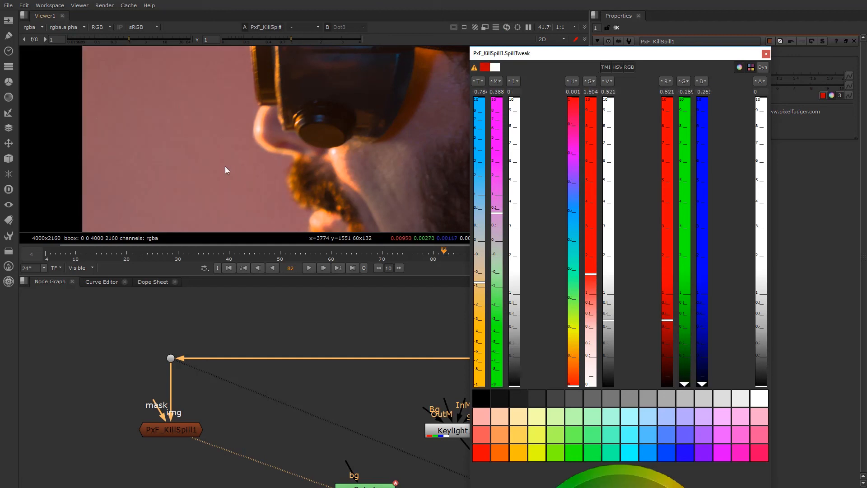
pyautogui.click(766, 54)
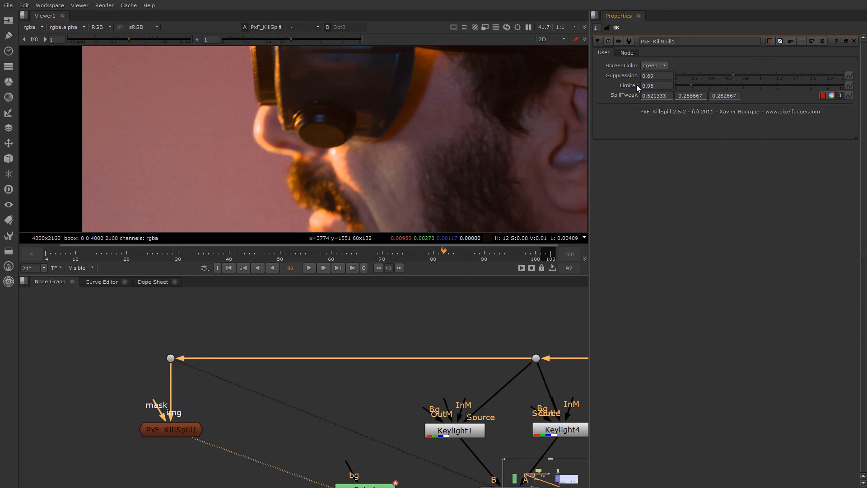
# Step: Compare the PxF_KillSpill1 result with Keylight4 in the viewer, checking the full head and the nose and moustache edges
pyautogui.scroll(-3, 375, 166)
pyautogui.click(186, 430)
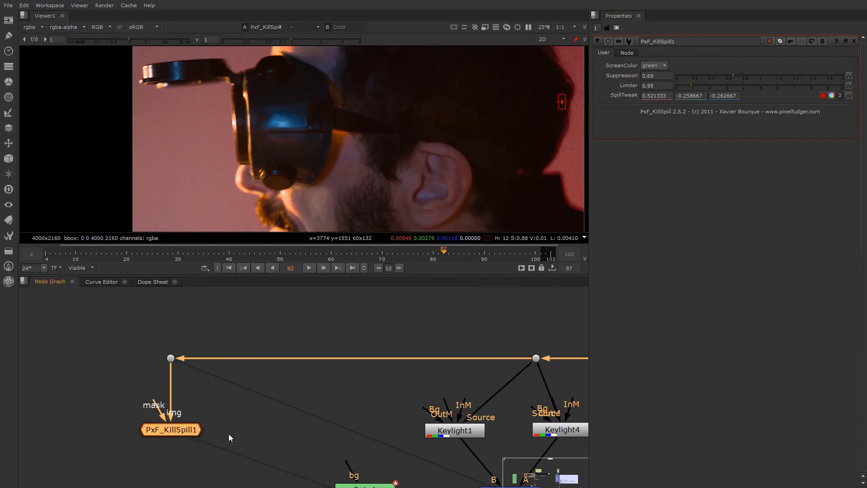
pyautogui.moveTo(460, 435); pyautogui.dragTo(464, 434)
pyautogui.click(562, 430)
pyautogui.press('2')
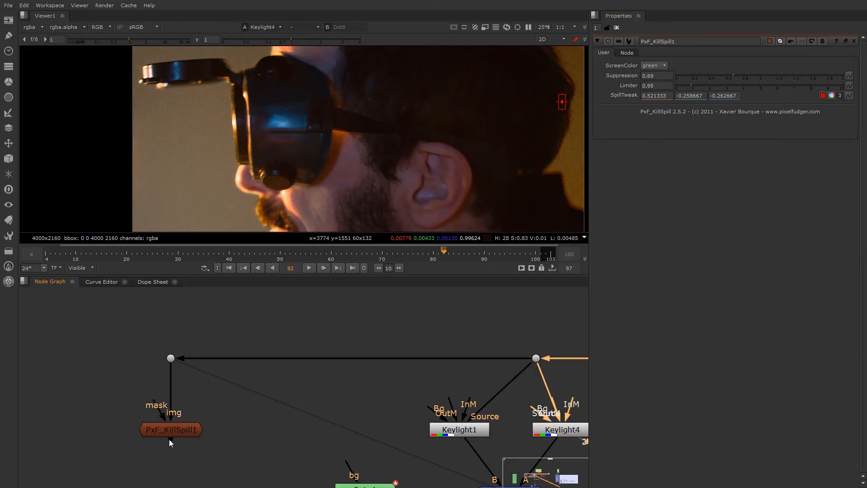
pyautogui.click(174, 430)
pyautogui.press('1')
pyautogui.scroll(4, 293, 191)
pyautogui.scroll(1, 293, 188)
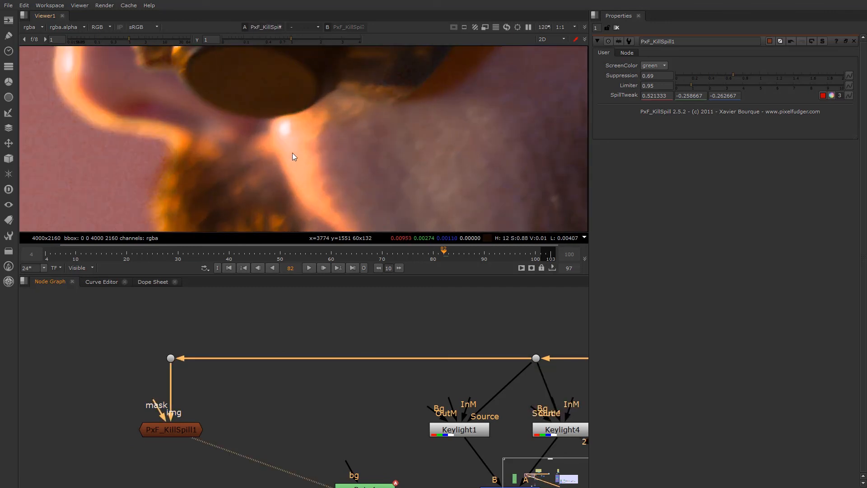
pyautogui.press('2')
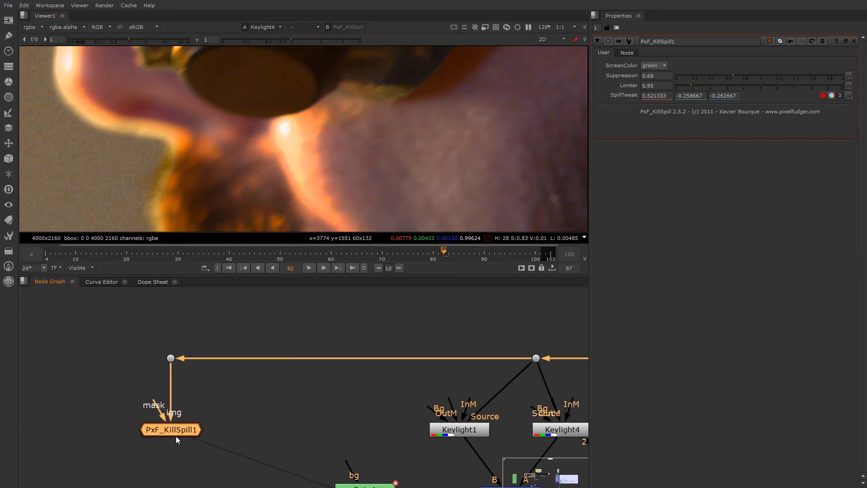
pyautogui.press('1')
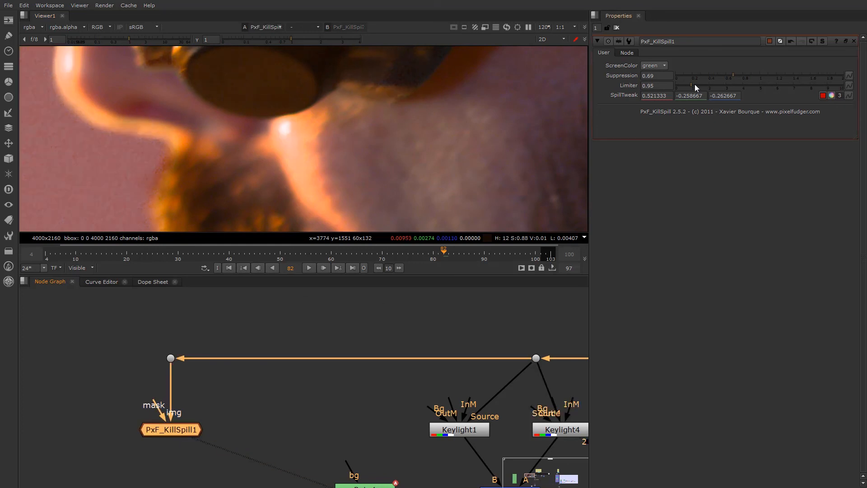
# Step: Lower PxF_KillSpill1's Suppression to 0.53 and compare the result with Keylight4 up close and on the wider face
pyautogui.moveTo(733, 74); pyautogui.dragTo(722, 78)
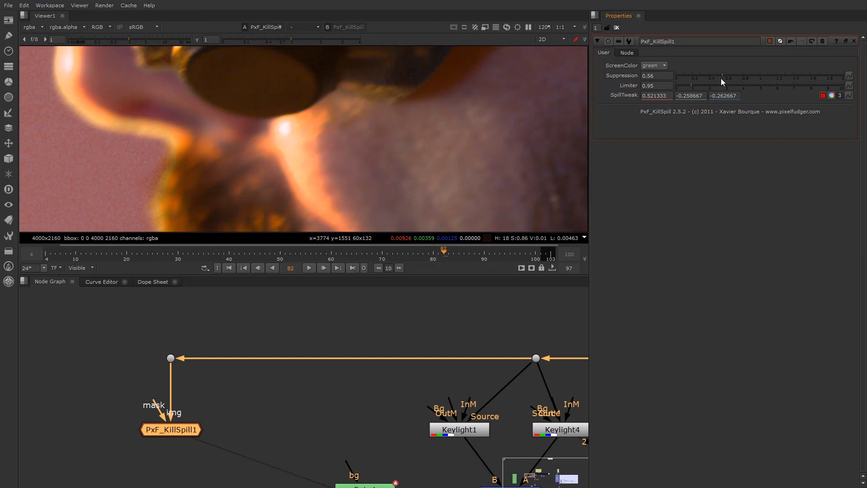
pyautogui.press('2')
pyautogui.press('1')
pyautogui.scroll(-5, 298, 160)
pyautogui.press('2')
pyautogui.press('1')
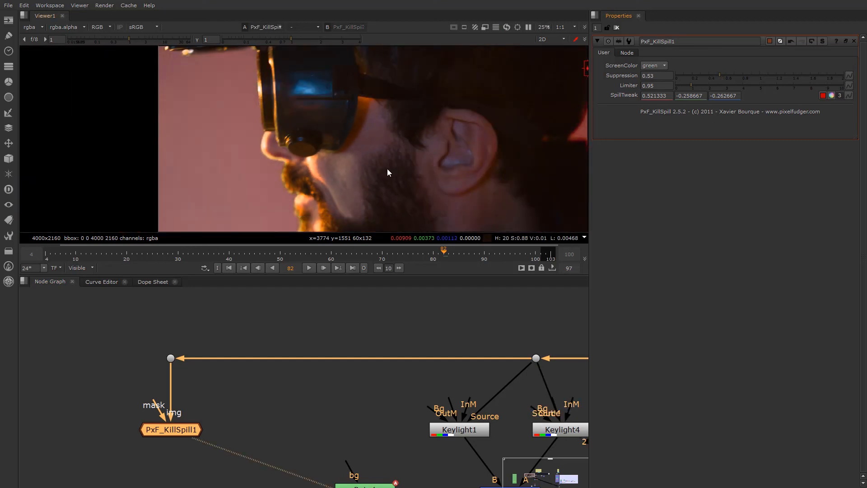
# Step: Examine the PxF_KillSpill1 branch beside the other despill branches and inspect its result around the back of the head
pyautogui.scroll(-5, 387, 169)
pyautogui.moveTo(107, 326); pyautogui.dragTo(192, 445)
pyautogui.scroll(-4, 121, 461)
pyautogui.moveTo(121, 461); pyautogui.dragTo(283, 402, button='middle')
pyautogui.moveTo(158, 477); pyautogui.dragTo(256, 380, button='middle')
pyautogui.scroll(3, 227, 329)
pyautogui.scroll(-4, 465, 378)
pyautogui.moveTo(465, 378); pyautogui.dragTo(217, 432, button='middle')
pyautogui.scroll(3, 228, 402)
pyautogui.scroll(2, 244, 326)
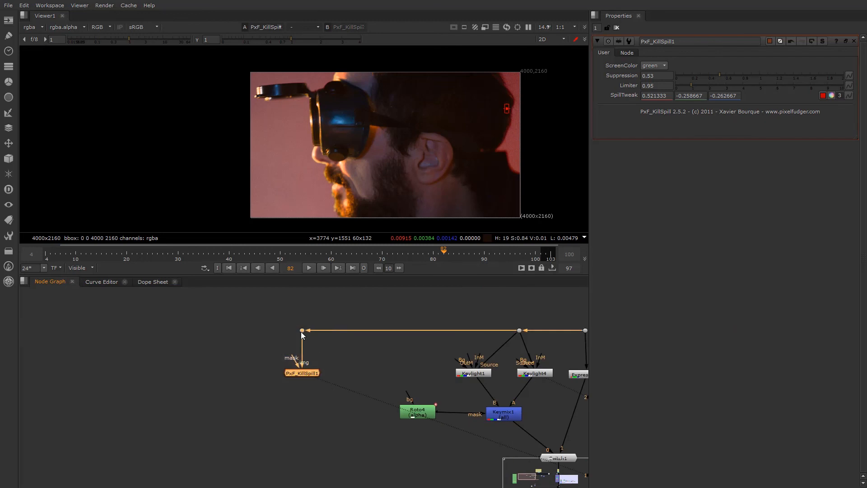
pyautogui.scroll(3, 300, 368)
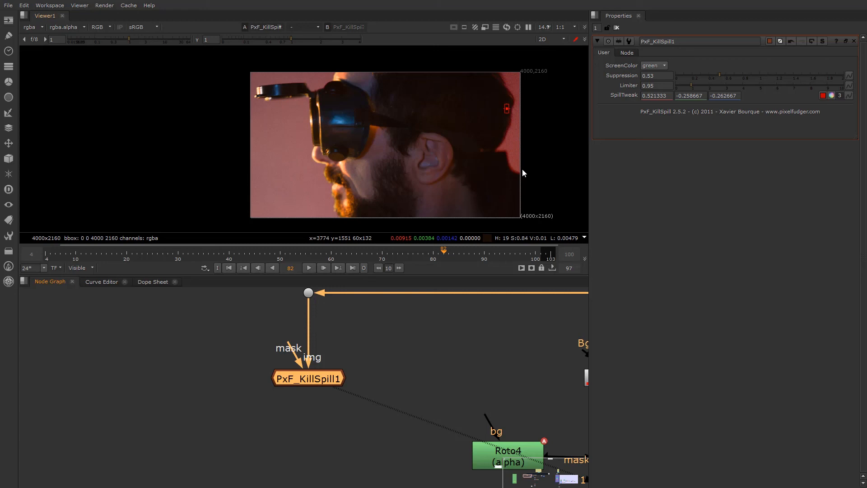
pyautogui.scroll(6, 519, 162)
pyautogui.scroll(-4, 487, 168)
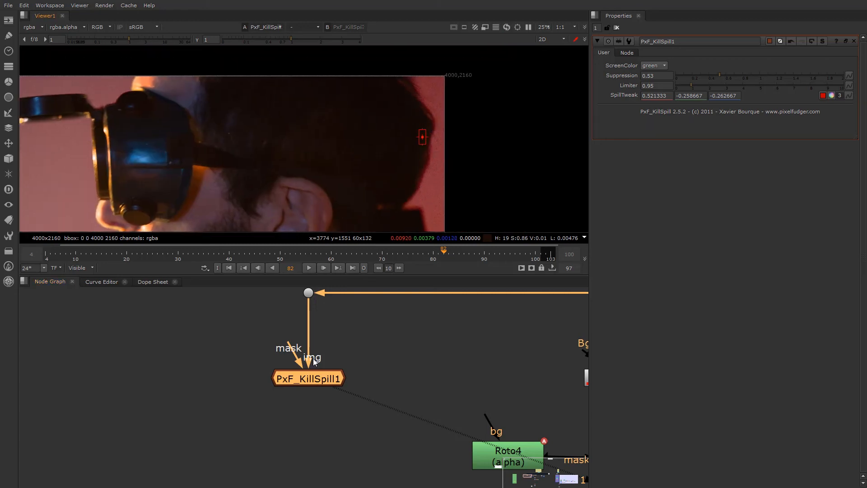
pyautogui.scroll(-3, 314, 360)
pyautogui.scroll(3, 424, 175)
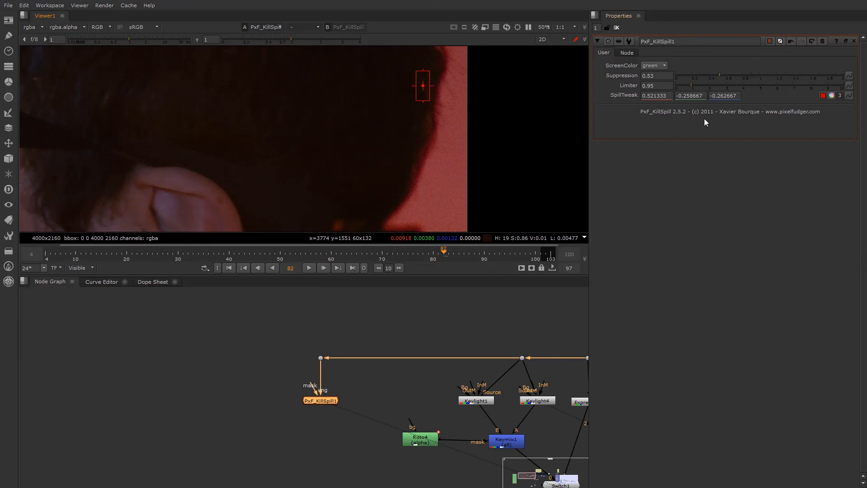
# Step: Set SpillTweak's red to 0.016 and green to 0, close the colour sliders, and set the Limiter to 1
pyautogui.click(832, 96)
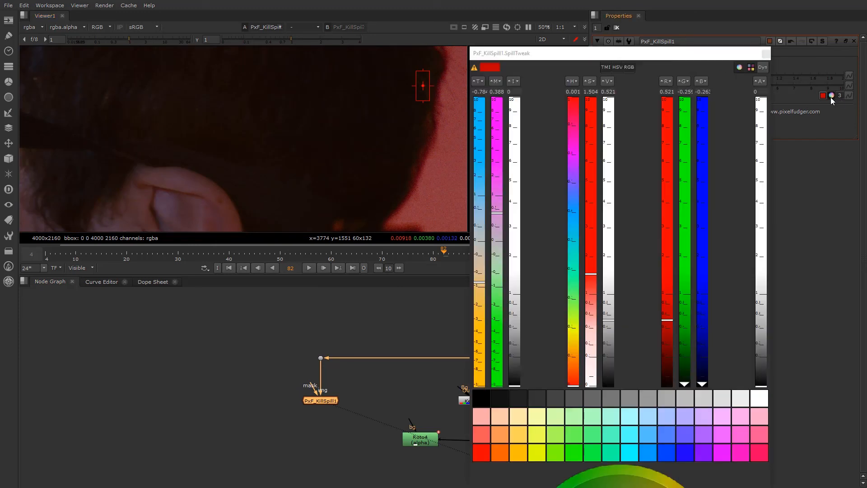
pyautogui.click(668, 323)
pyautogui.moveTo(687, 361); pyautogui.dragTo(668, 342)
pyautogui.click(685, 343)
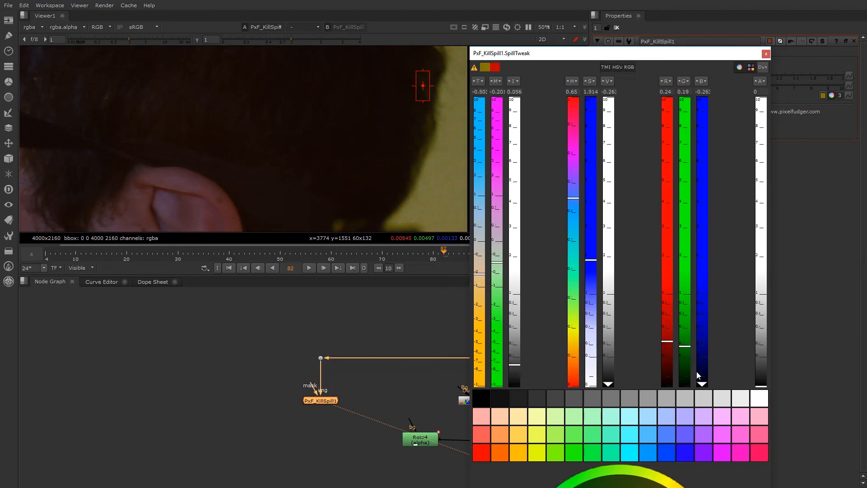
pyautogui.moveTo(666, 341); pyautogui.dragTo(665, 390)
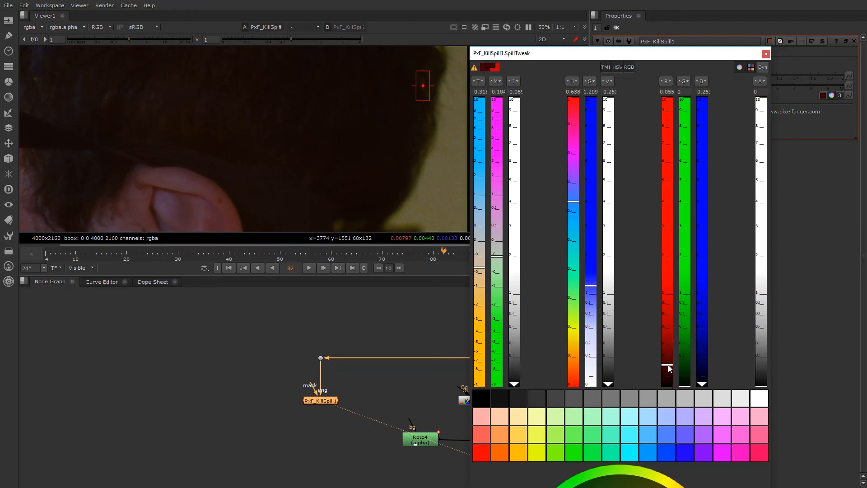
pyautogui.click(767, 54)
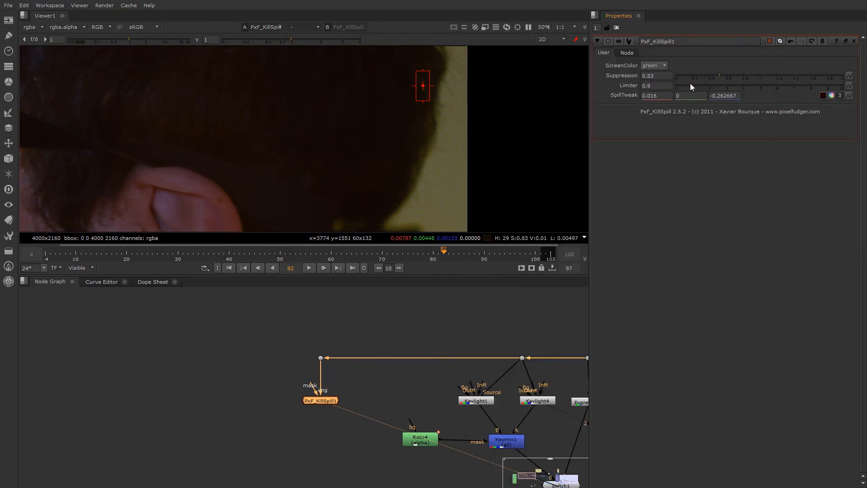
pyautogui.moveTo(690, 86); pyautogui.dragTo(695, 88)
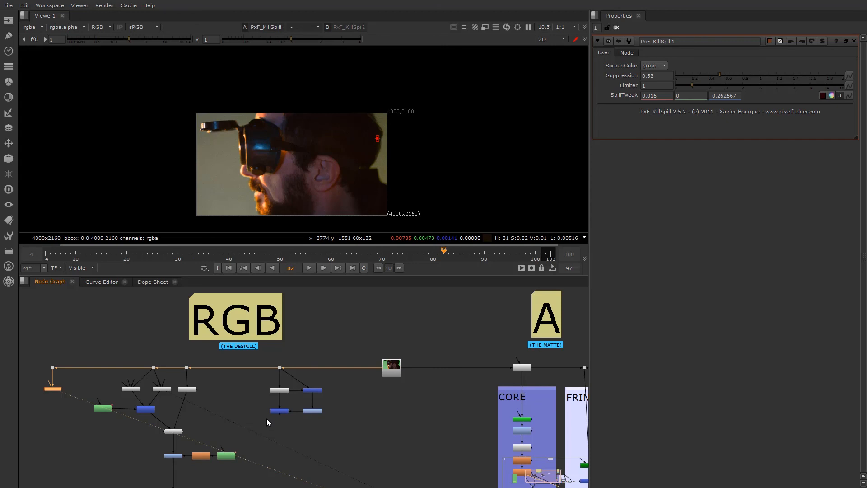
pyautogui.scroll(-5, 266, 418)
pyautogui.scroll(1, 281, 400)
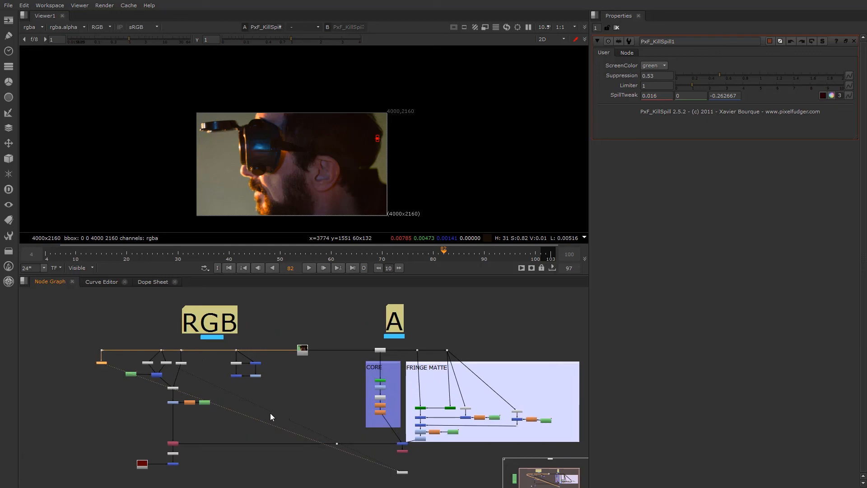
pyautogui.moveTo(276, 415); pyautogui.dragTo(258, 413, button='middle')
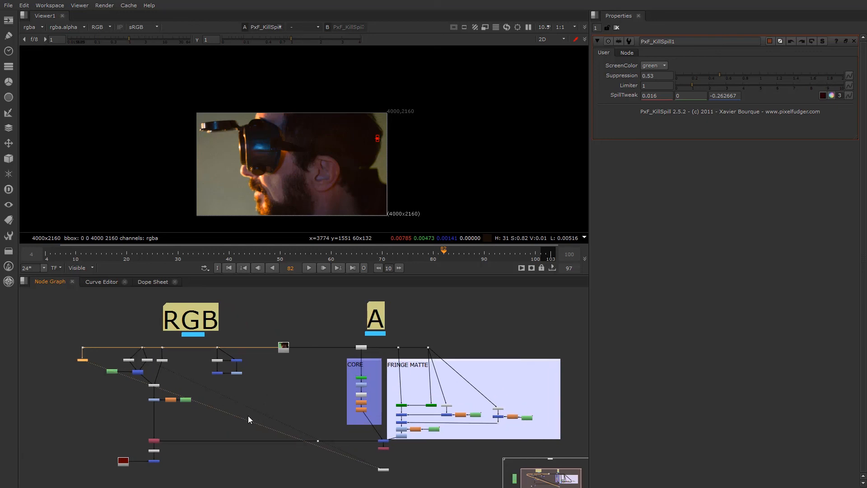